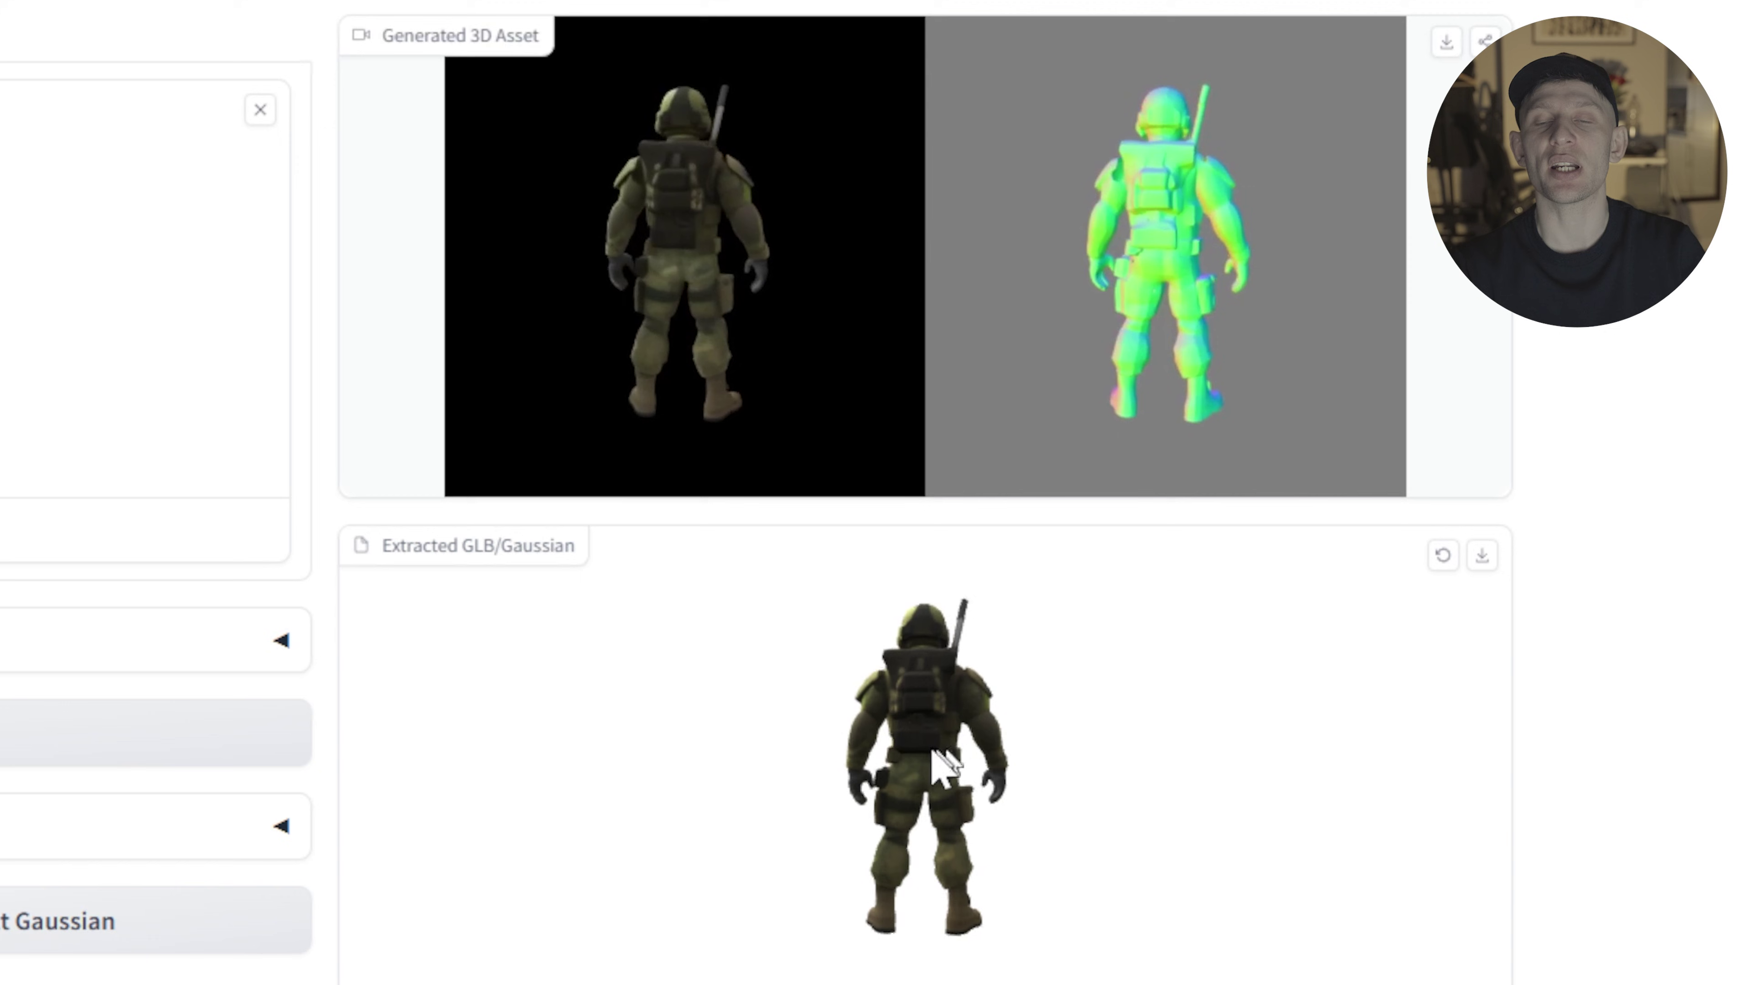
Step: Generate a camo soldier image in Hyper3D Rodin from the T-pose soldier text prompt, trying several variations
drag(944, 766, 896, 766)
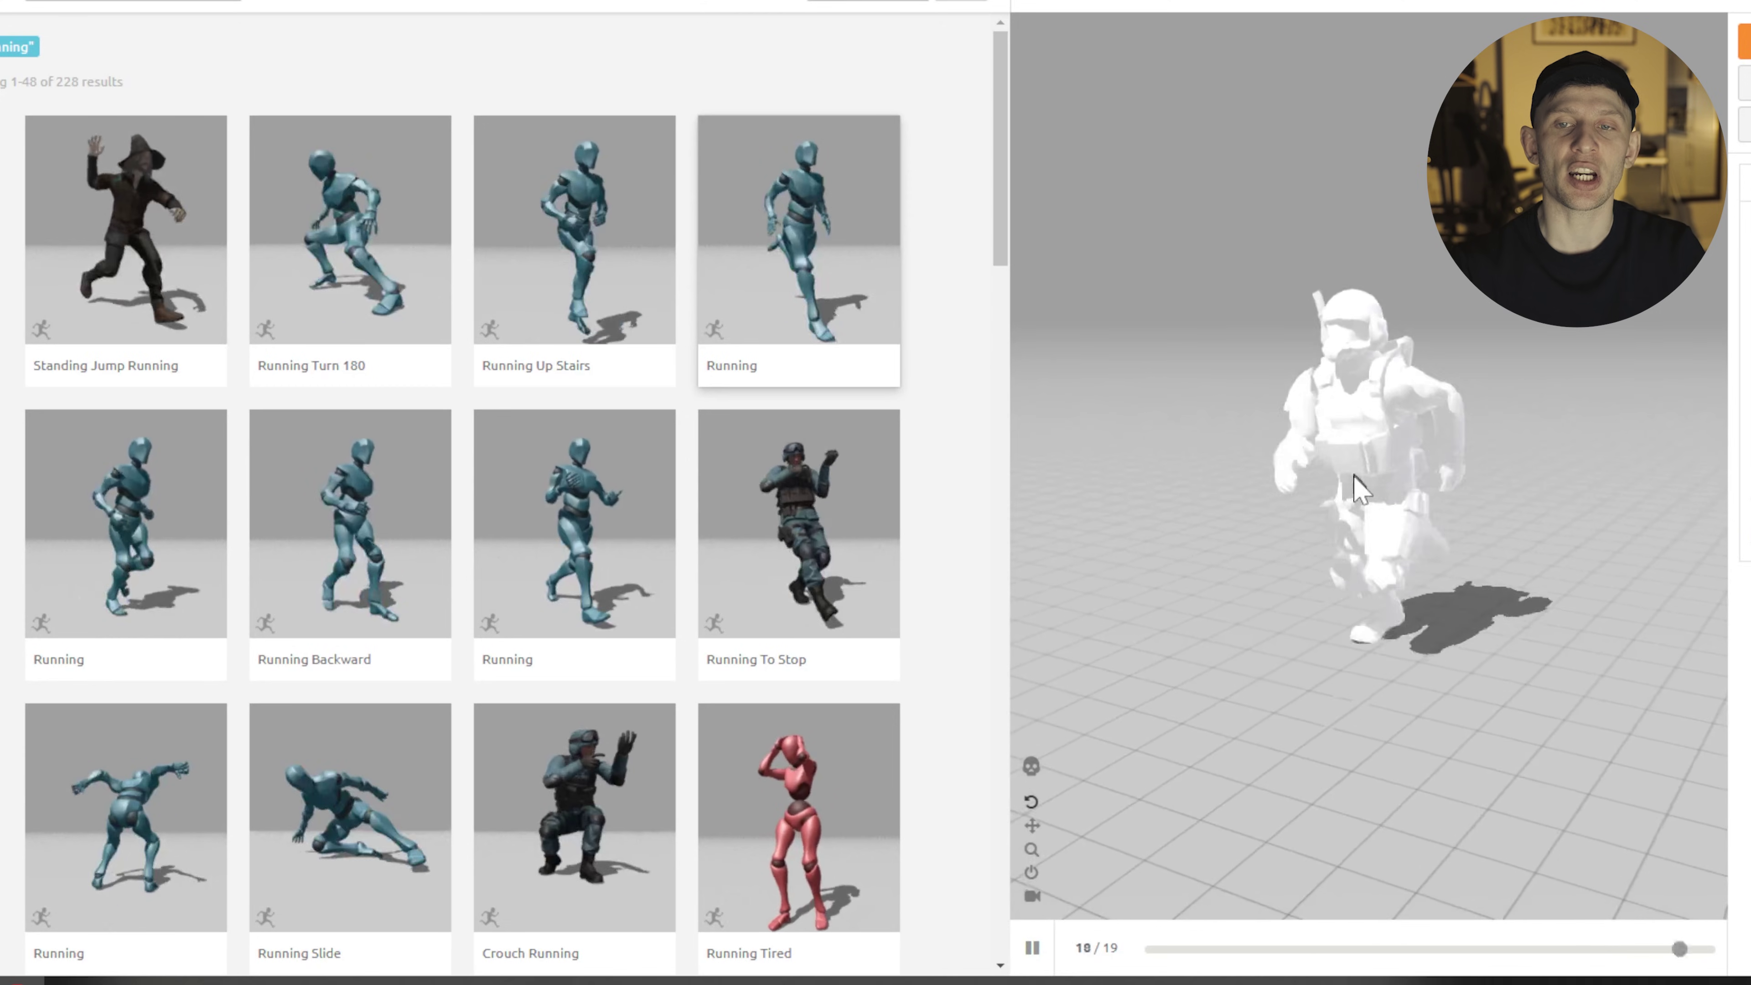
drag(1372, 494, 1466, 503)
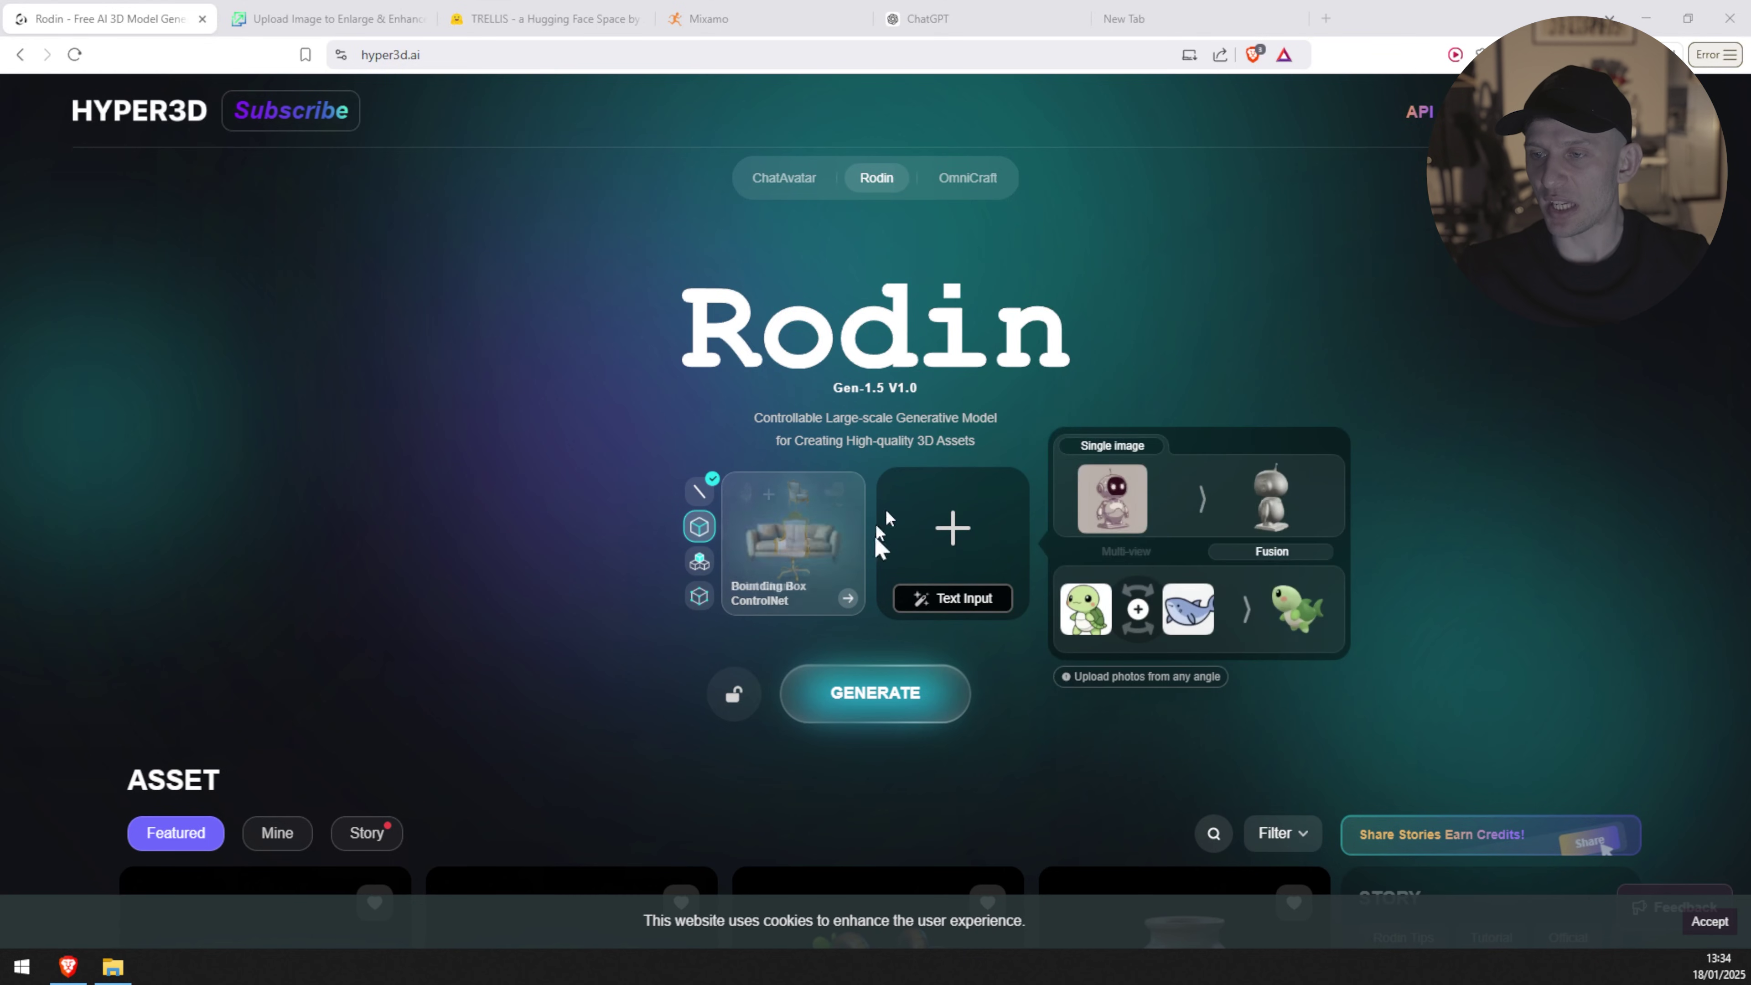
mouse_move(977, 606)
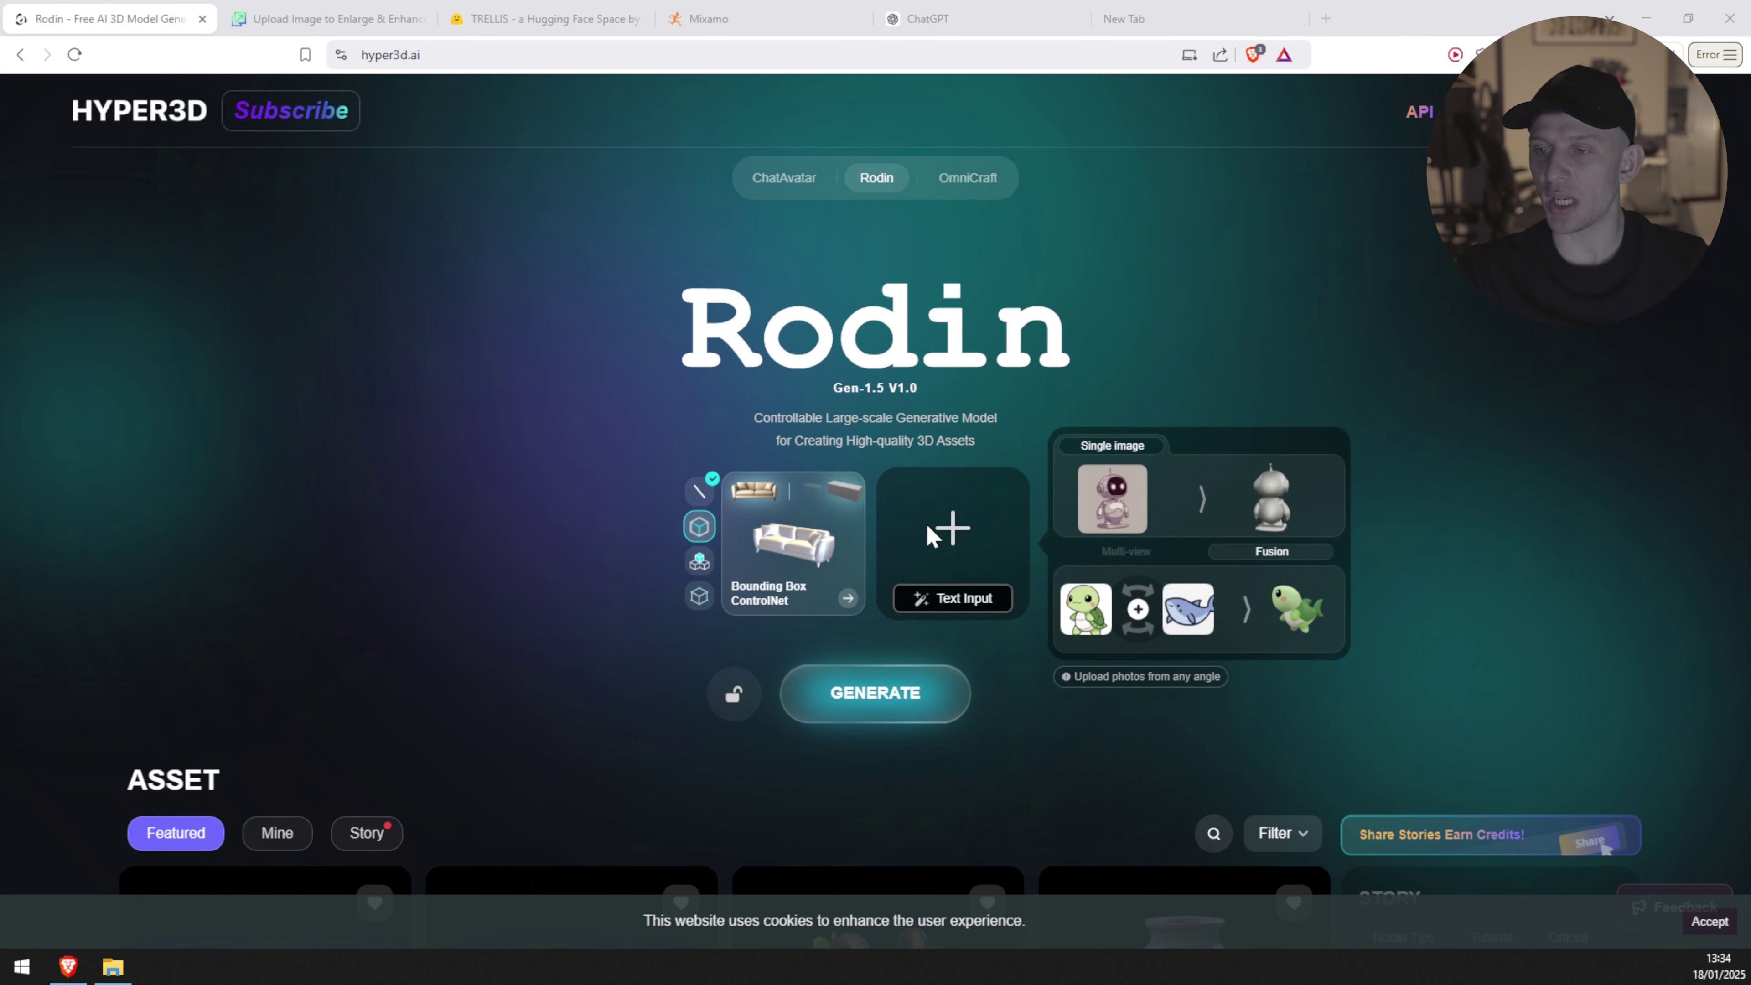
click(968, 607)
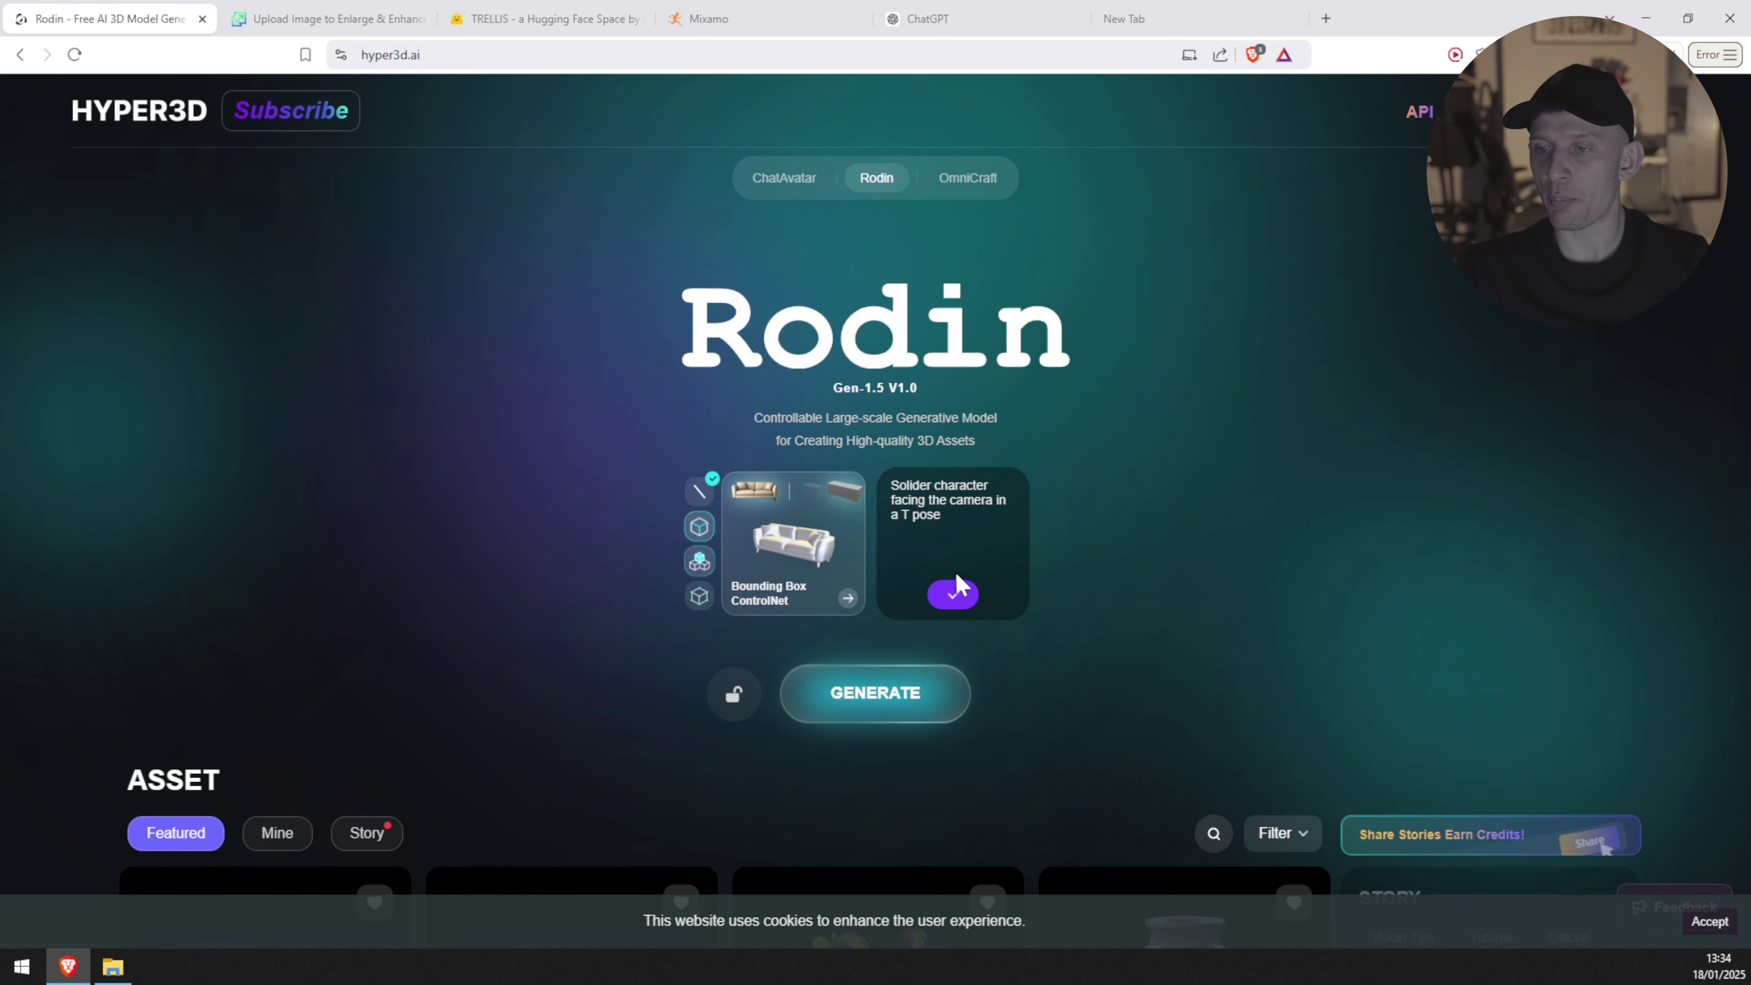
click(958, 592)
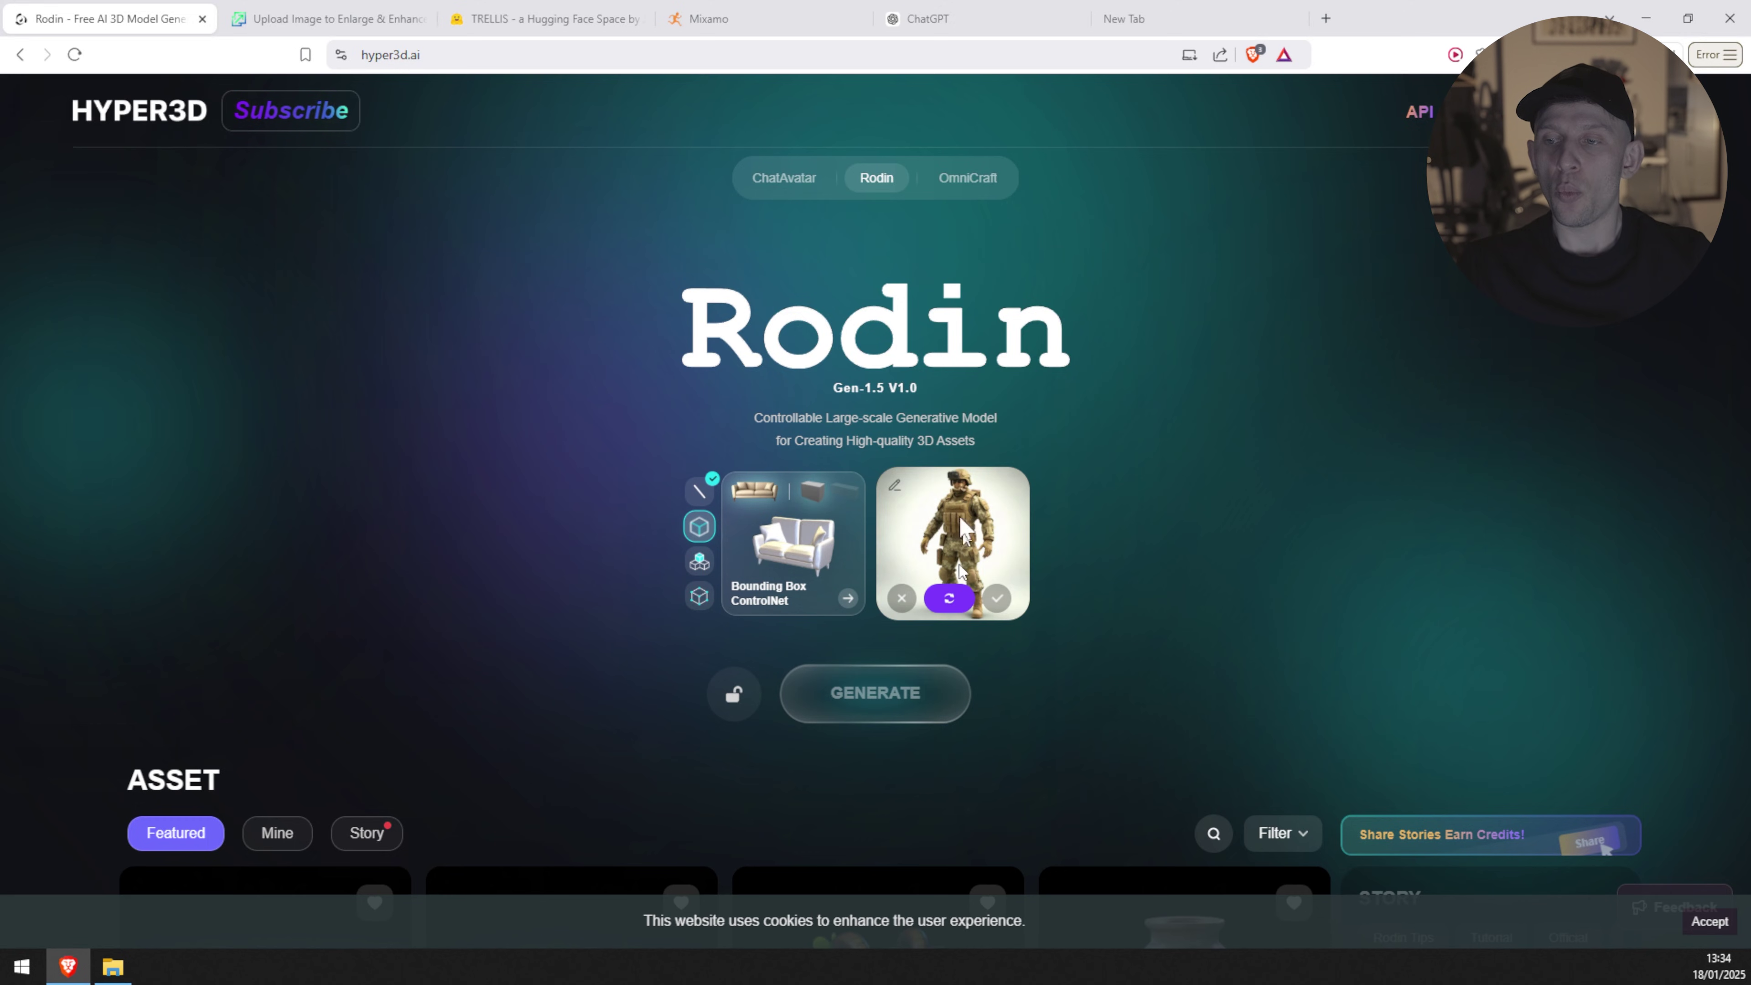
click(950, 599)
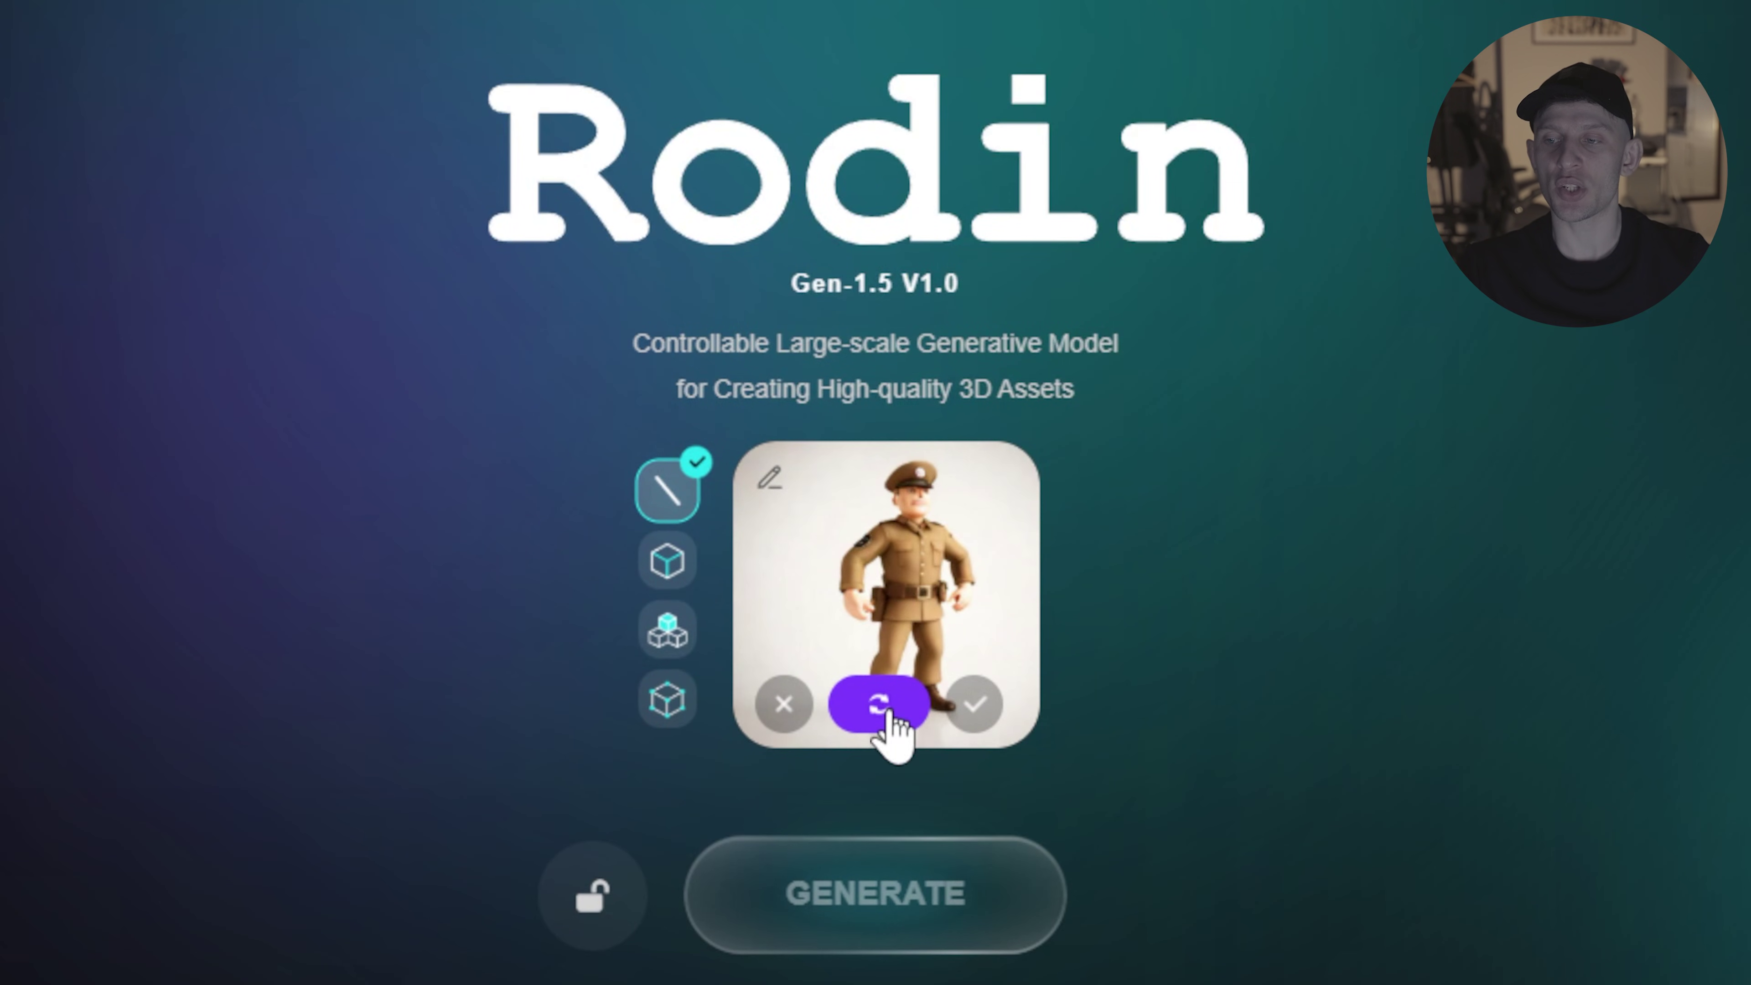
click(888, 714)
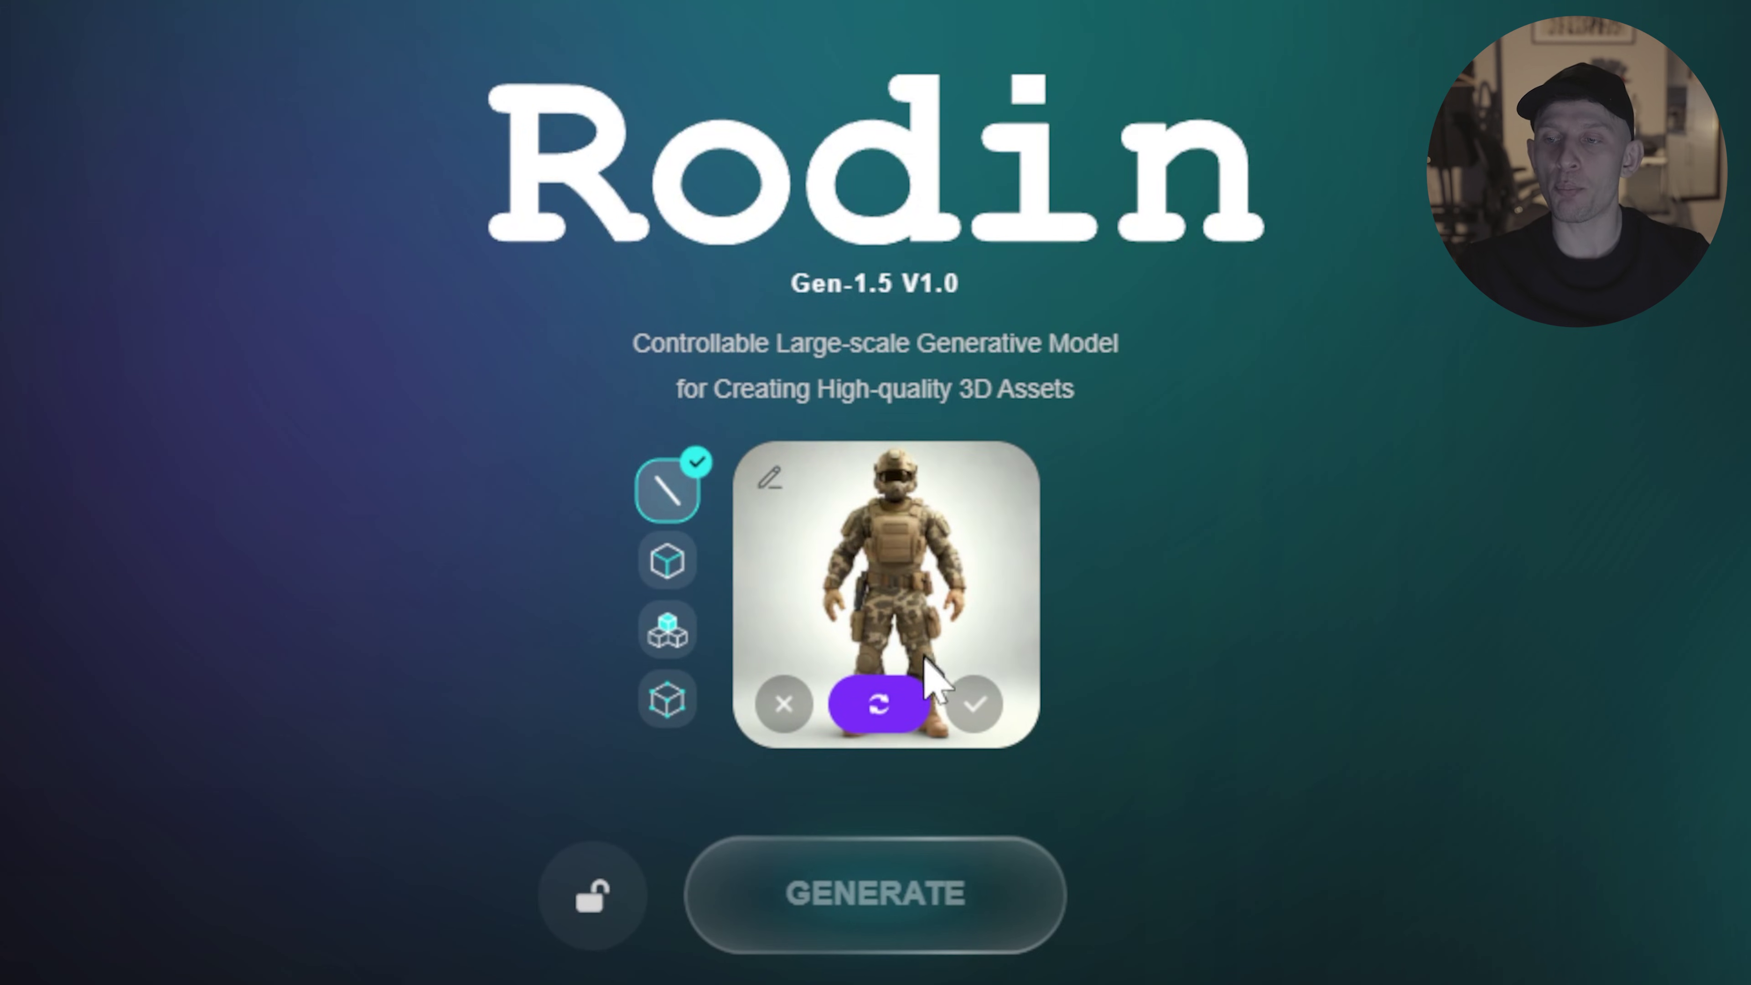
Step: Accept the camo soldier image and save it from the crop view as 'solider'
click(974, 706)
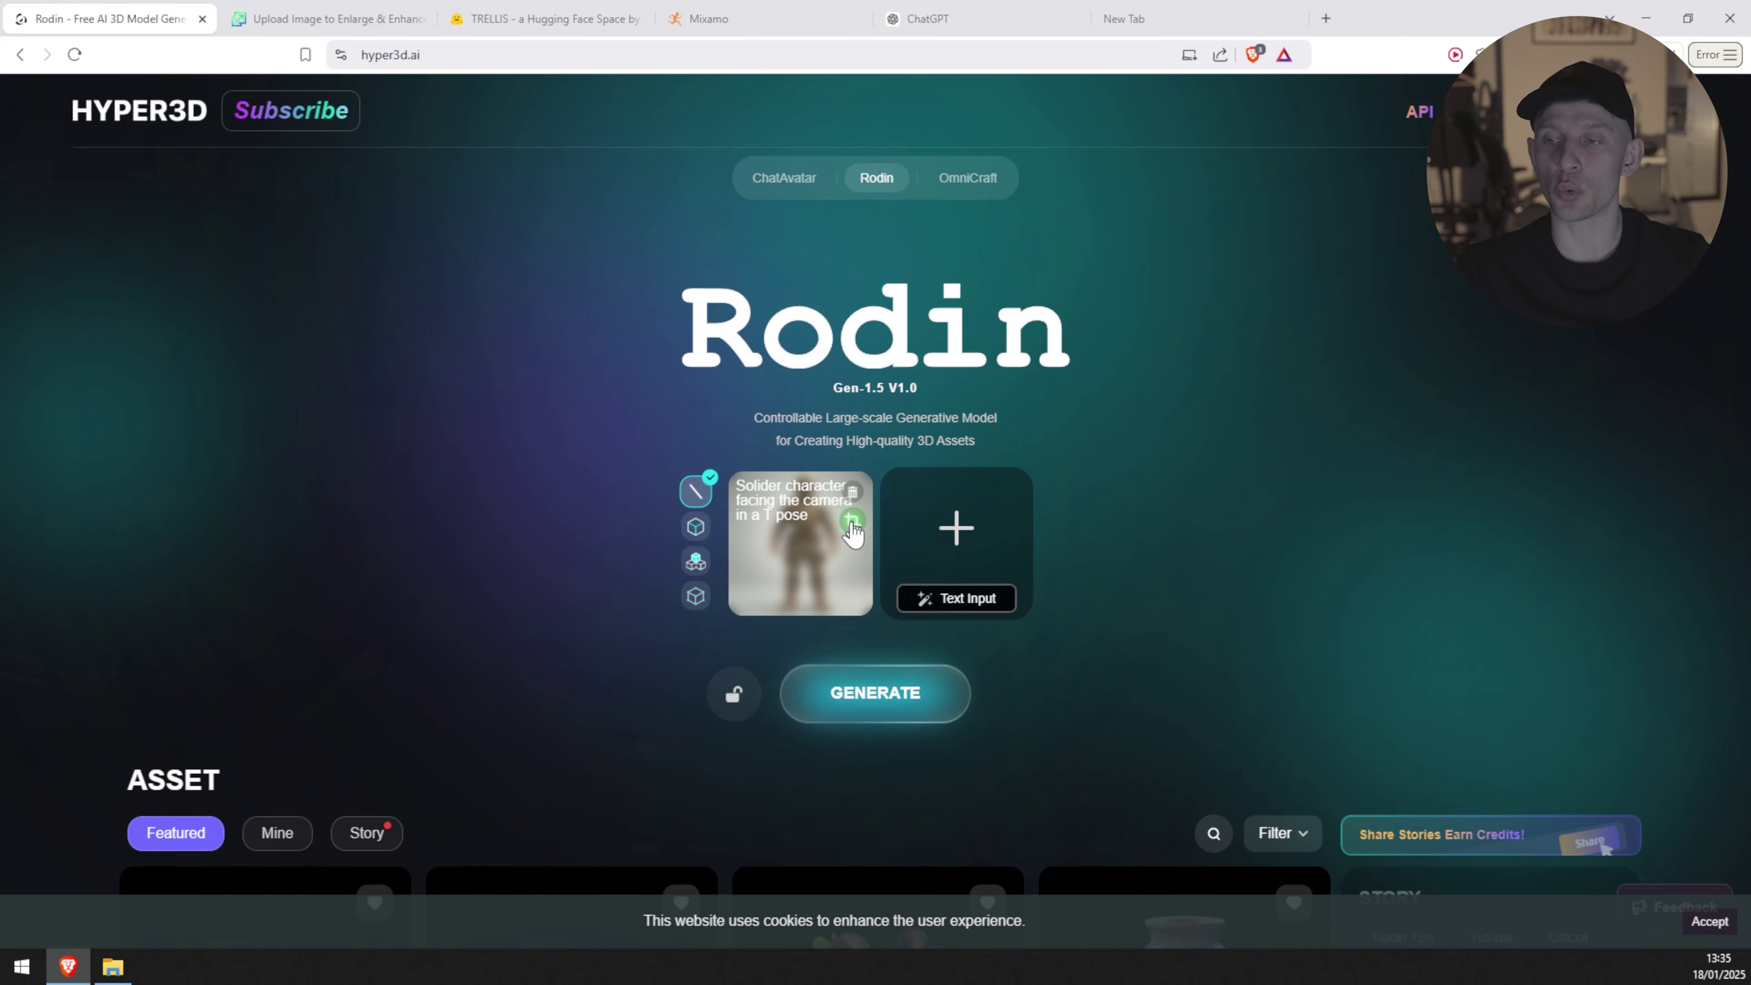
click(852, 523)
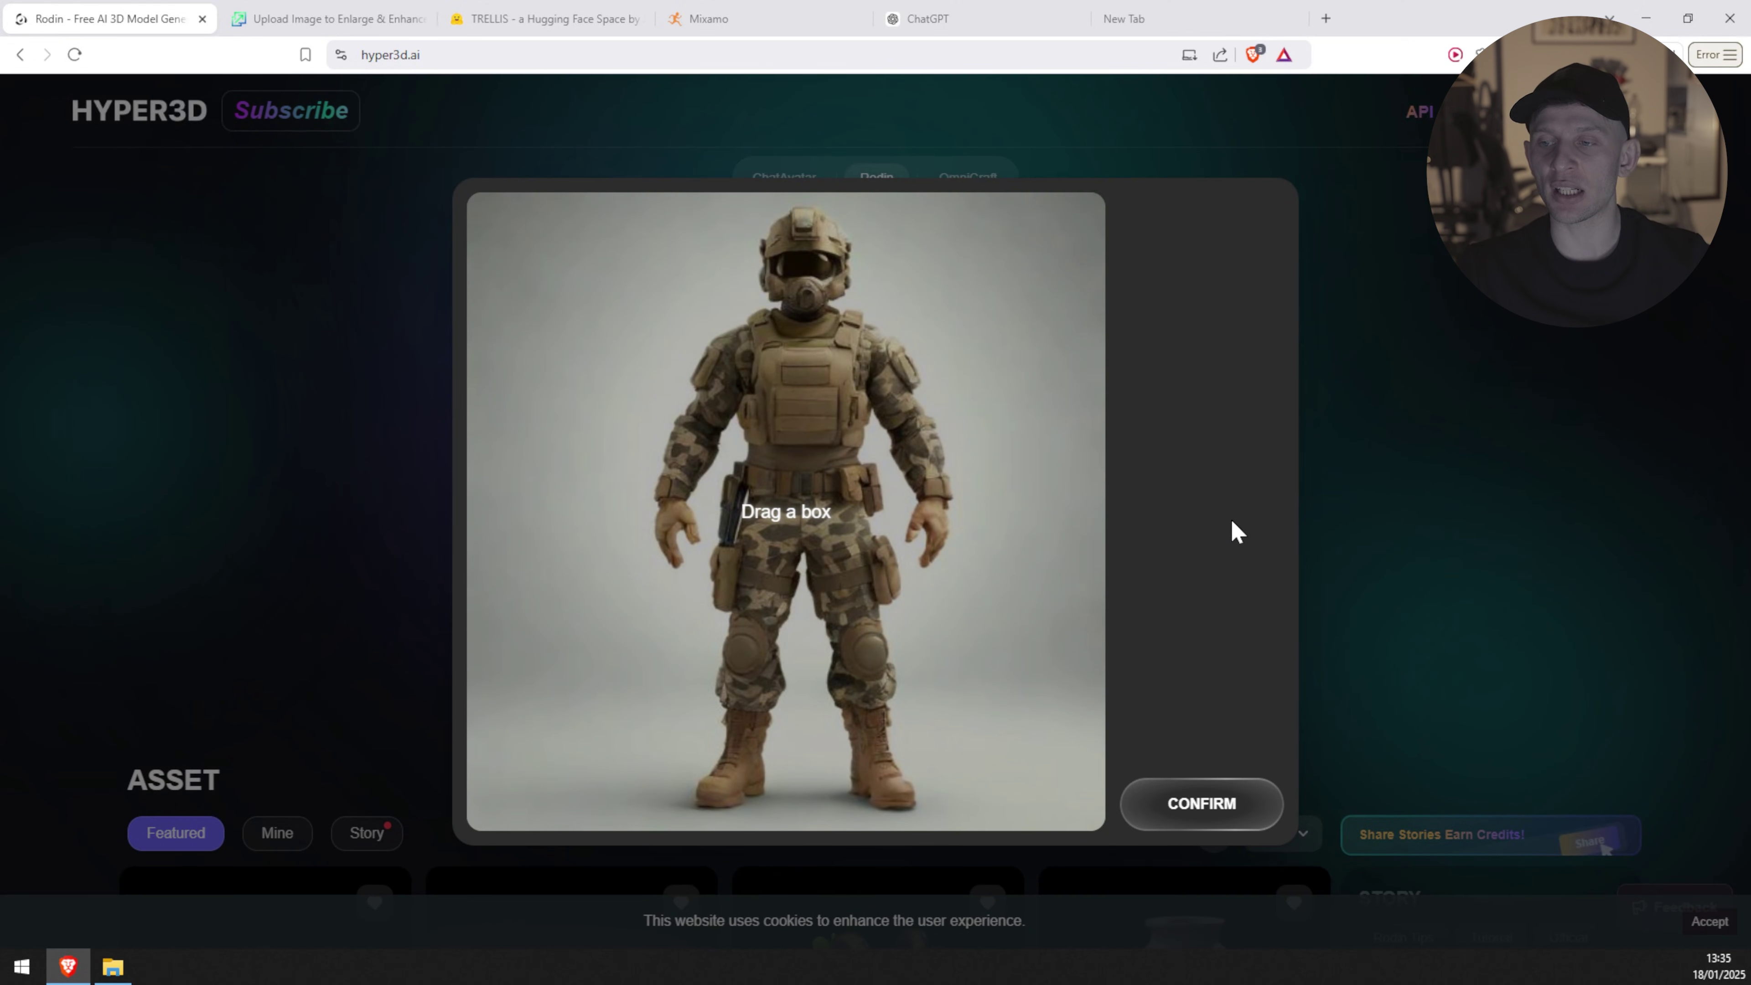
right_click(864, 356)
click(876, 371)
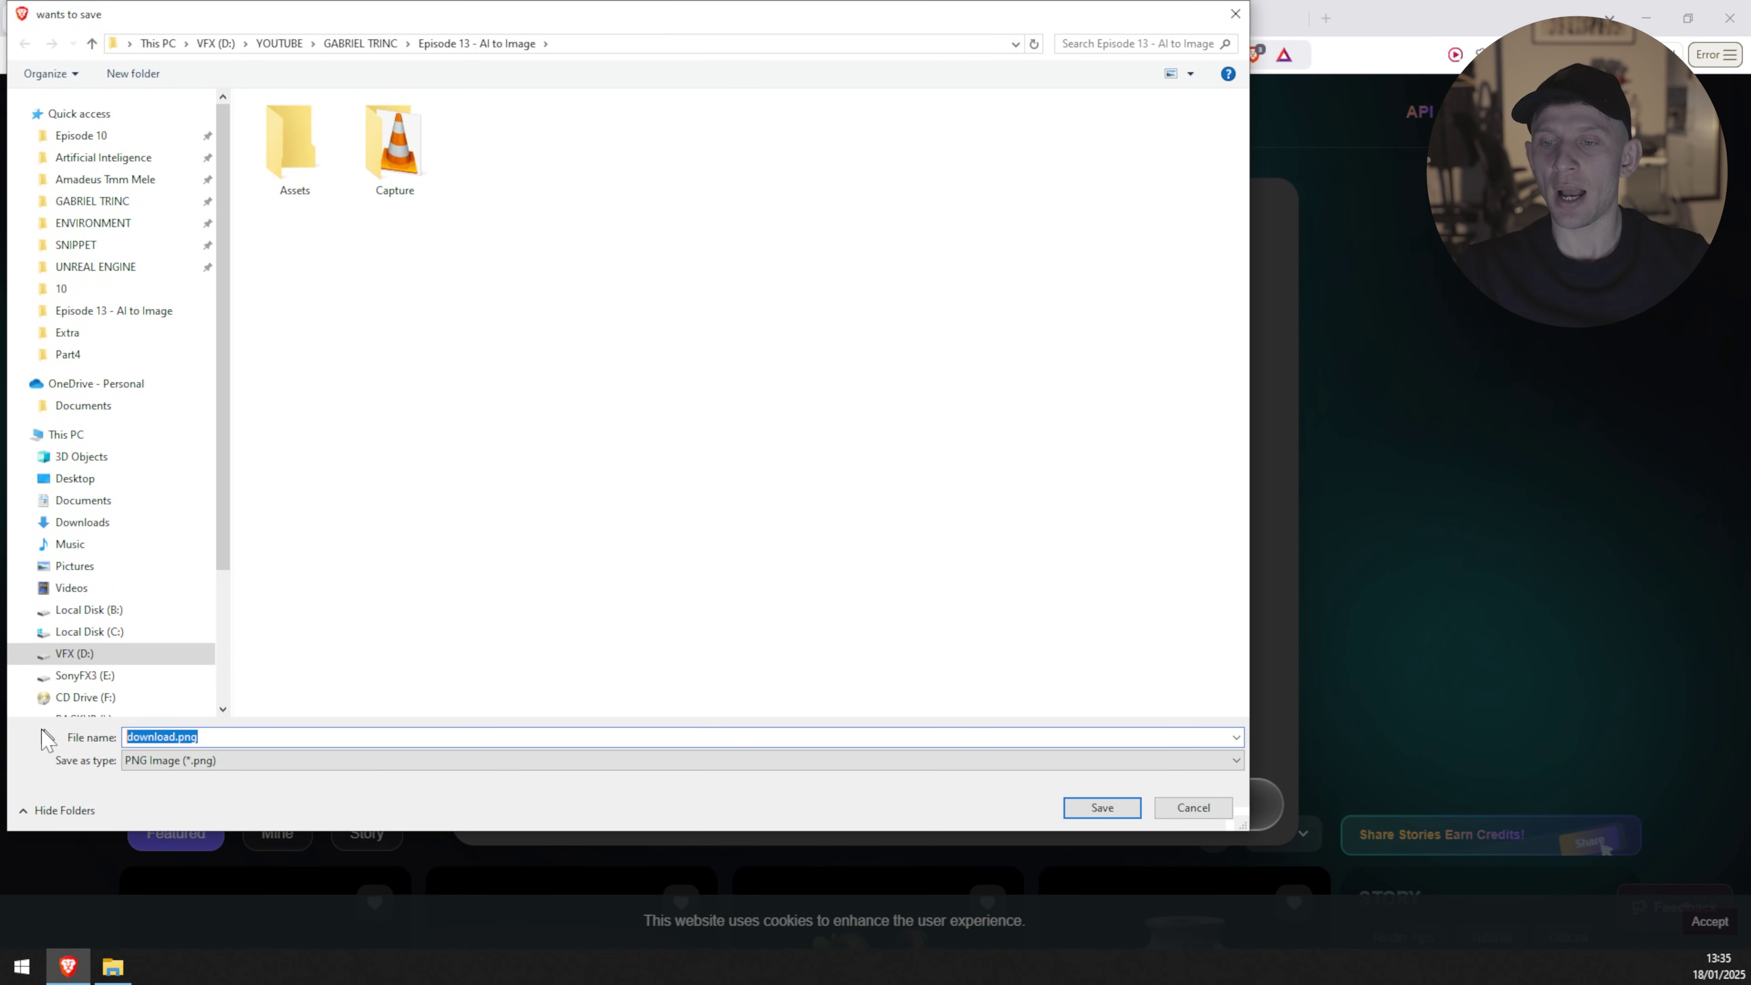
text(sol)
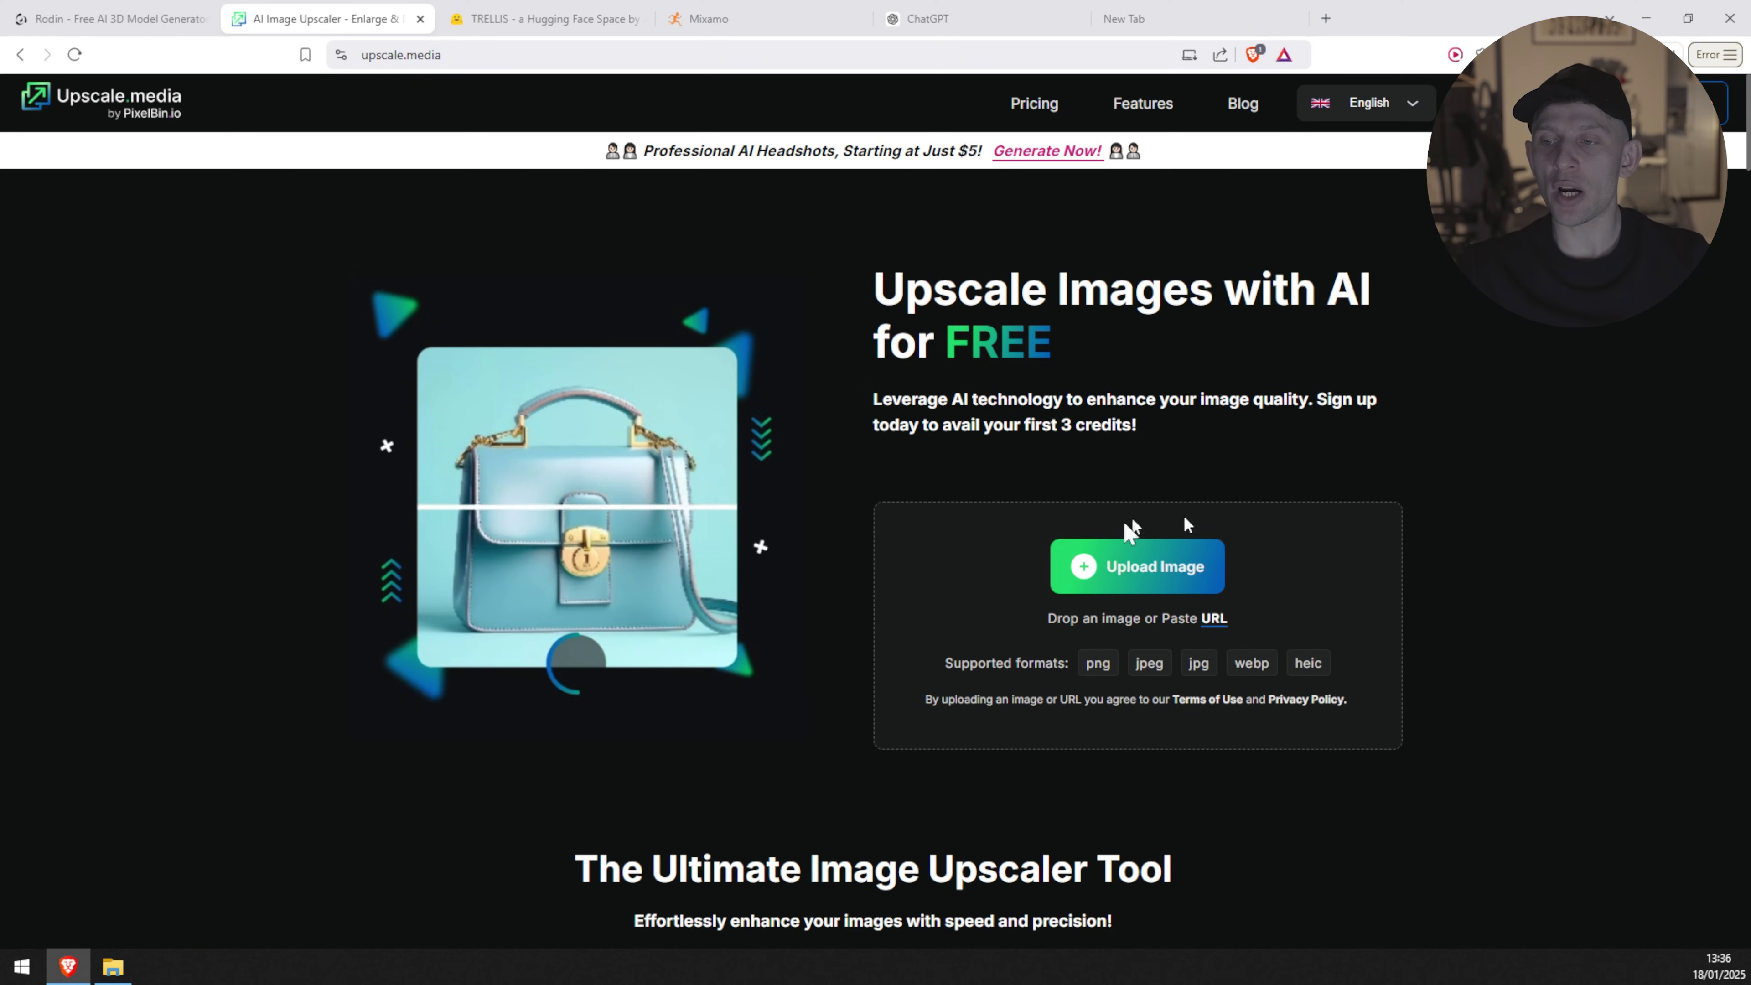
Step: Upload solider.png from the Episode 13 - AI to Image folder to Upscale.media
click(112, 967)
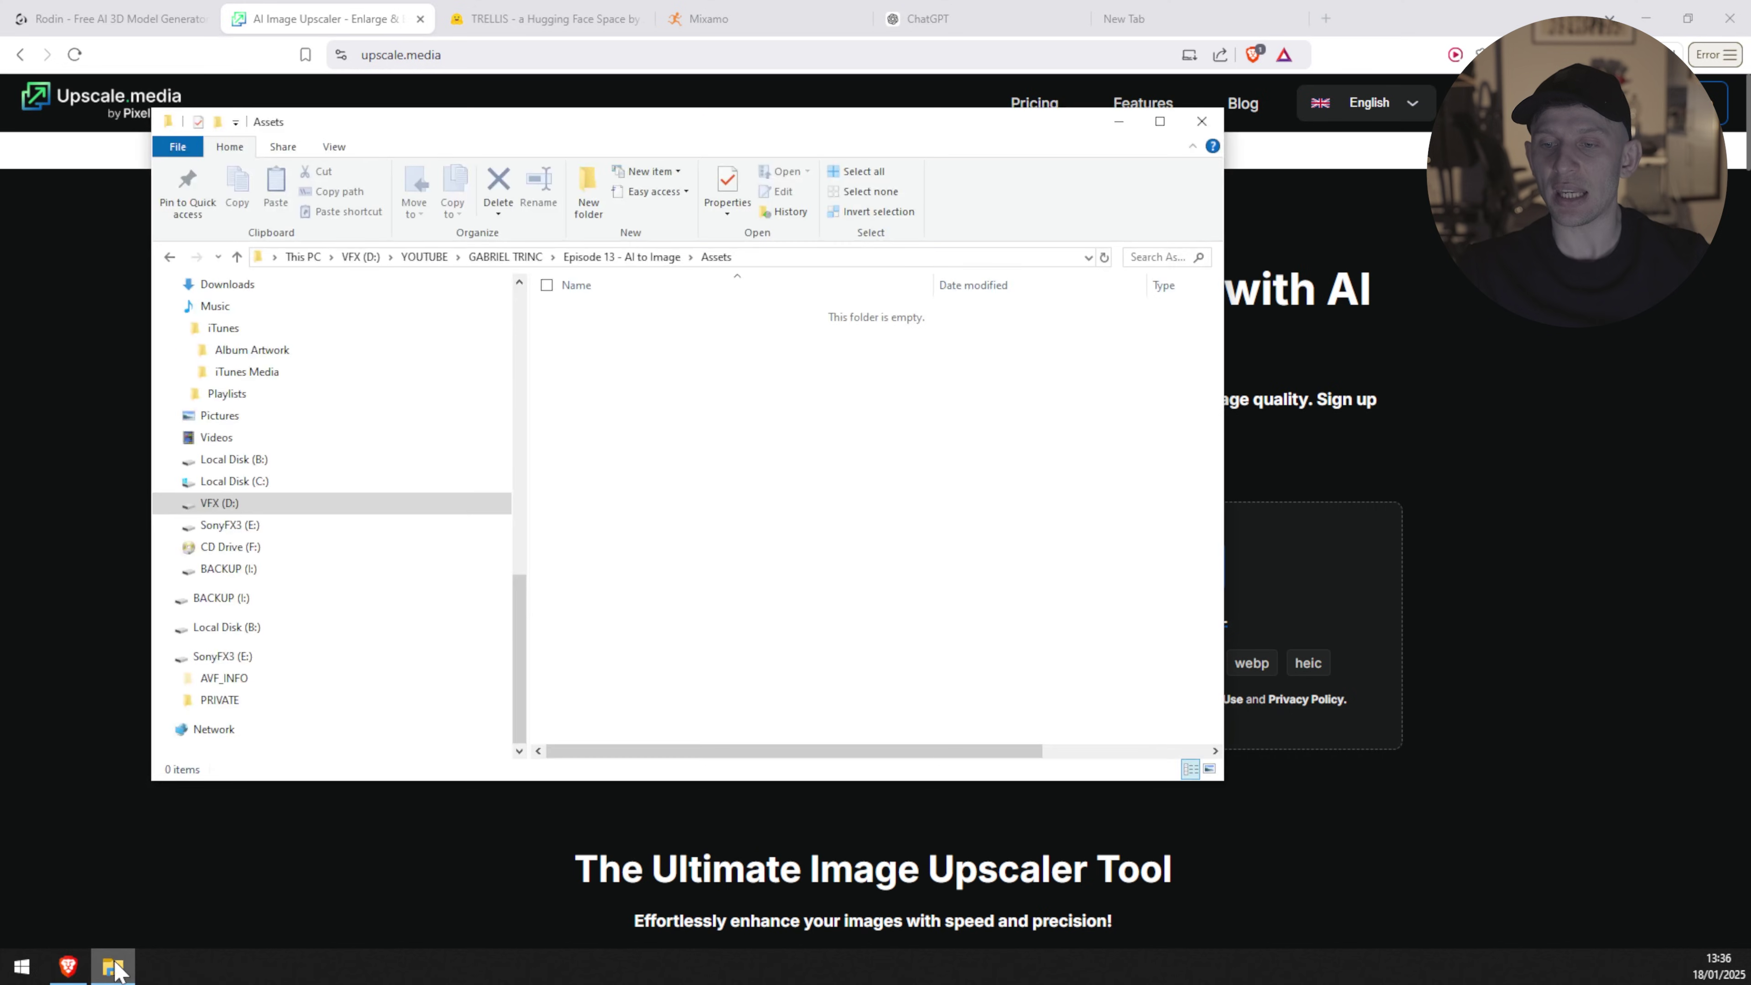
click(642, 259)
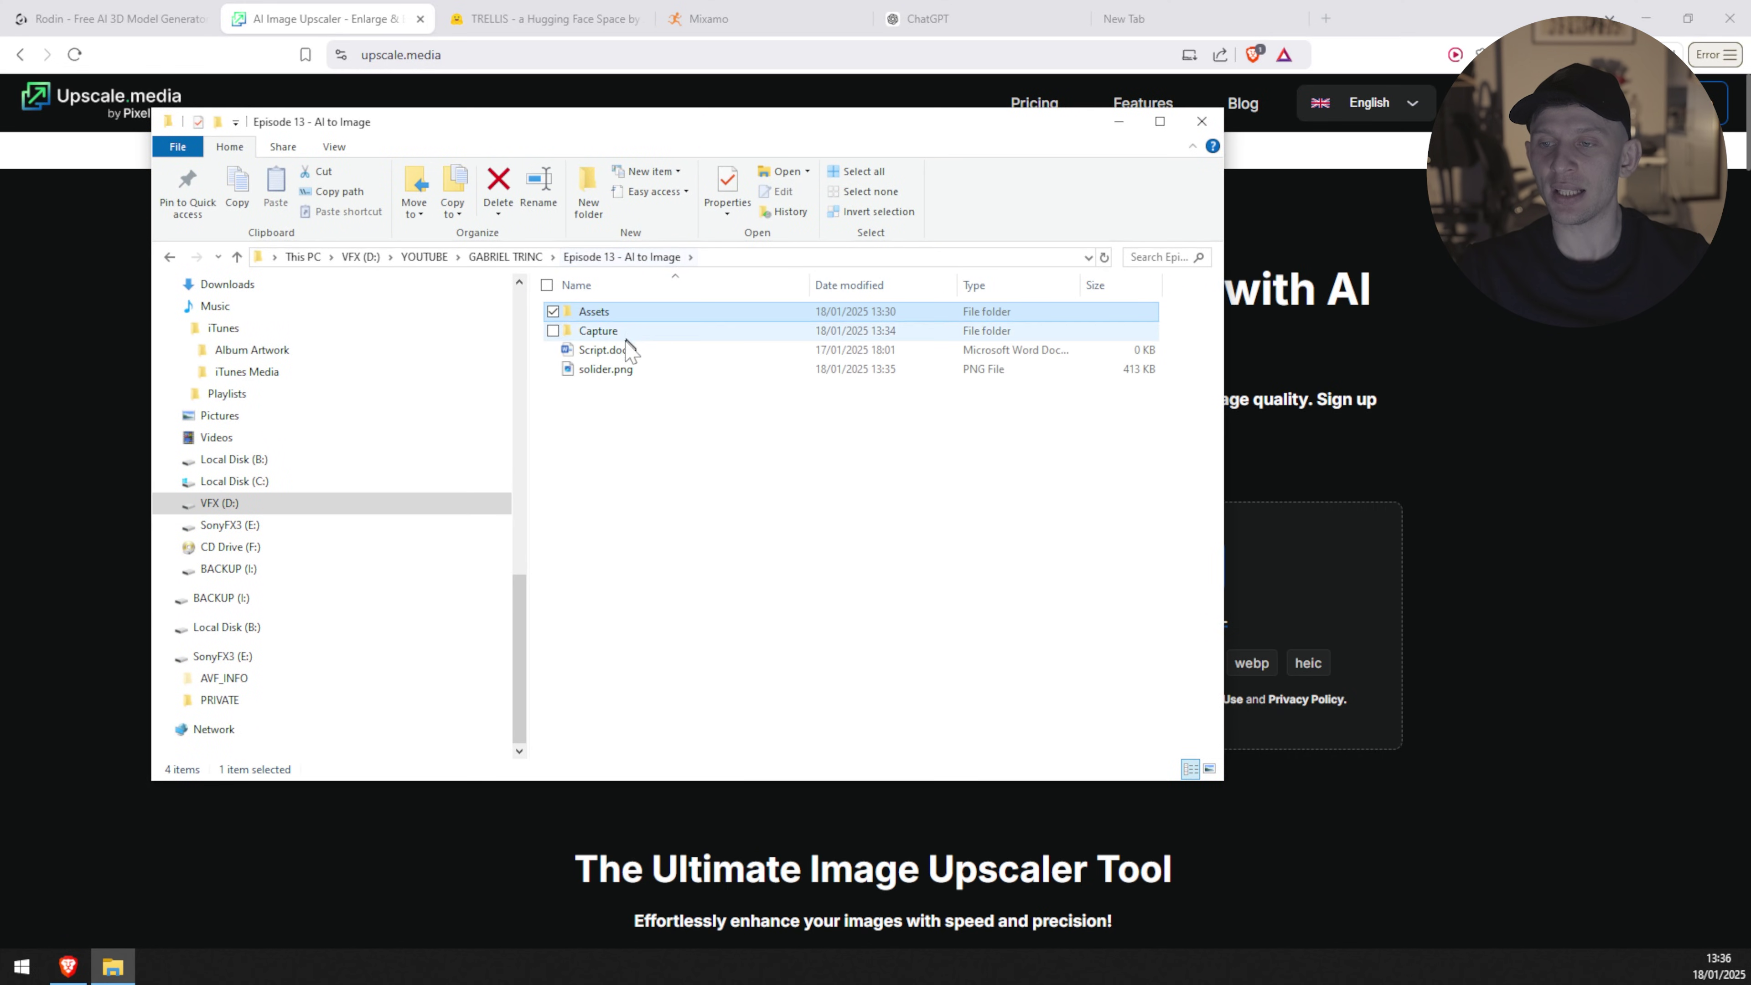
click(601, 371)
drag(601, 371, 1369, 598)
click(1421, 284)
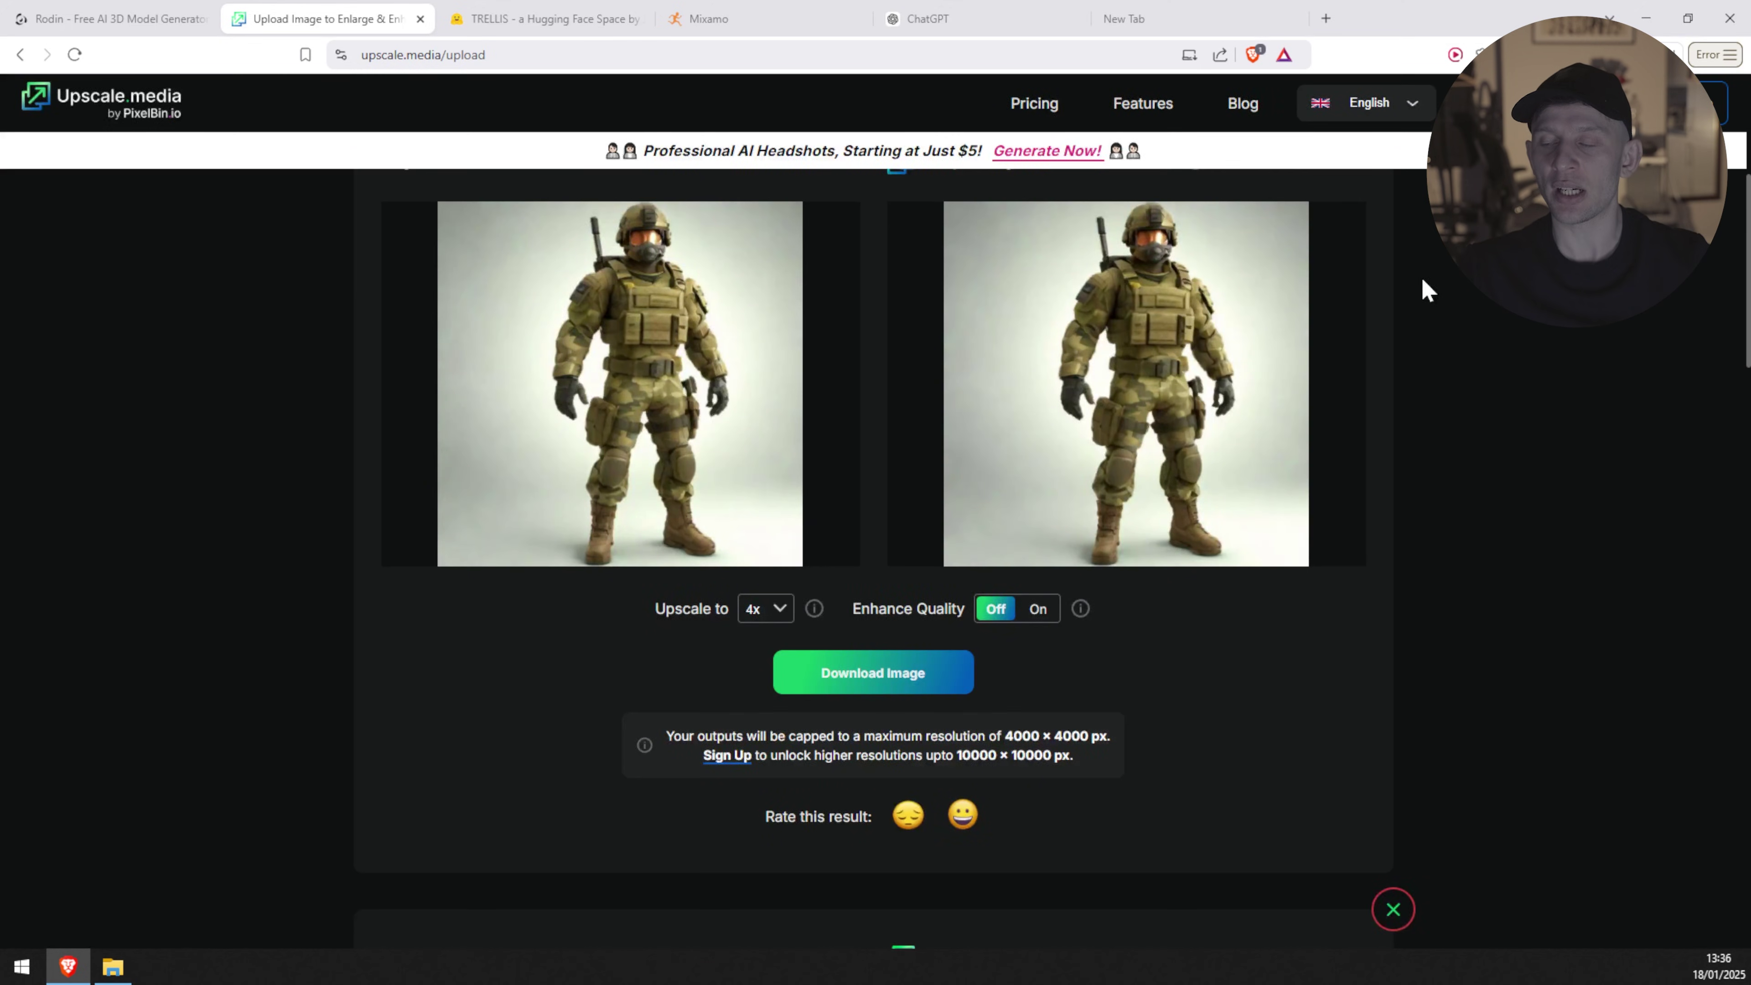
Step: Set the upscale factor, download the upscaled image and save it as solider_high
scroll(515, 665, up, 3)
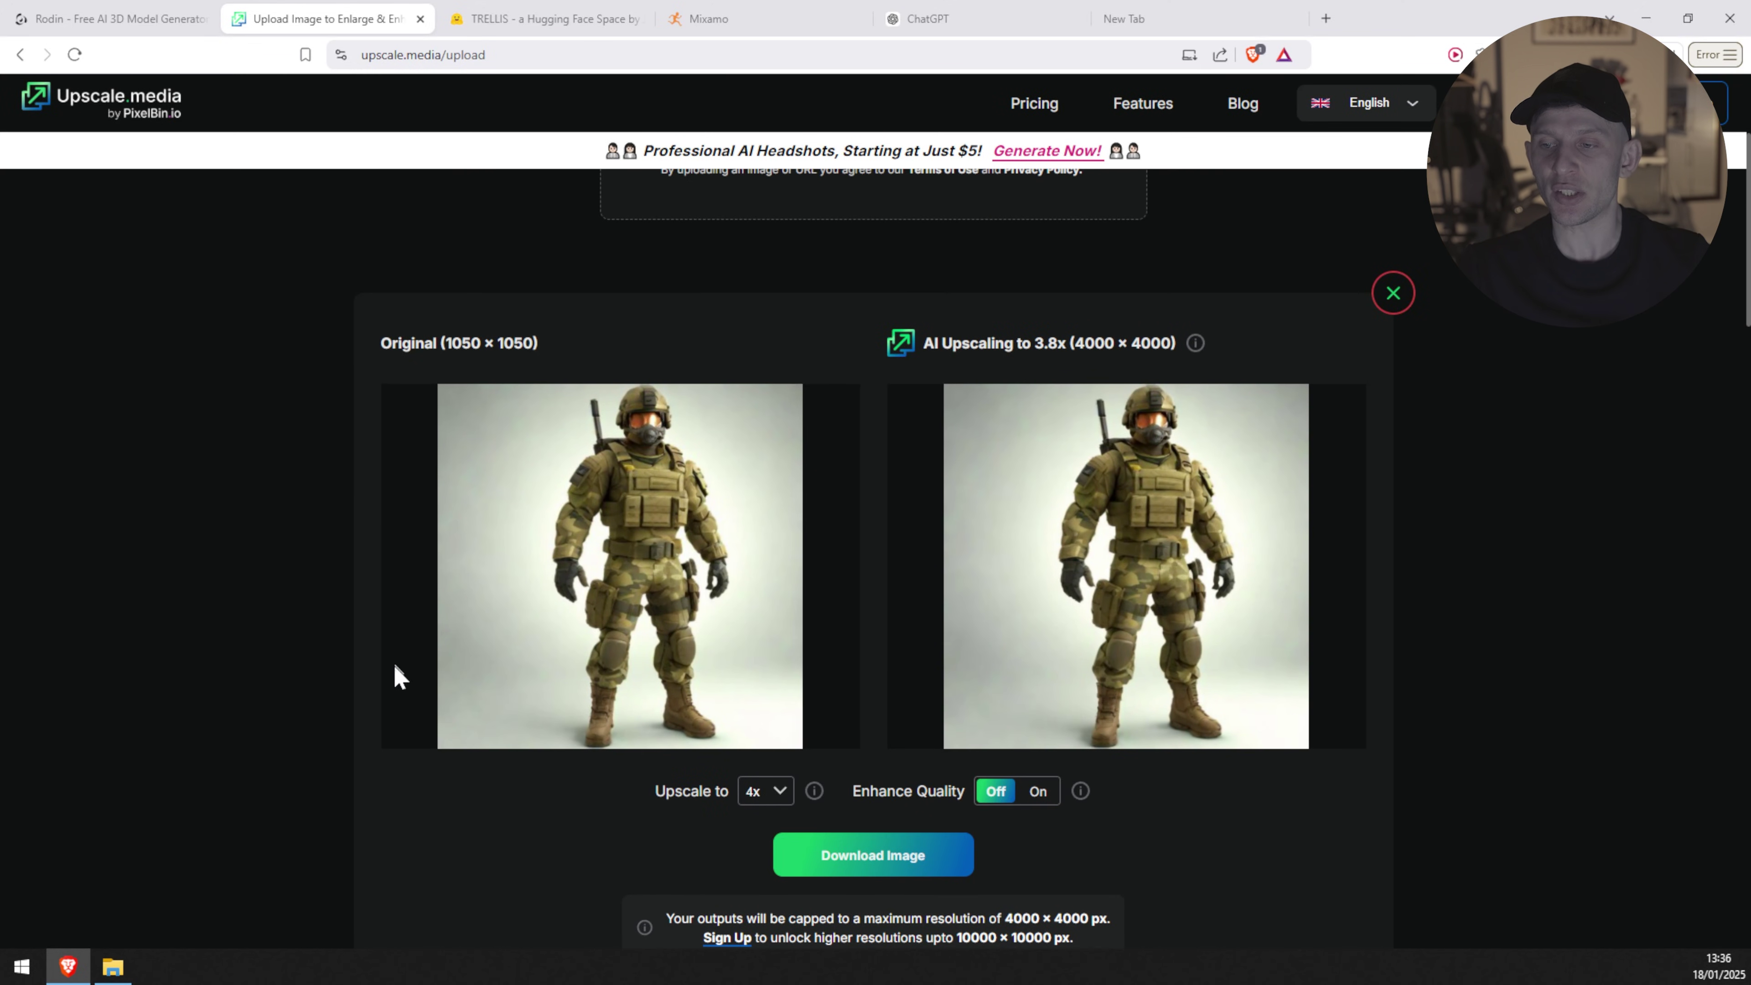
click(763, 795)
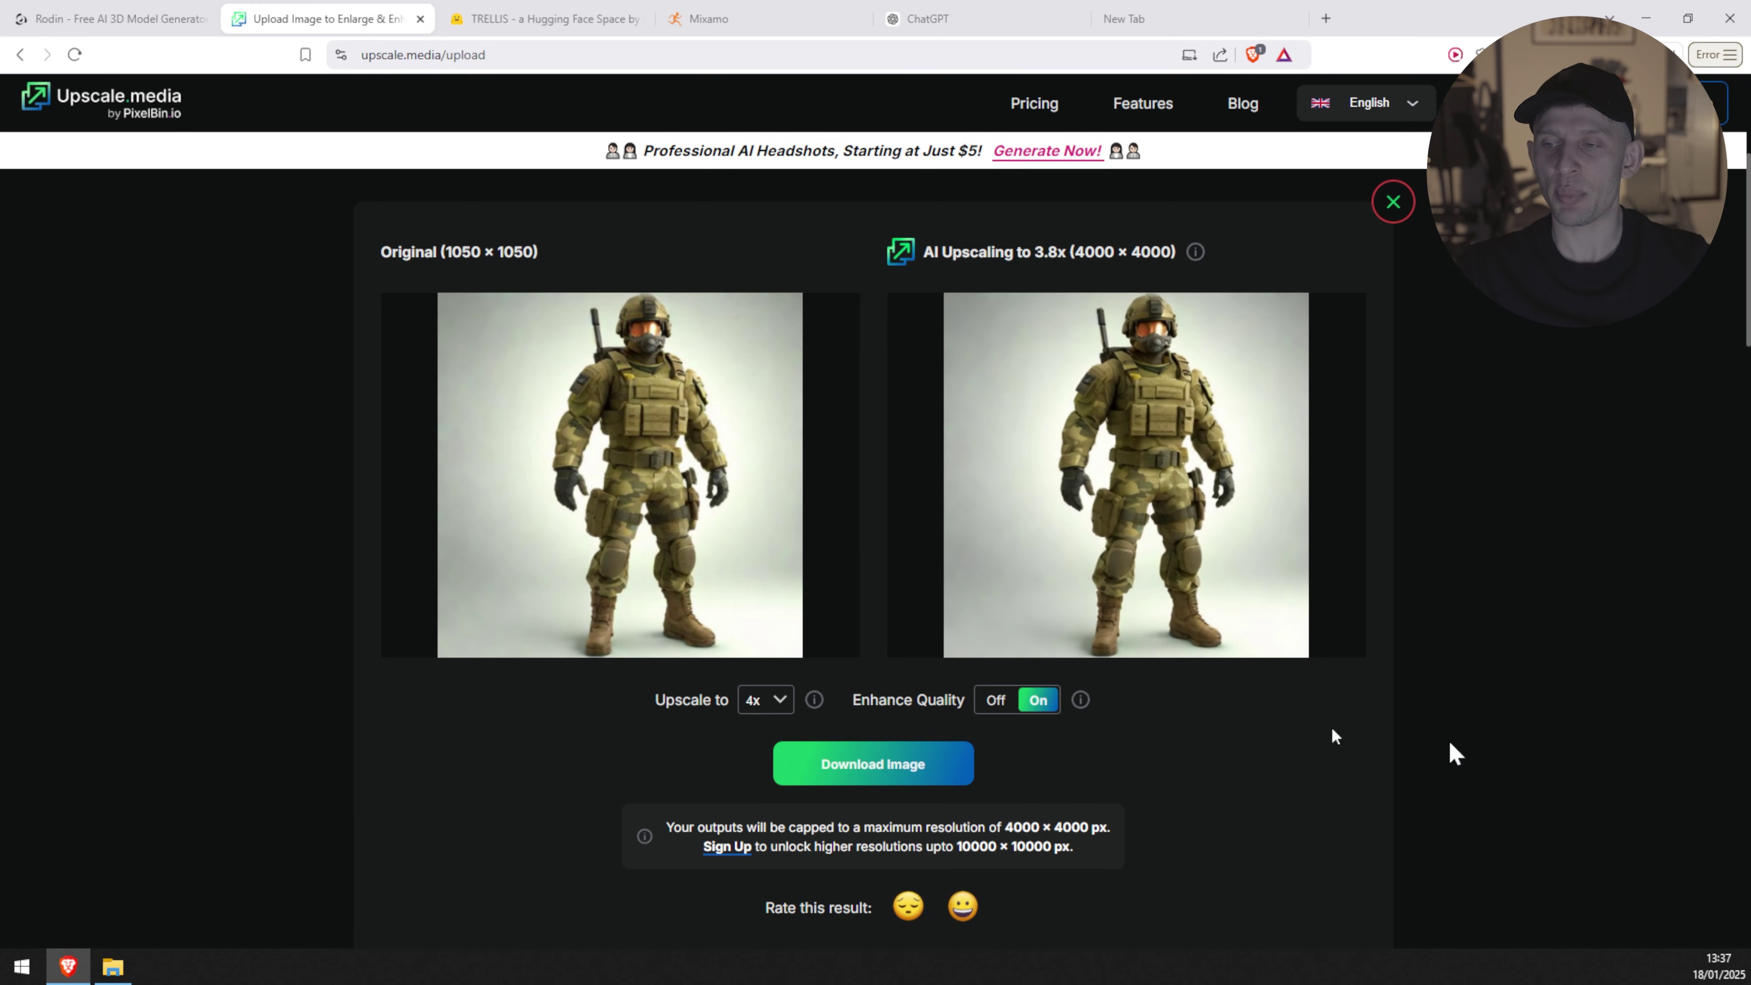
click(875, 779)
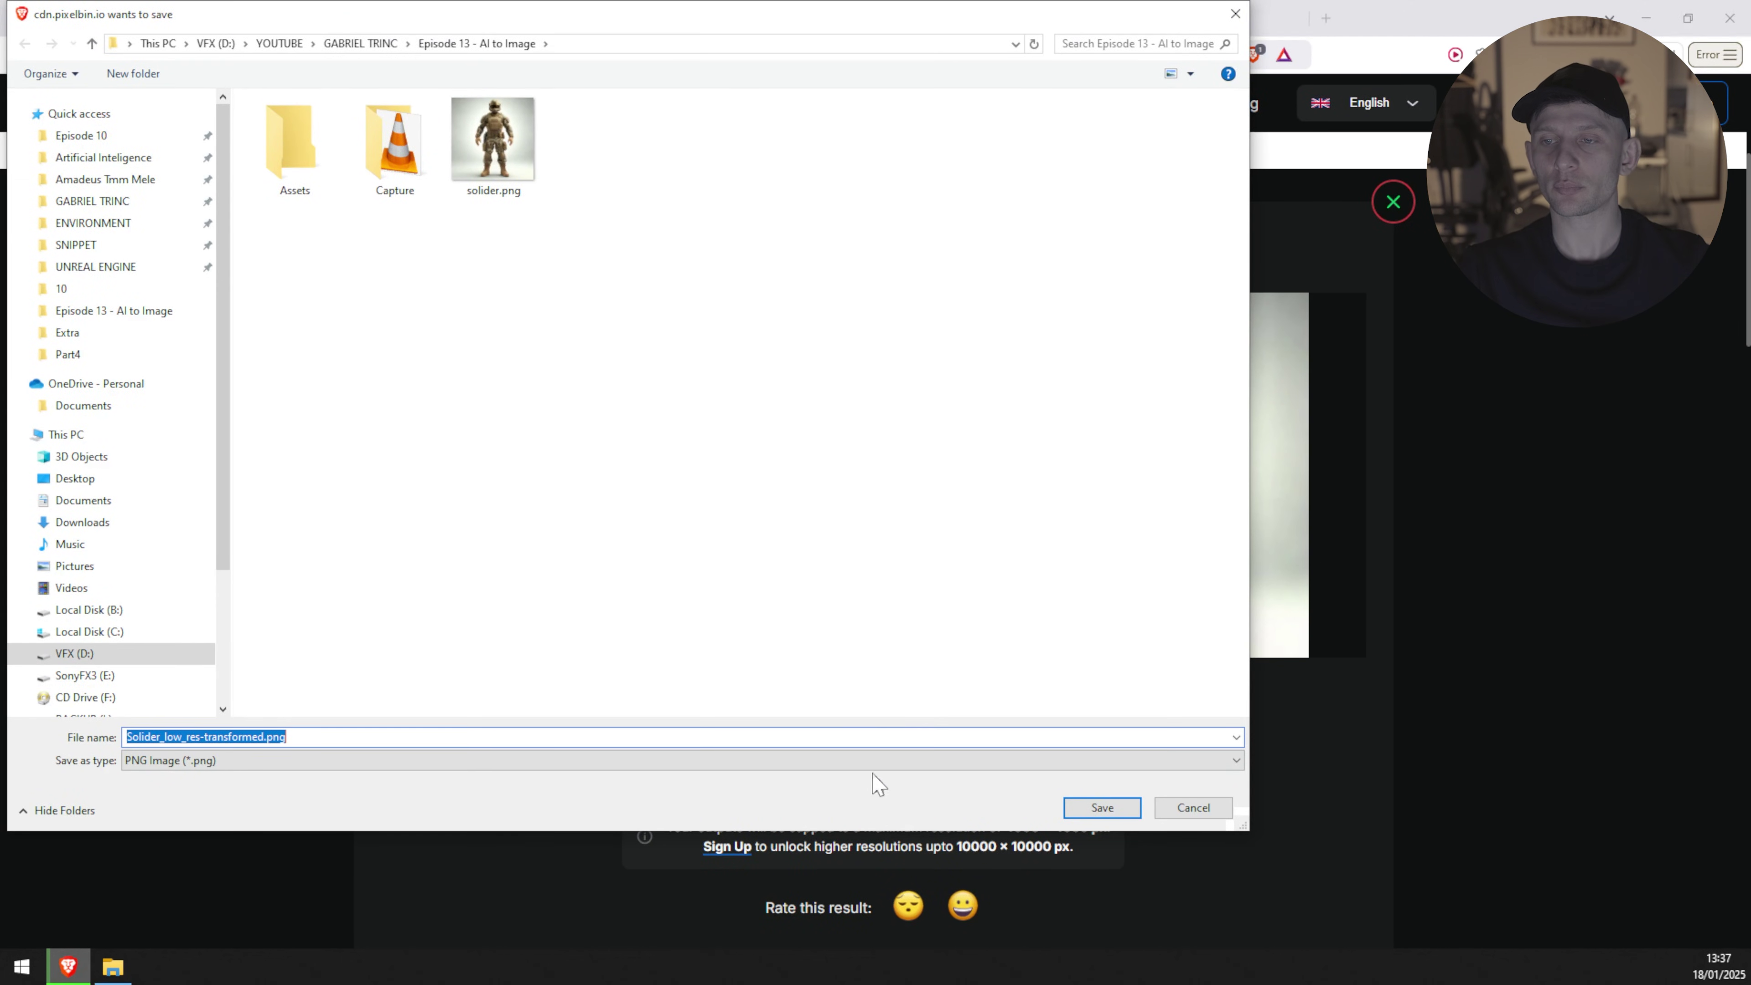
click(499, 198)
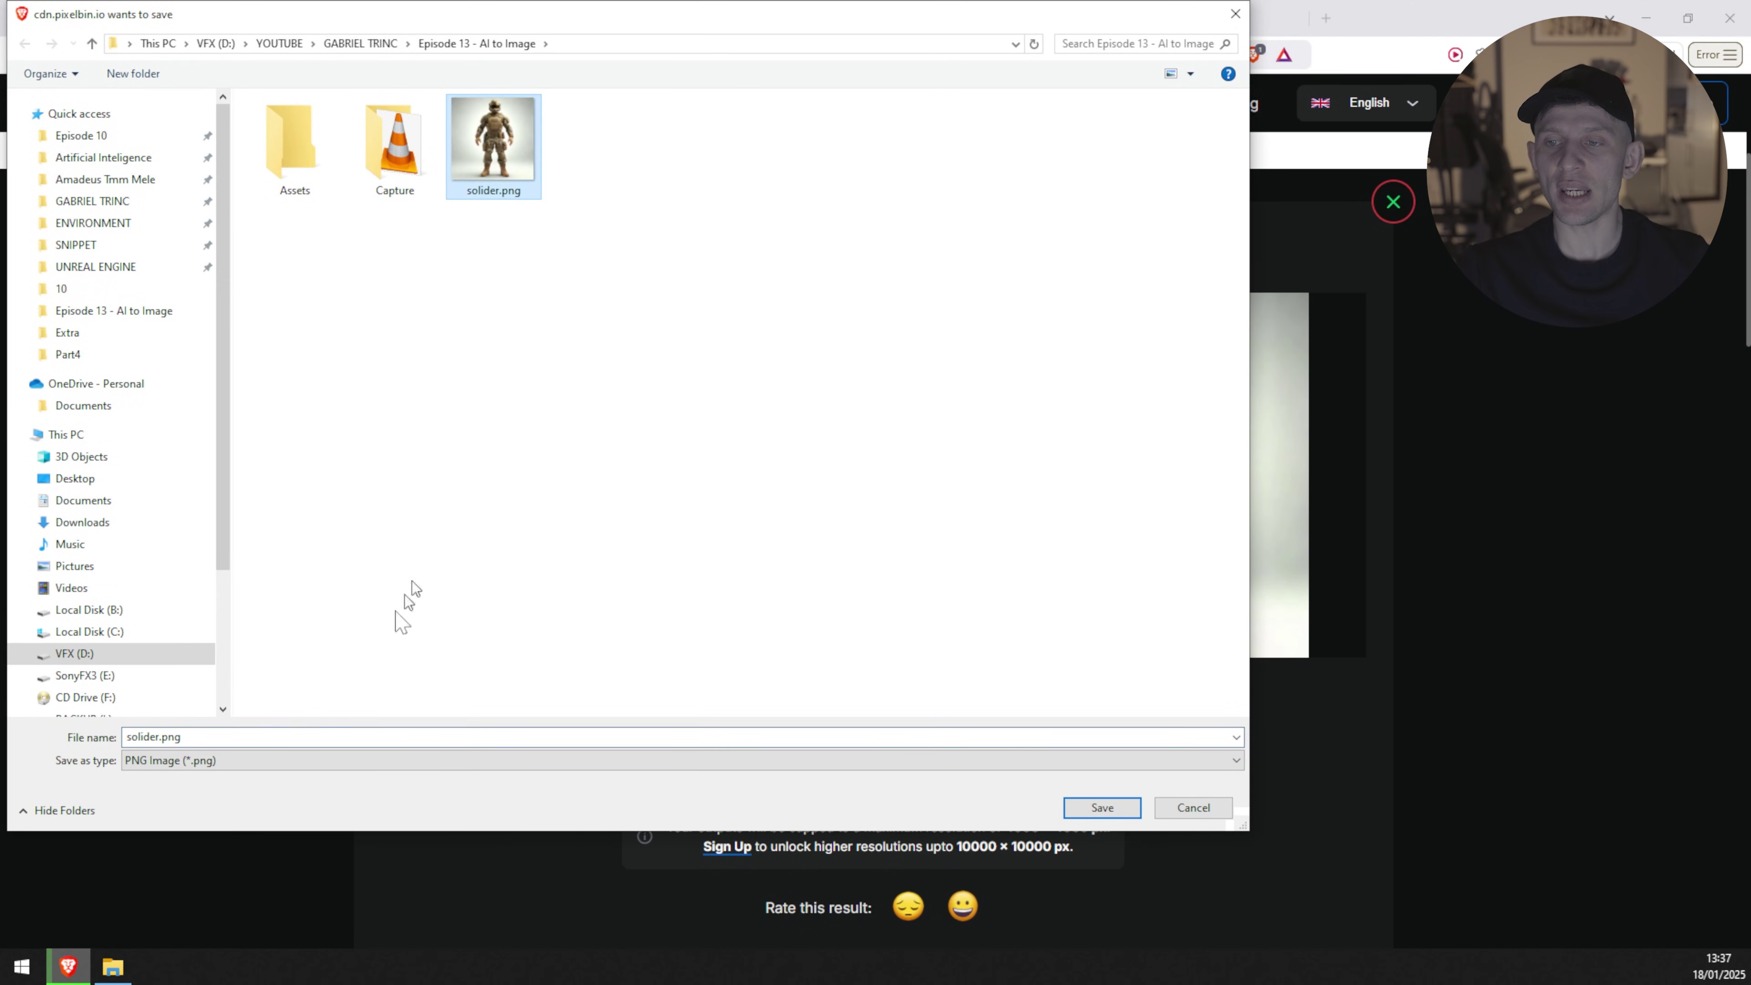
double_click(155, 737)
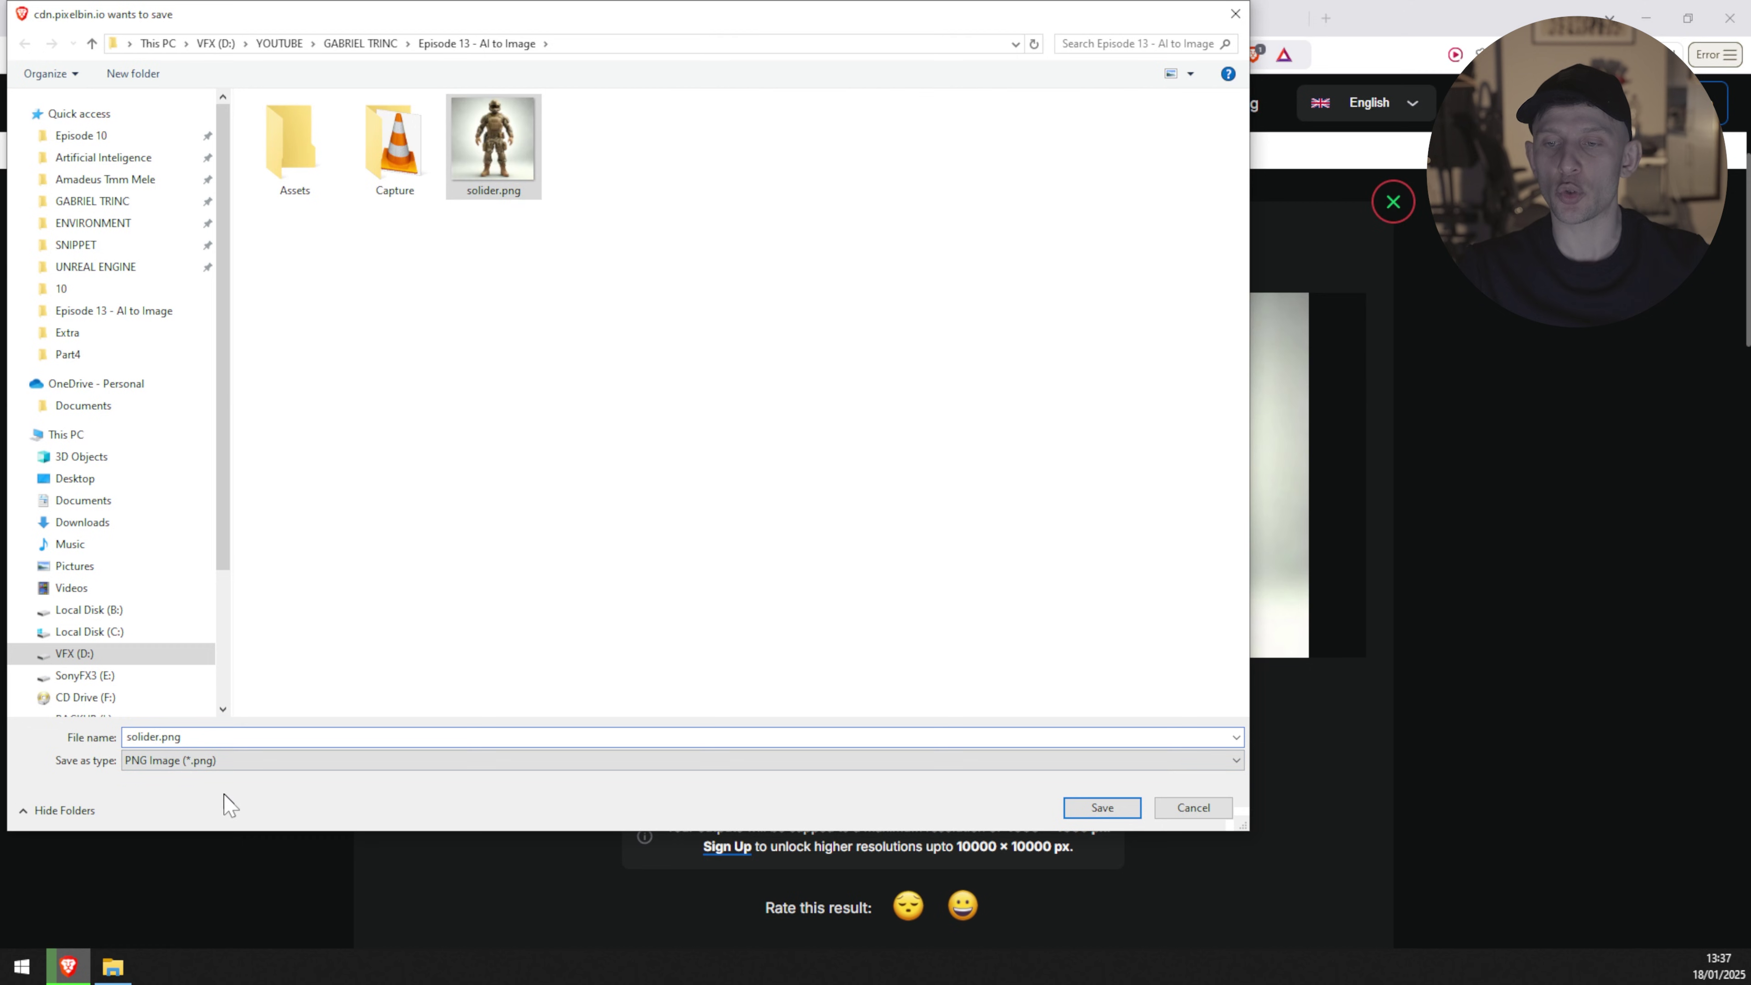
text(_)
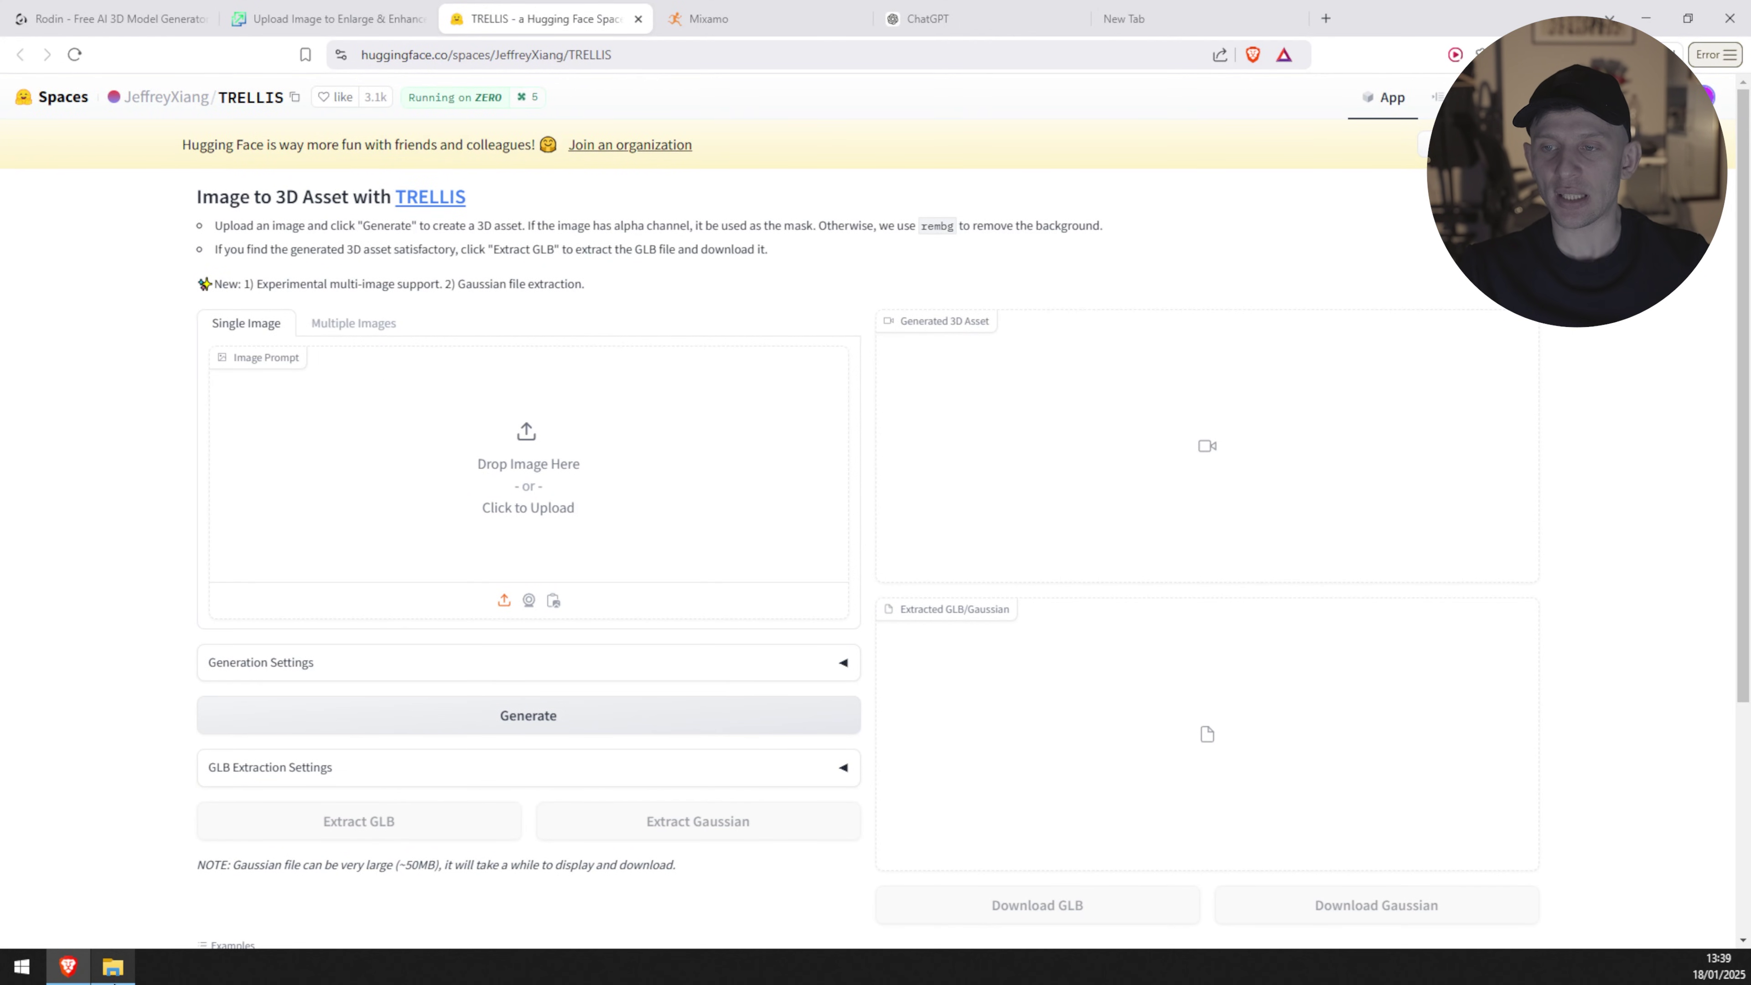
Step: Upload solider_high_res.png as the TRELLIS image prompt and review the generation settings
click(116, 967)
drag(641, 145, 1221, 227)
click(1233, 472)
drag(1233, 472, 574, 452)
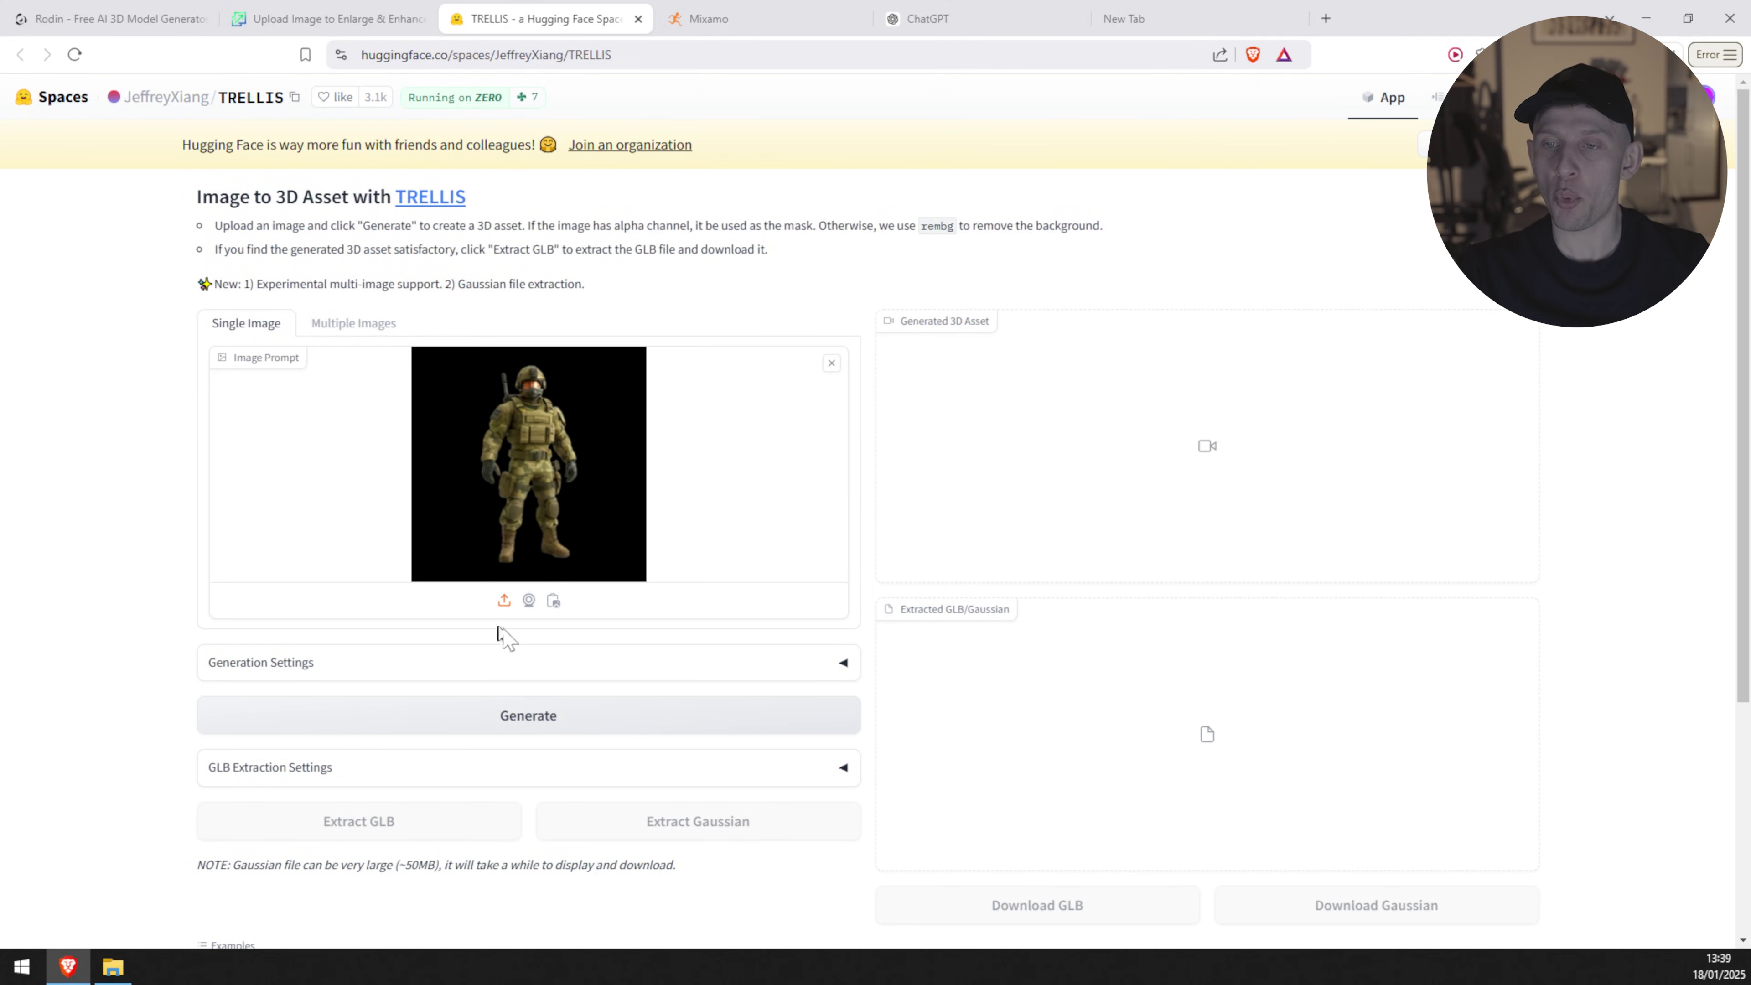
click(847, 664)
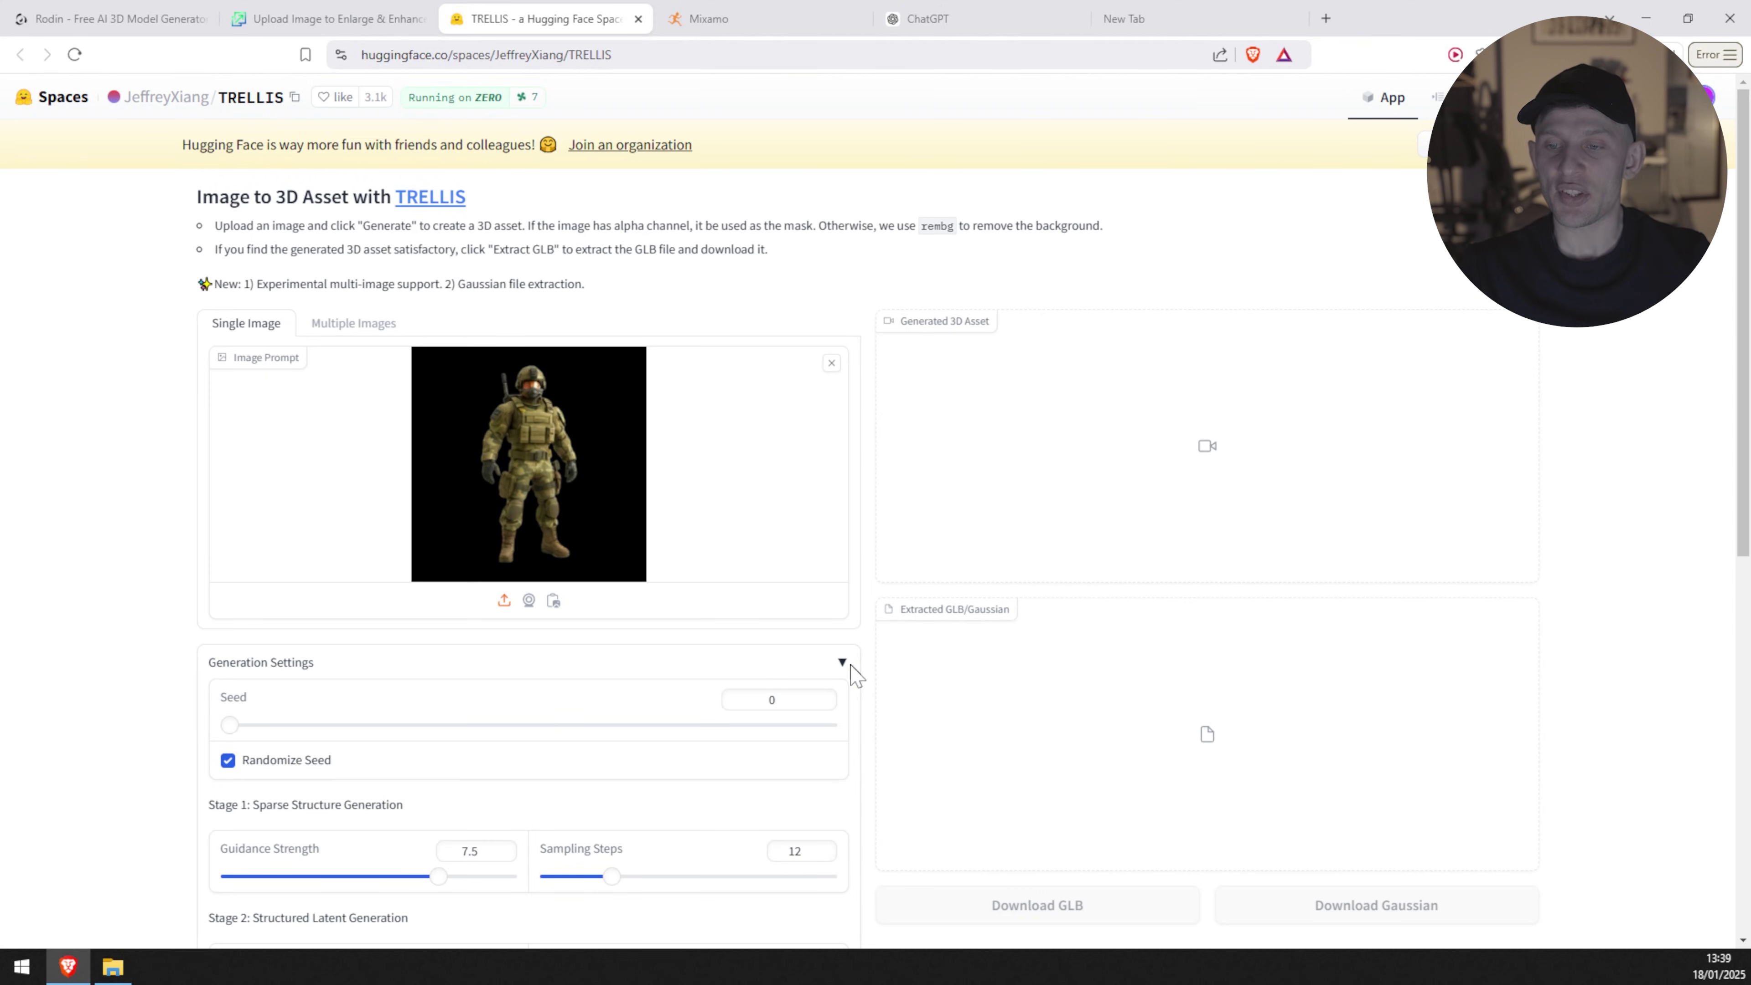
scroll(149, 708, down, 4)
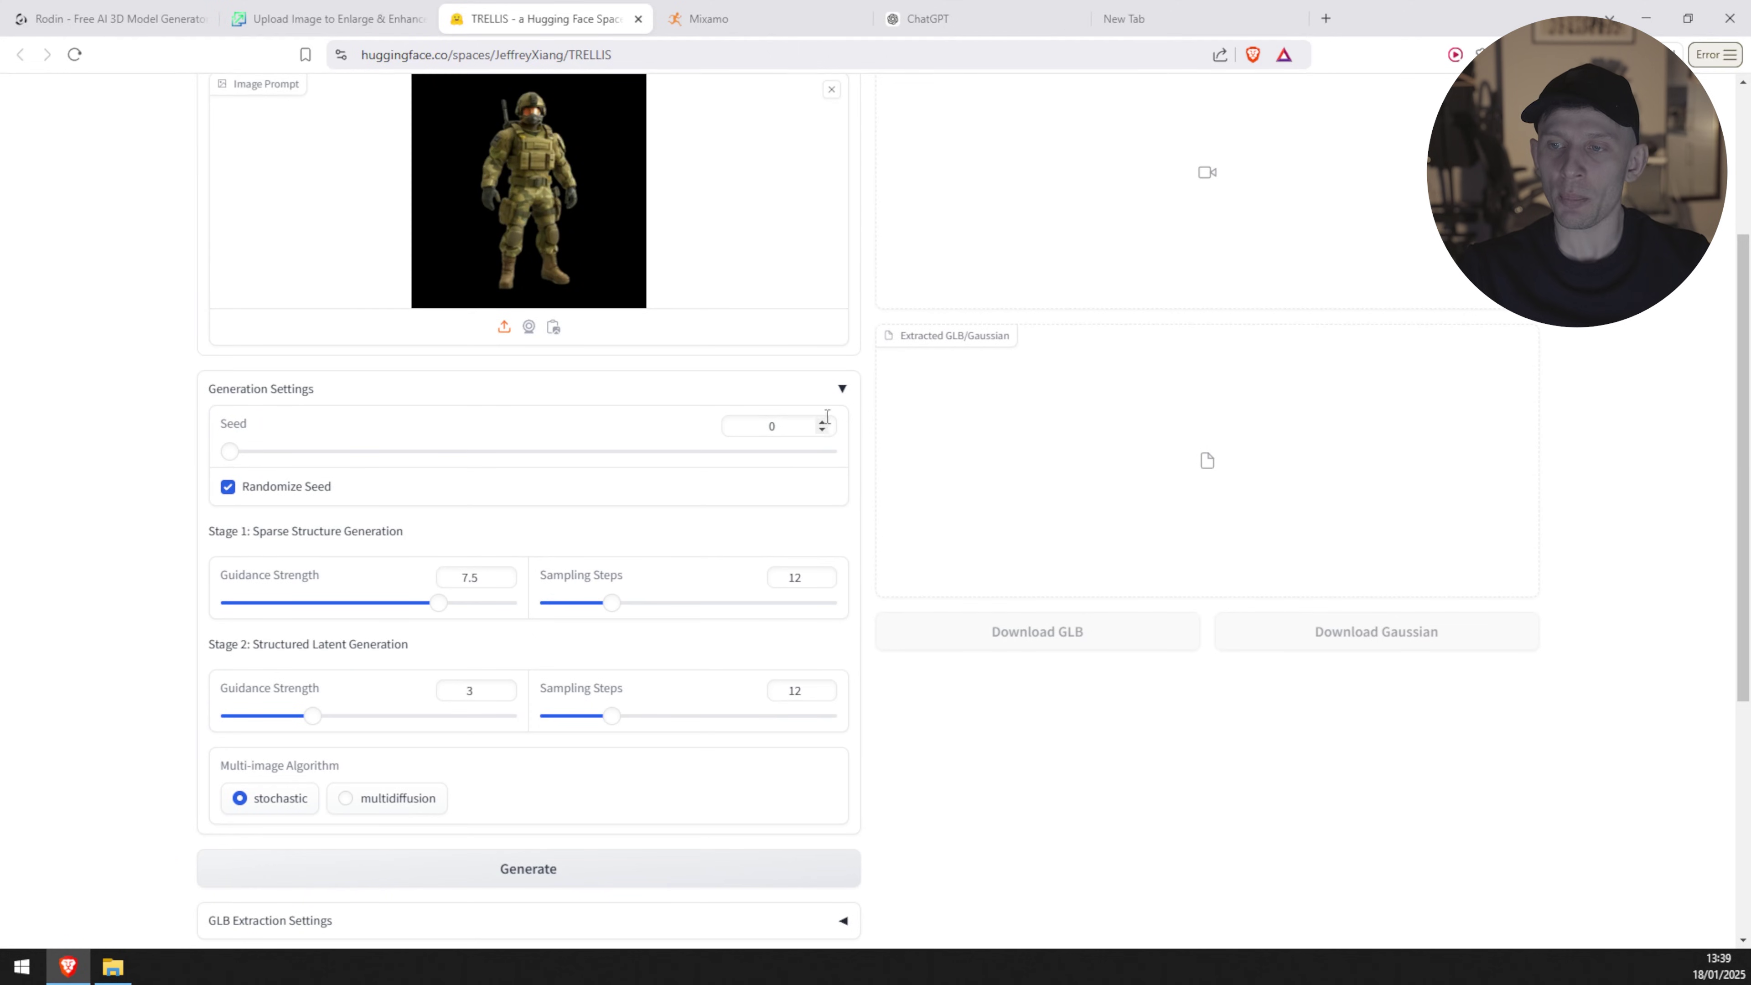
click(843, 391)
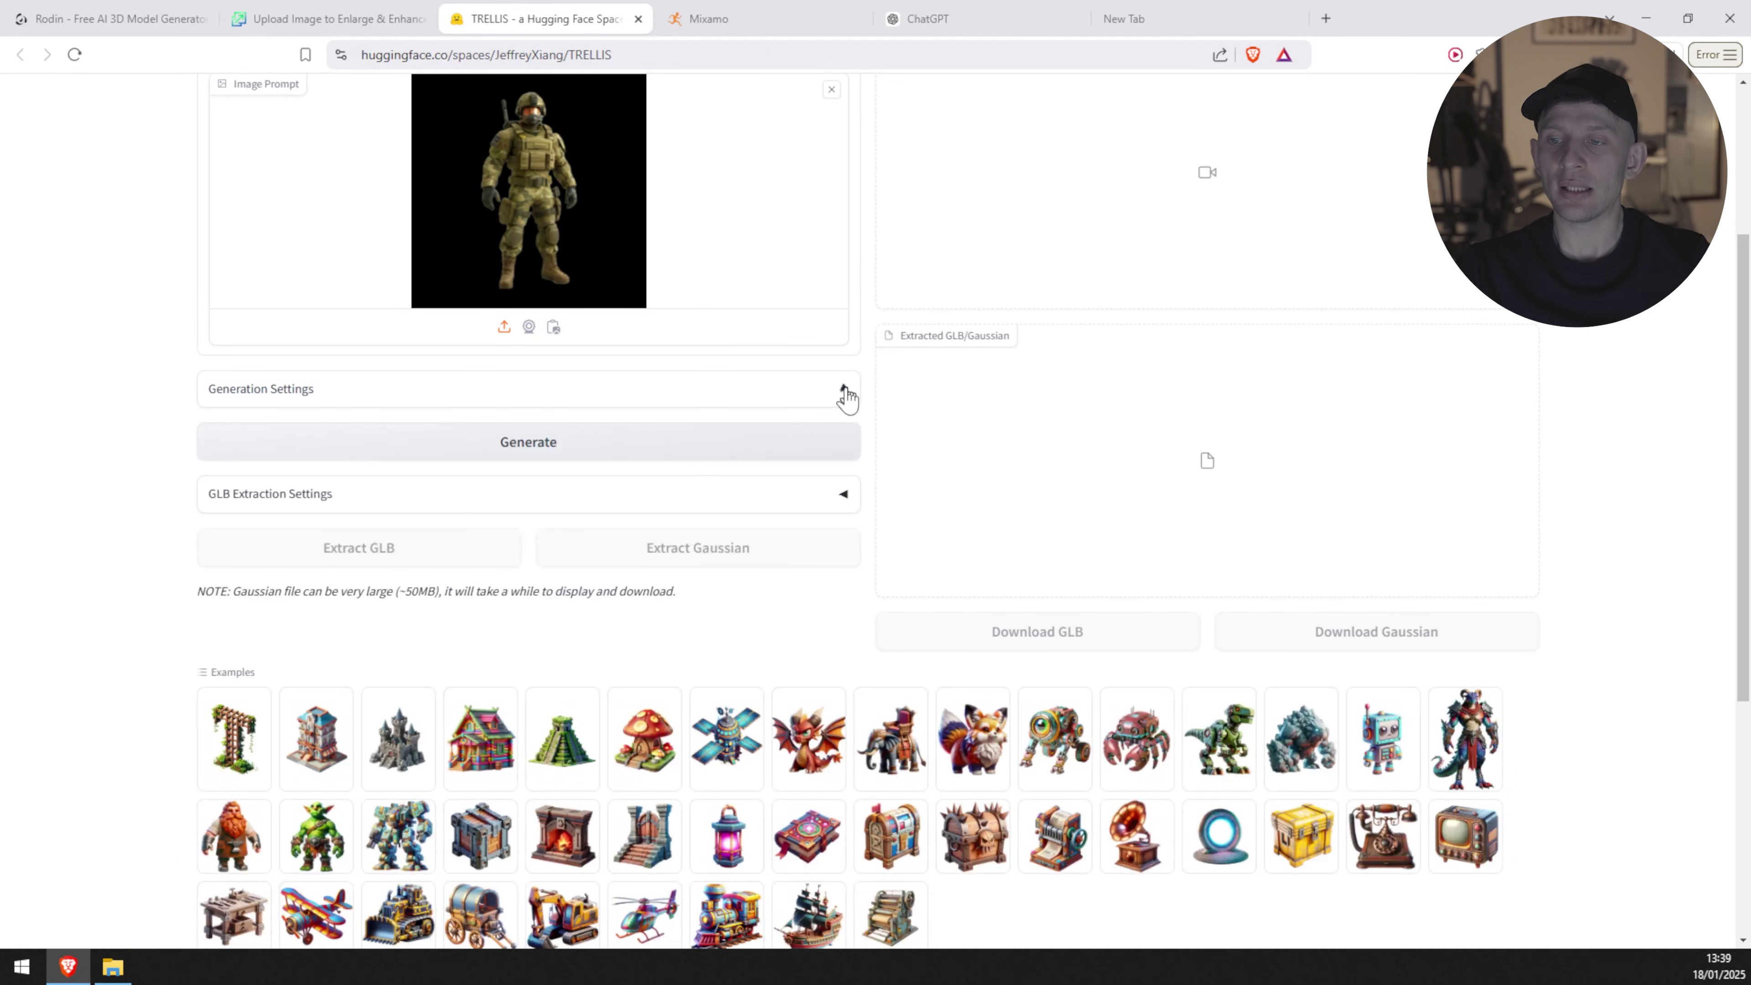
scroll(872, 510, up, 4)
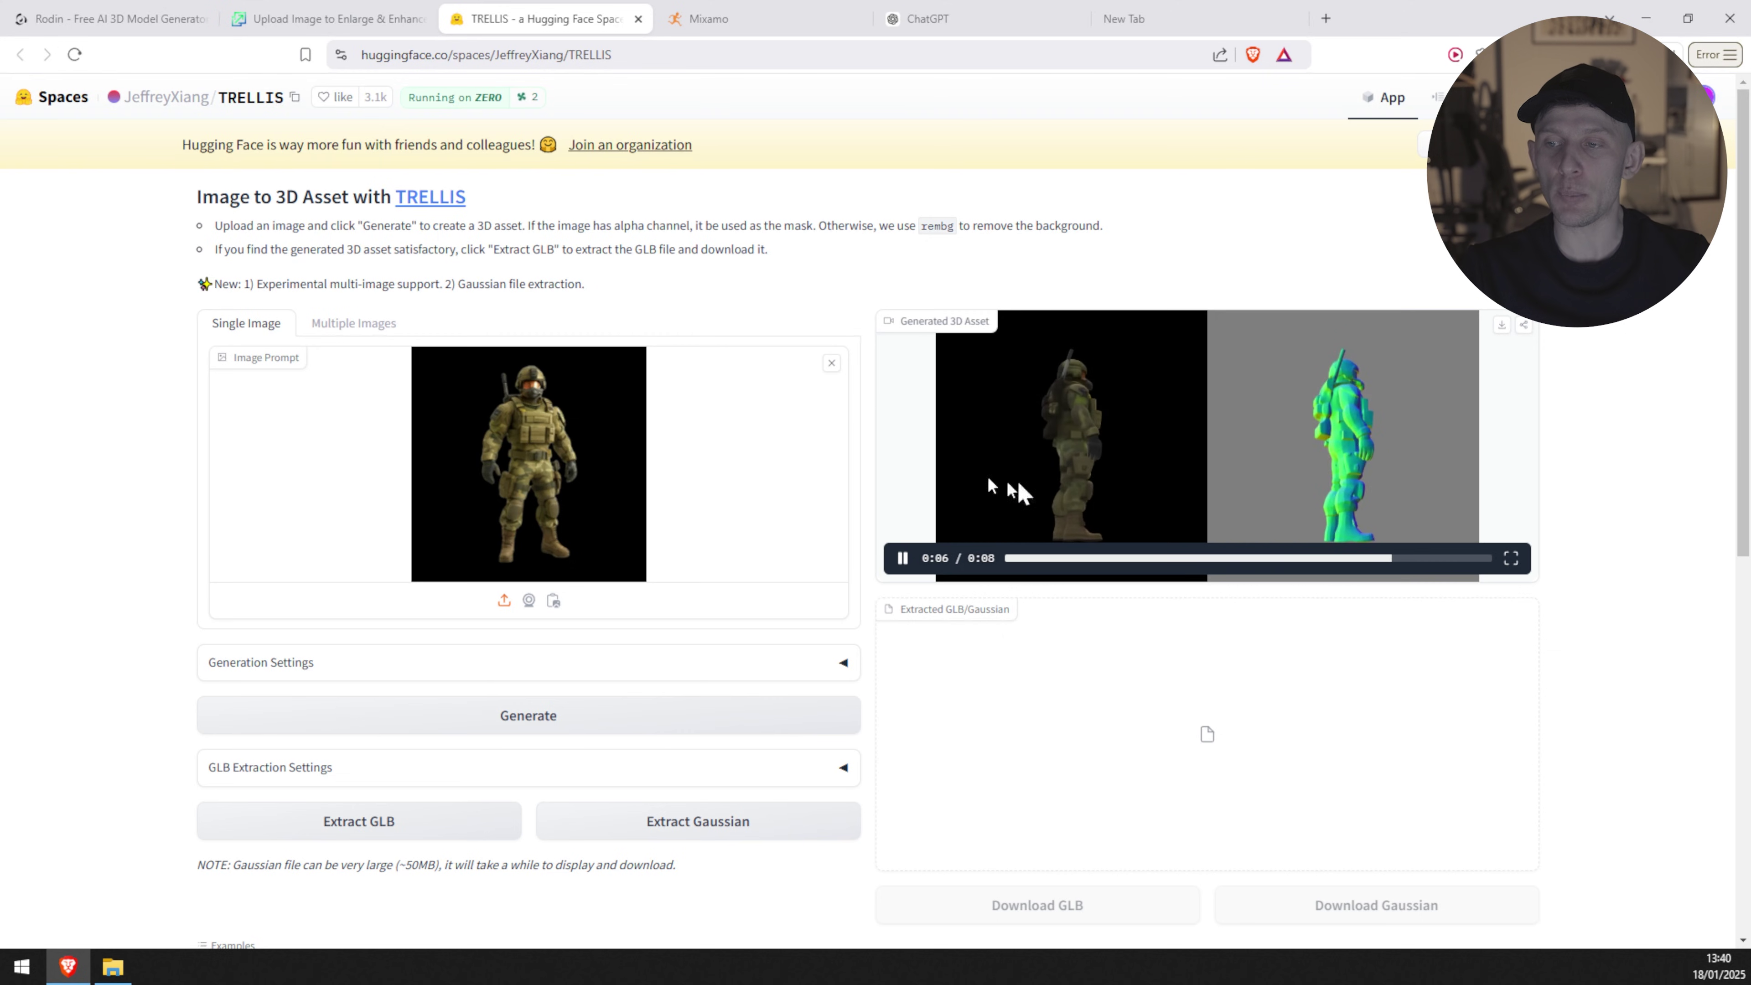
Step: Extract the generated soldier as a GLB and rotate the preview to inspect it
click(340, 836)
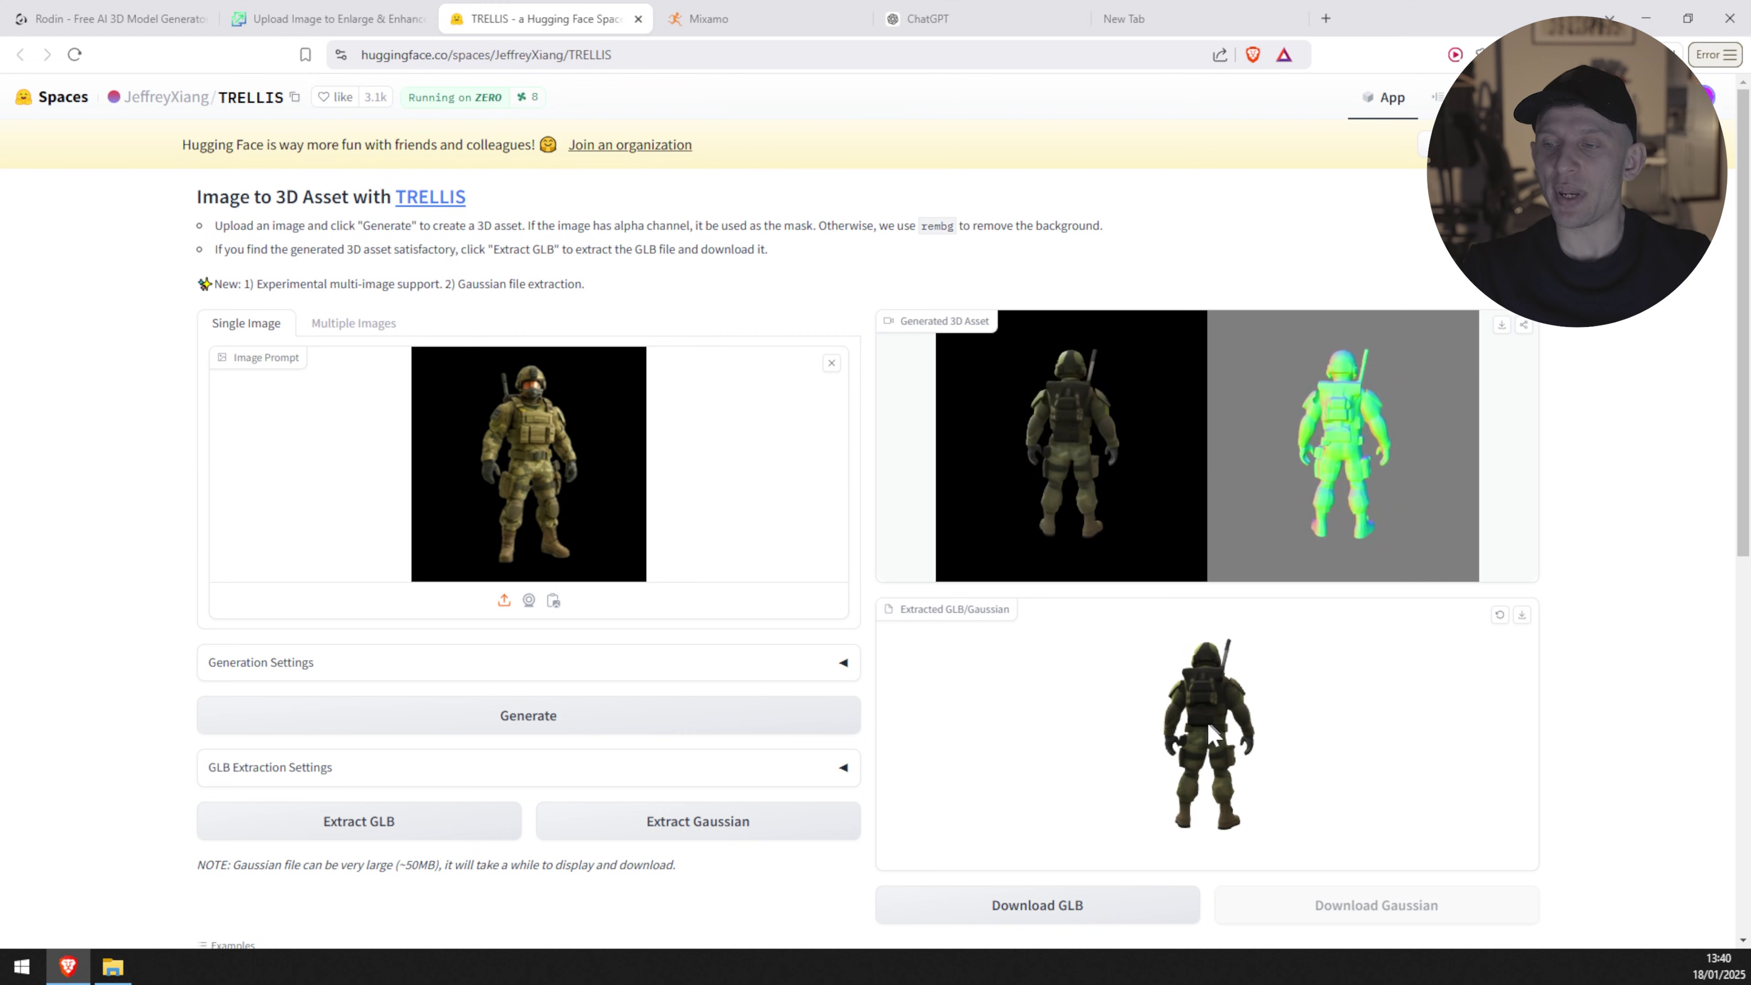
drag(1147, 737, 1025, 735)
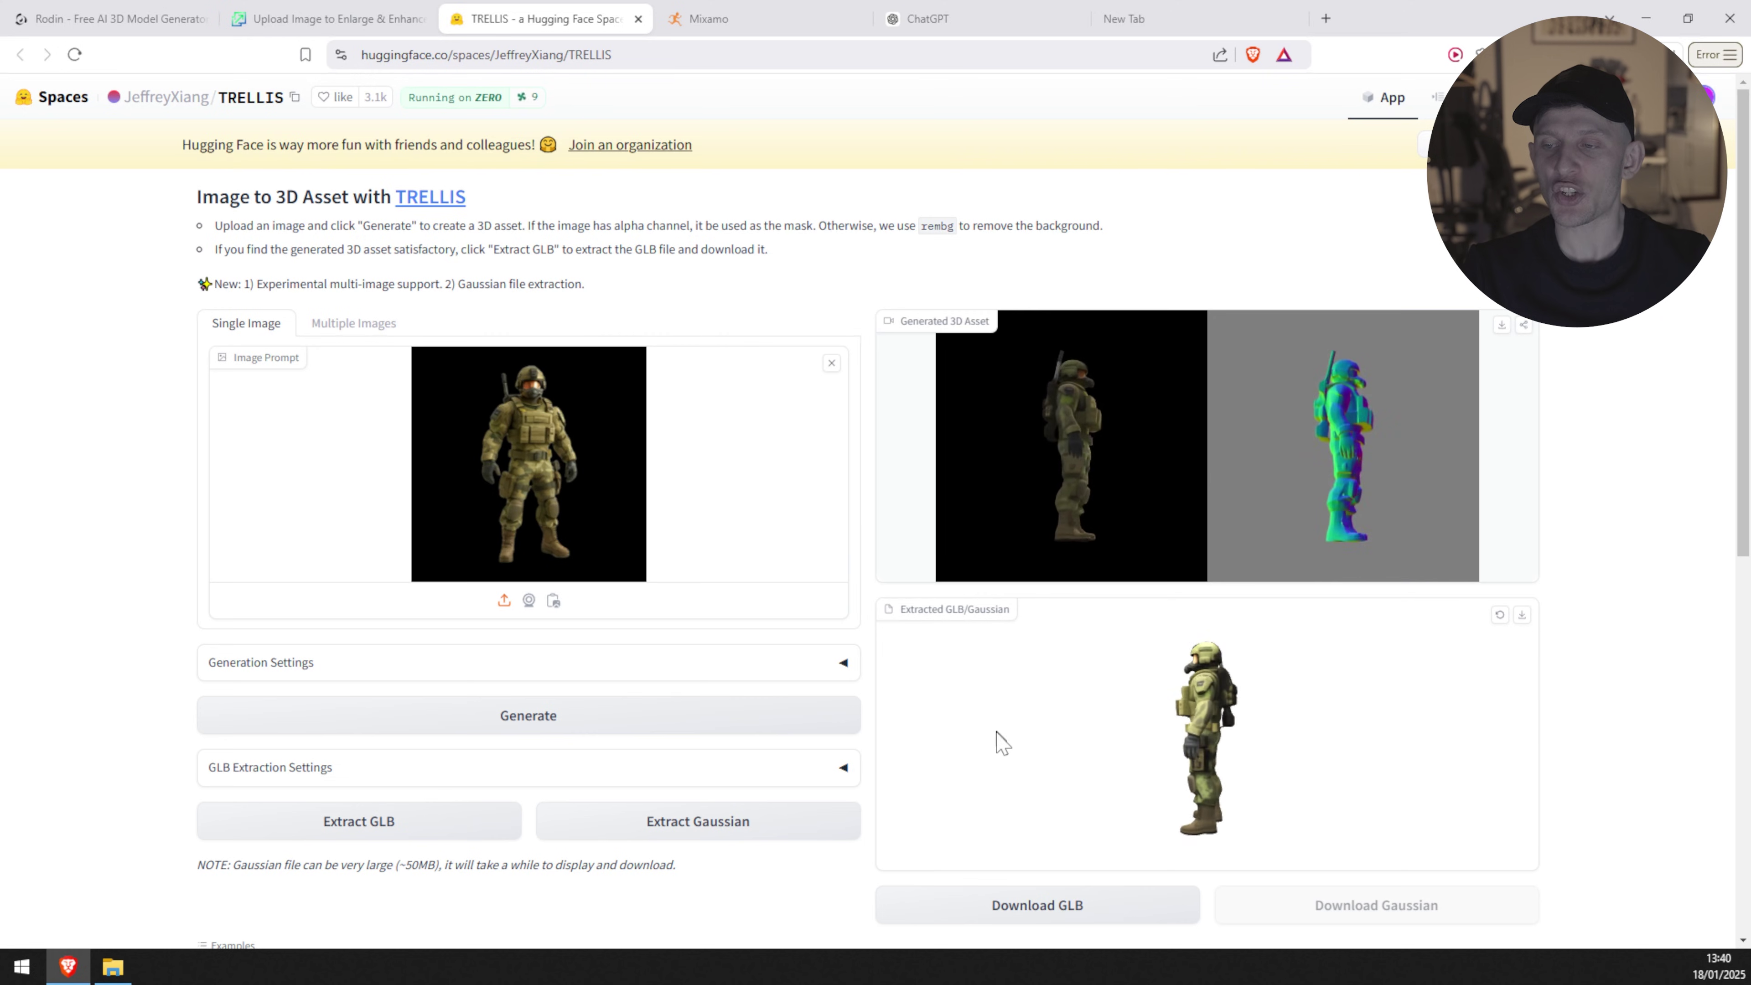
drag(1203, 735, 1214, 613)
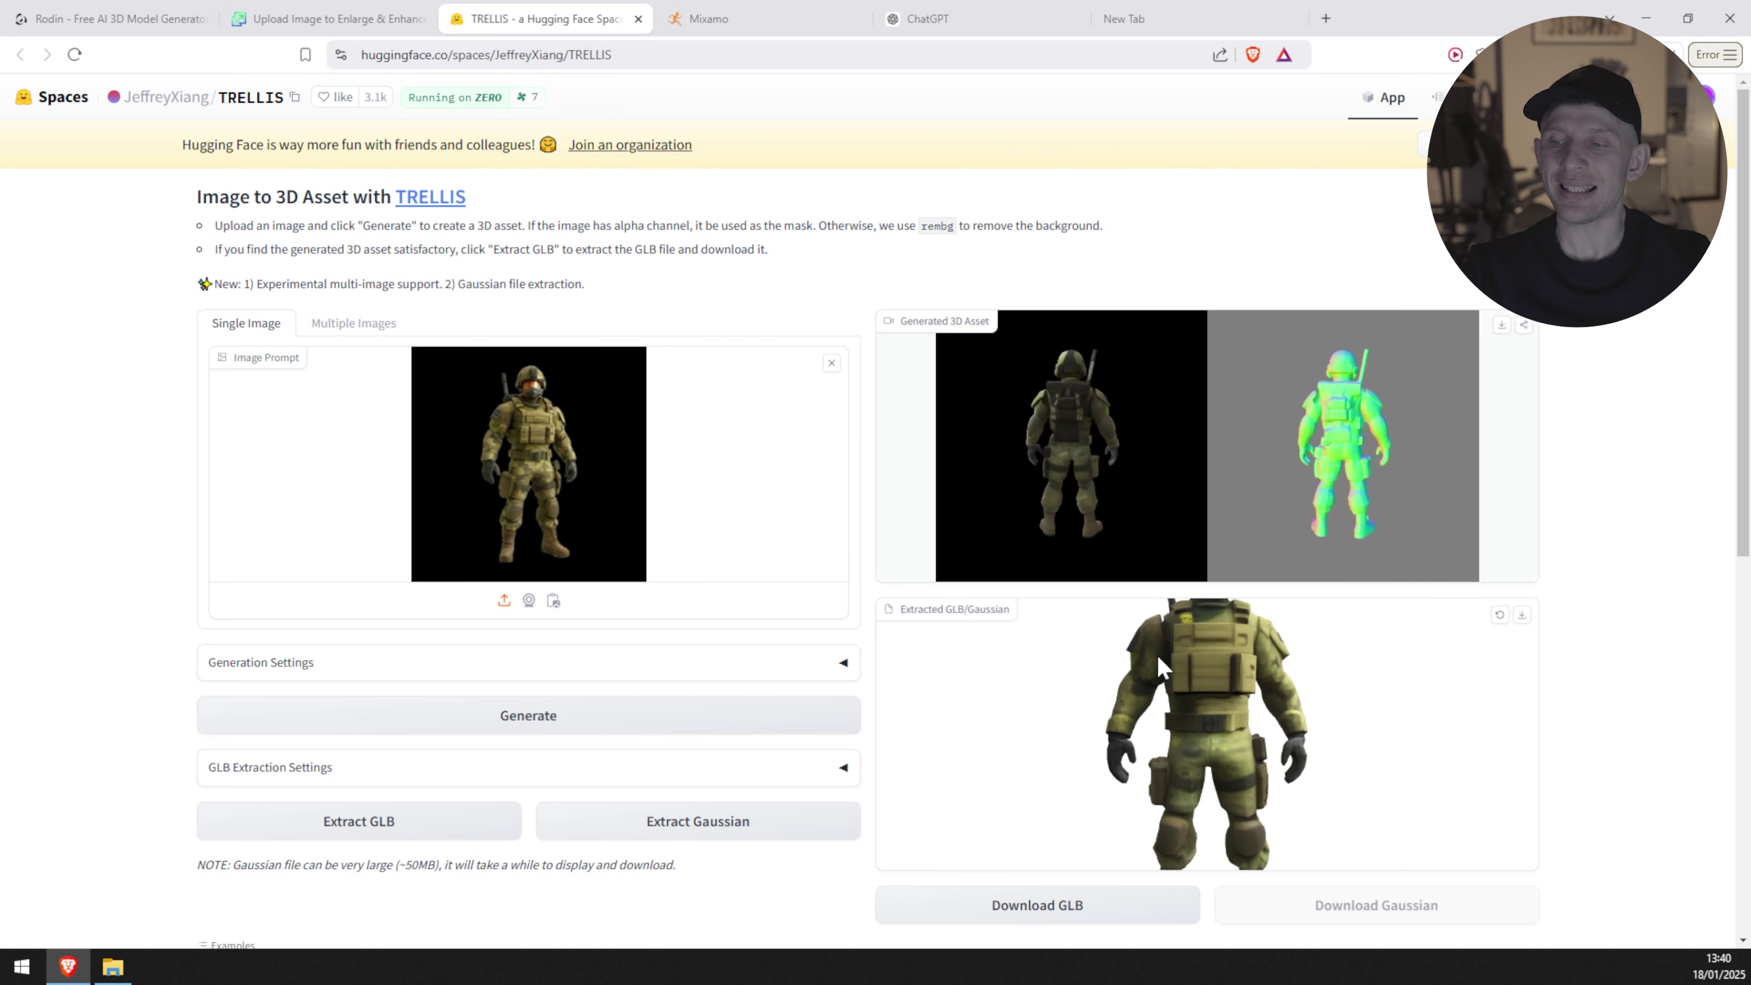
right_click(1241, 808)
click(1241, 807)
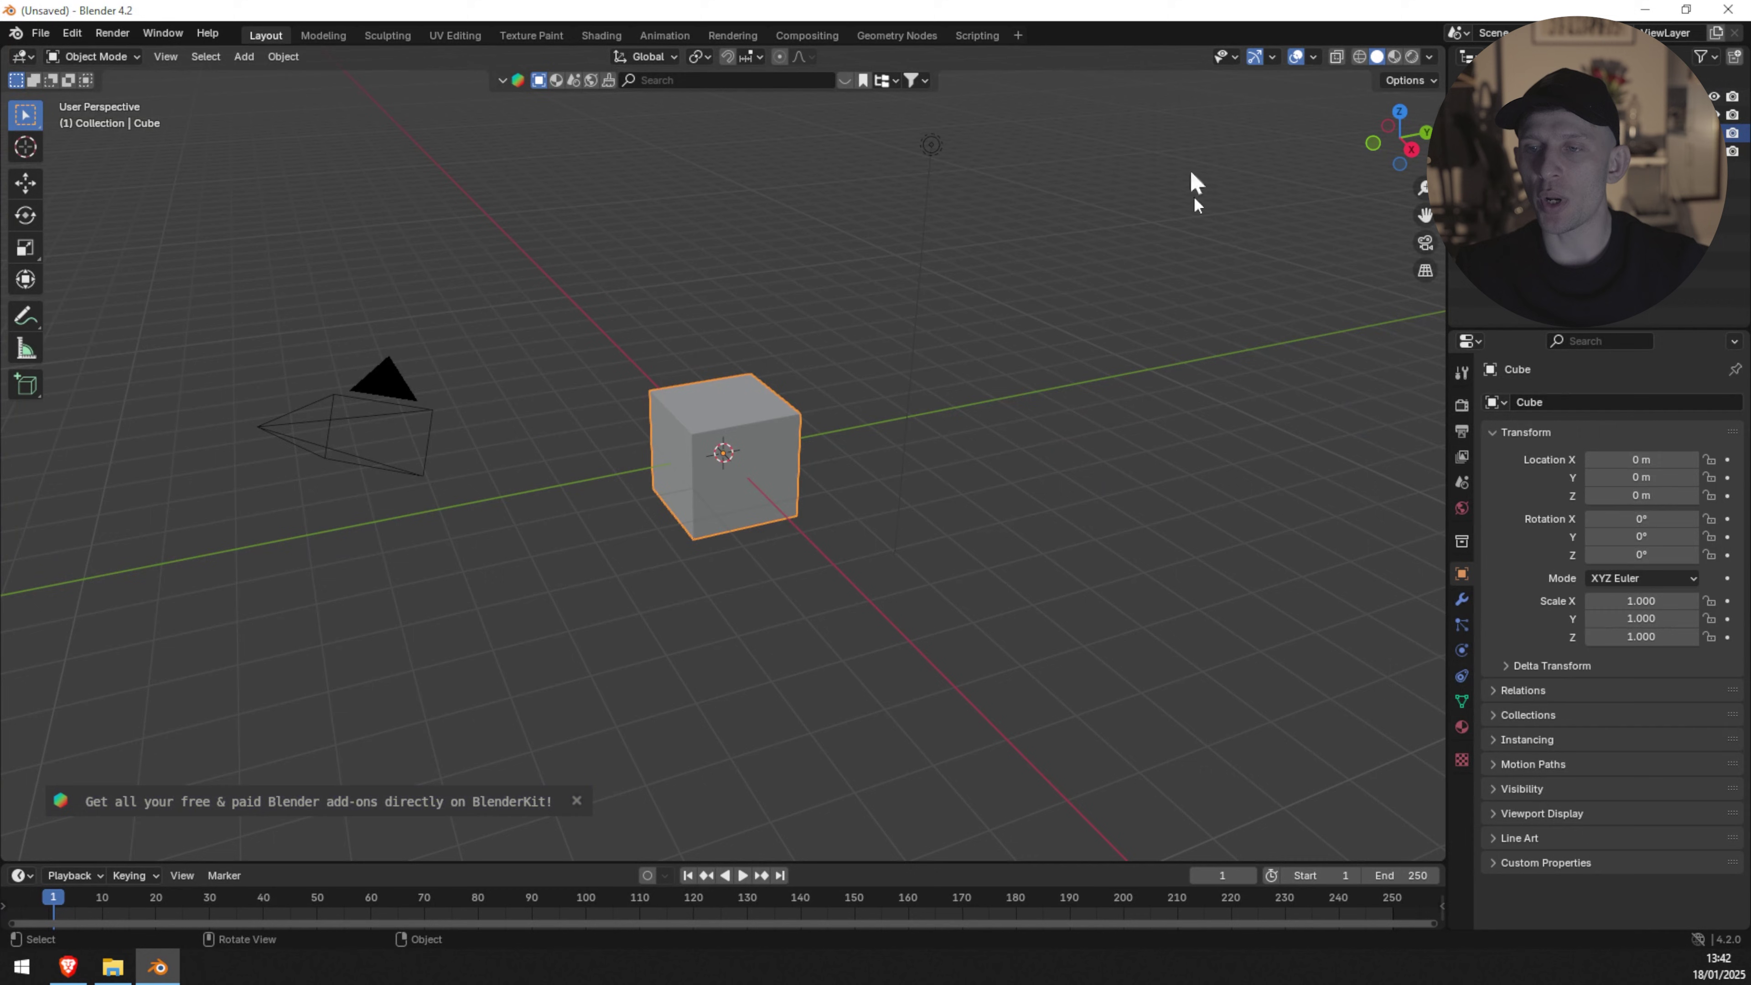
Step: Select the default cube, camera and light, then import soldier.glb through glTF 2.0
drag(1201, 145, 123, 684)
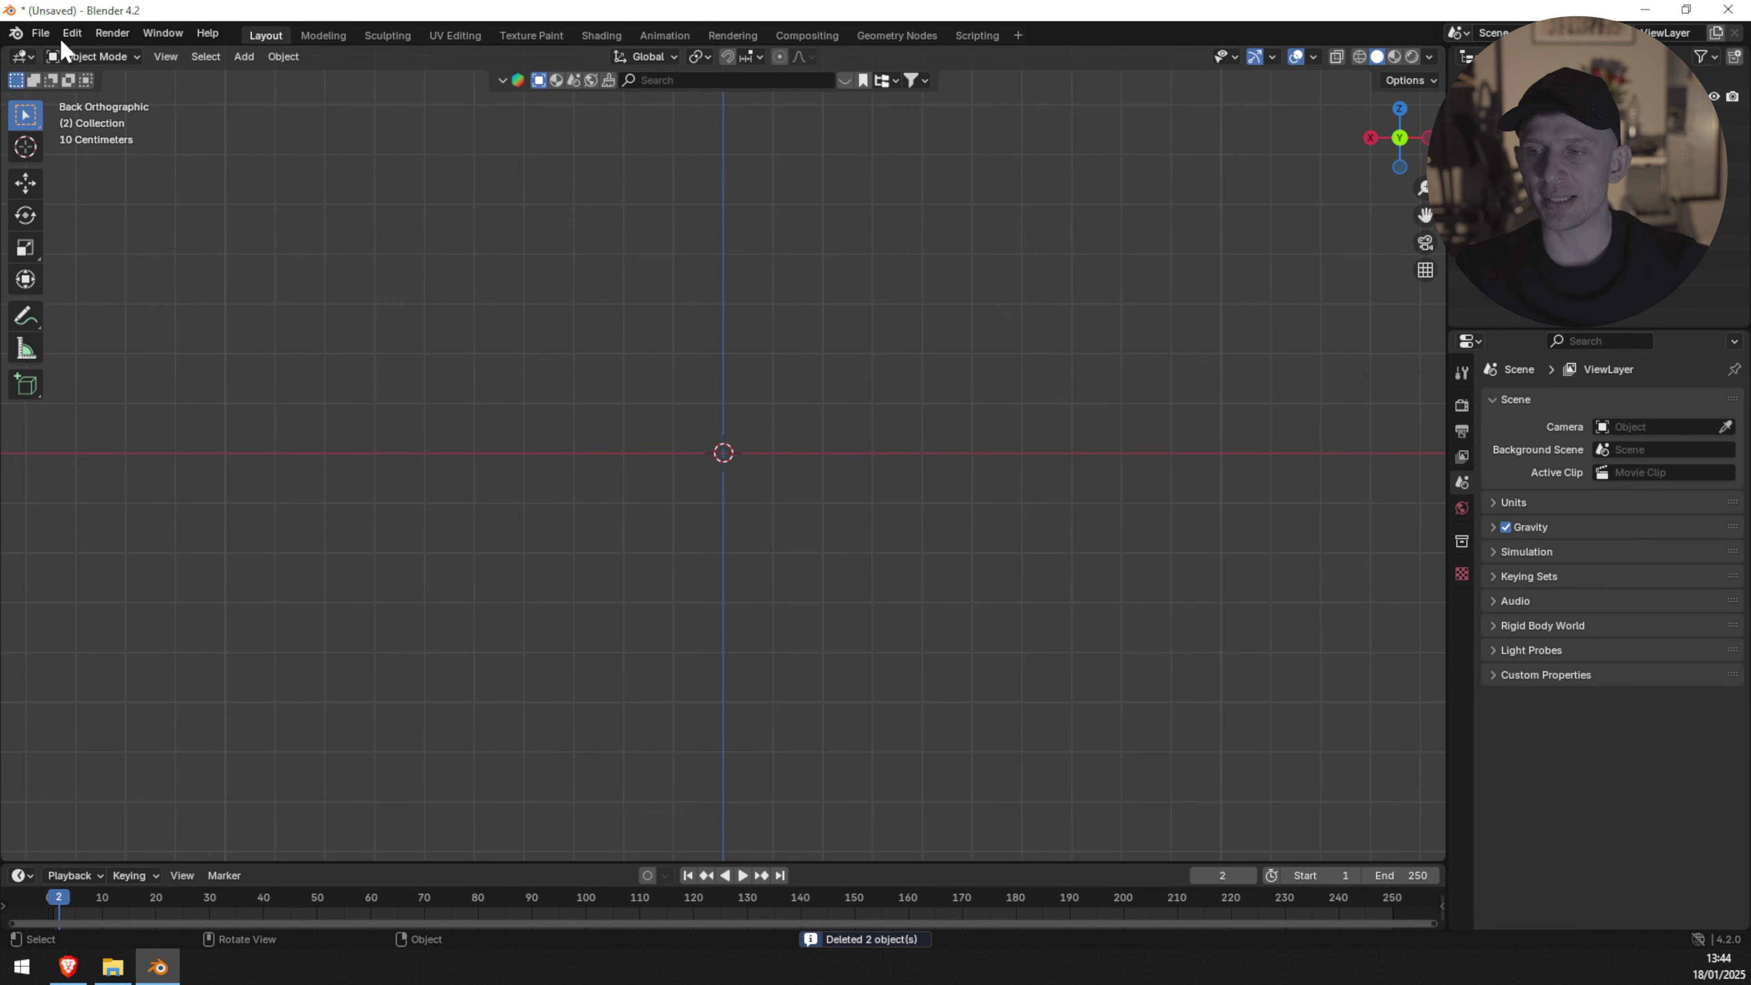
click(40, 32)
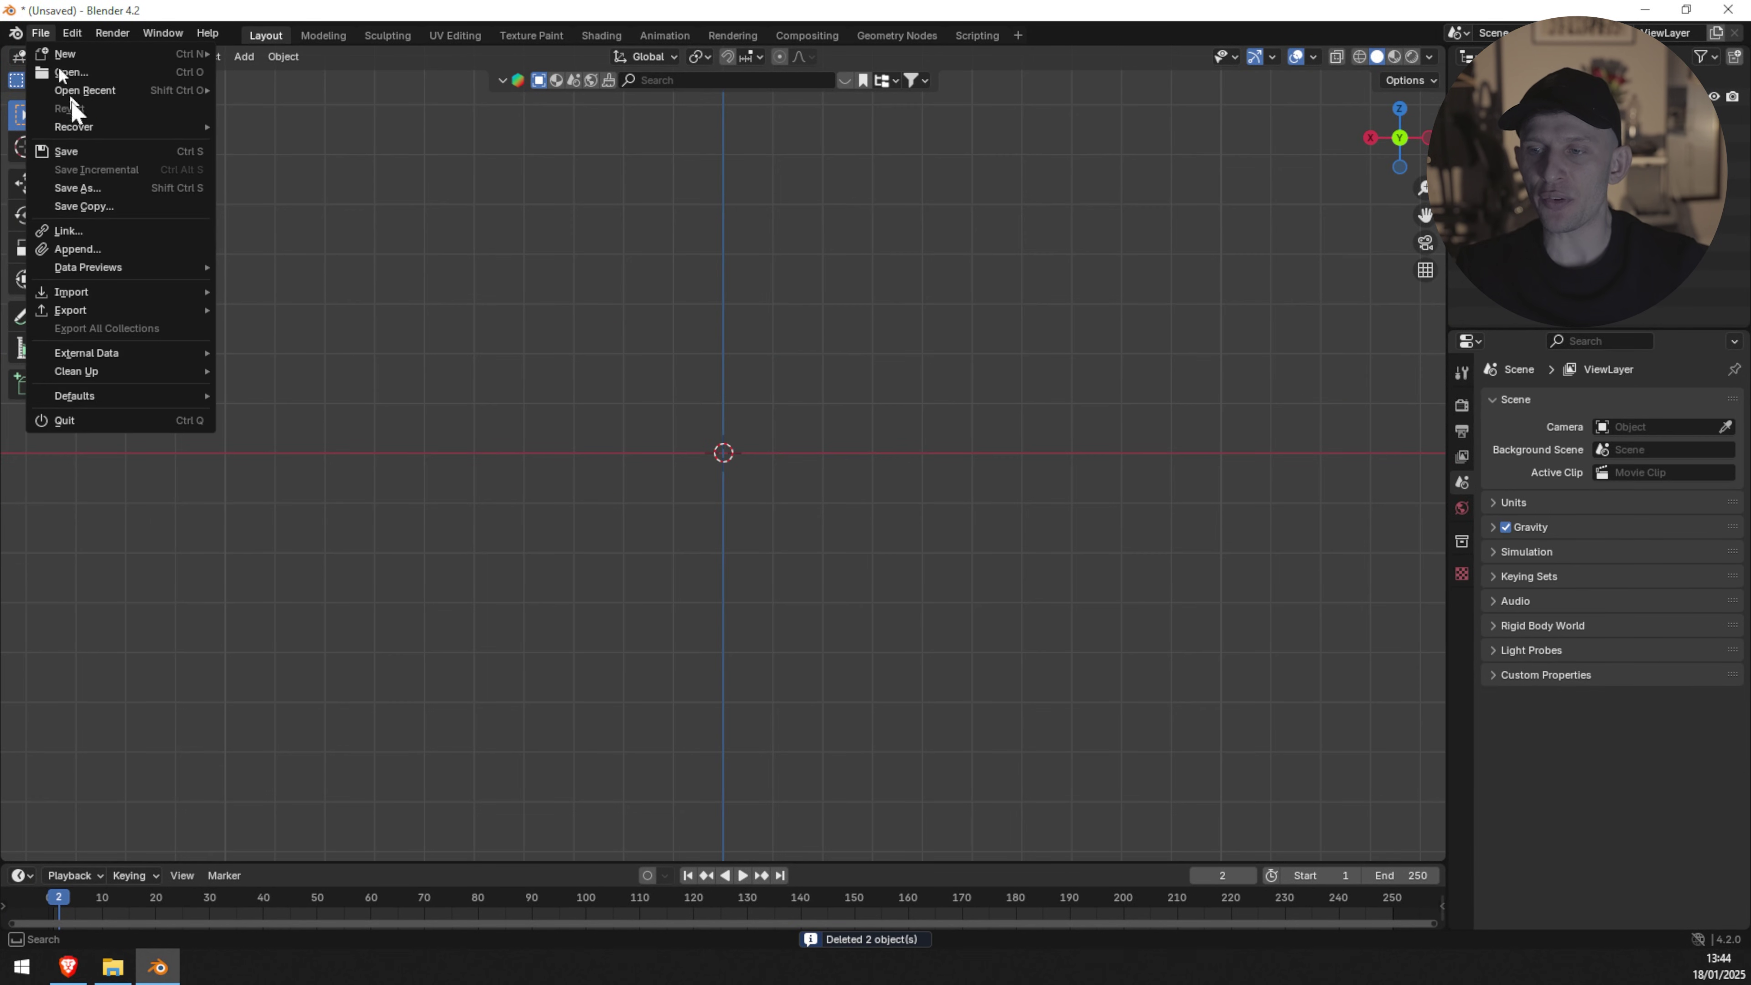
mouse_move(190, 293)
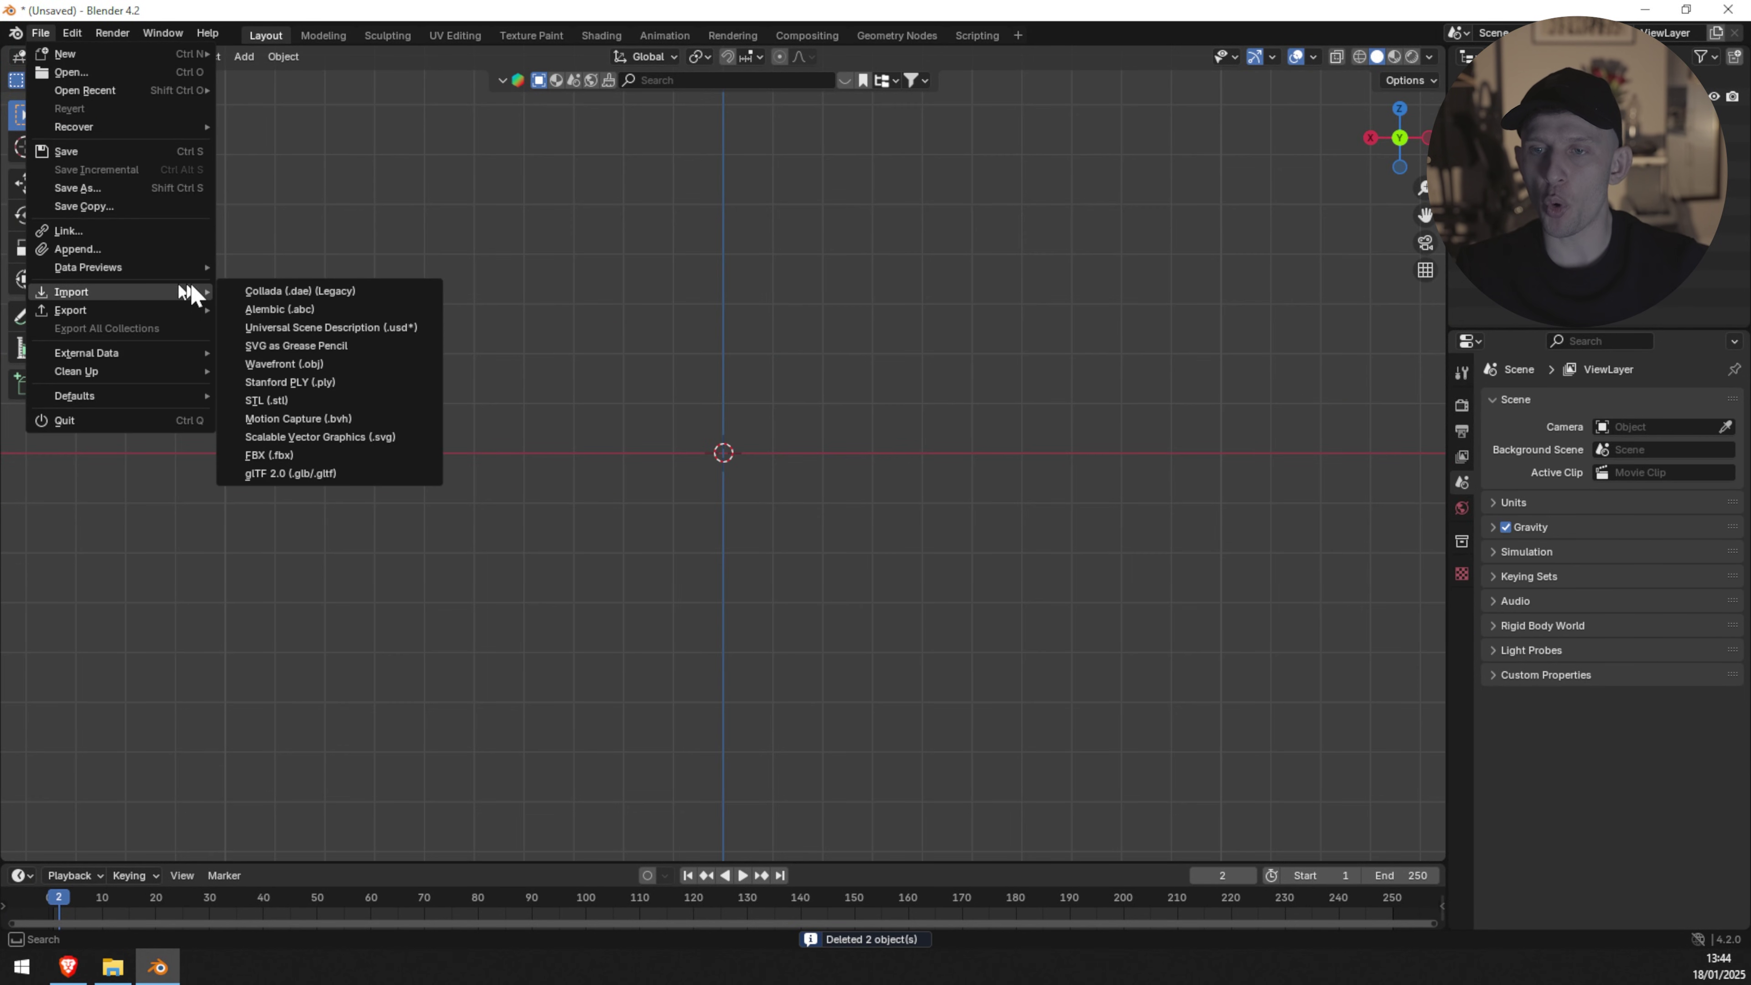
click(317, 475)
click(572, 251)
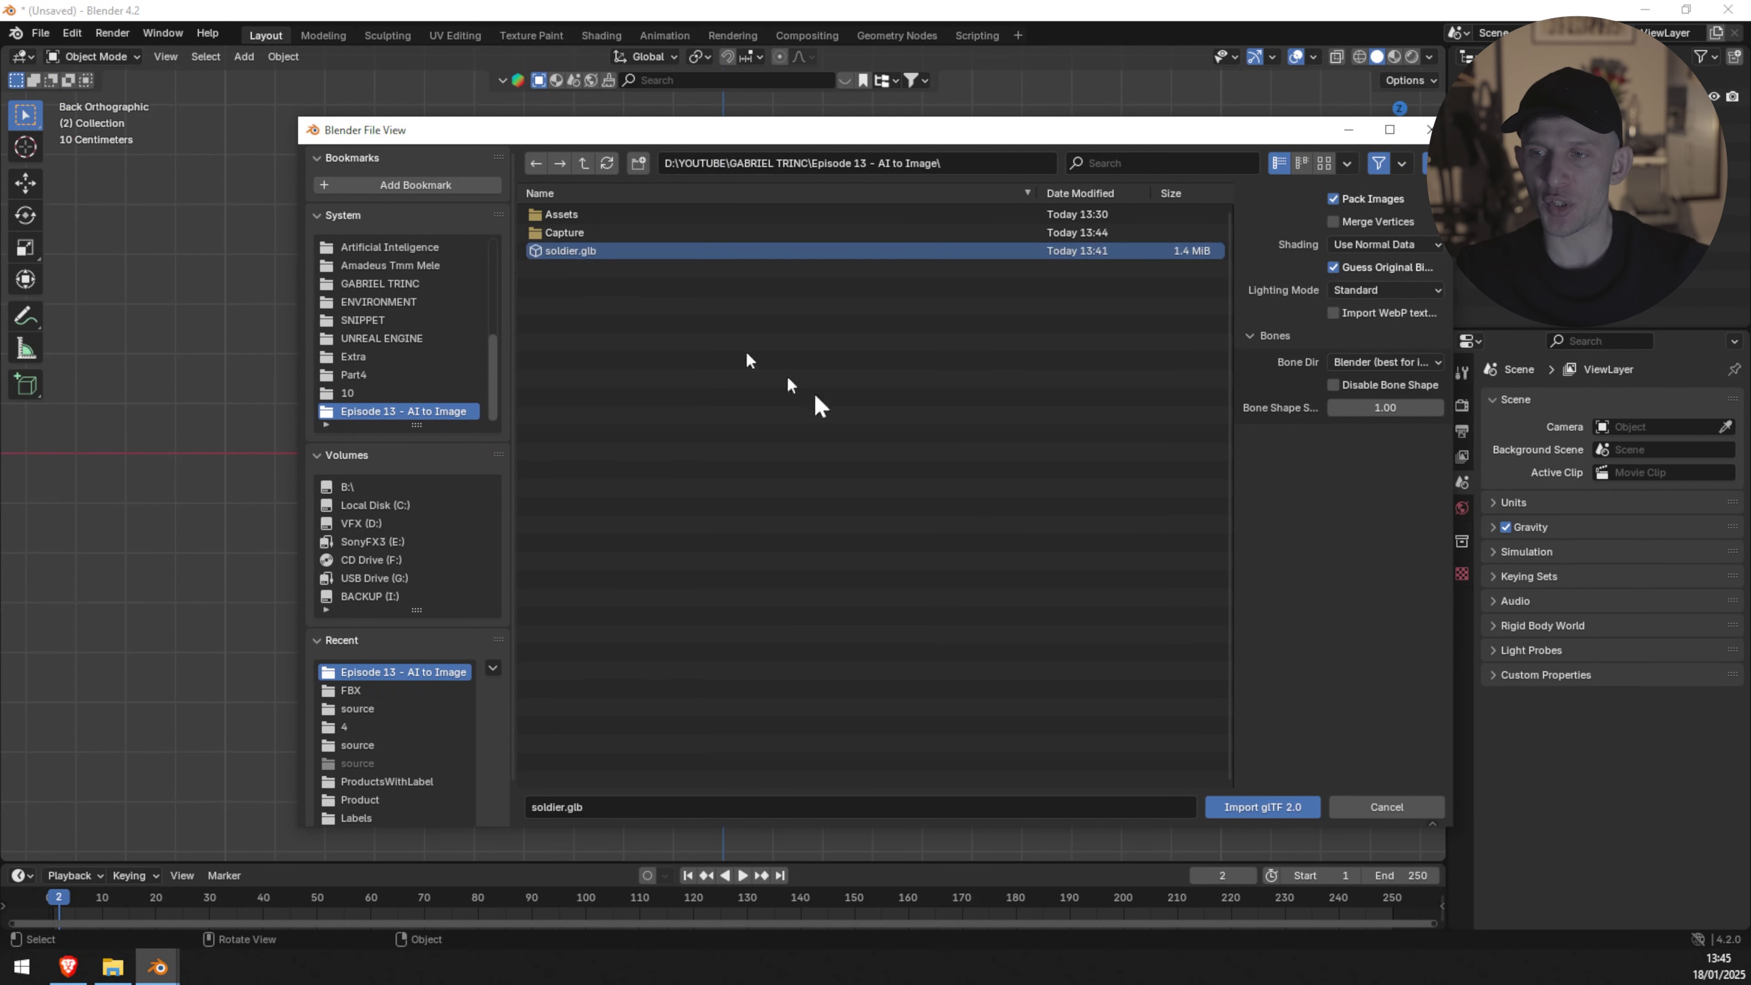
click(1261, 809)
Step: Make geometry_0 the active object and apply Shade Smooth to the soldier
drag(487, 187, 1086, 778)
drag(429, 151, 1028, 764)
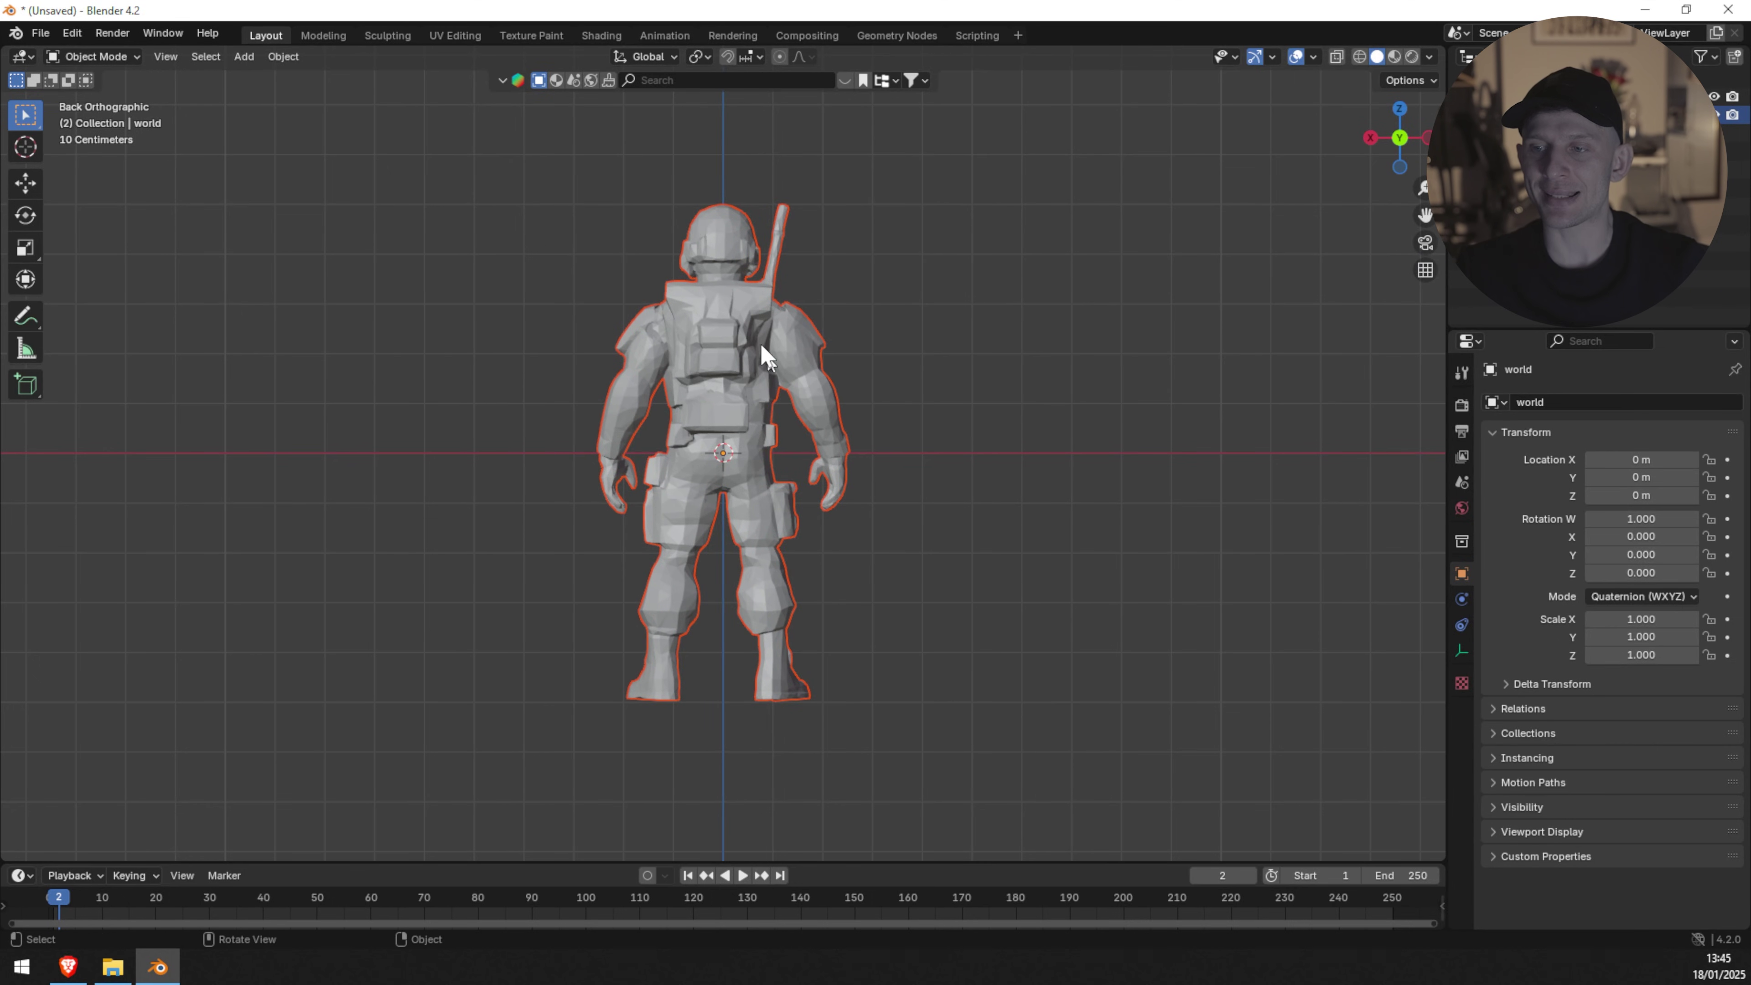
click(752, 327)
click(285, 54)
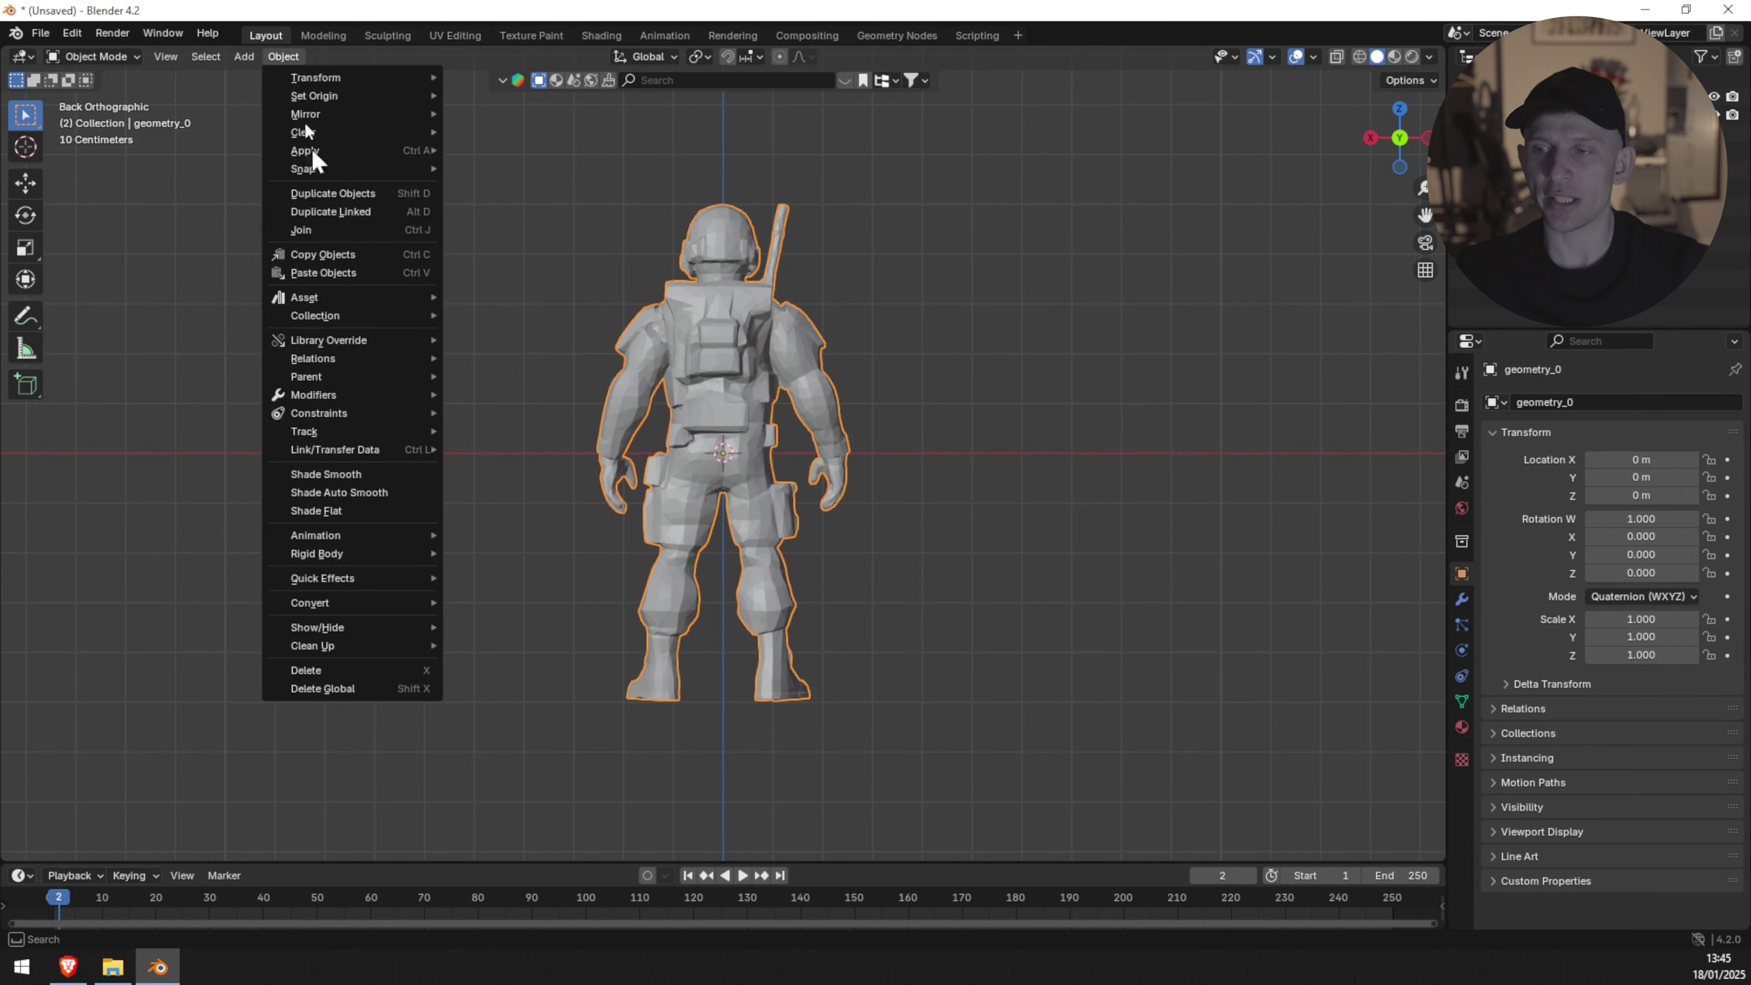
click(319, 473)
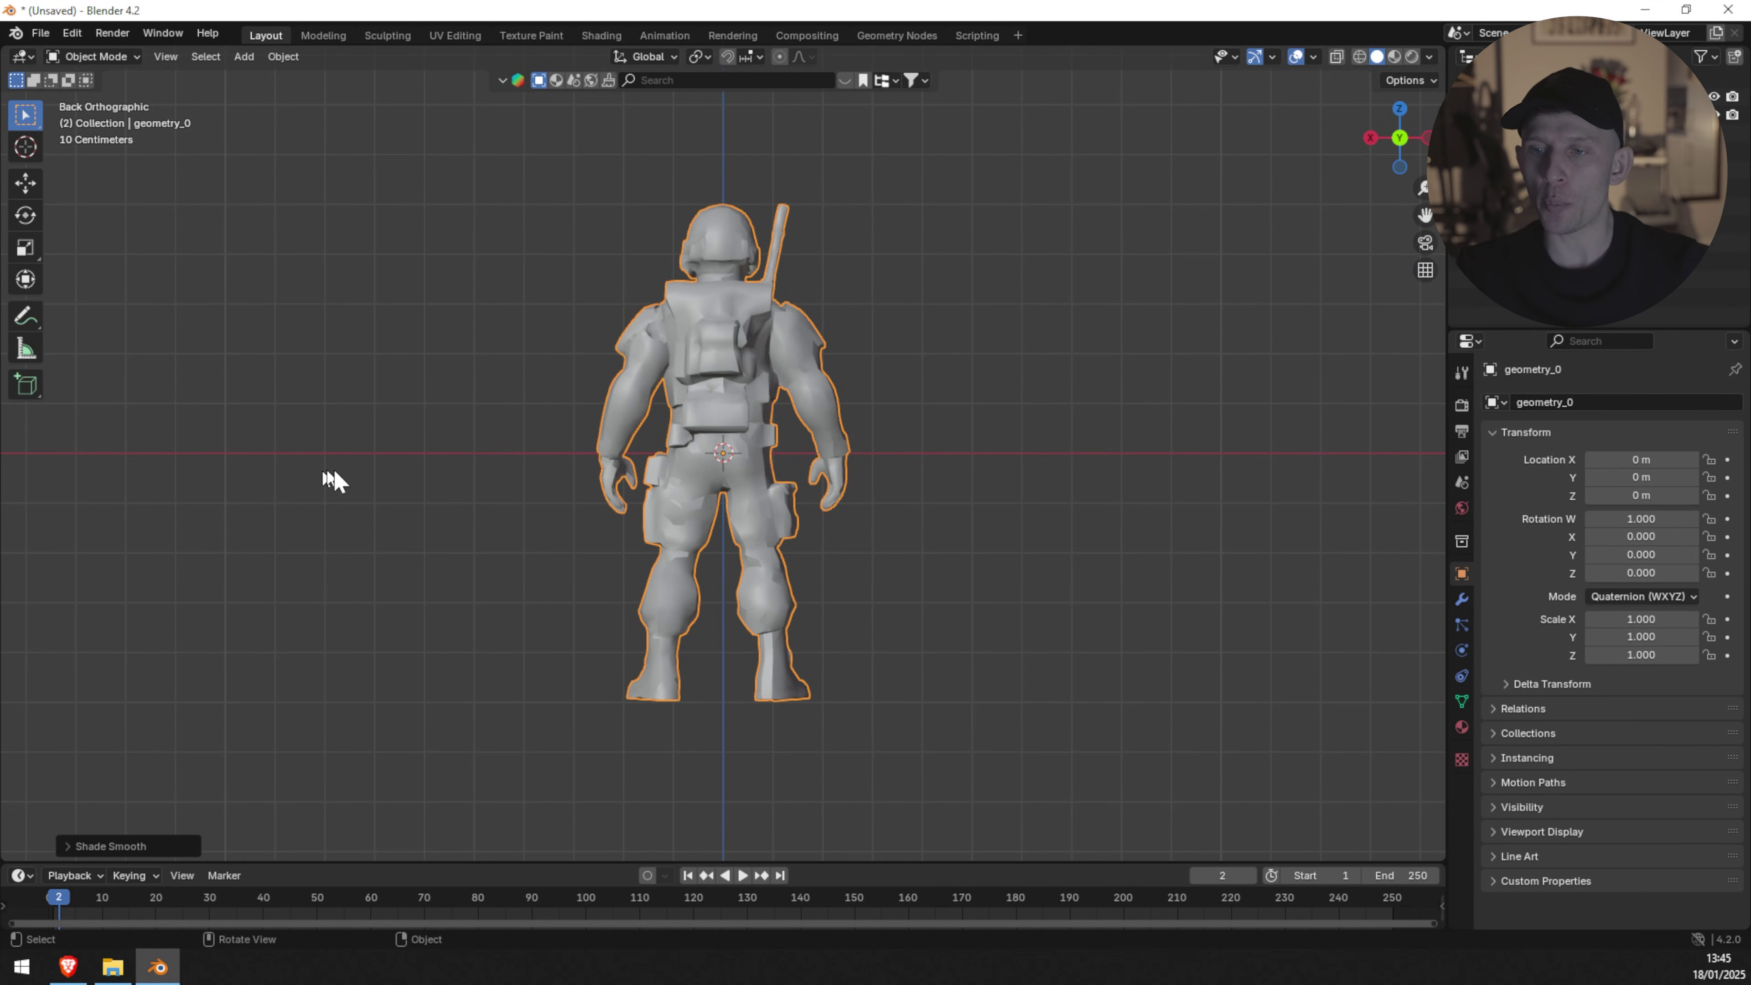
alt+middle_drag(944, 394, 817, 410)
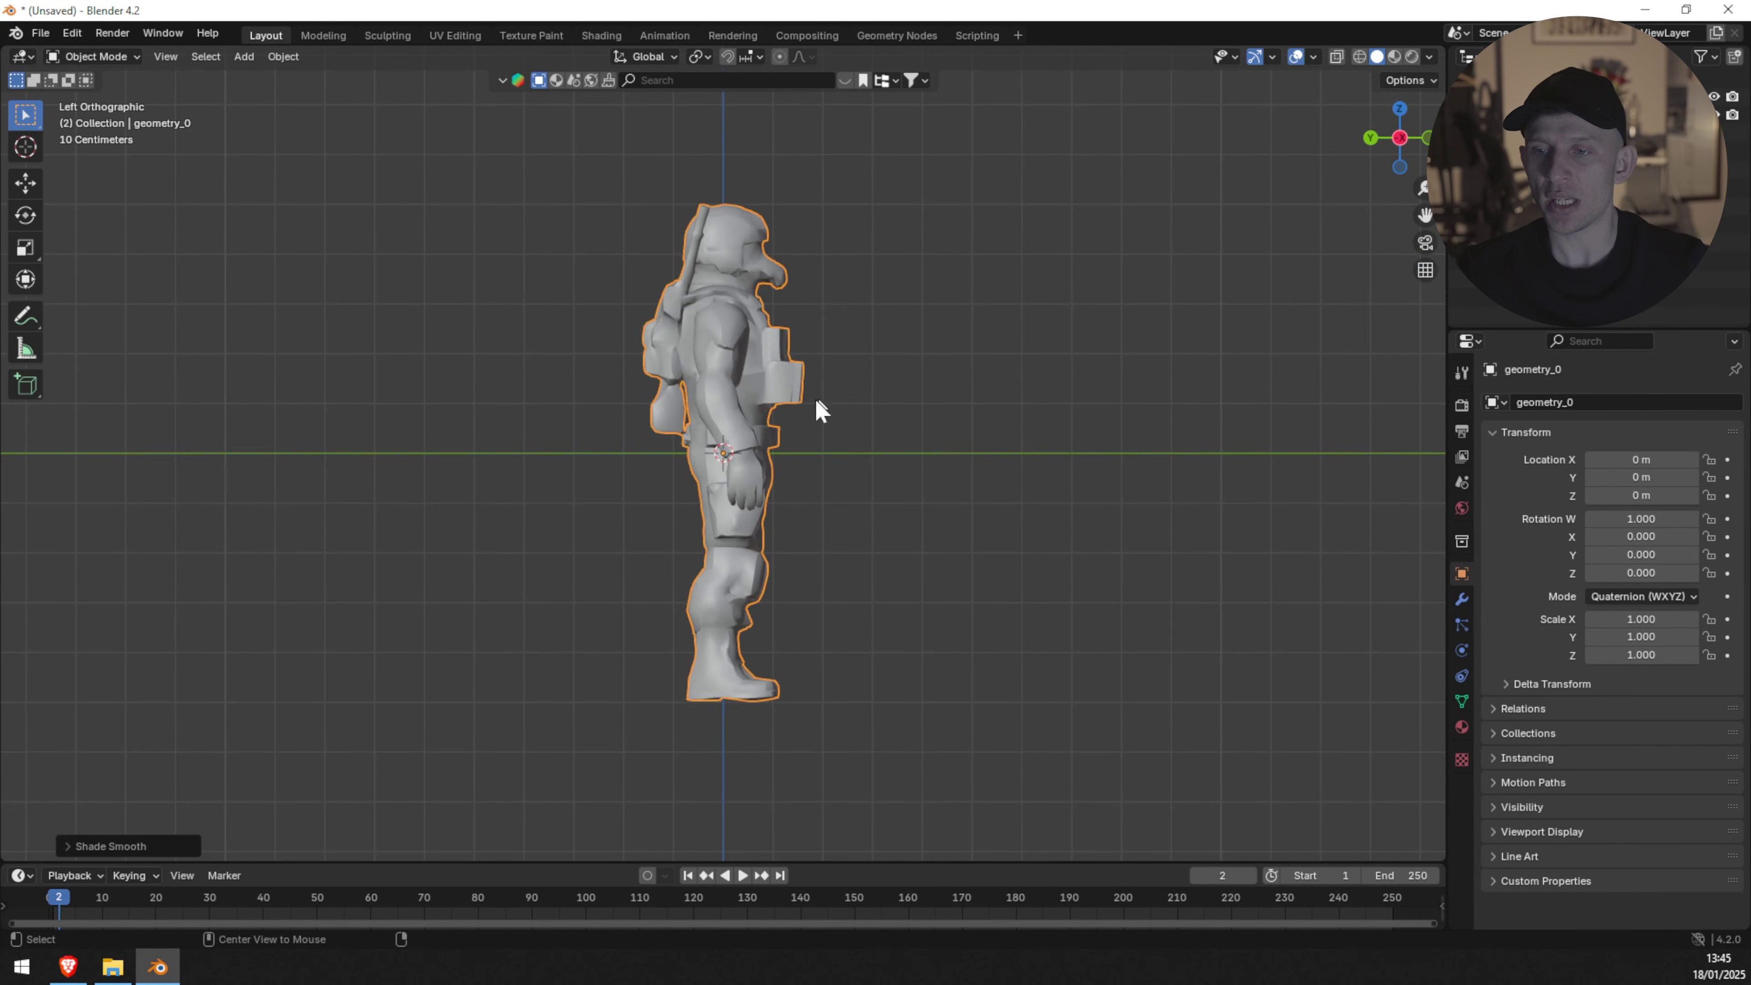
click(638, 417)
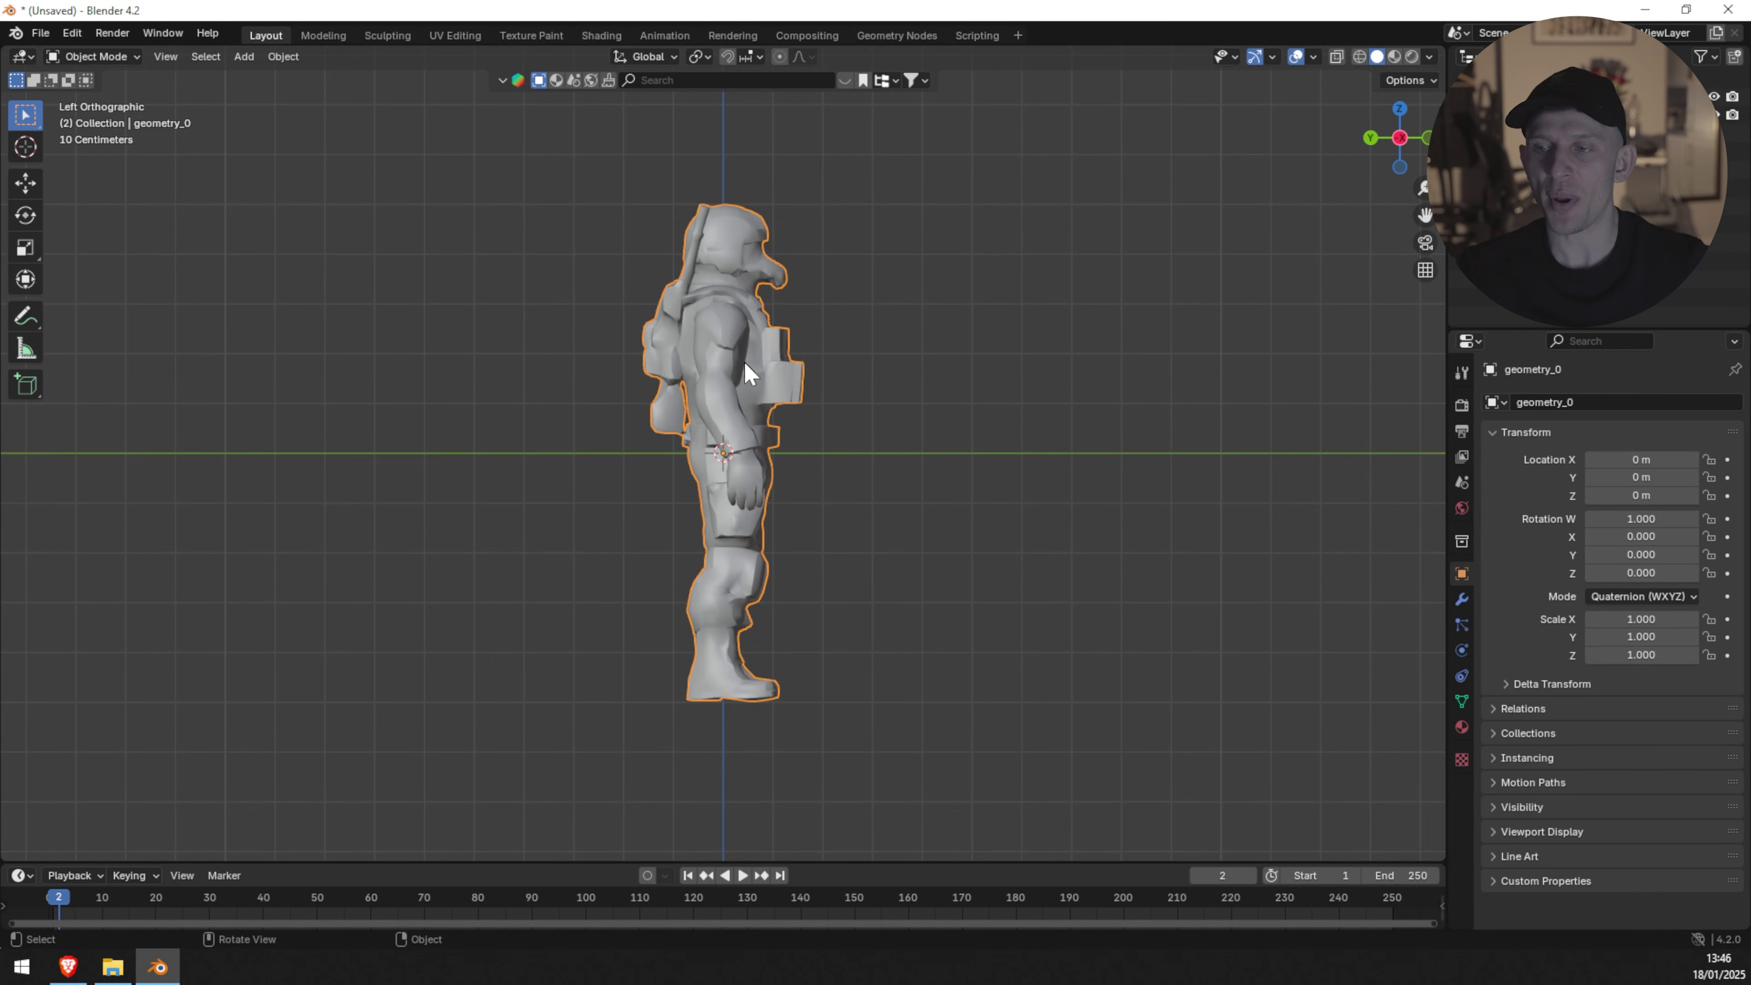
Step: Move the soldier up the Z axis to 0.4982 m and check it from front, side and perspective views
click(26, 182)
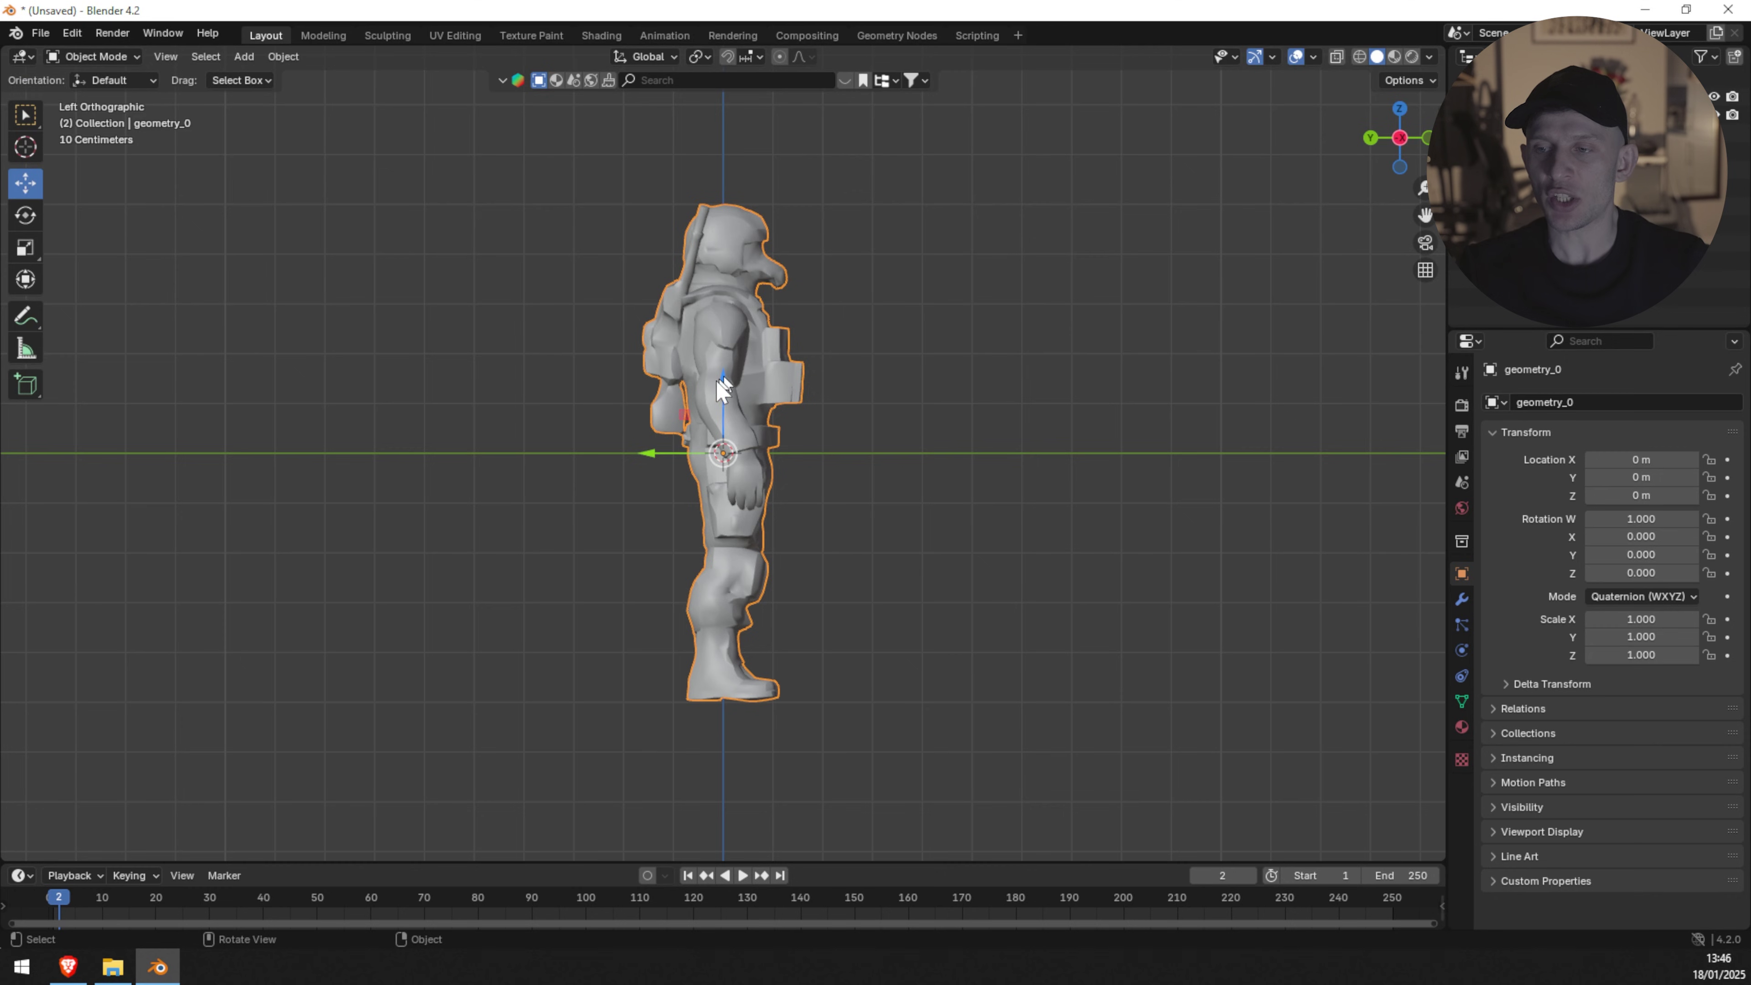
drag(717, 393, 753, 135)
key(KP_1)
key(KP_3)
scroll(870, 348, down, 5)
middle_drag(868, 344, 737, 311)
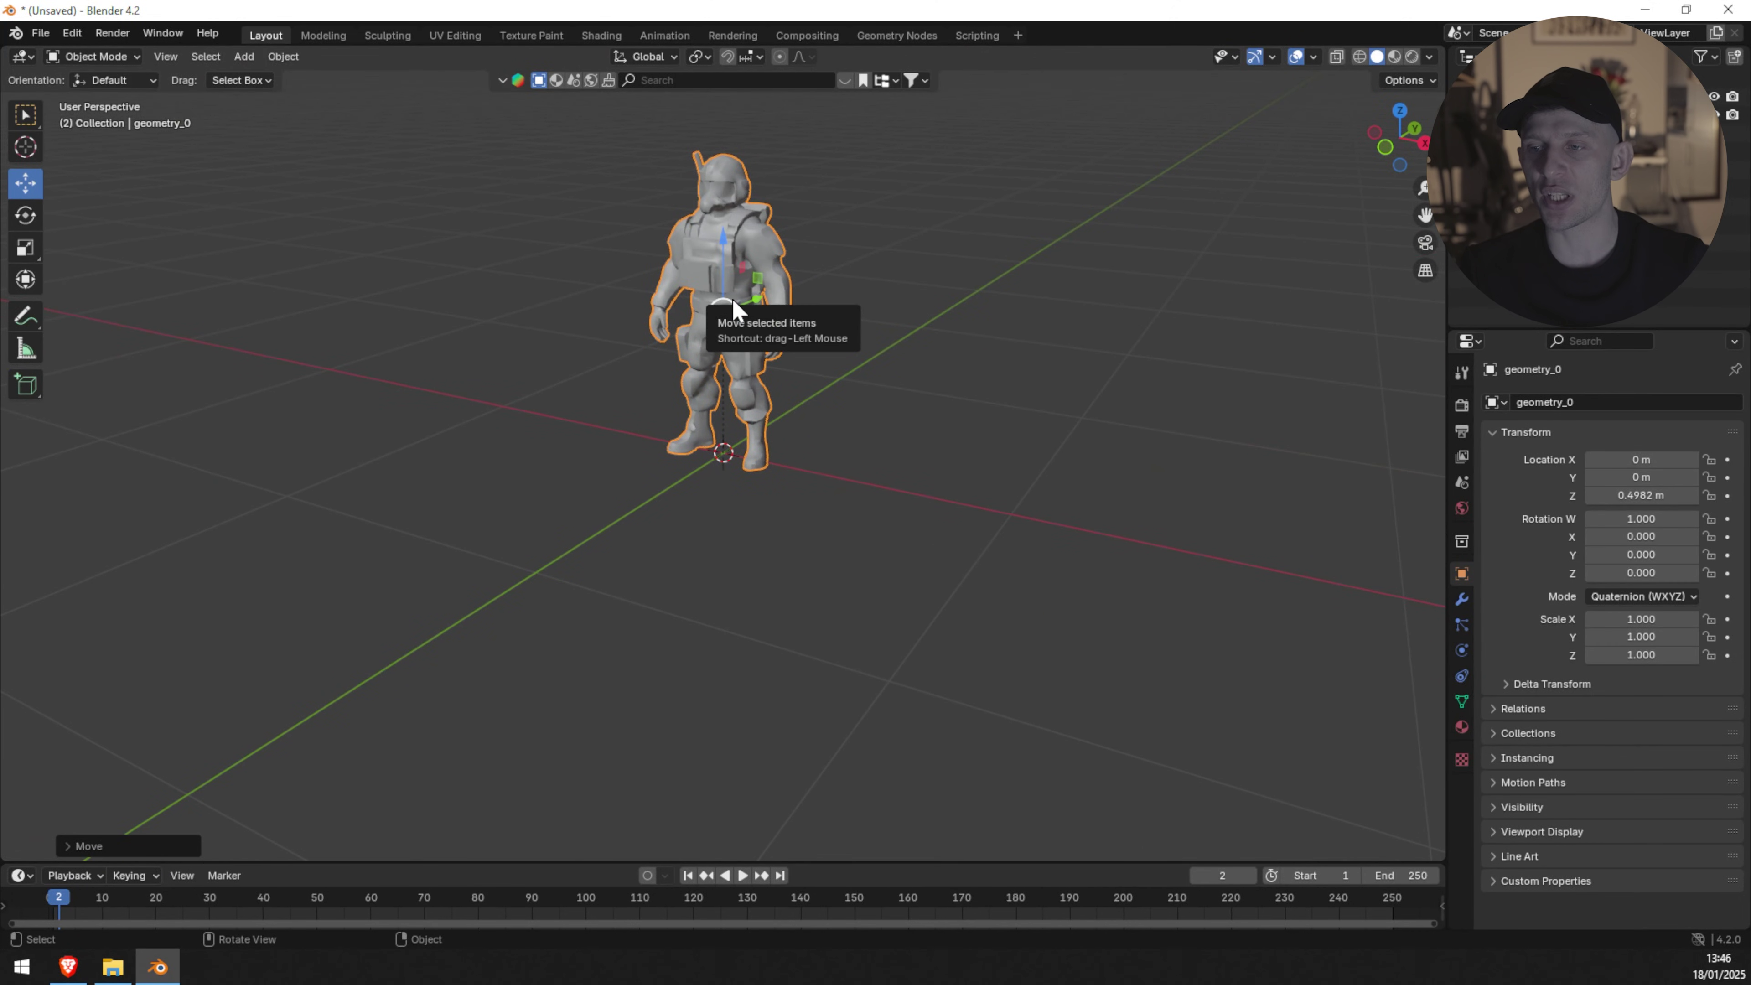
middle_drag(645, 345, 849, 337)
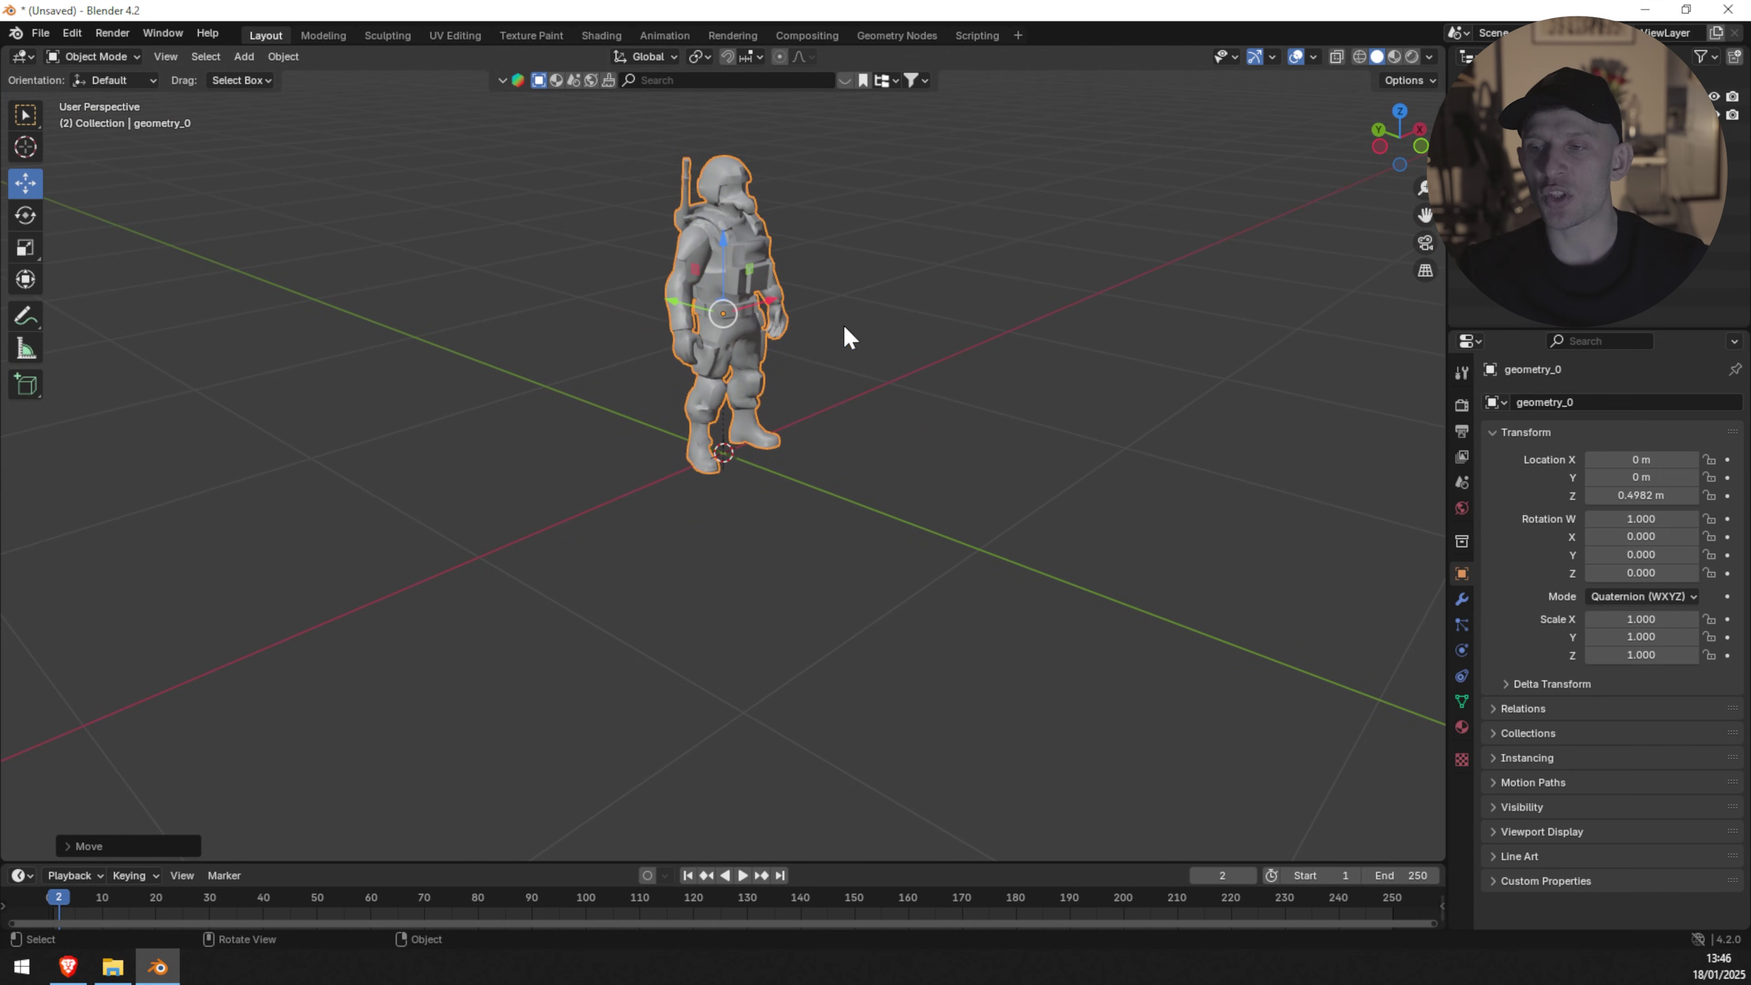
Step: Export the soldier as FBX with Selected Objects ticked, named Soldier.fbx in Episode 13 - AI to Image
click(41, 33)
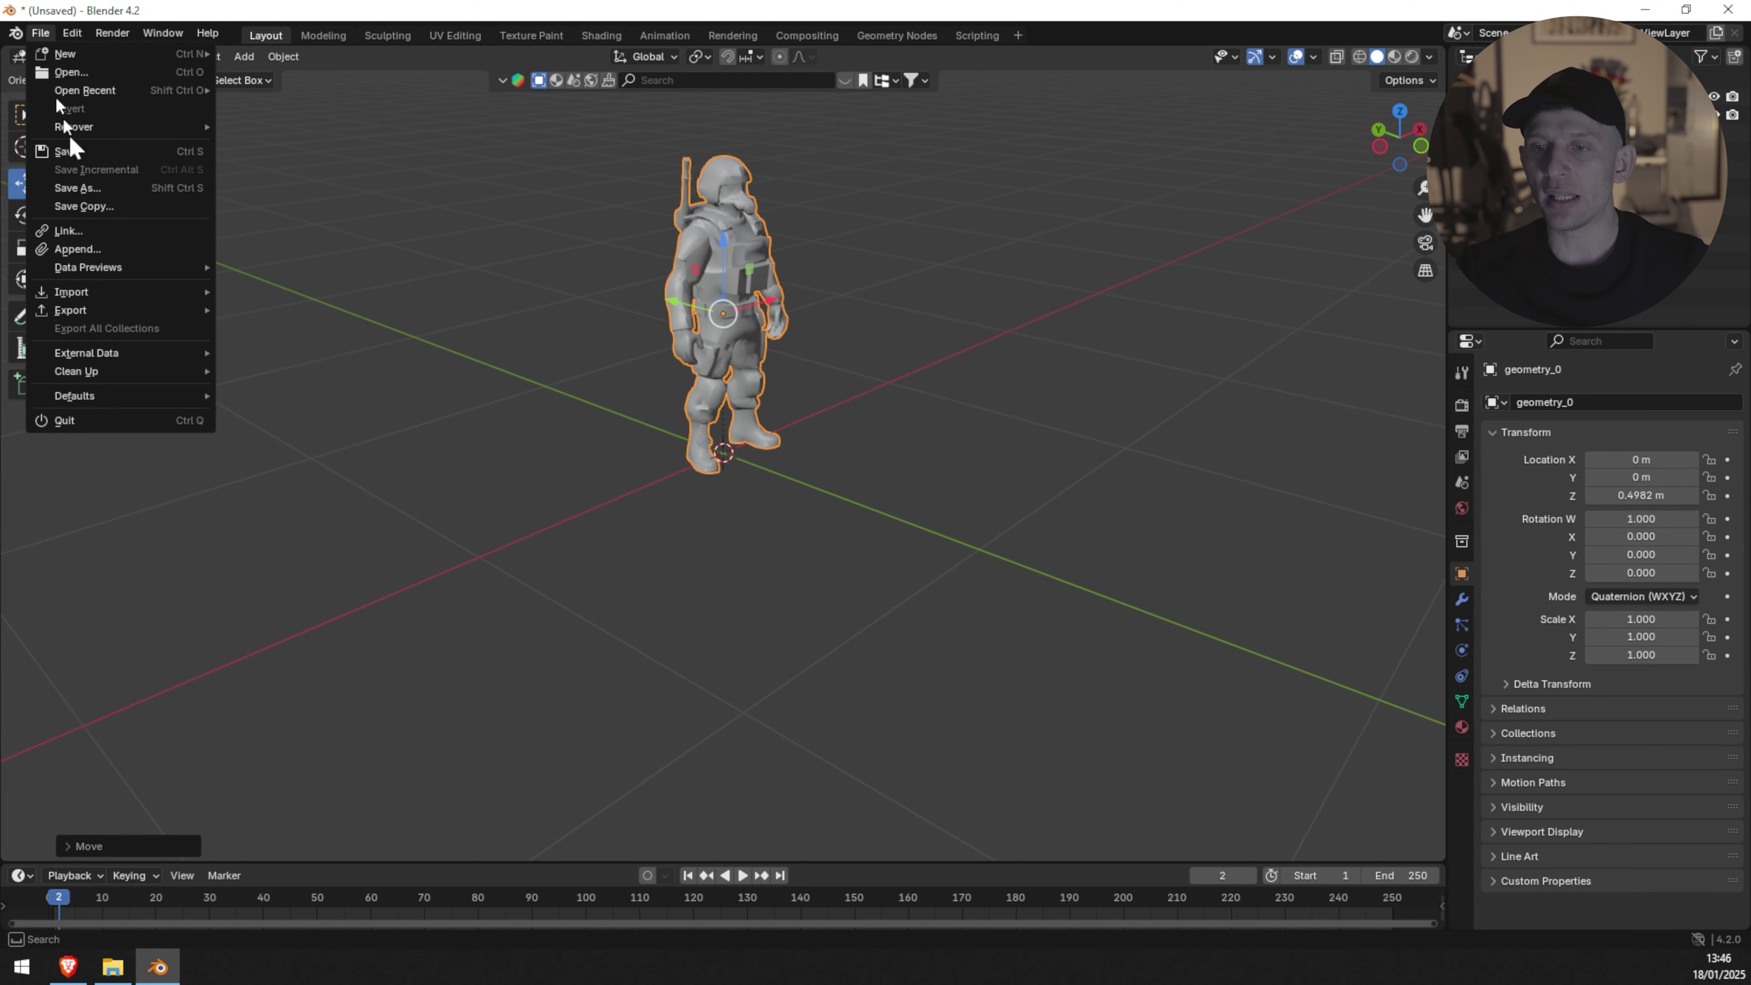
mouse_move(134, 305)
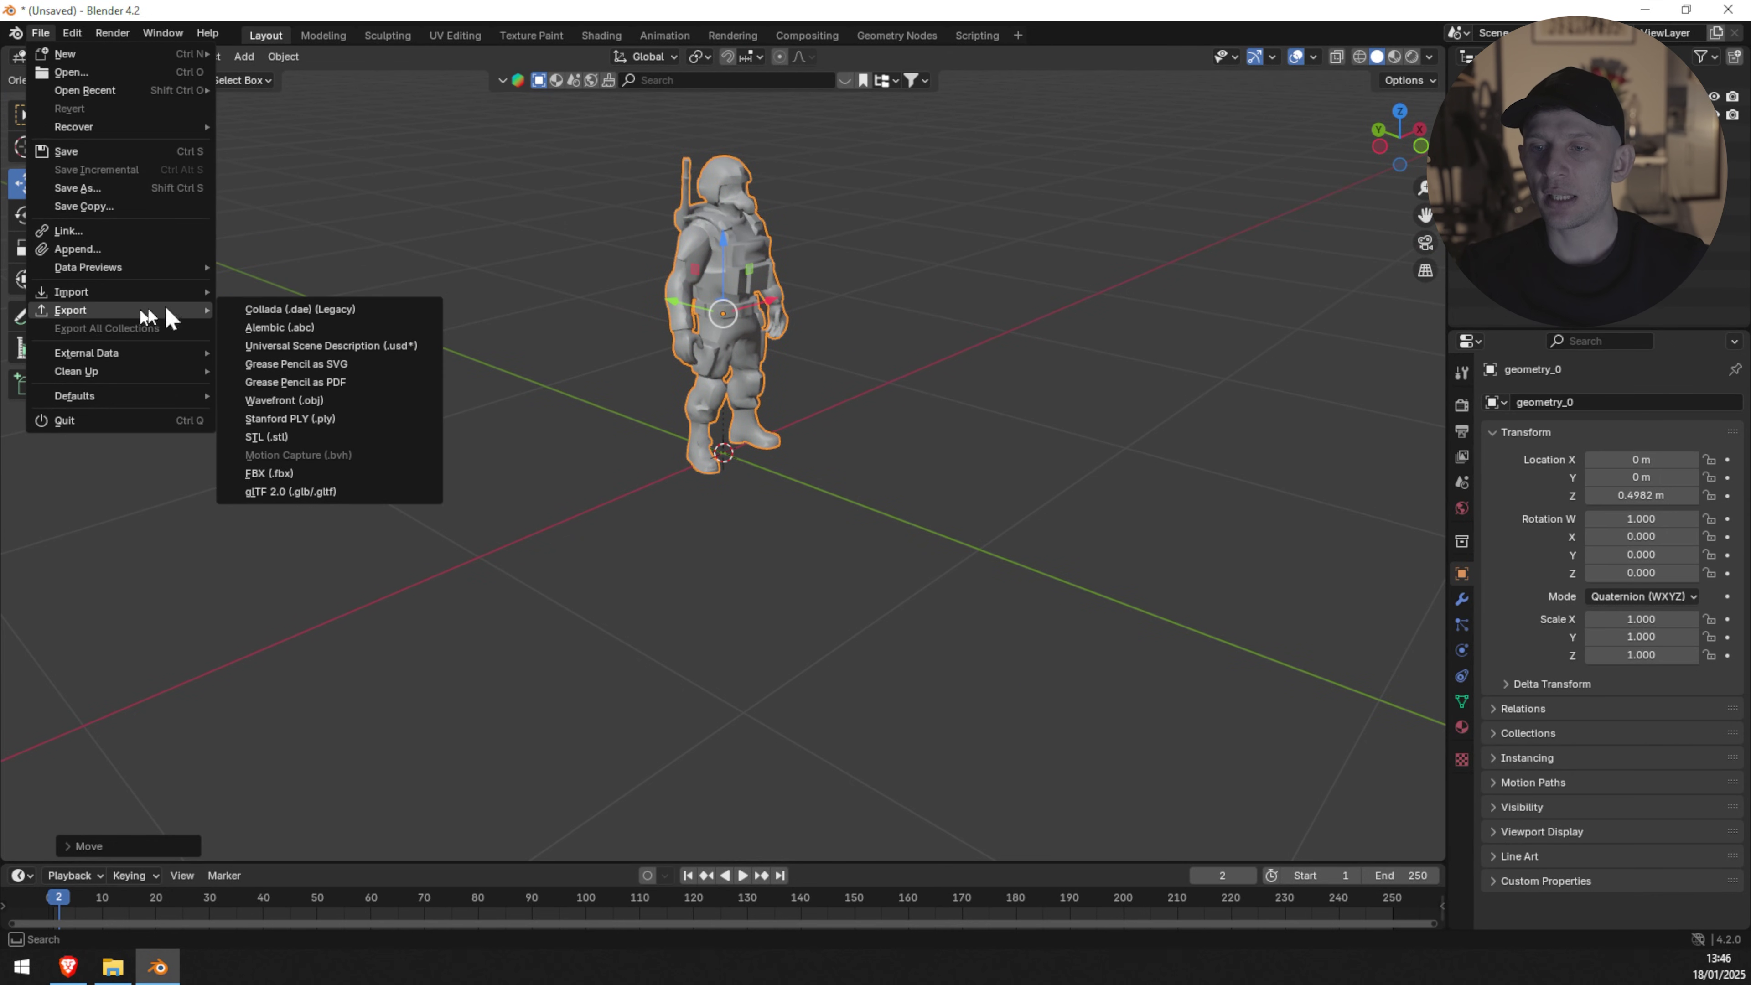
click(269, 474)
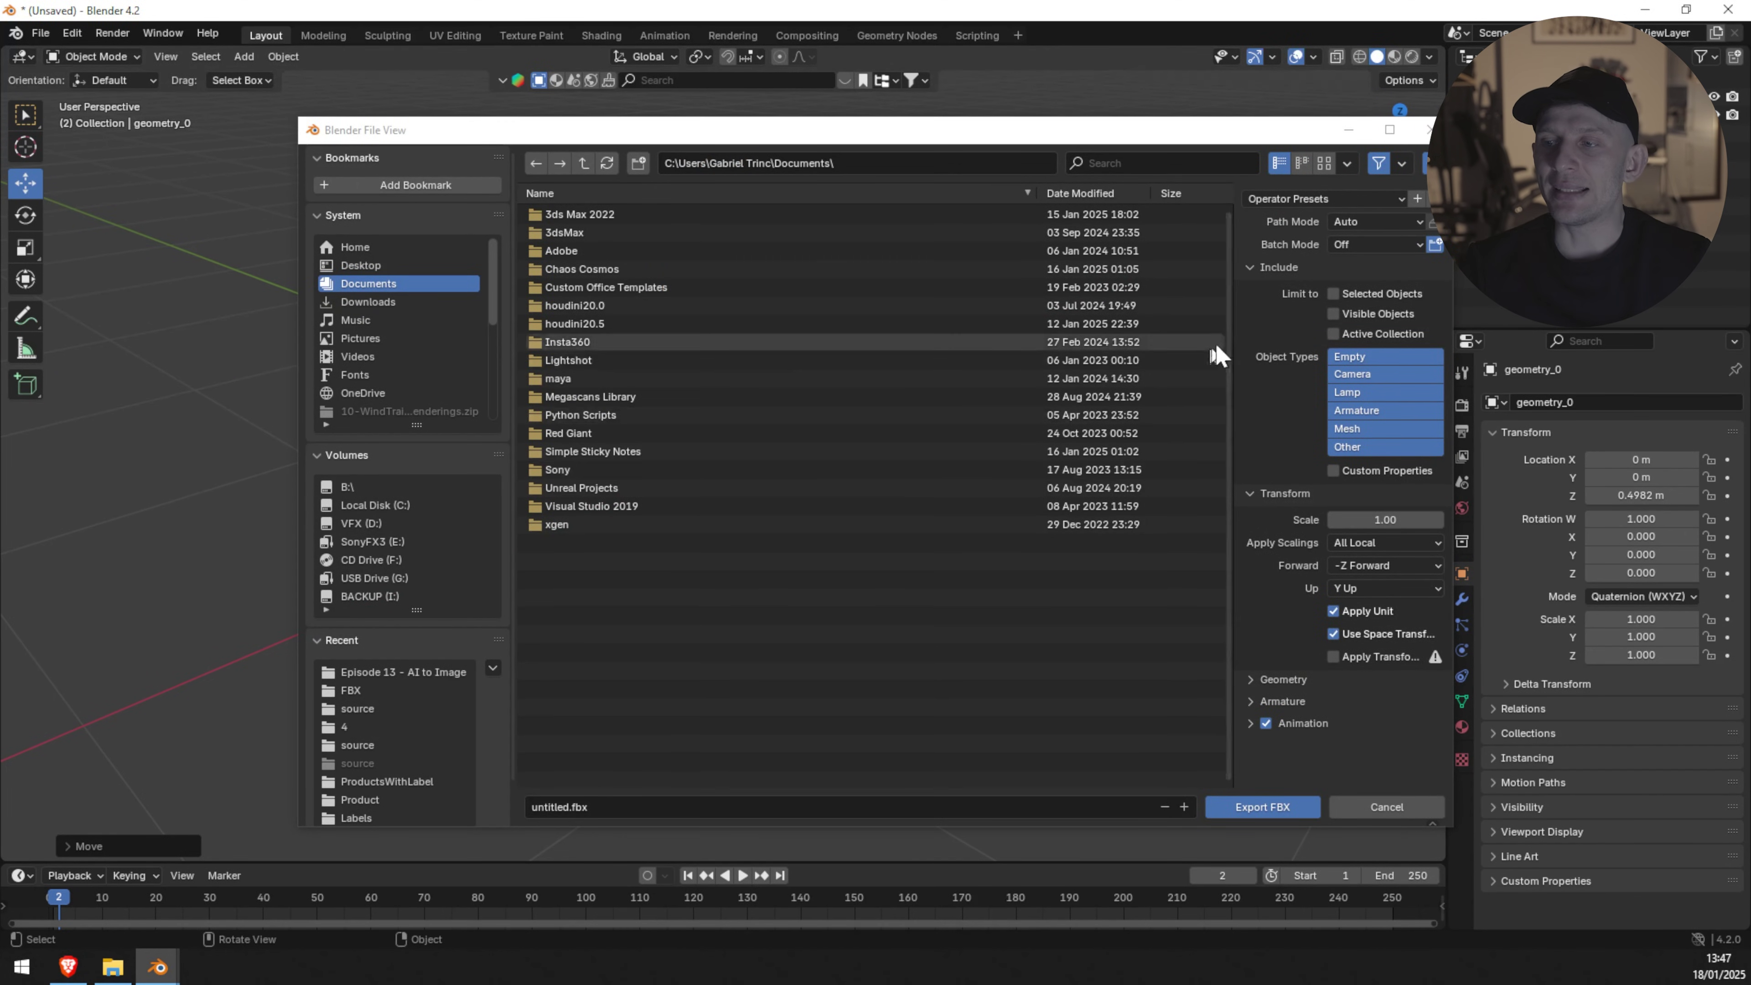
click(1333, 295)
scroll(365, 358, down, 5)
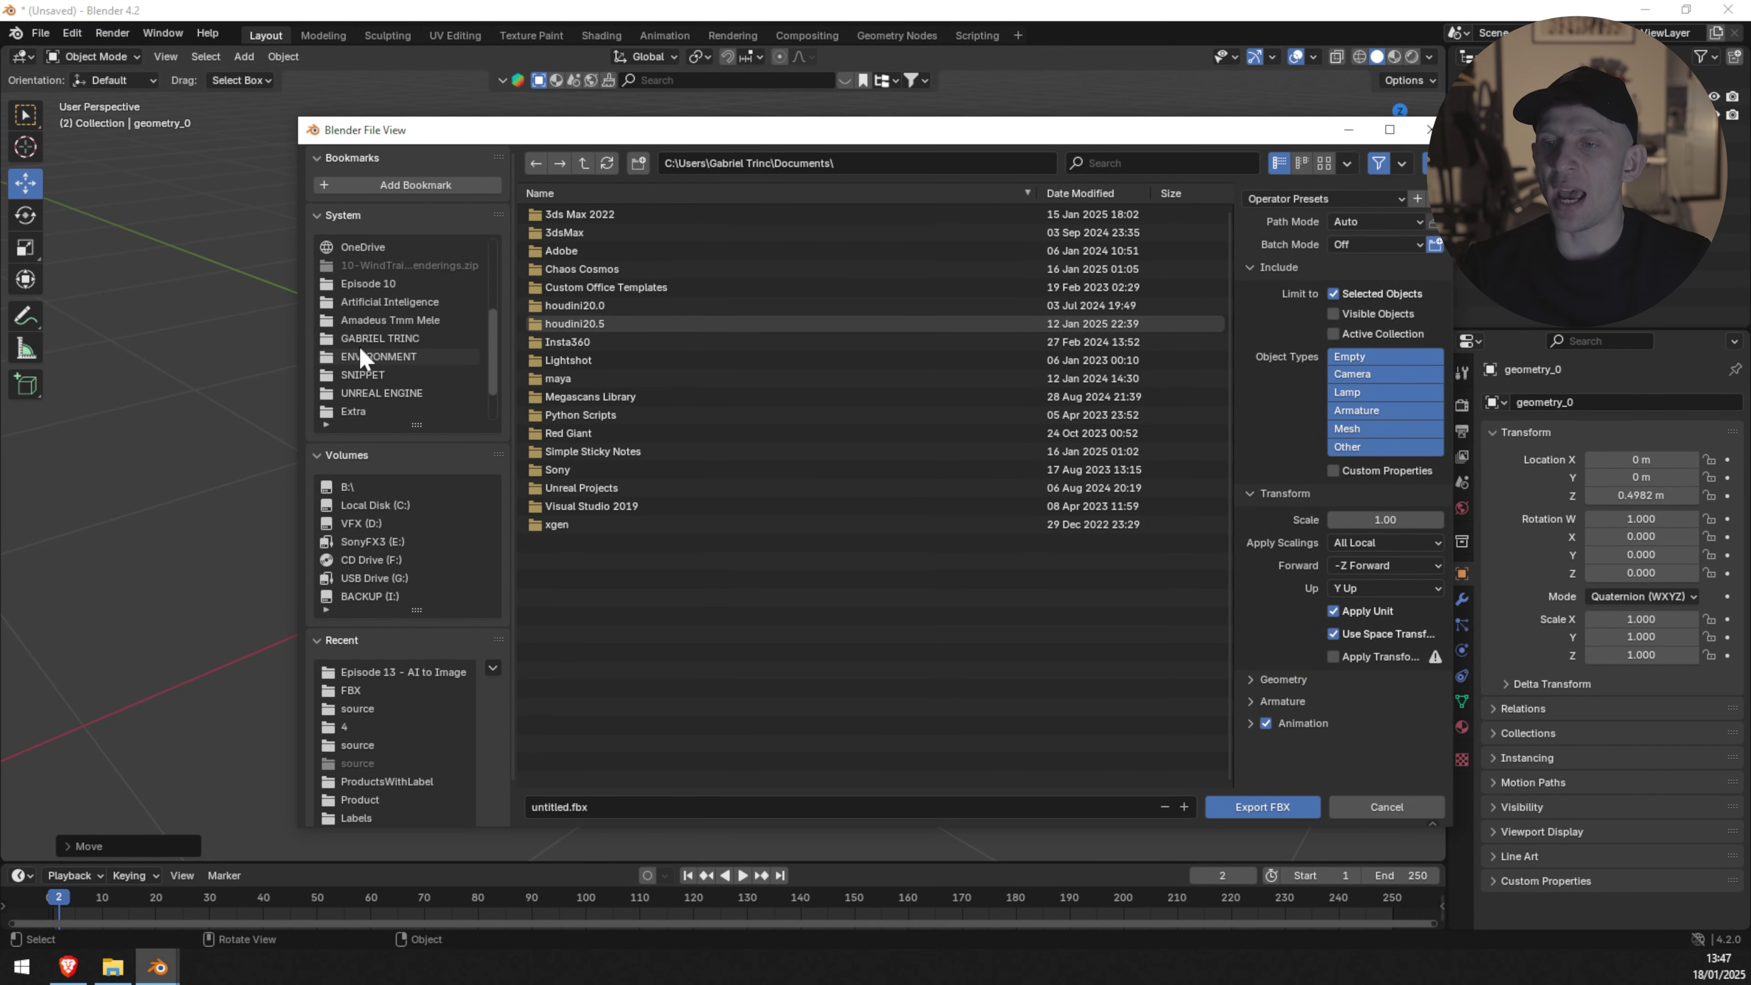
click(396, 412)
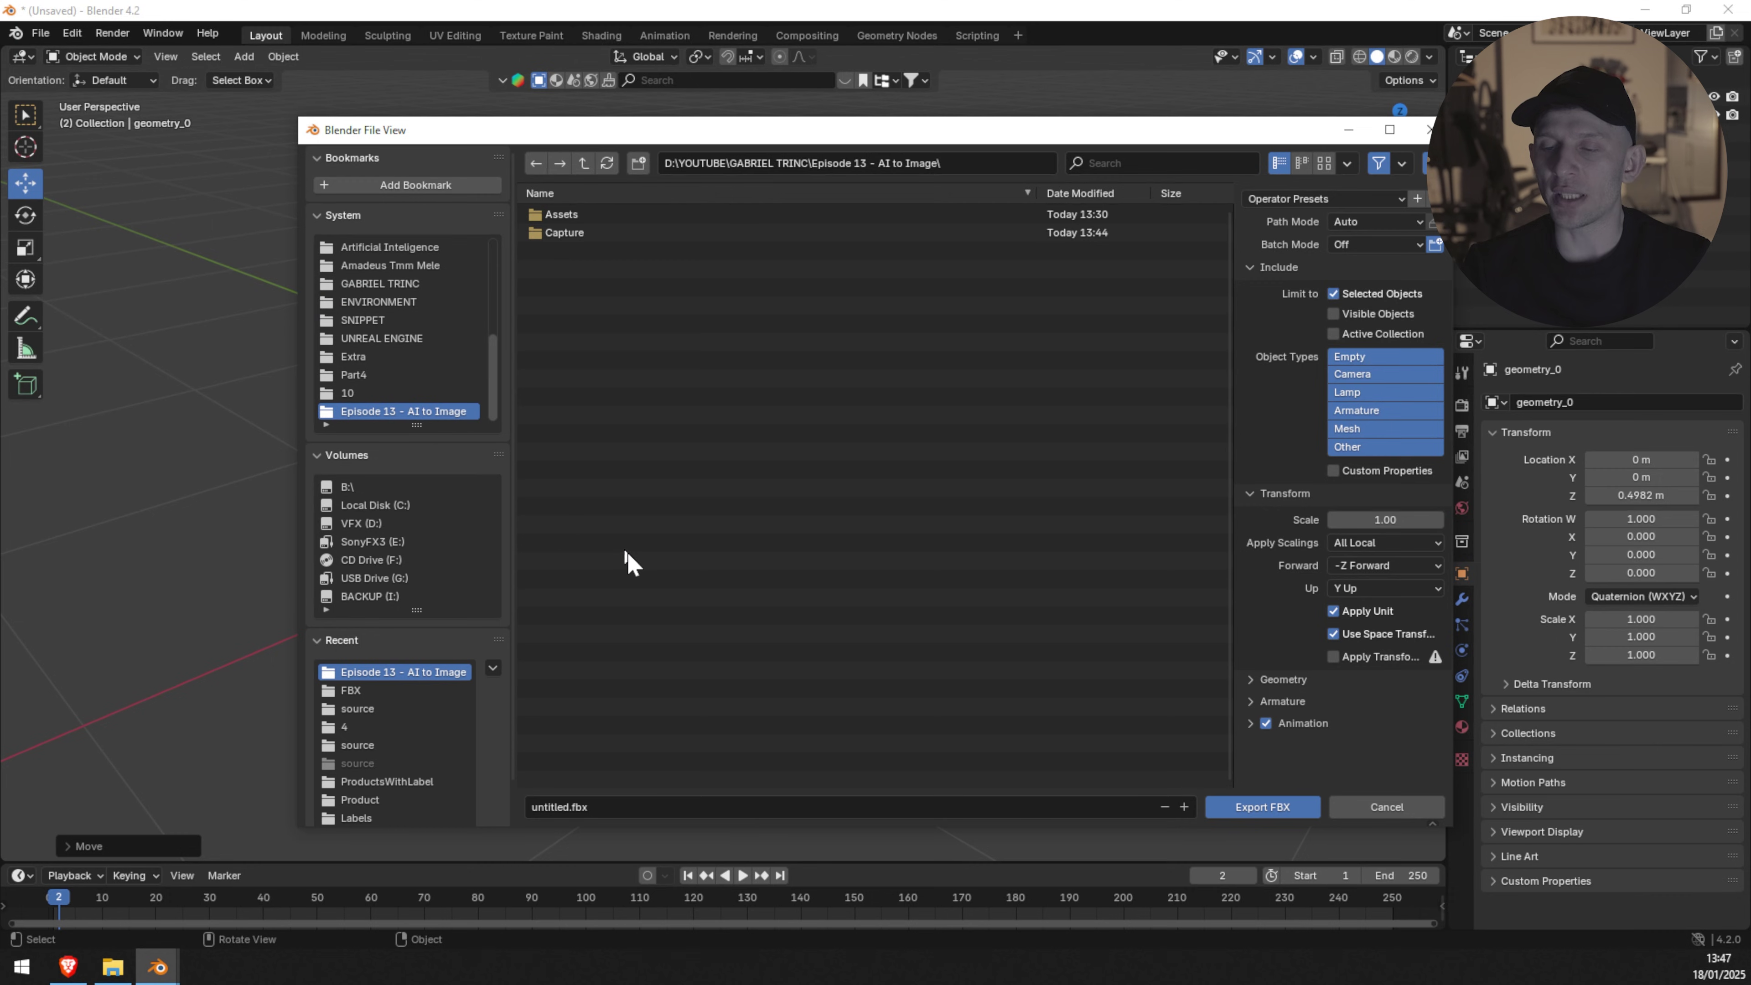
click(568, 806)
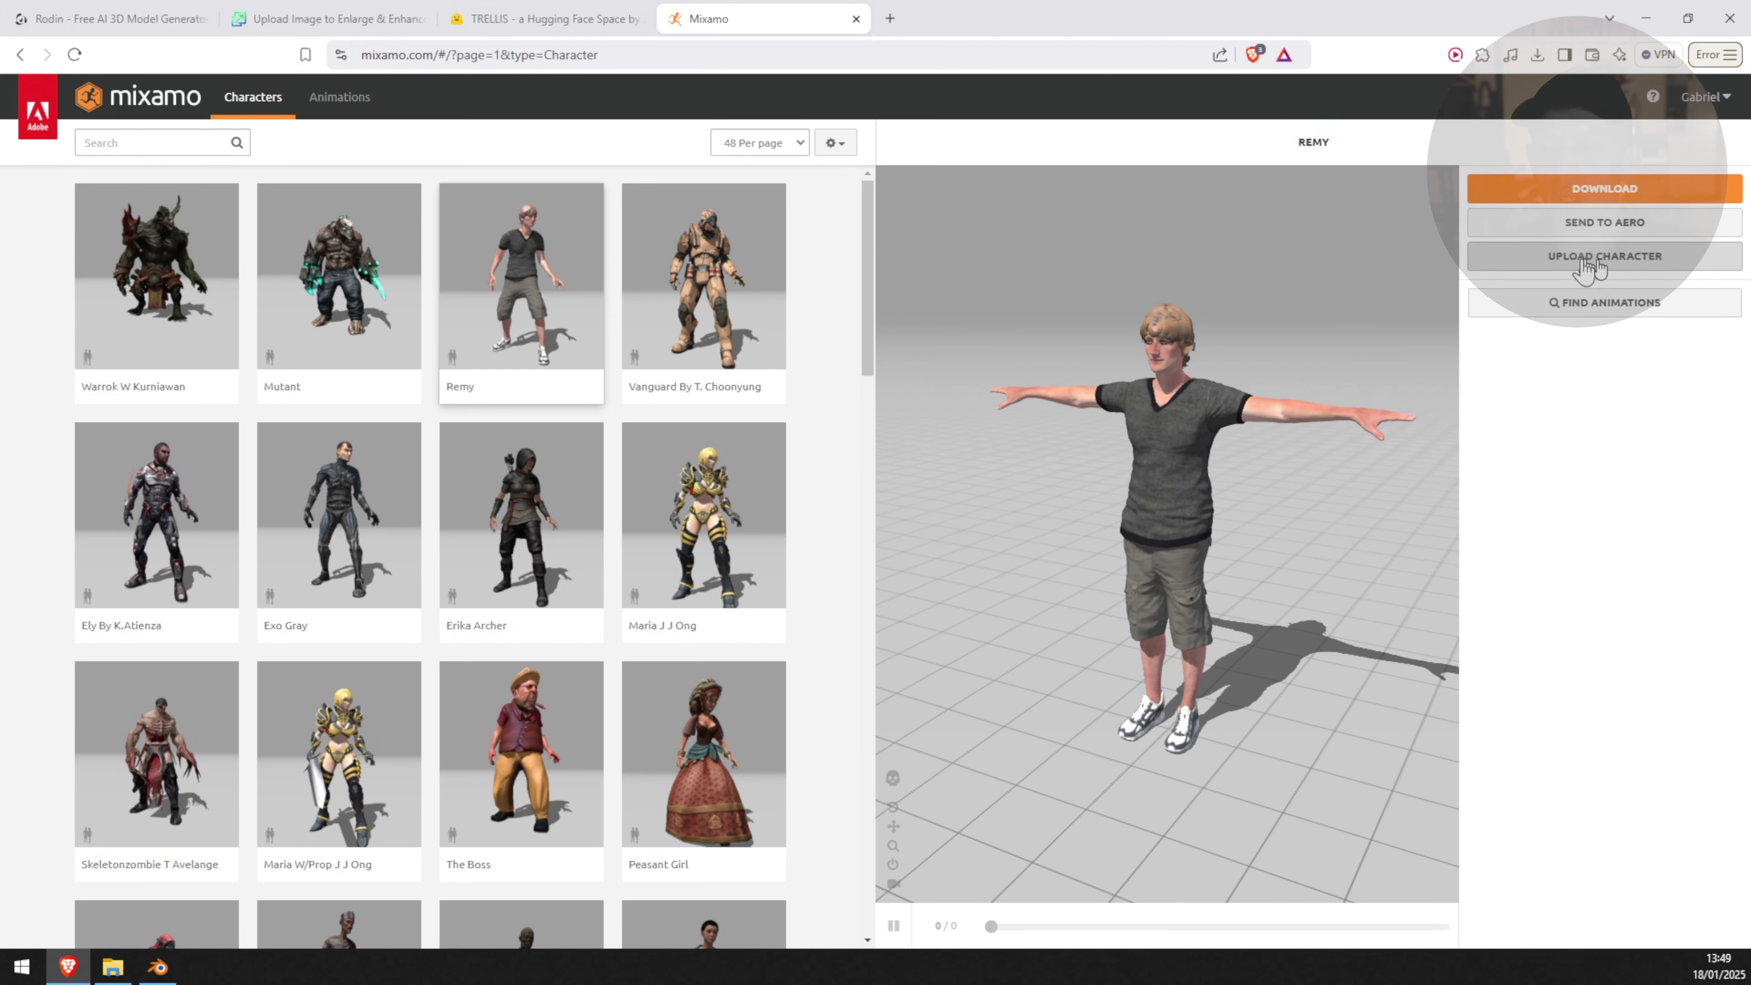
Step: Upload Soldier.fbx to Mixamo by dragging it from Explorer, then accept the Orient step
click(1592, 275)
key(alt+Tab)
drag(625, 27, 678, 550)
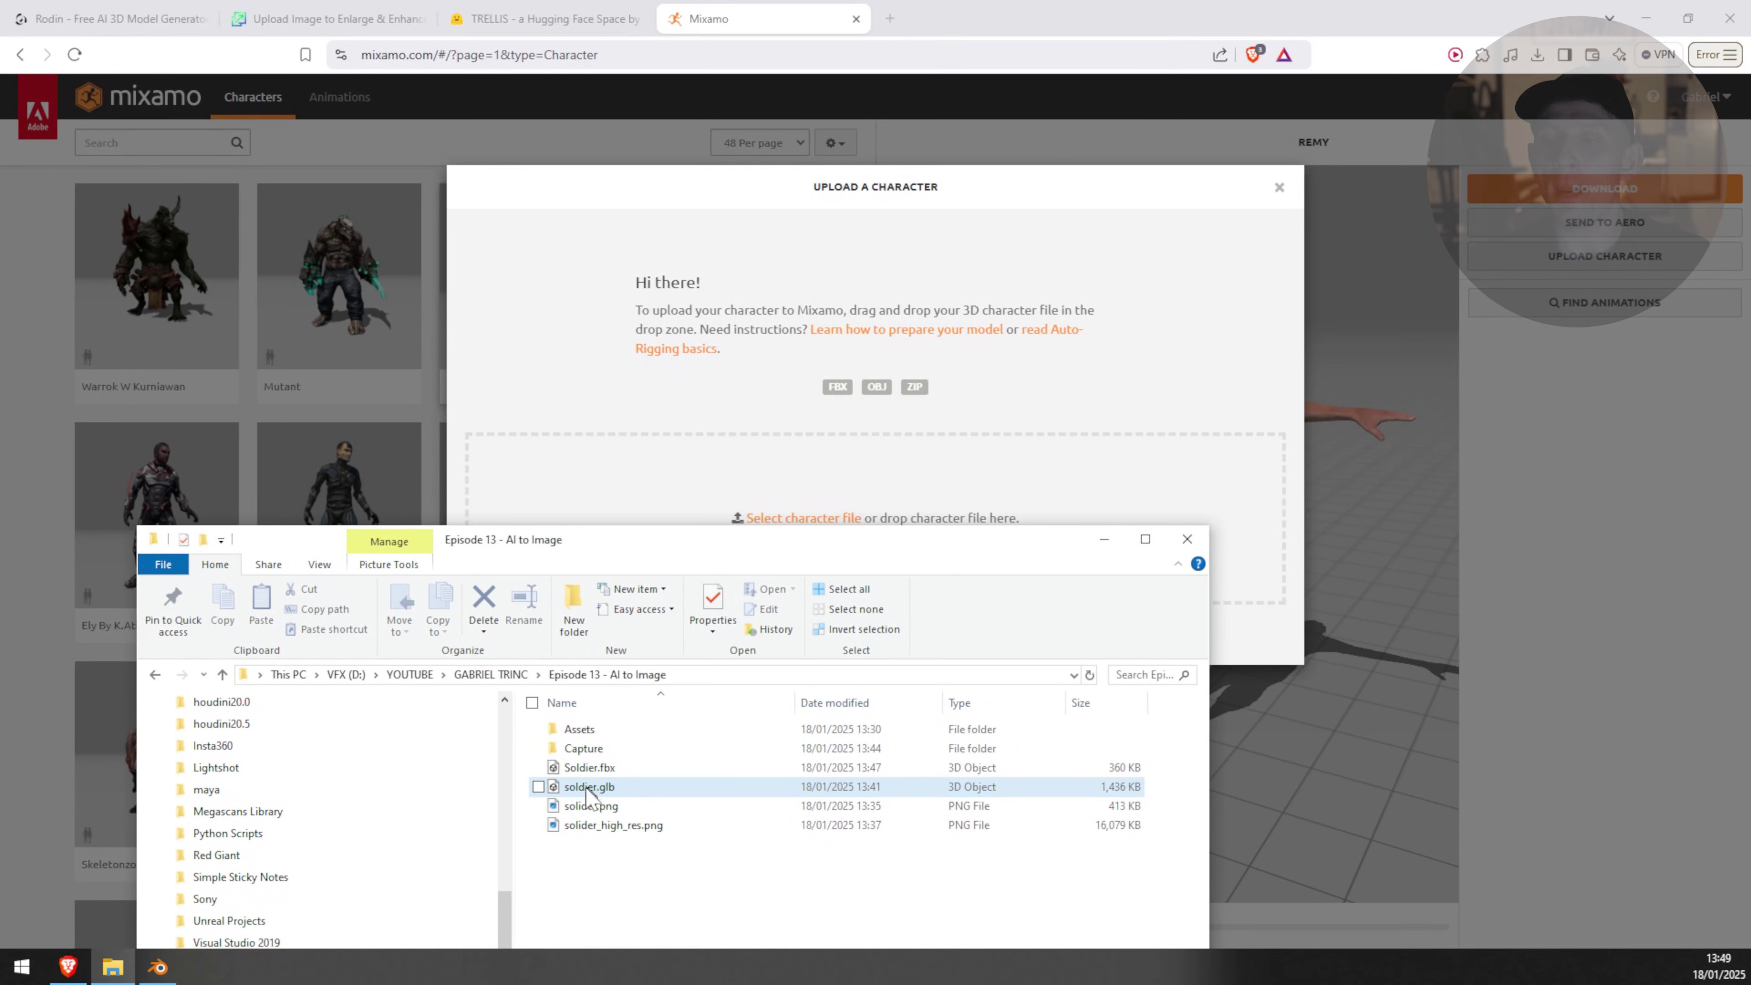
drag(587, 795, 810, 502)
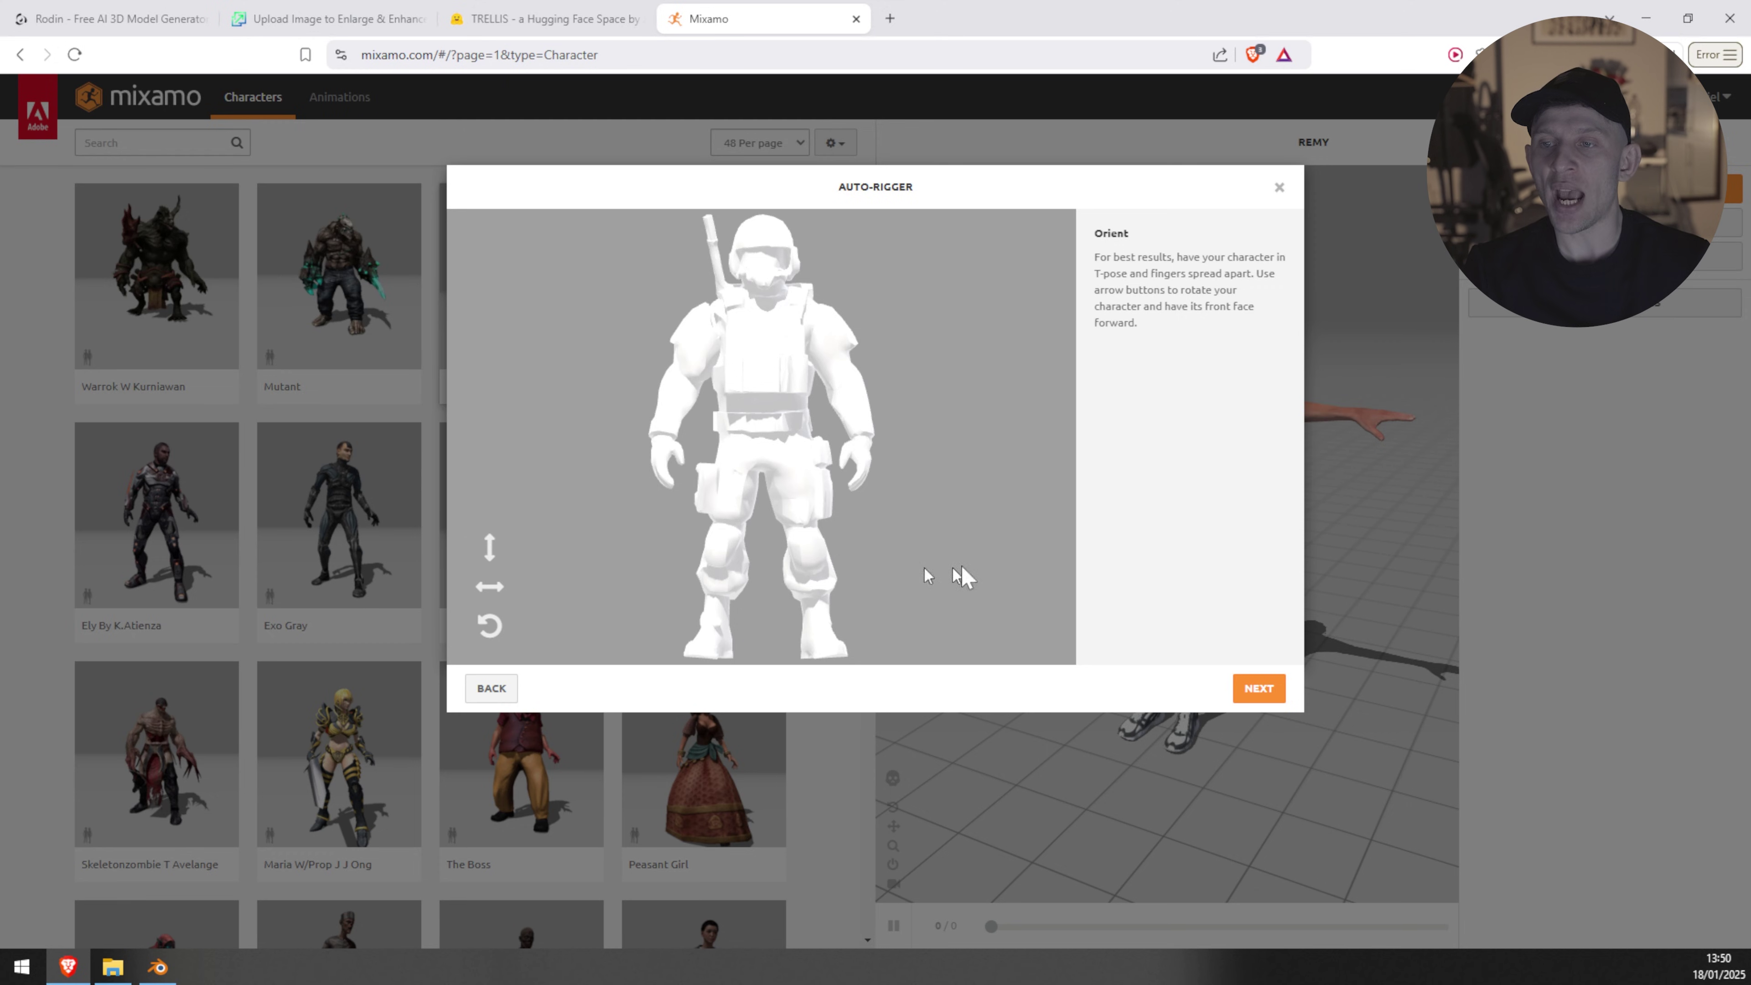
click(1259, 689)
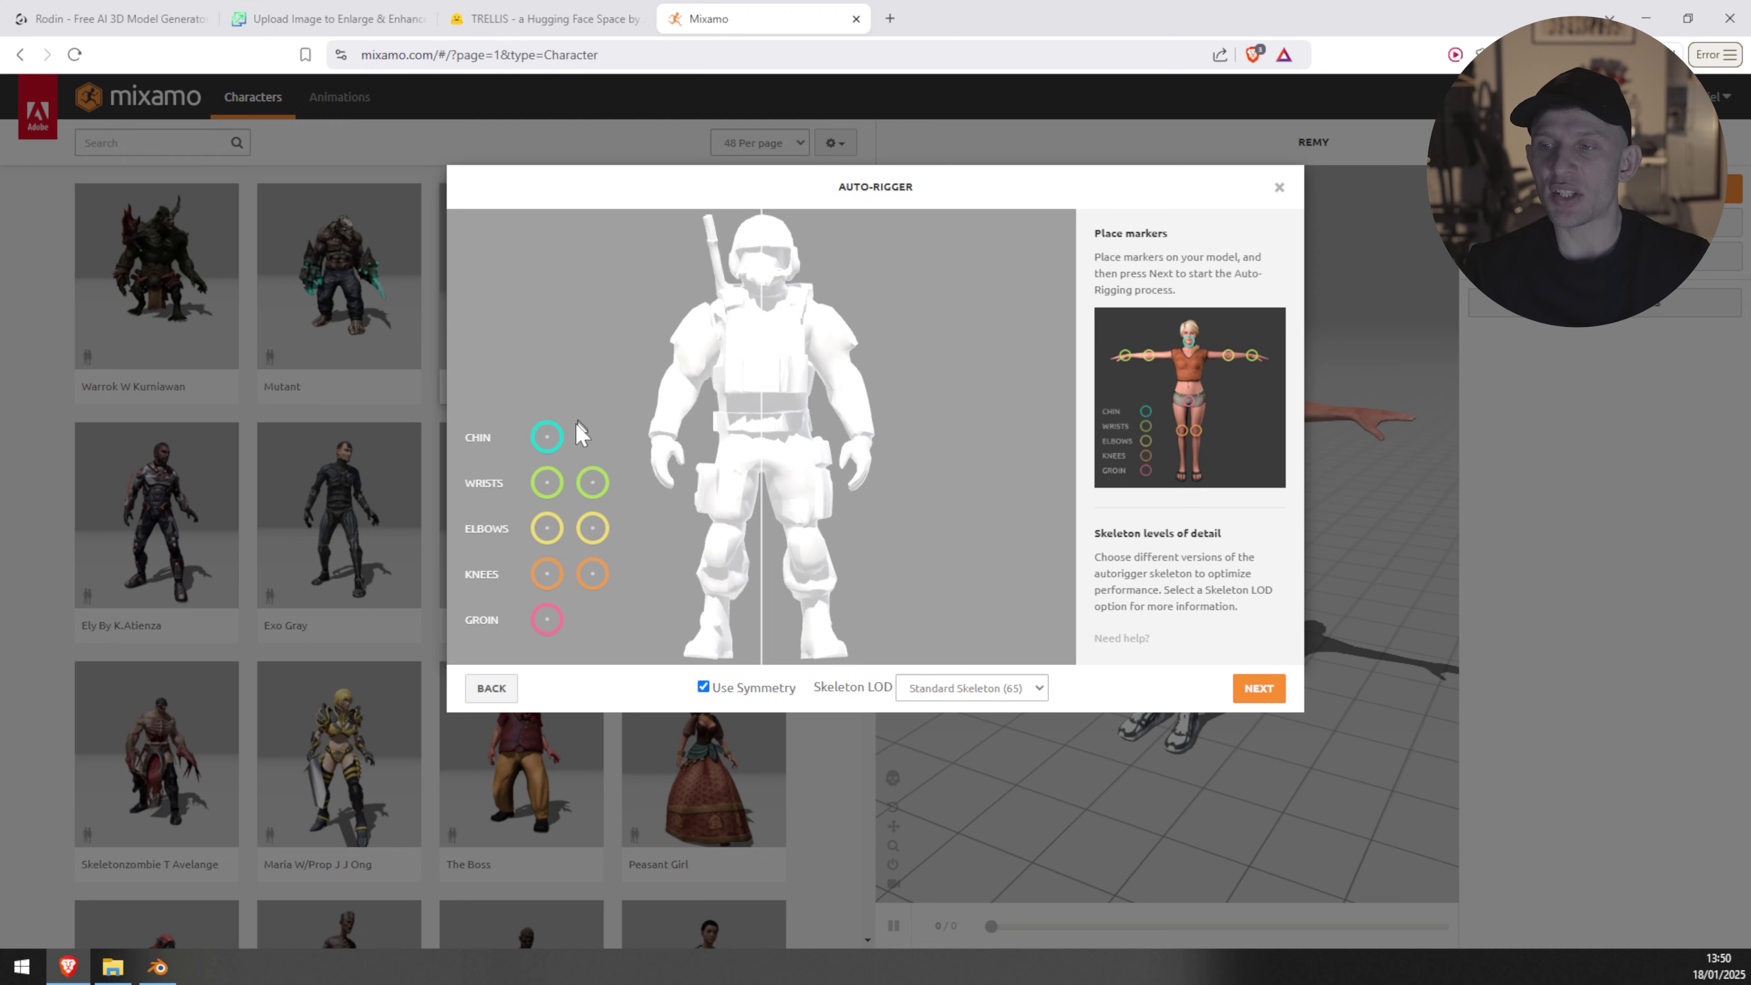
Step: Place the chin, wrist, elbow, knee and groin markers on the soldier
drag(544, 437, 762, 276)
drag(548, 494, 663, 451)
mouse_move(555, 538)
mouse_down()
mouse_move(573, 485)
mouse_move(686, 376)
mouse_move(682, 397)
mouse_up()
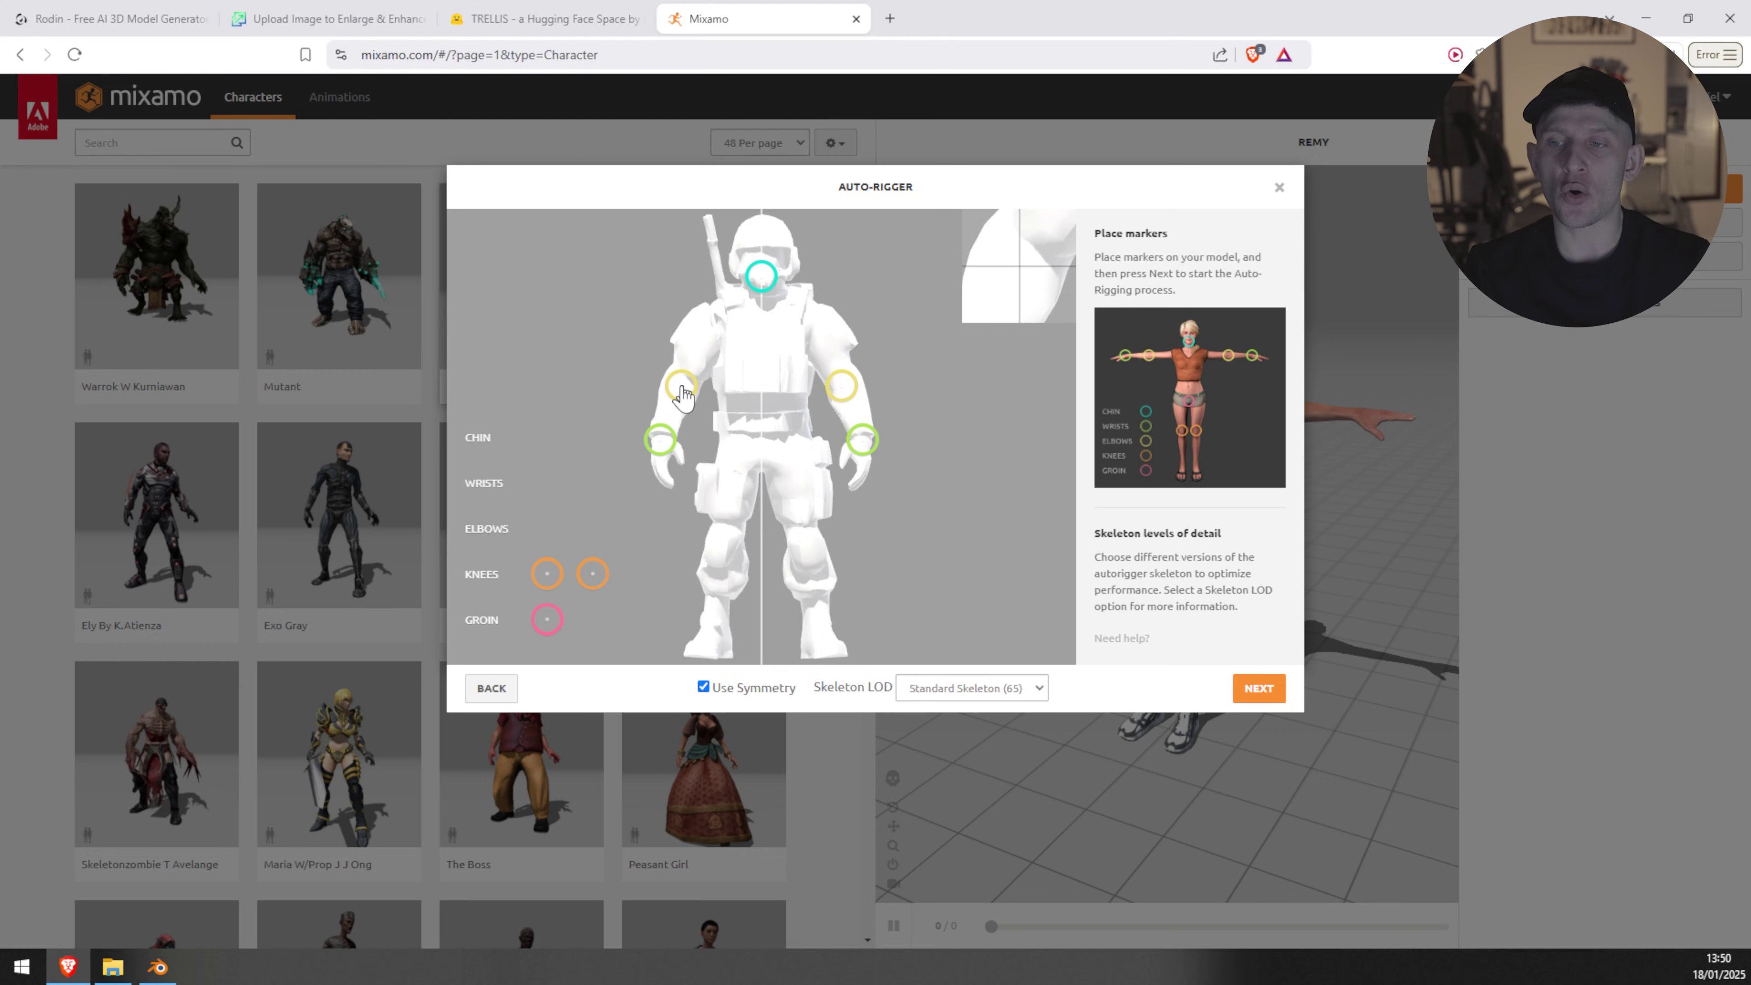
drag(684, 392, 684, 391)
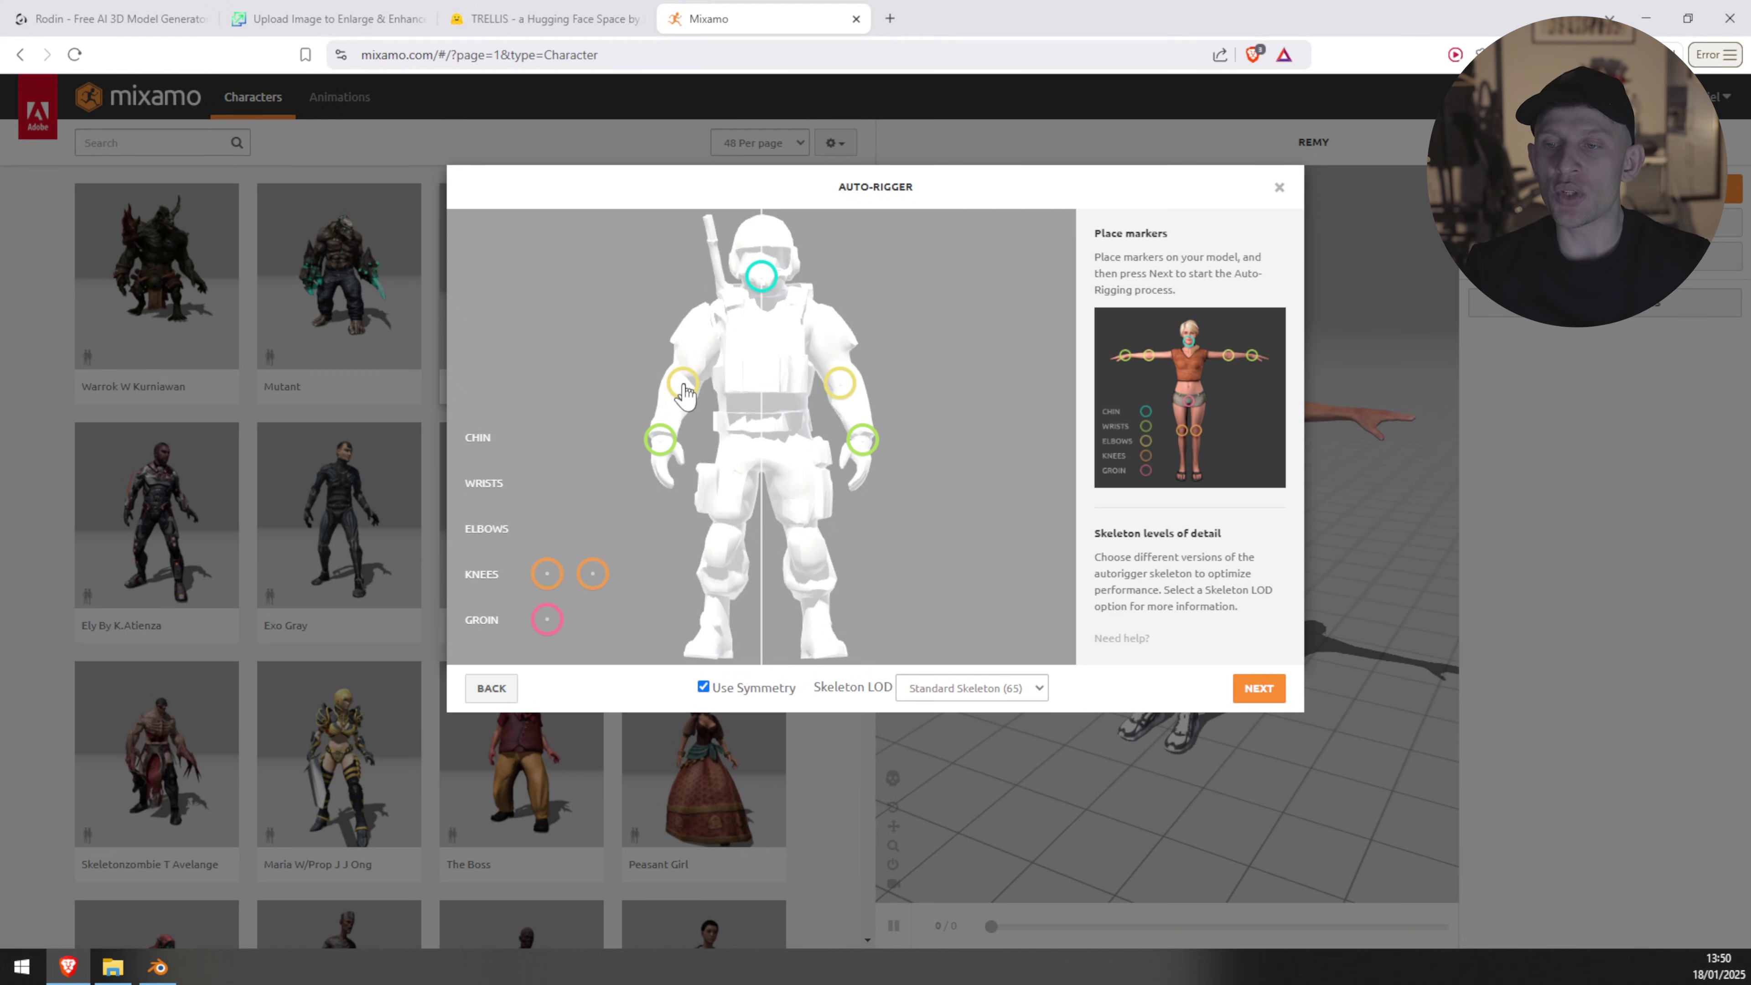
drag(549, 577, 722, 557)
drag(549, 624, 548, 625)
drag(663, 567, 764, 467)
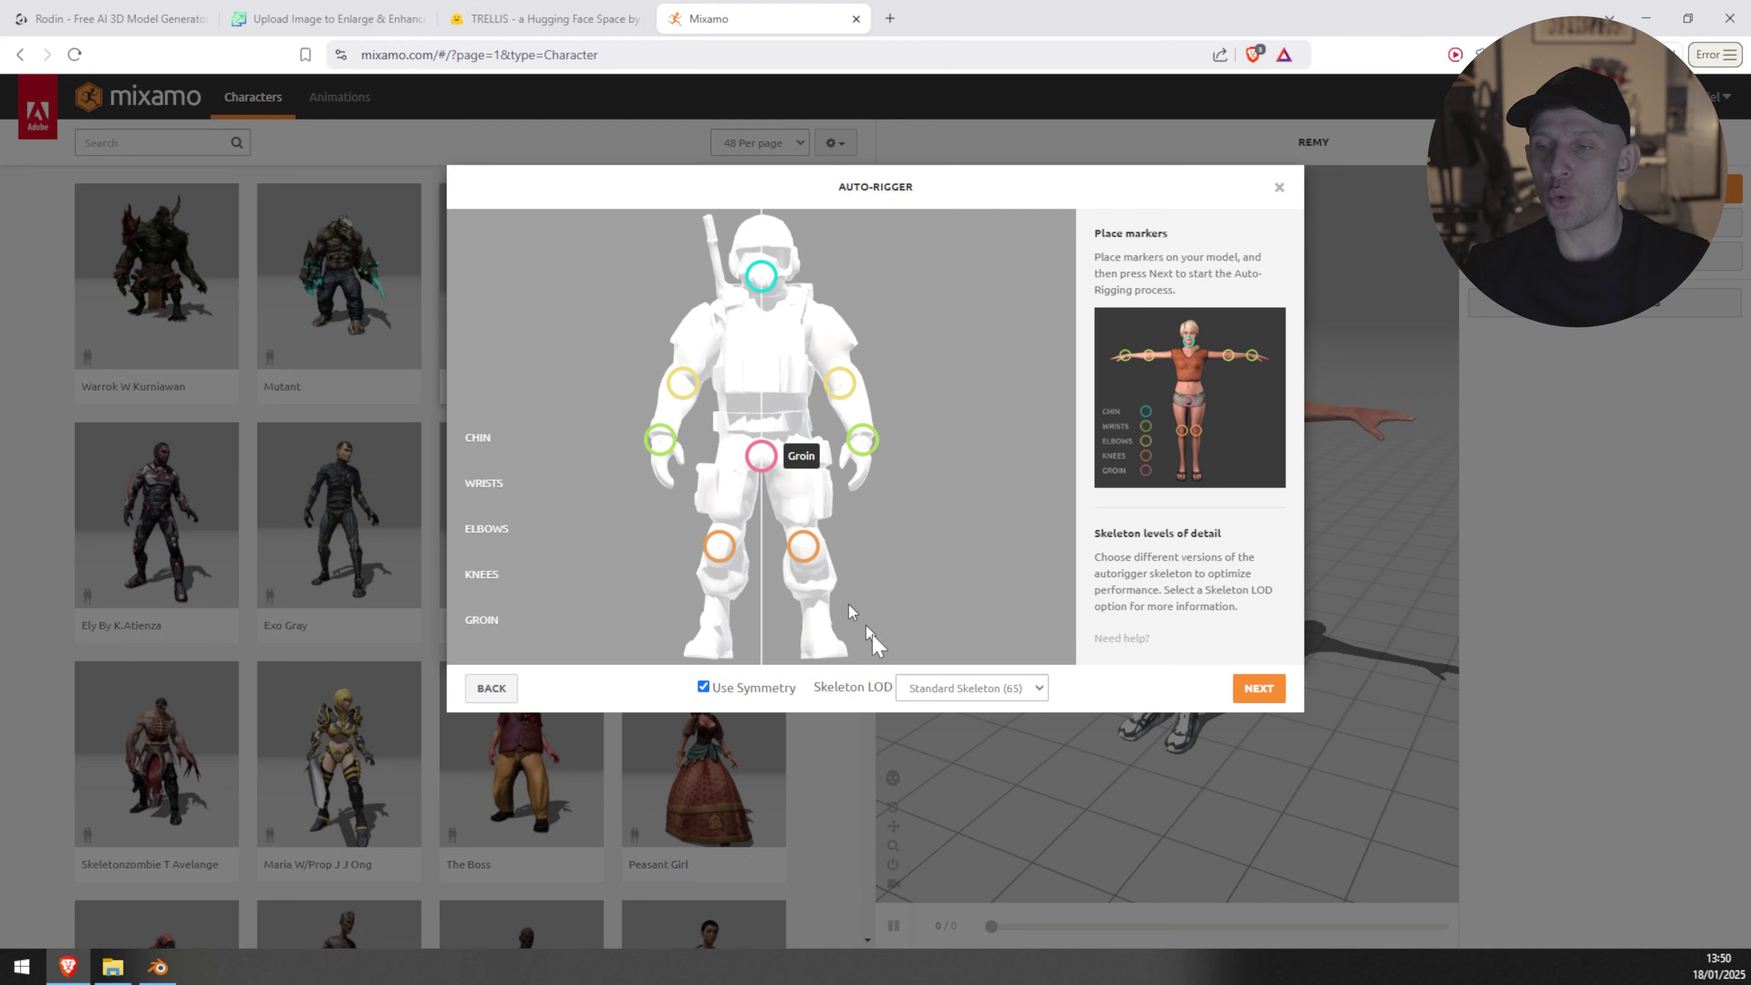
Step: Choose the No Fingers (25) skeleton and run the Auto-Rigger
click(1019, 690)
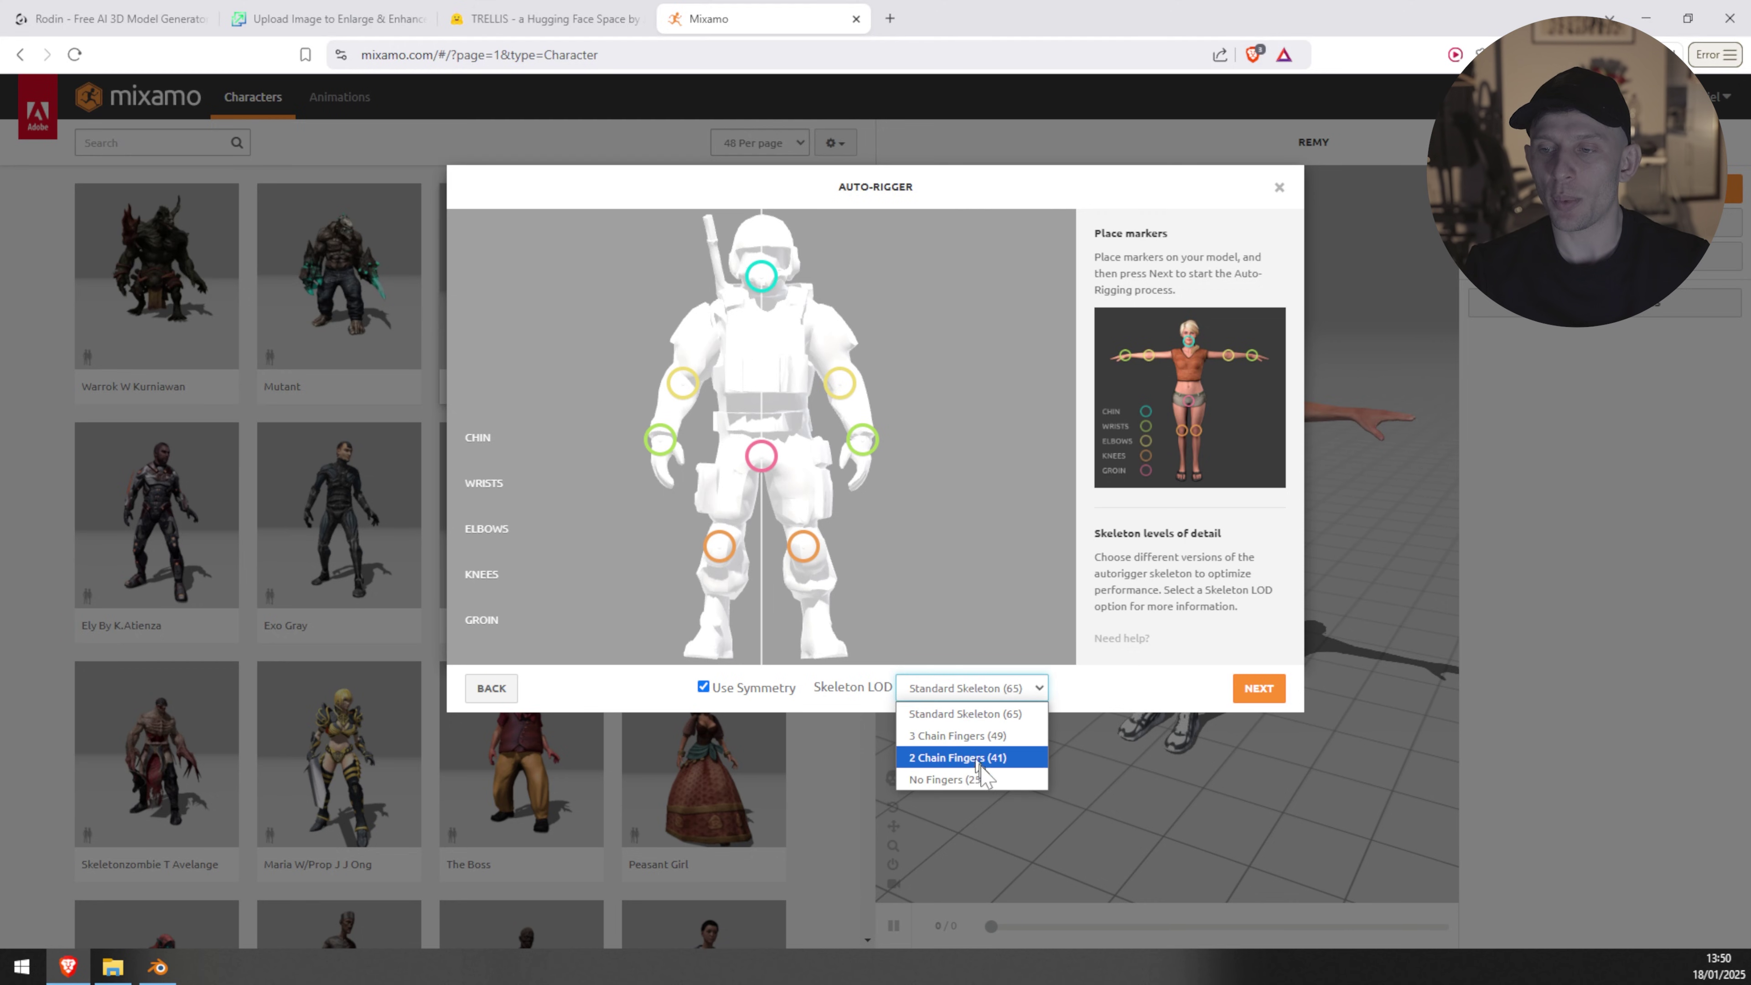
click(938, 781)
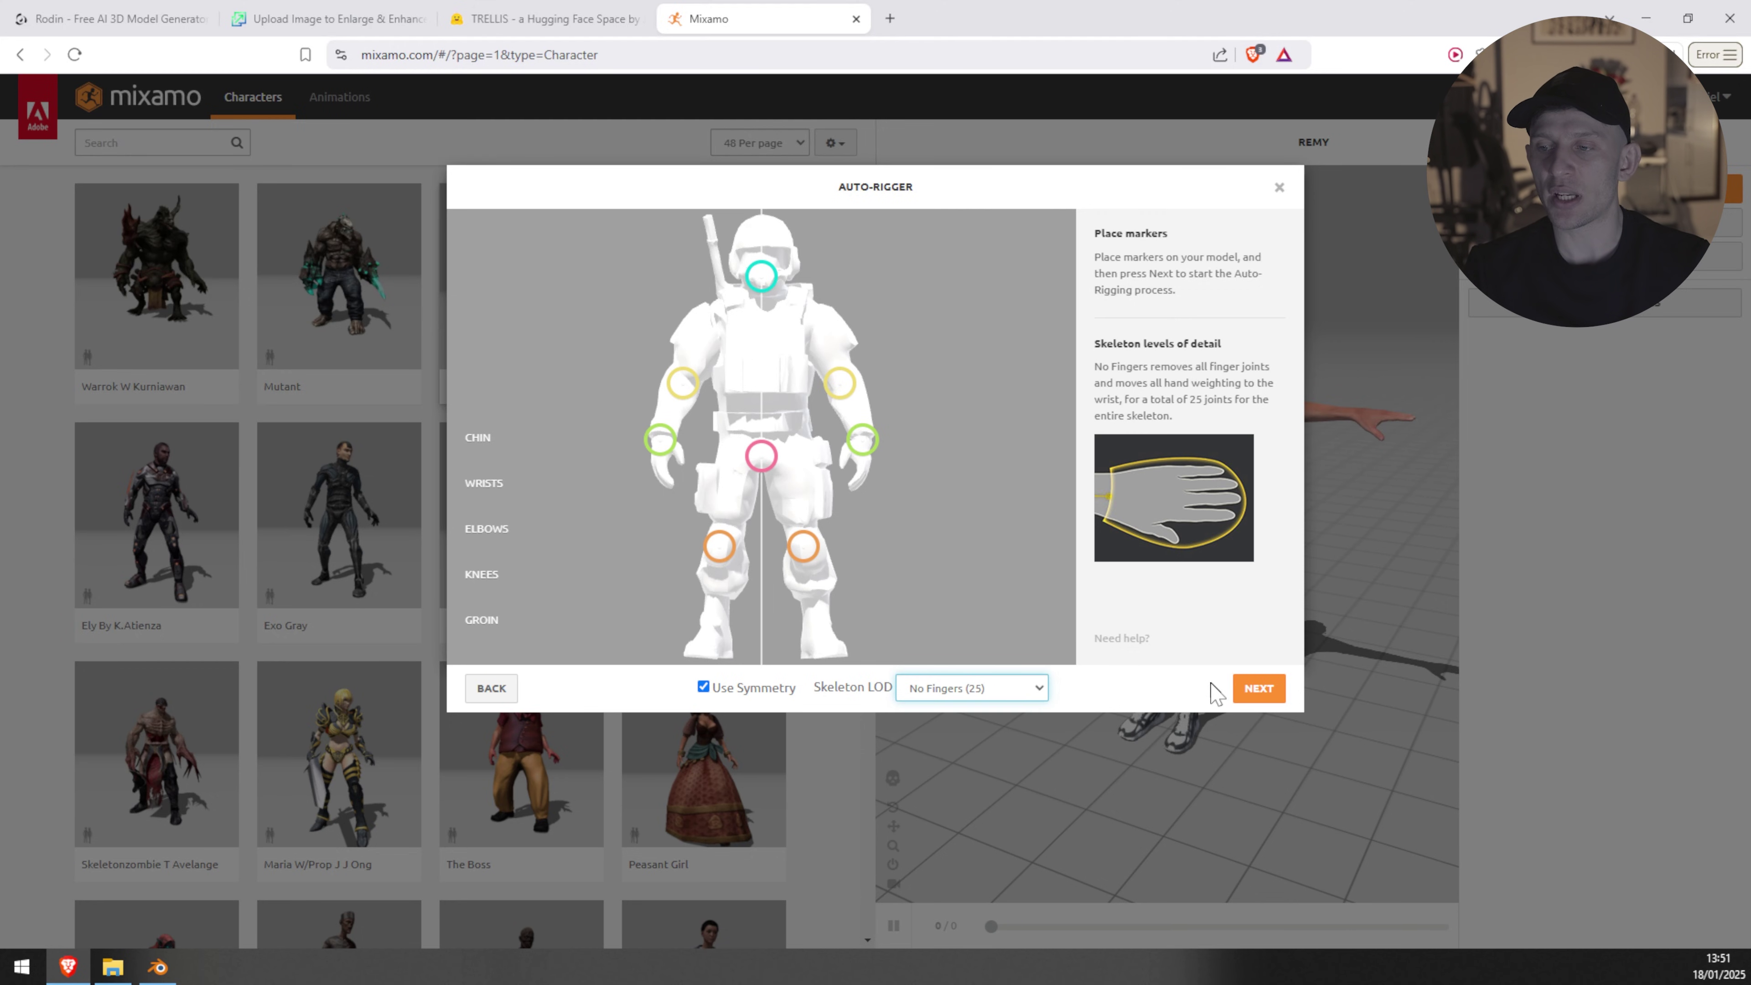
click(1255, 690)
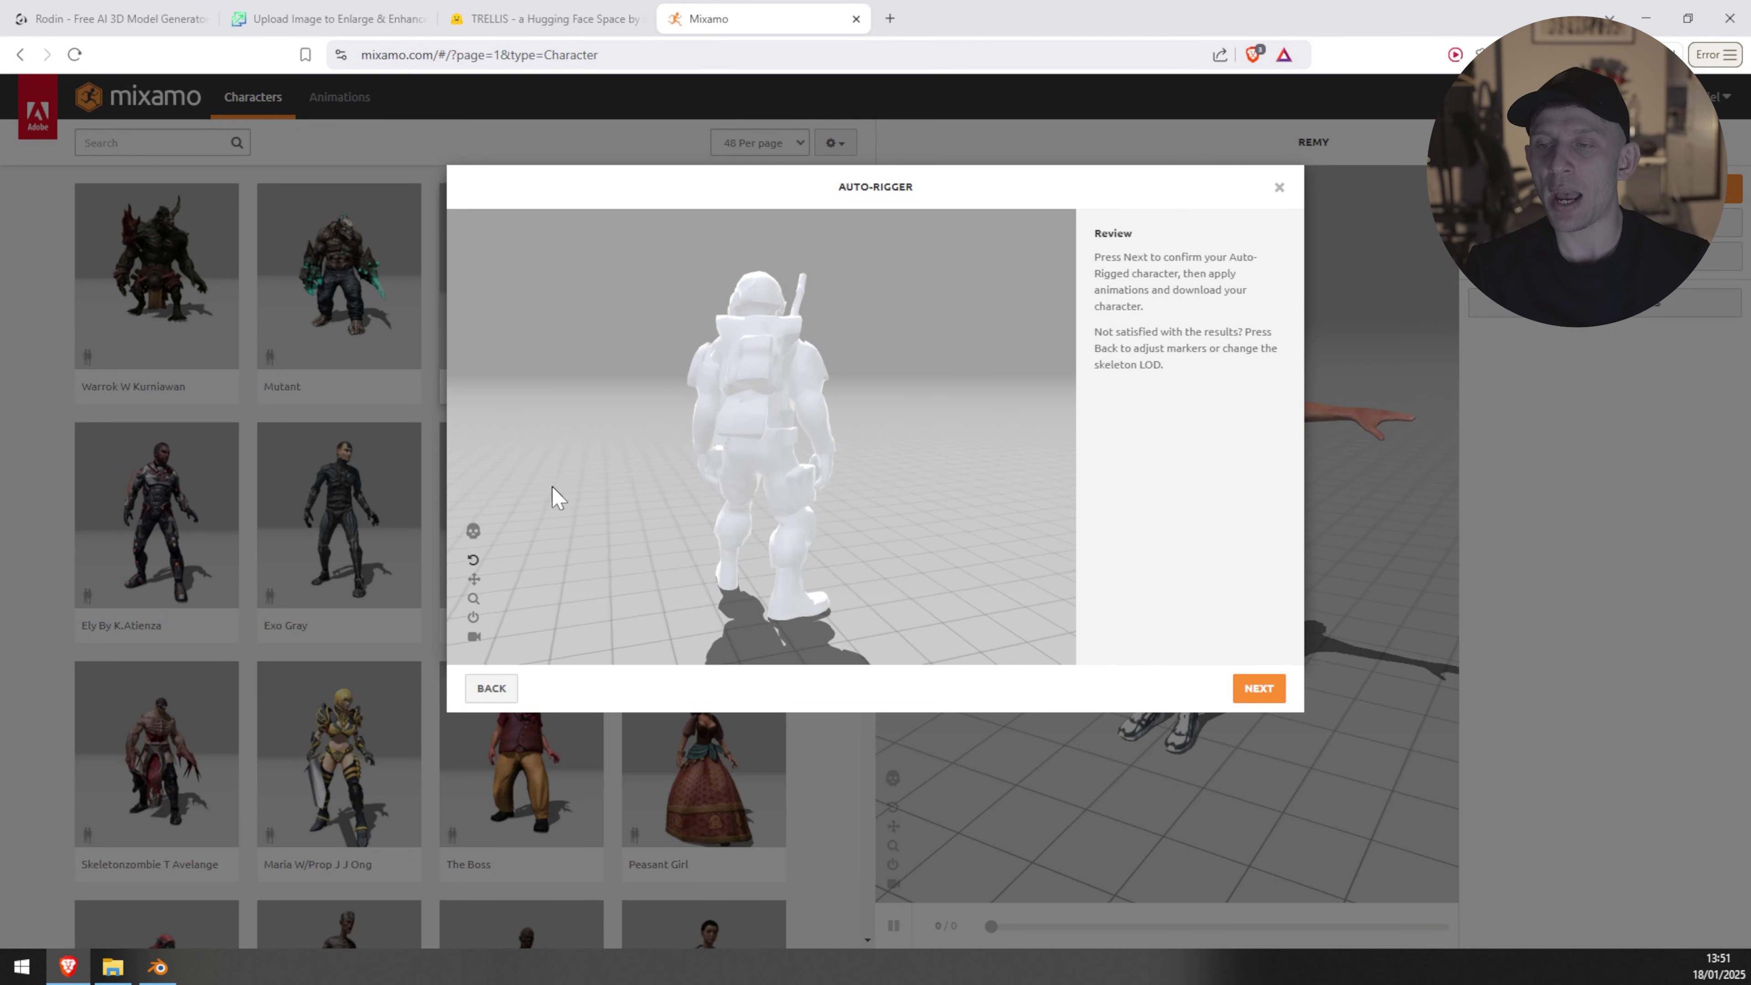
Step: Accept the rigged soldier and search the Animations library for 'running'
click(1259, 689)
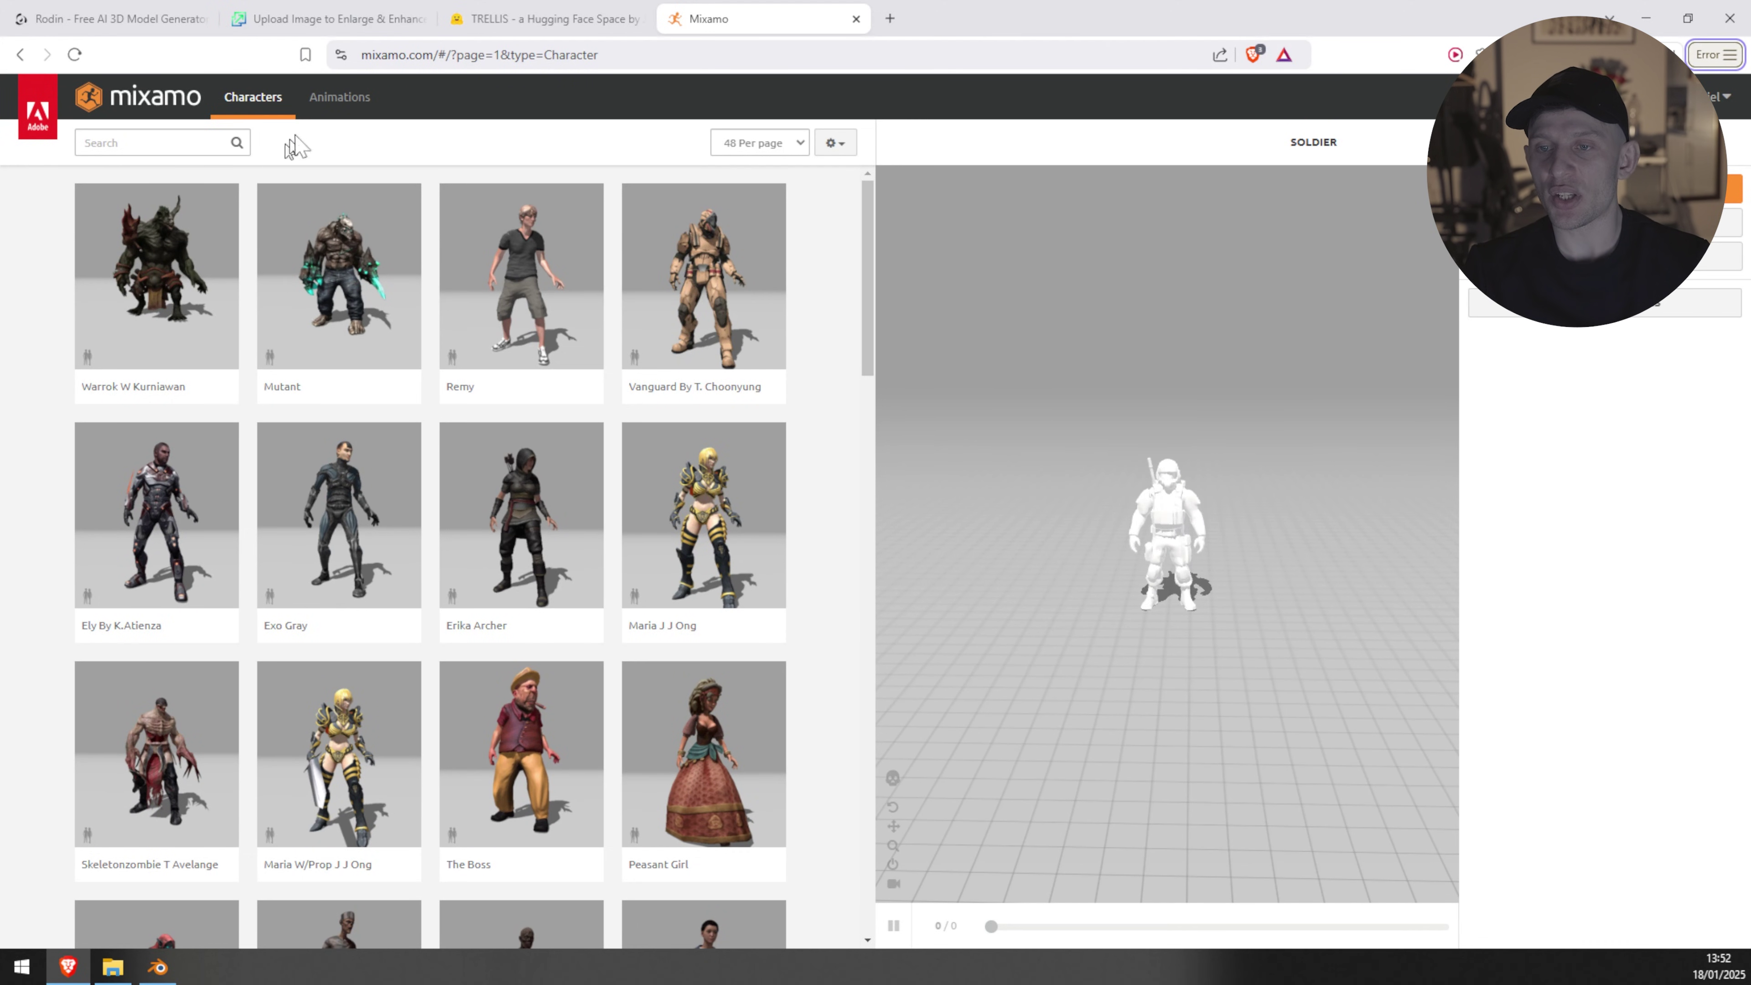
click(339, 97)
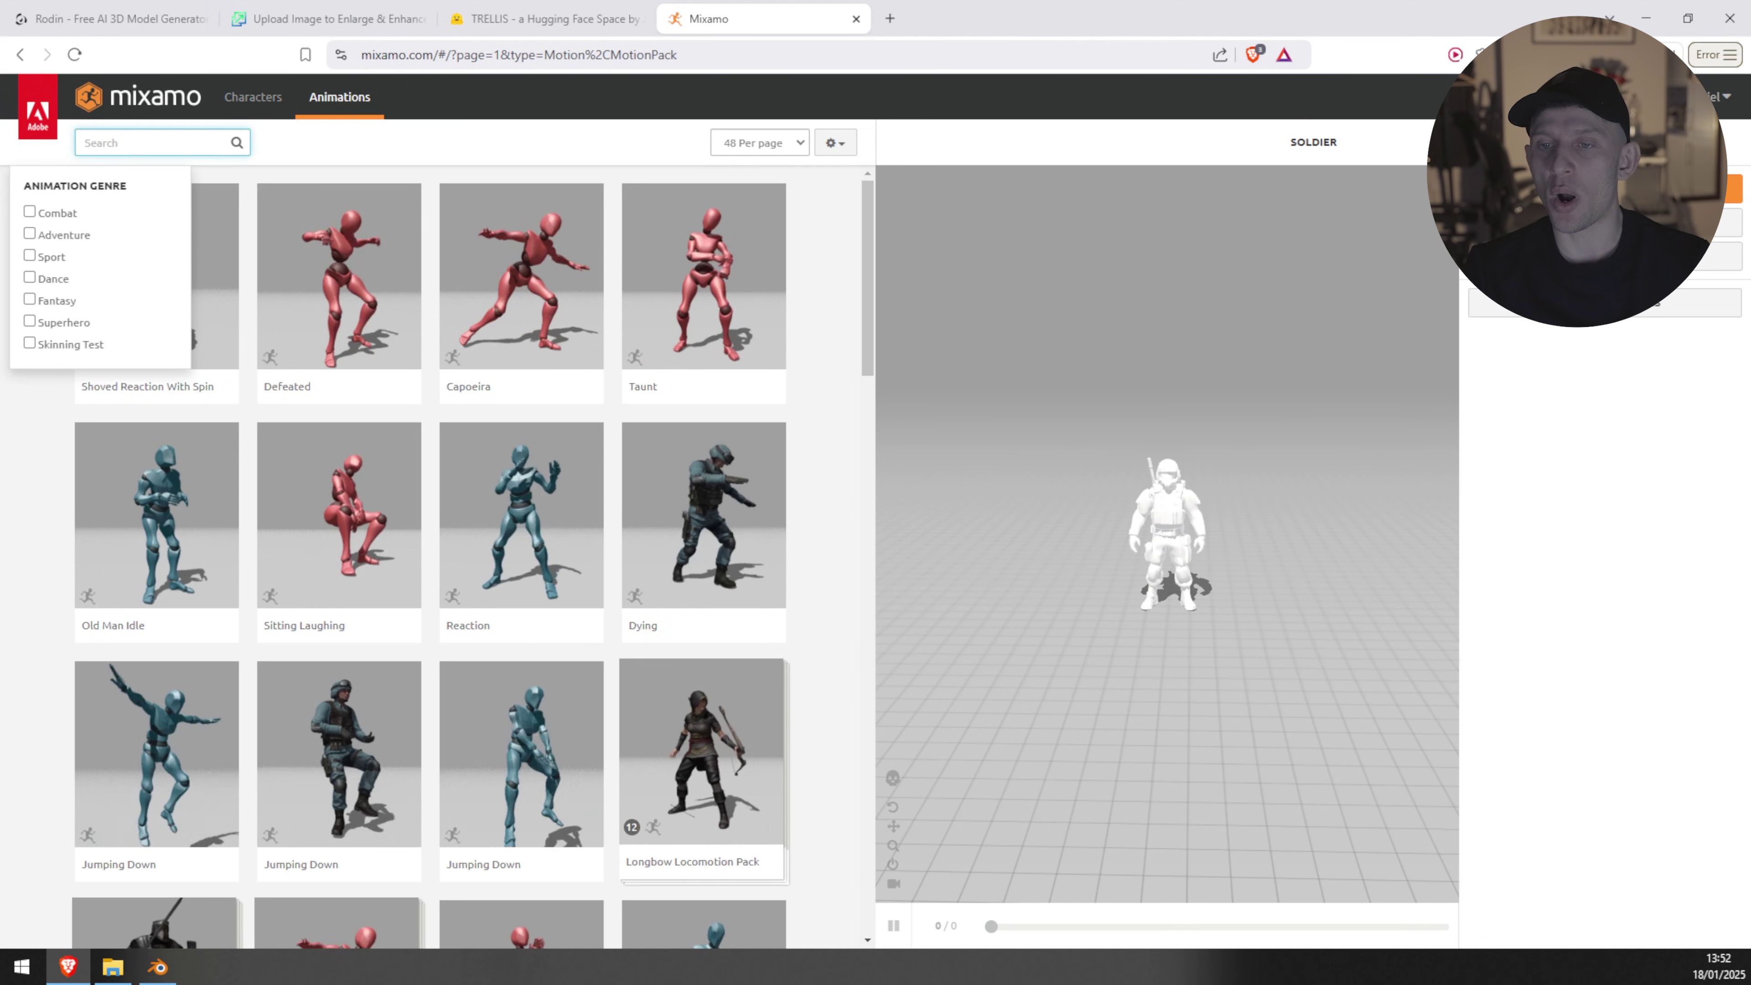
text(running)
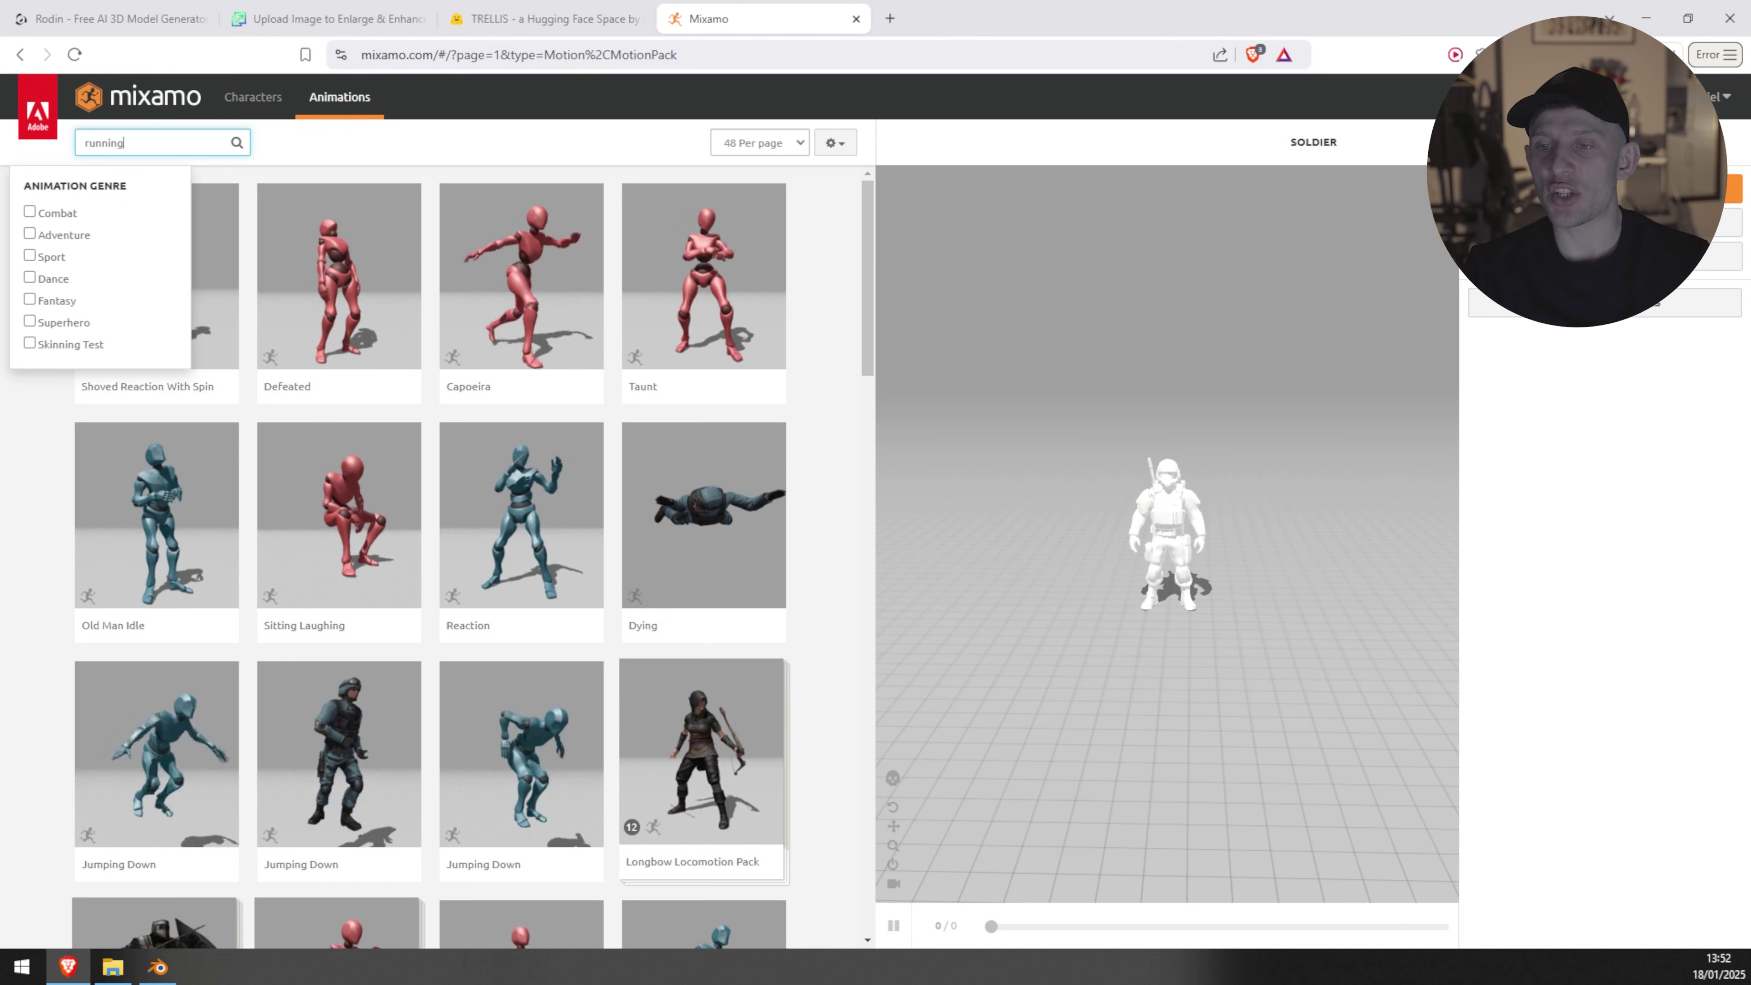
key(Return)
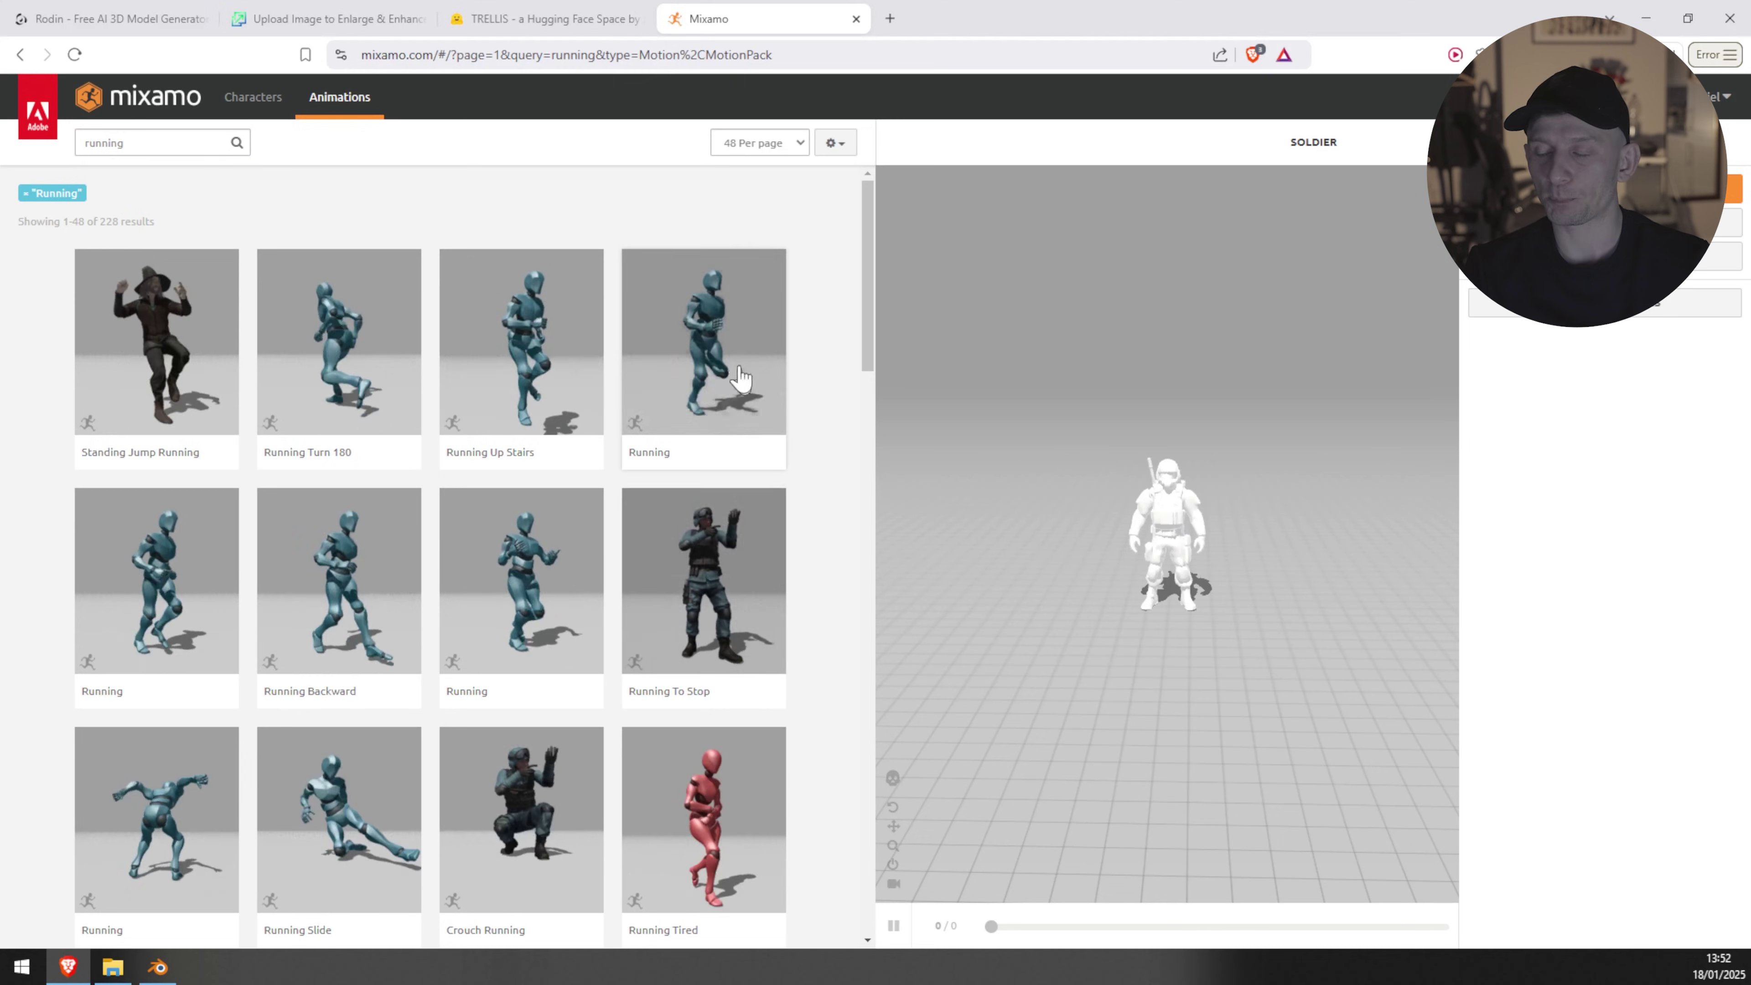
Step: Apply the Running animation to the soldier and preview it from several angles
click(725, 335)
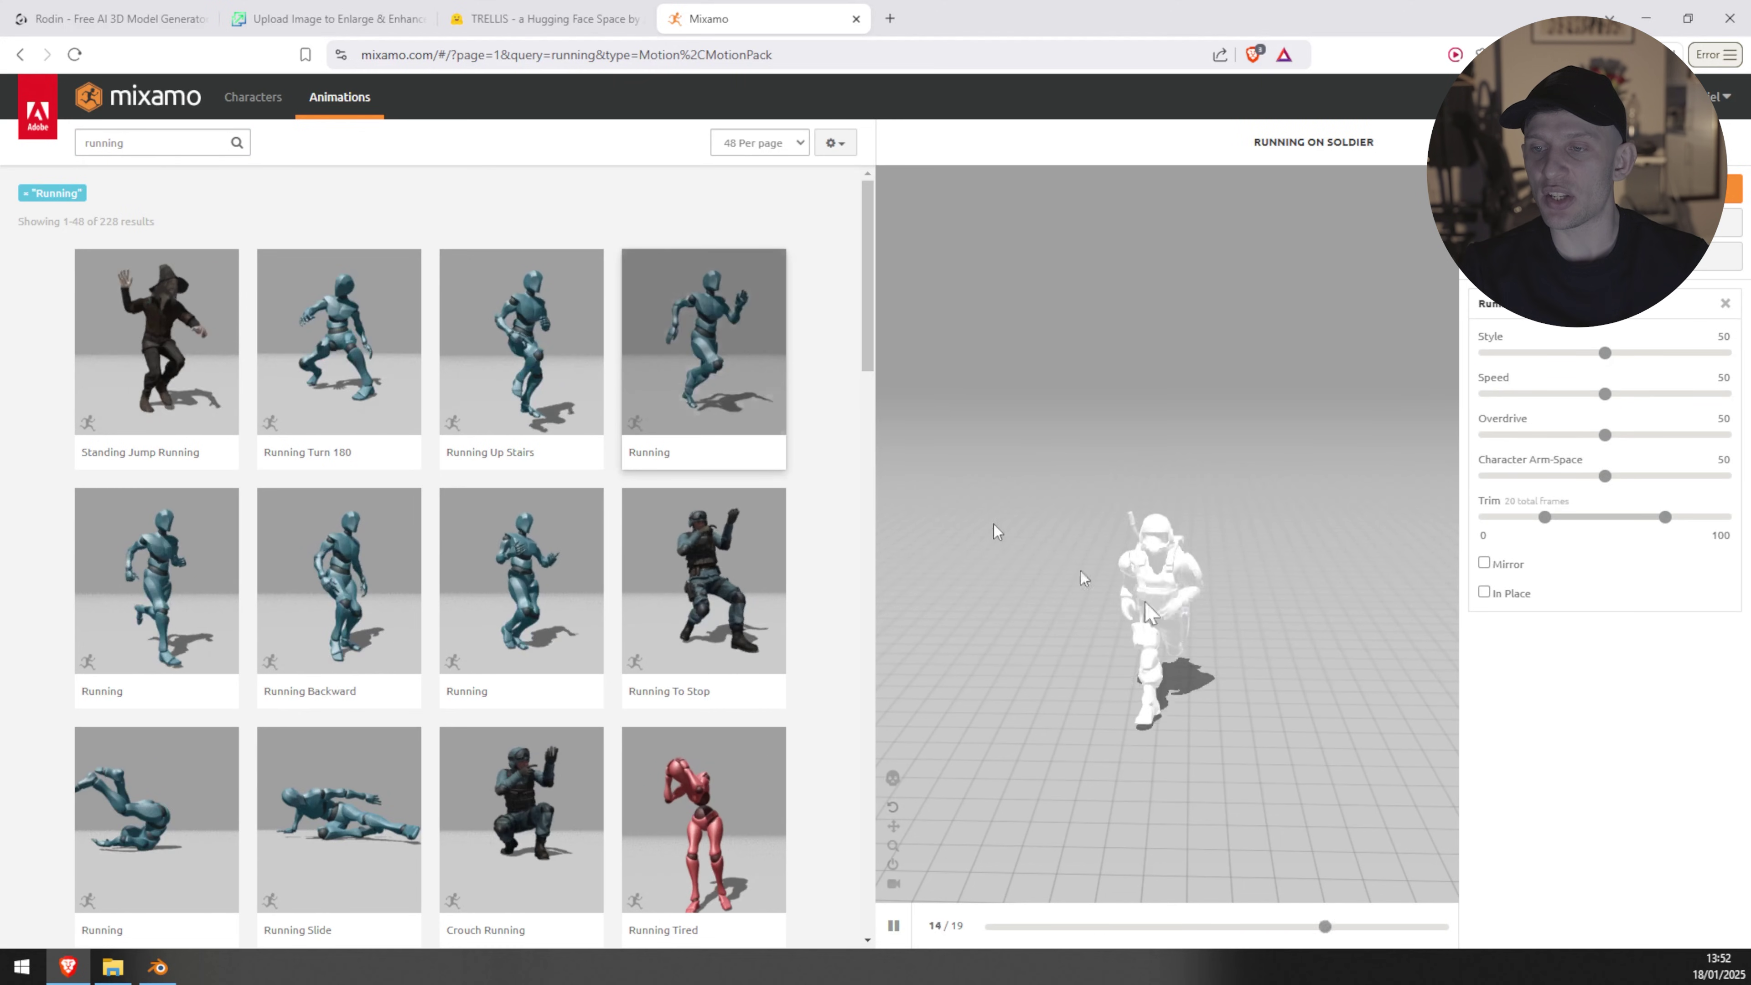
mouse_move(1165, 742)
mouse_down()
mouse_move(1169, 704)
mouse_move(1142, 708)
mouse_move(1177, 720)
mouse_up()
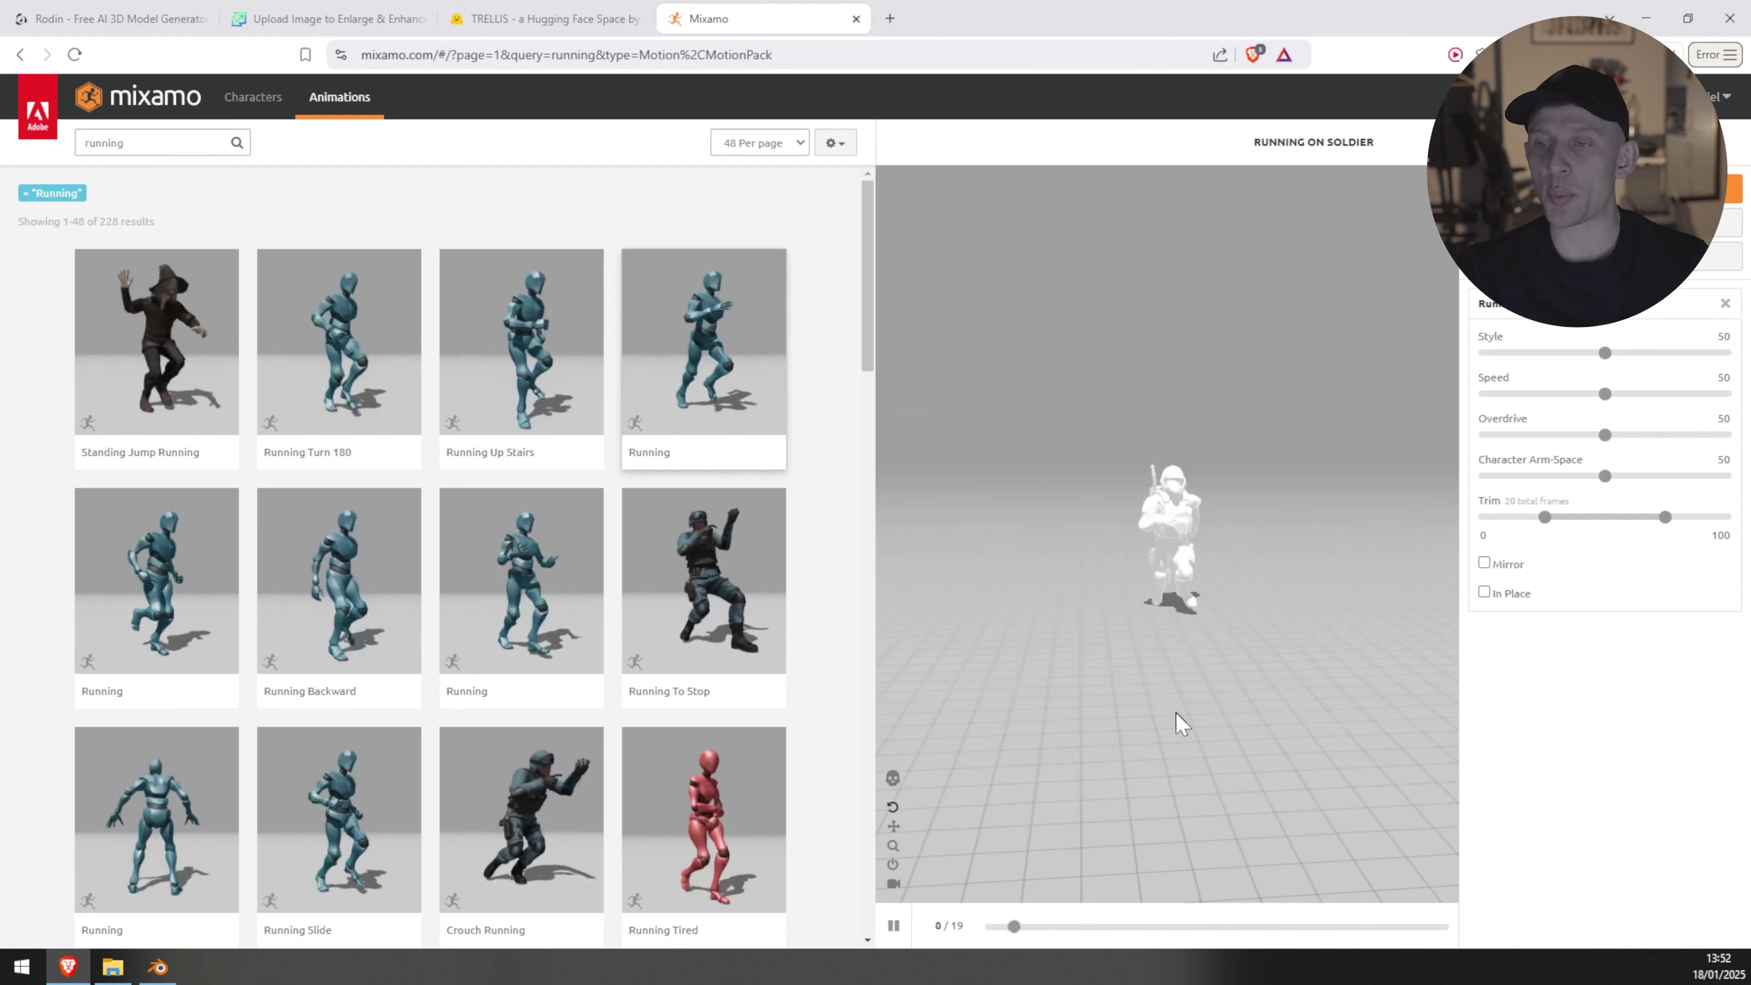
click(1484, 593)
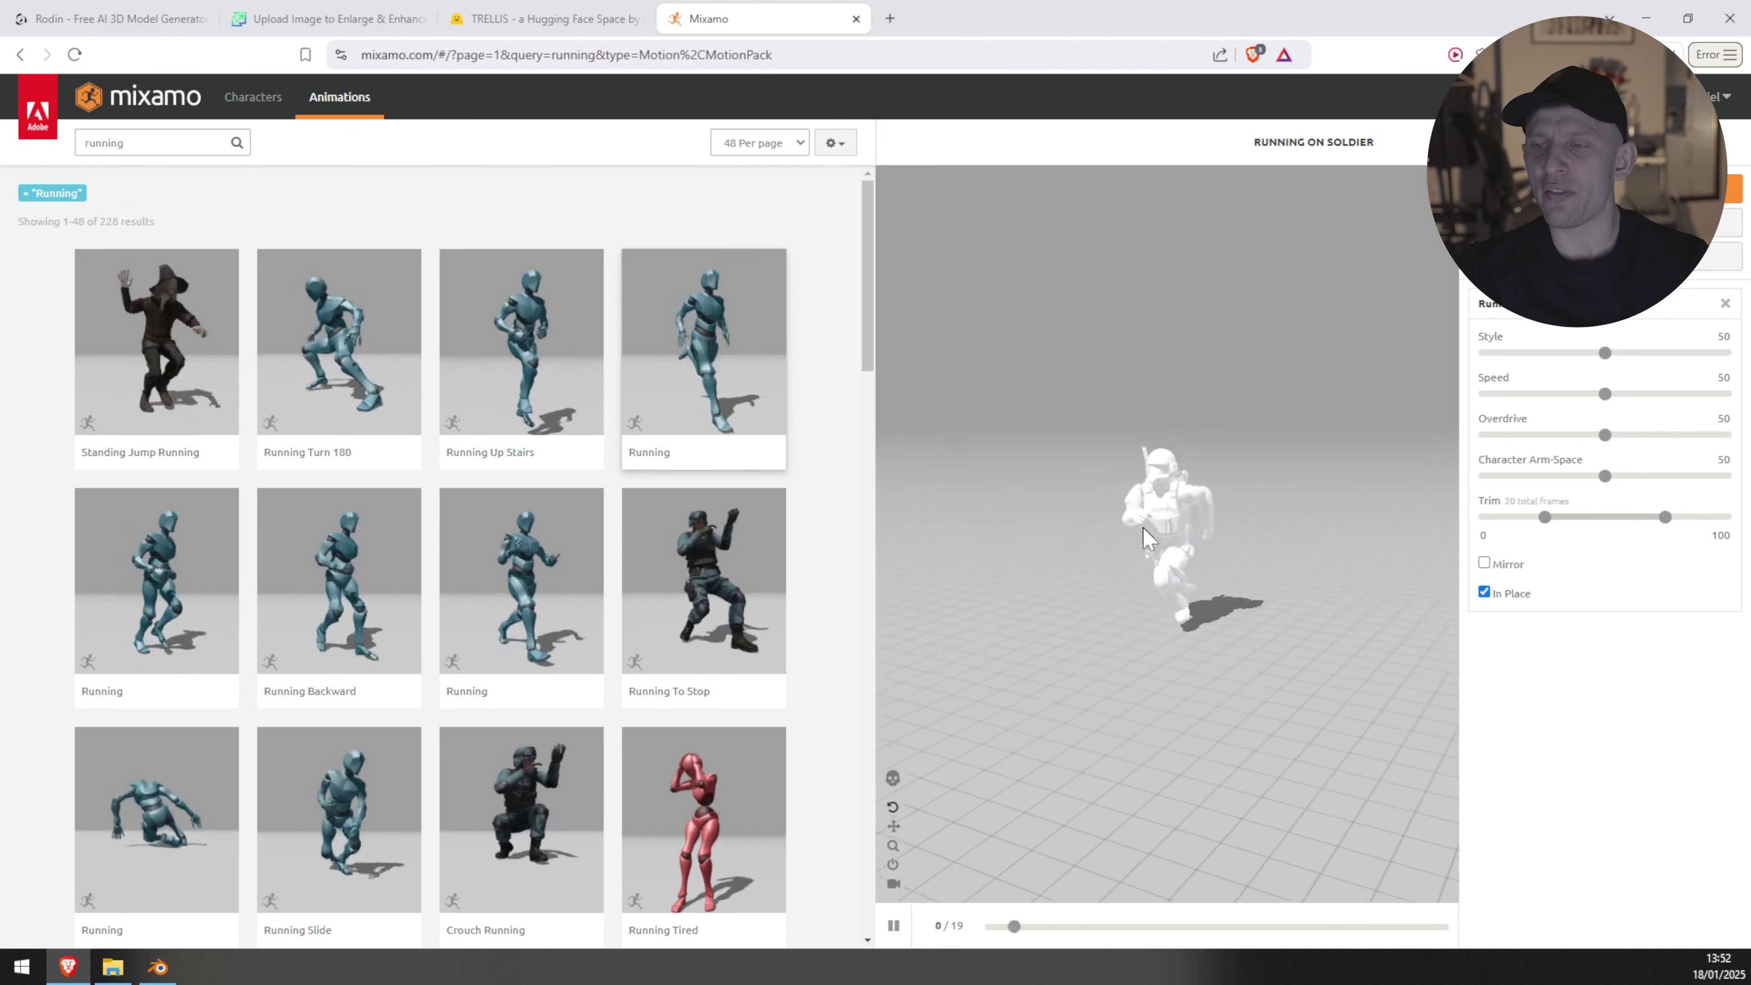
scroll(1148, 542, up, 5)
mouse_move(1172, 569)
mouse_down()
mouse_move(1375, 562)
mouse_move(1178, 574)
mouse_up()
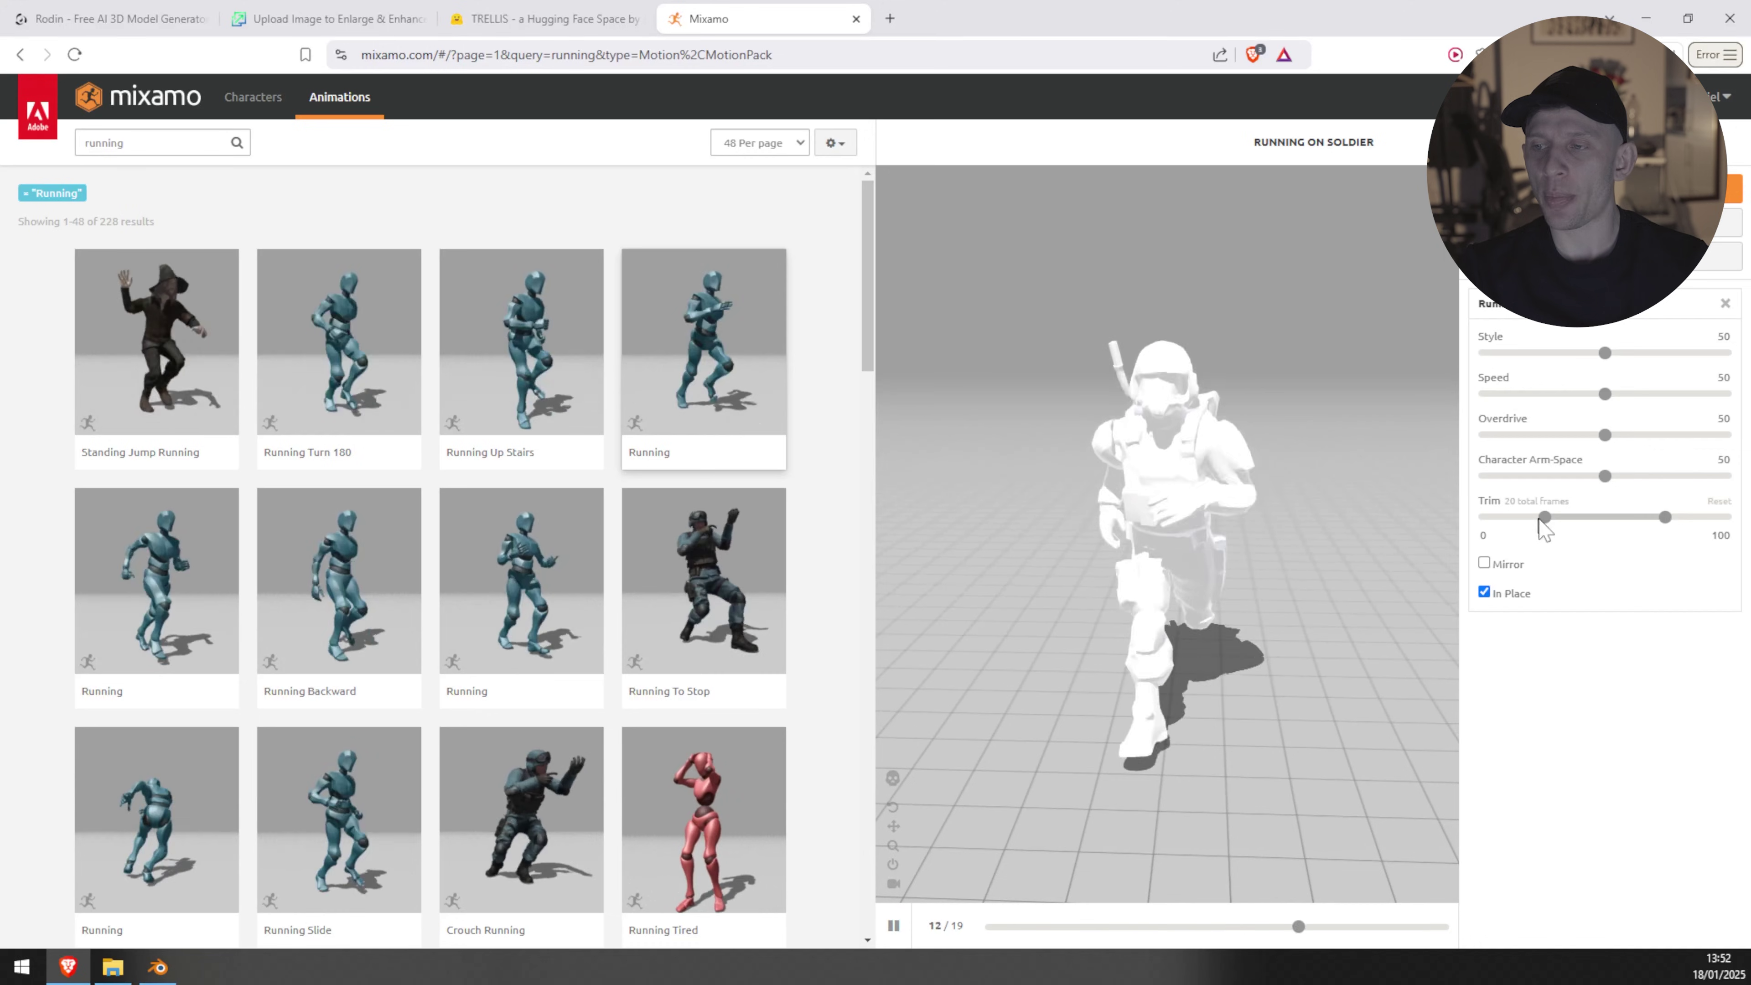
Step: Set trim -50 to 150, arm-space 70, overdrive 60, turn In Place off, then start the download
drag(1540, 517, 1482, 531)
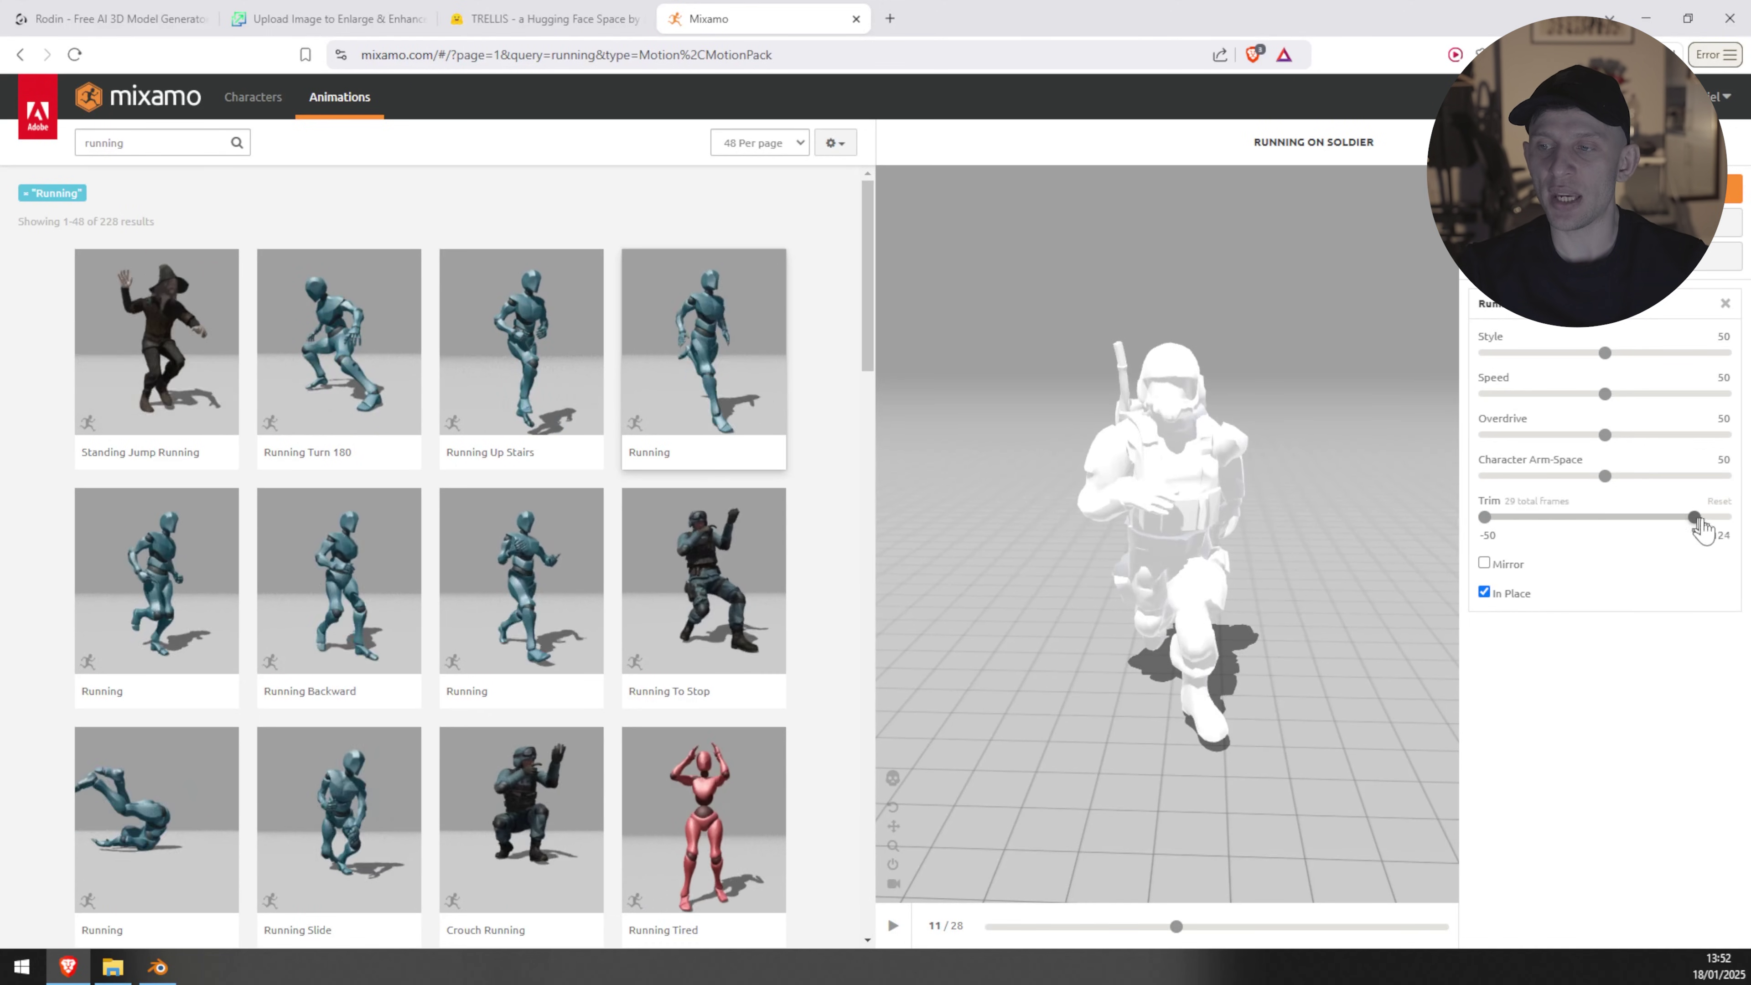
drag(1737, 532, 1734, 526)
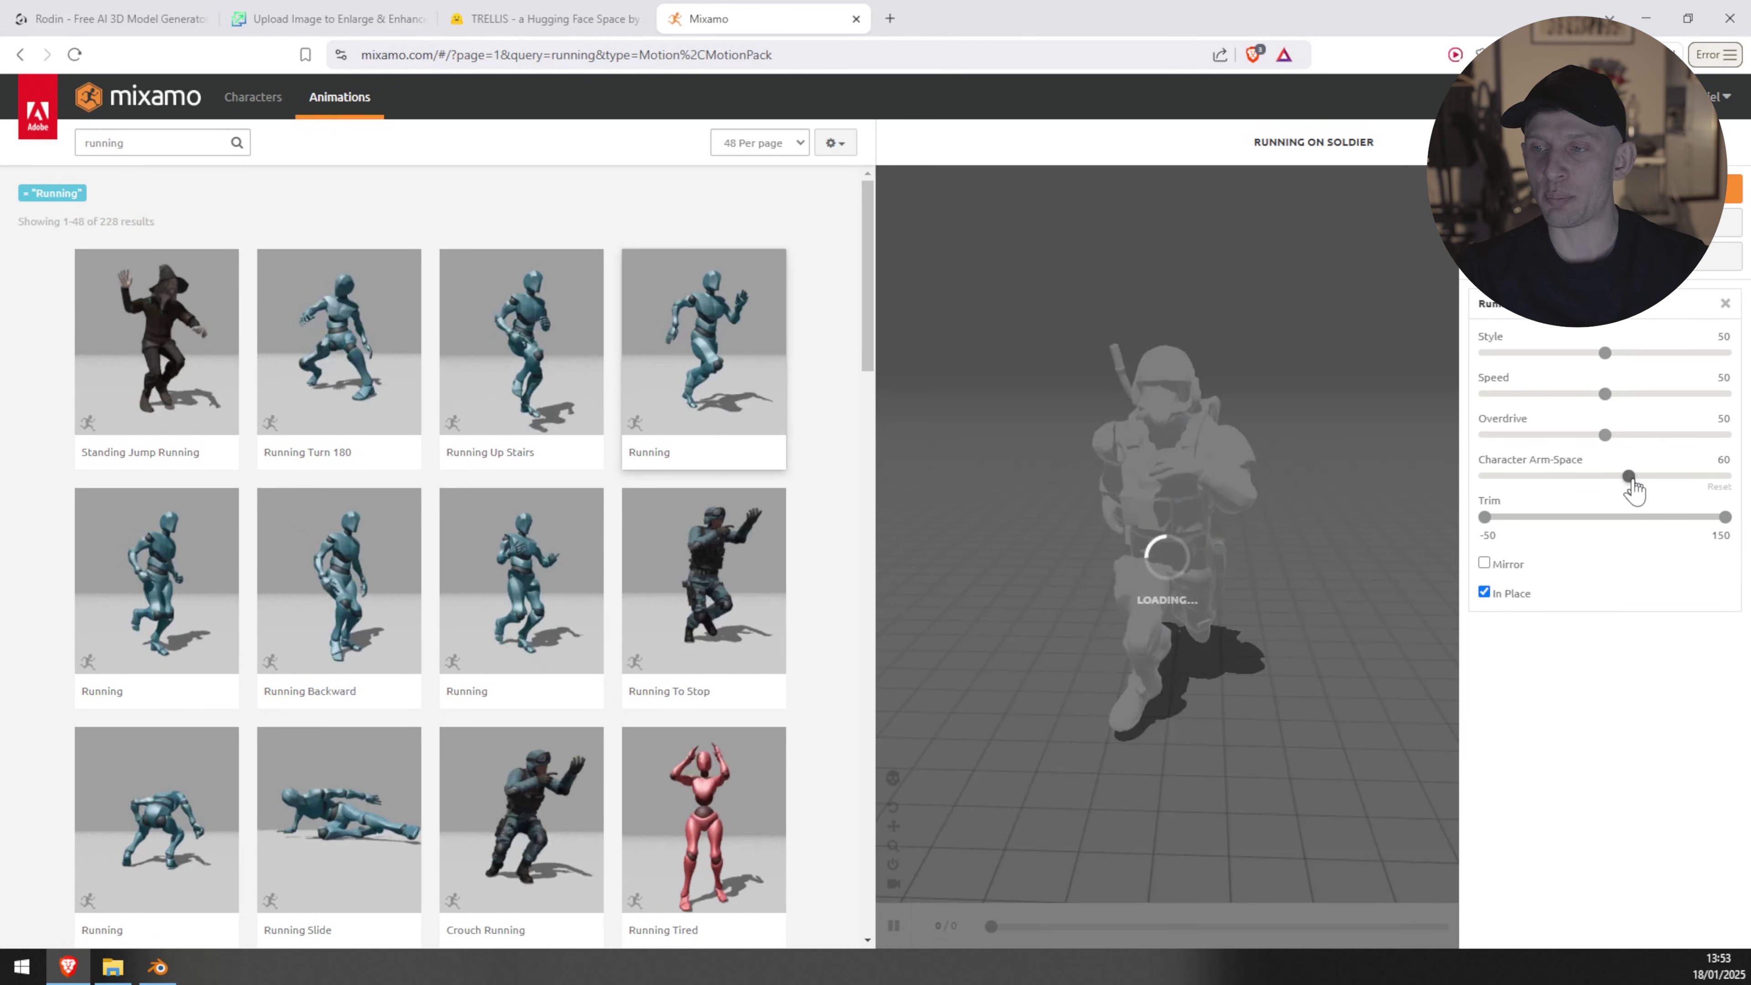
drag(1634, 489, 1655, 492)
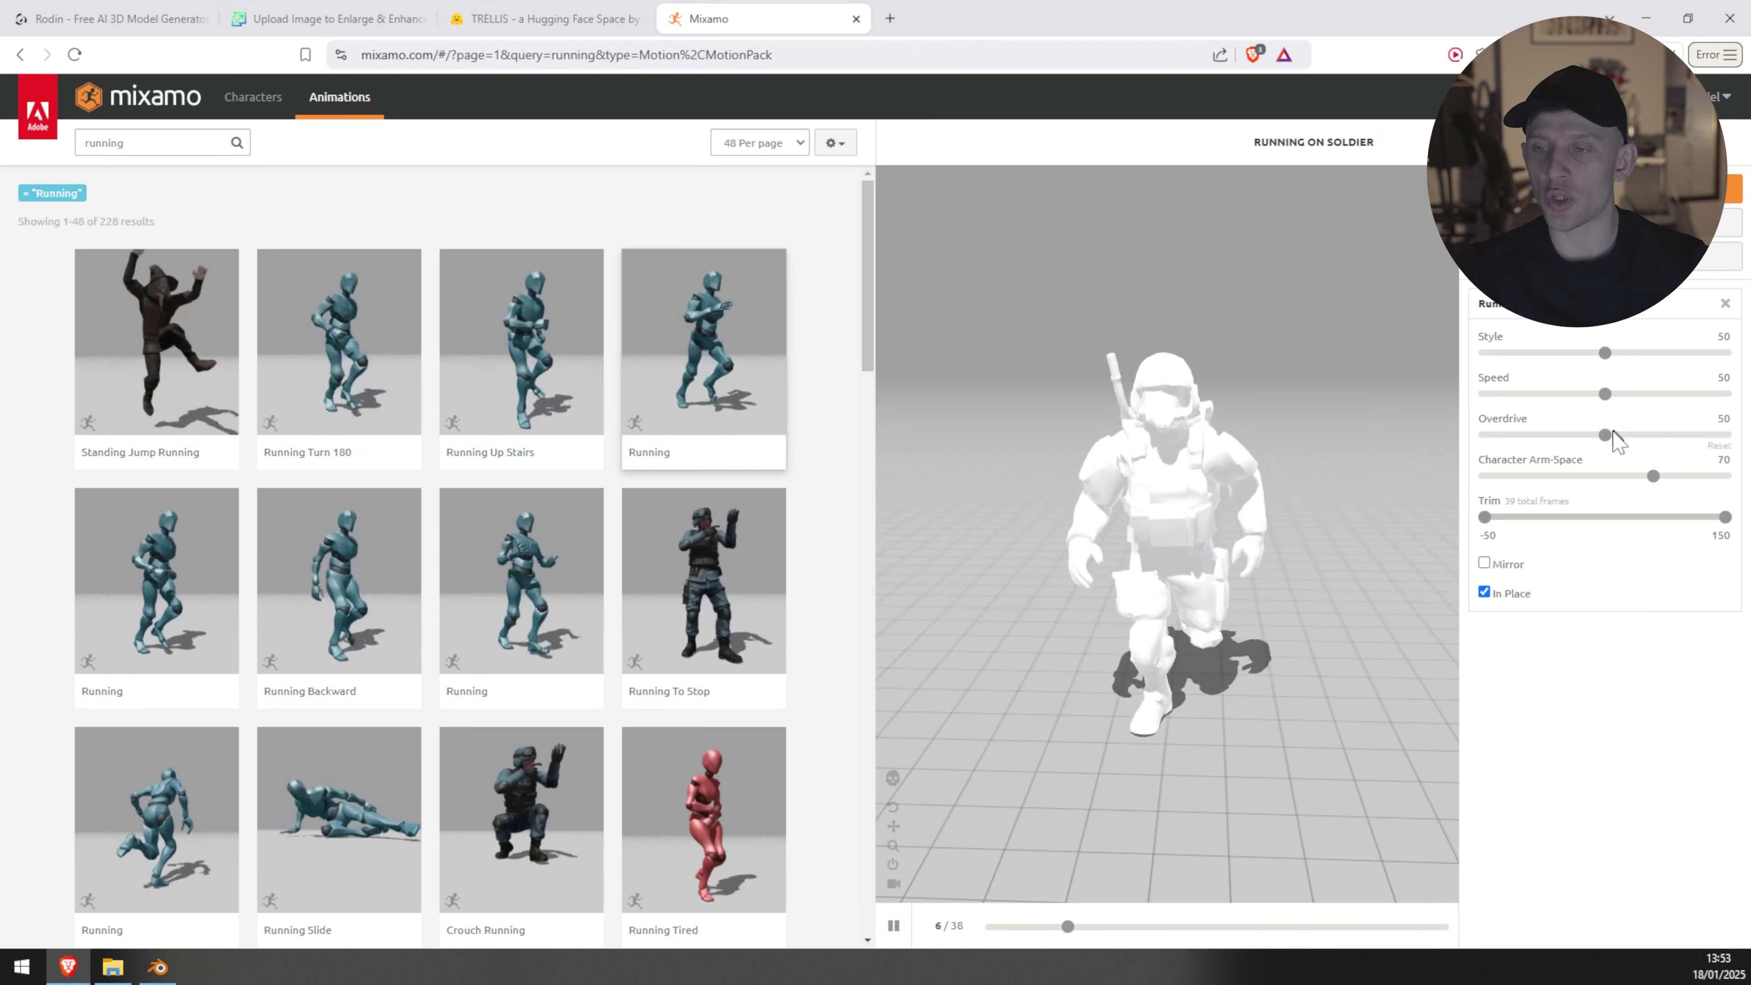
drag(1627, 440, 1627, 440)
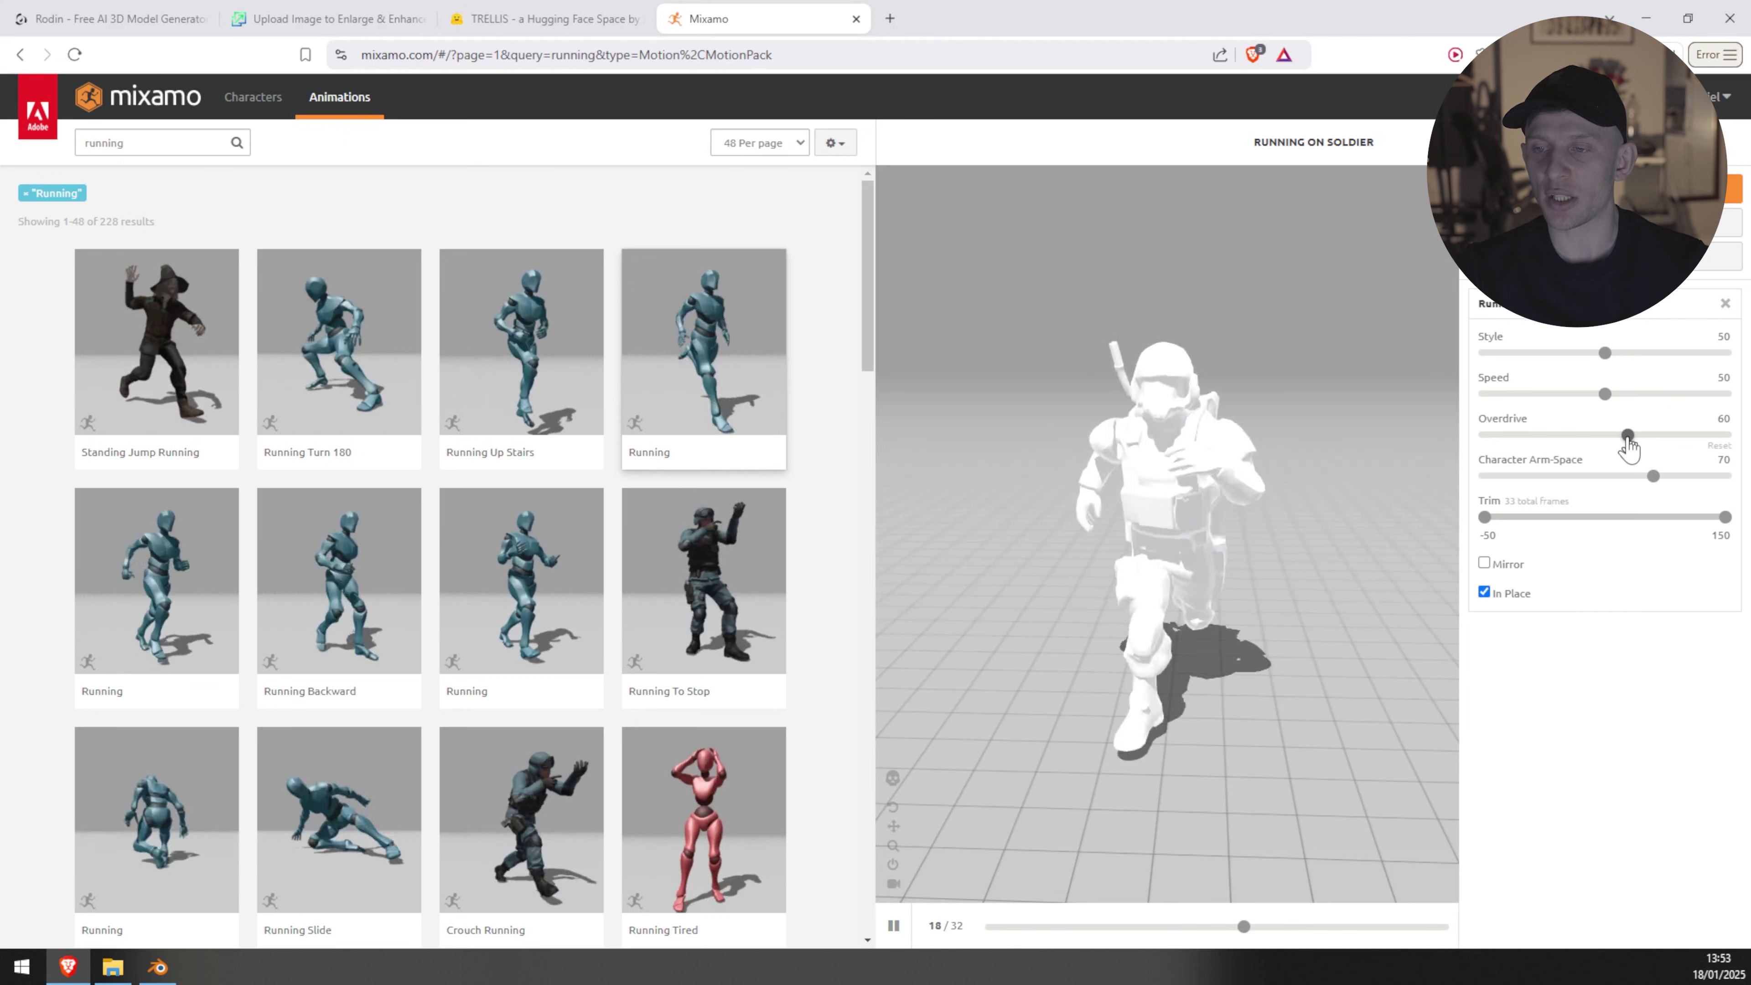
click(1485, 592)
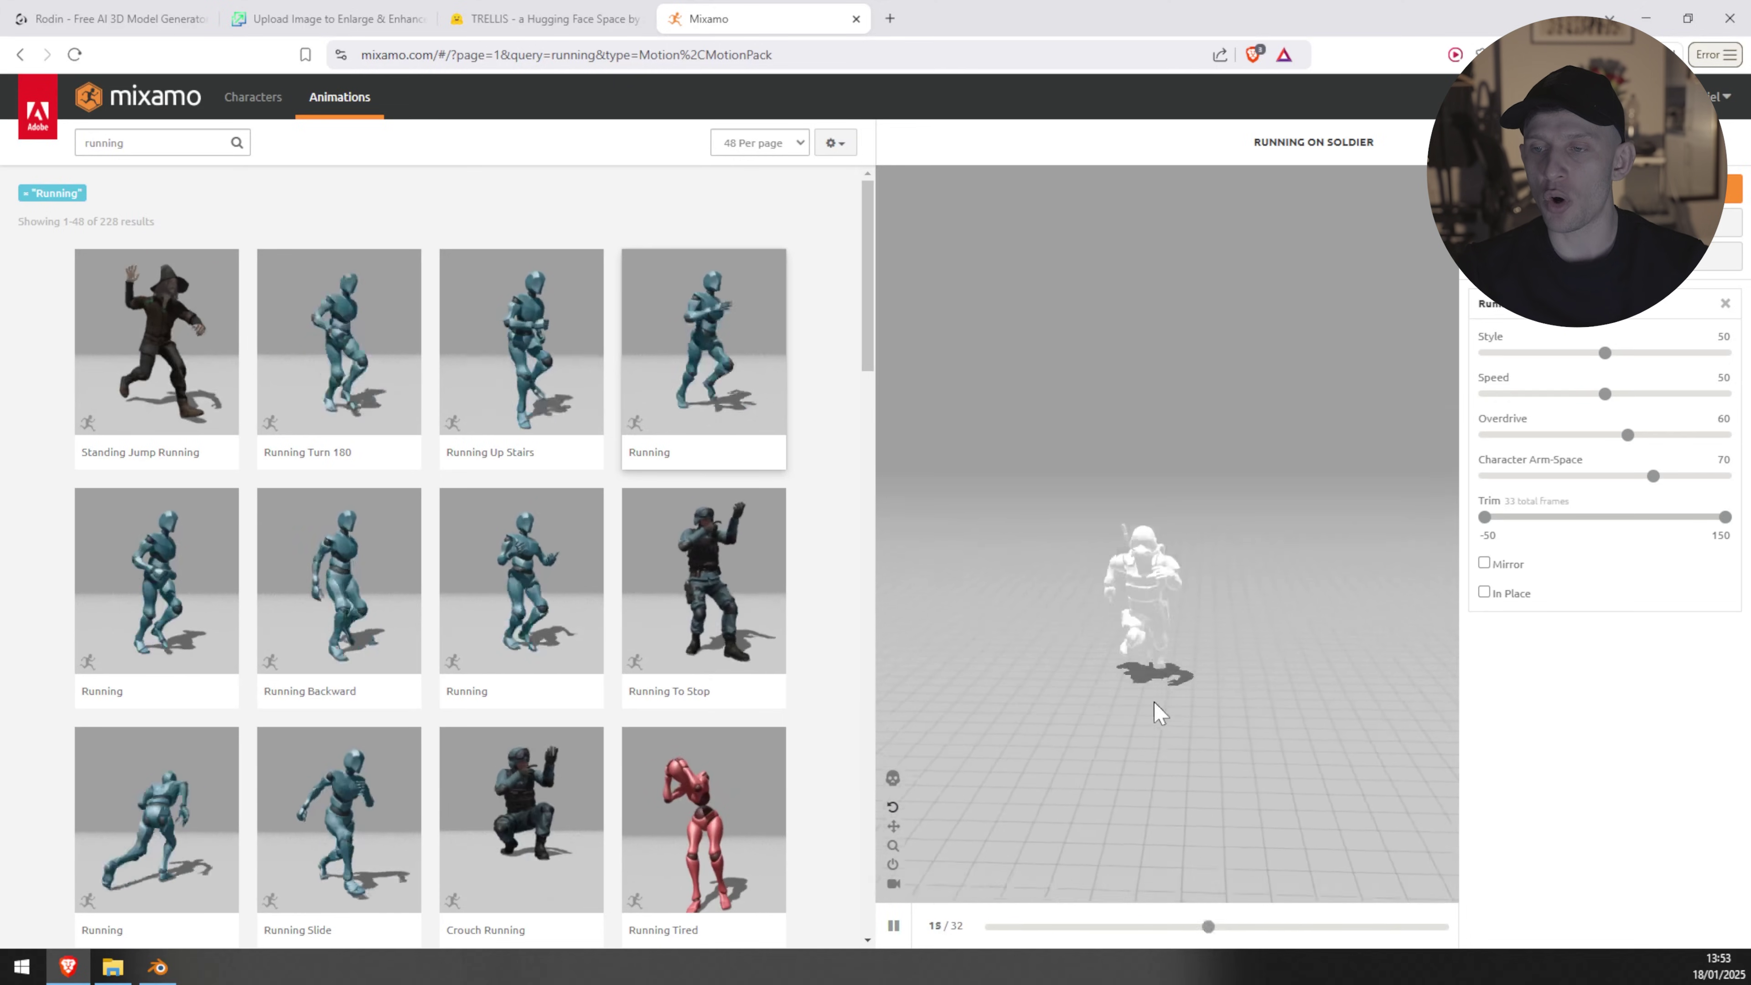
click(1724, 188)
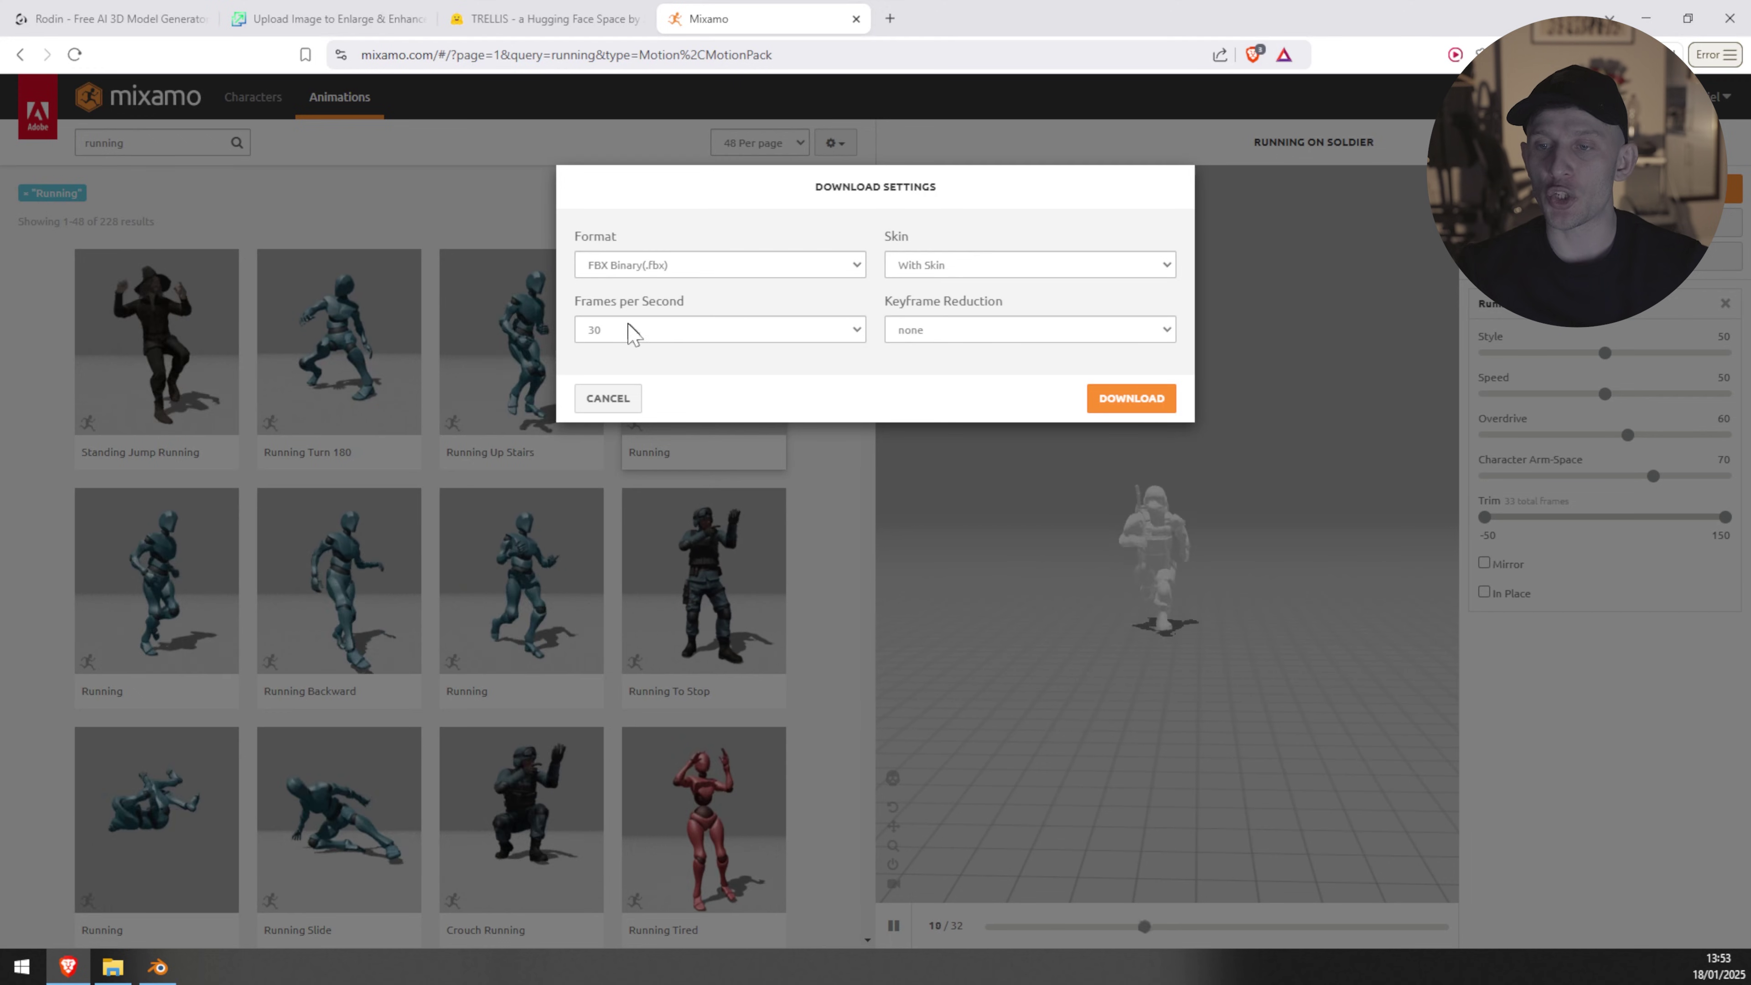
Step: Download the running animation at 24 fps and save it as Running.fbx in the episode folder
click(621, 338)
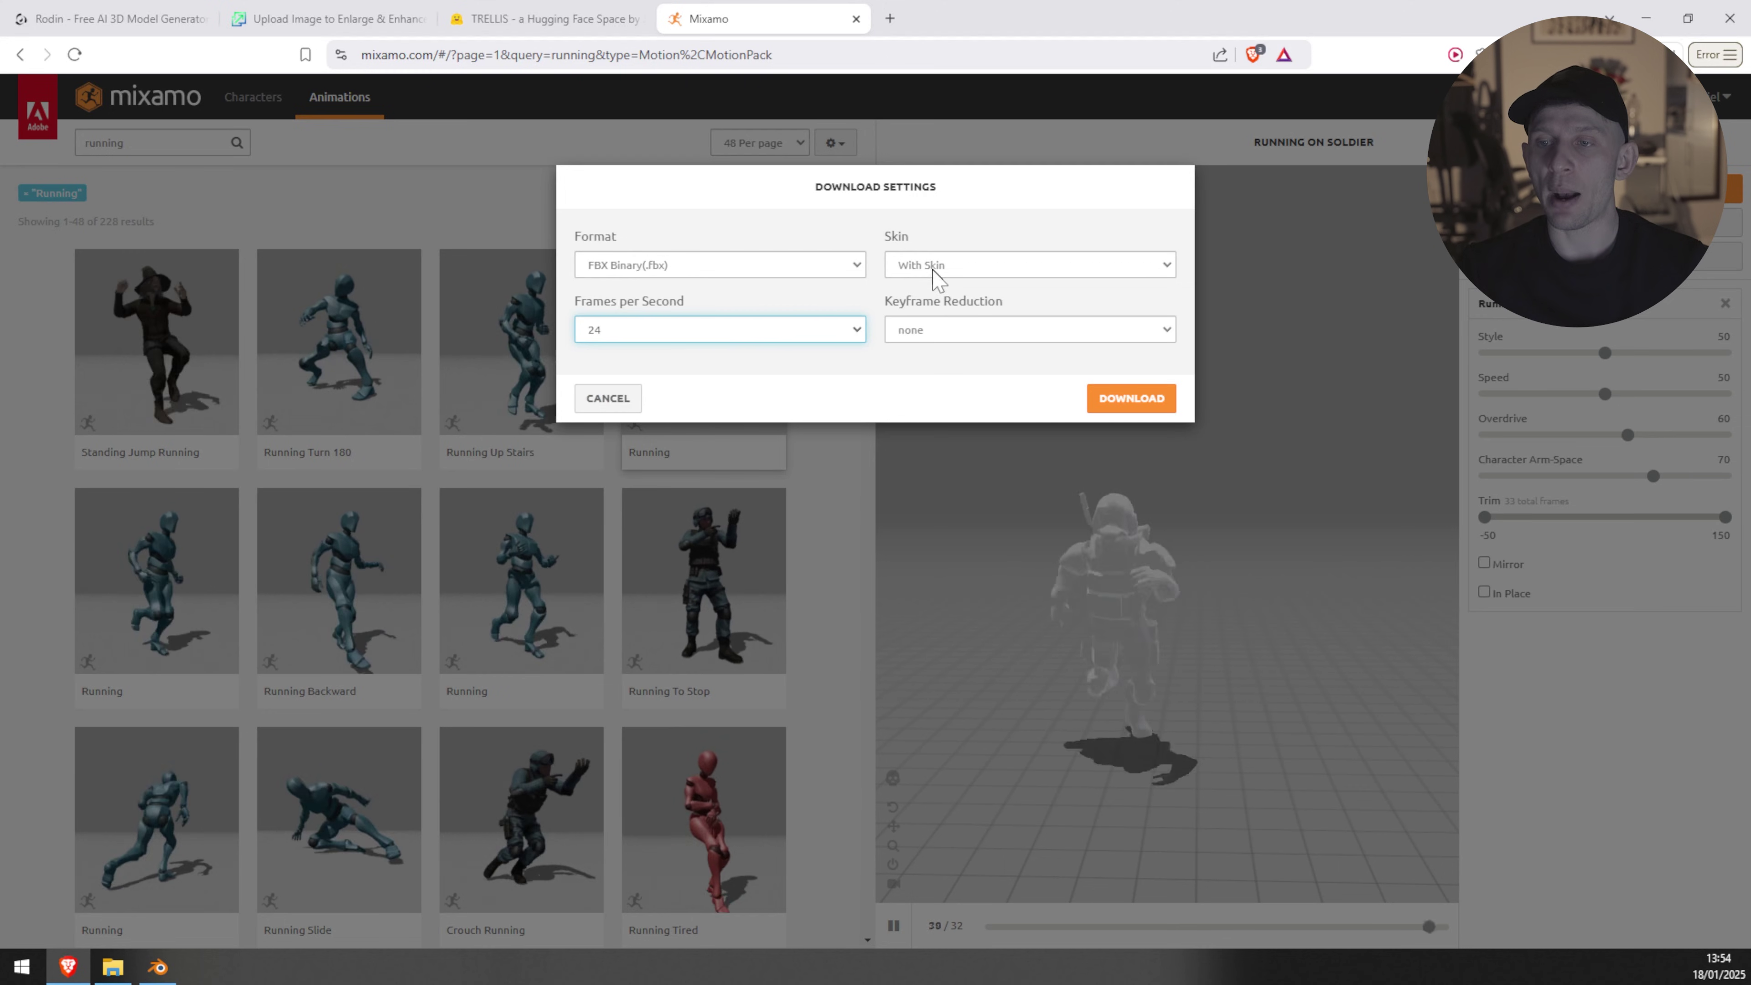
click(1105, 397)
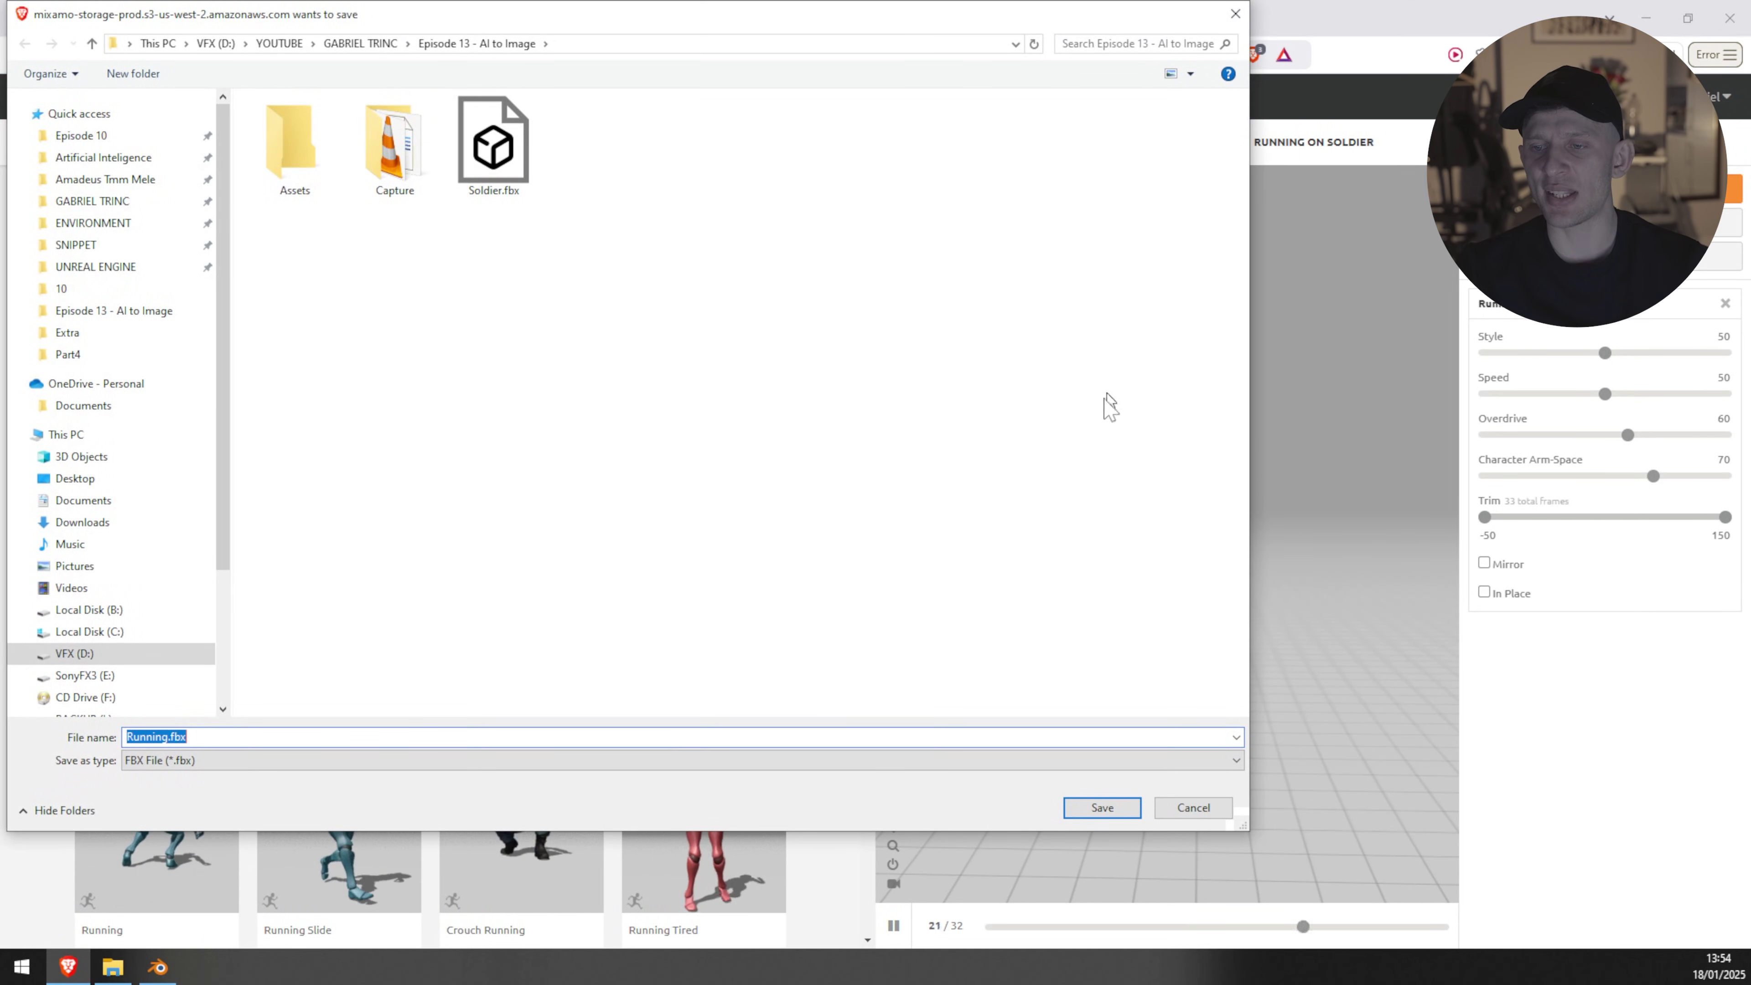
click(1102, 807)
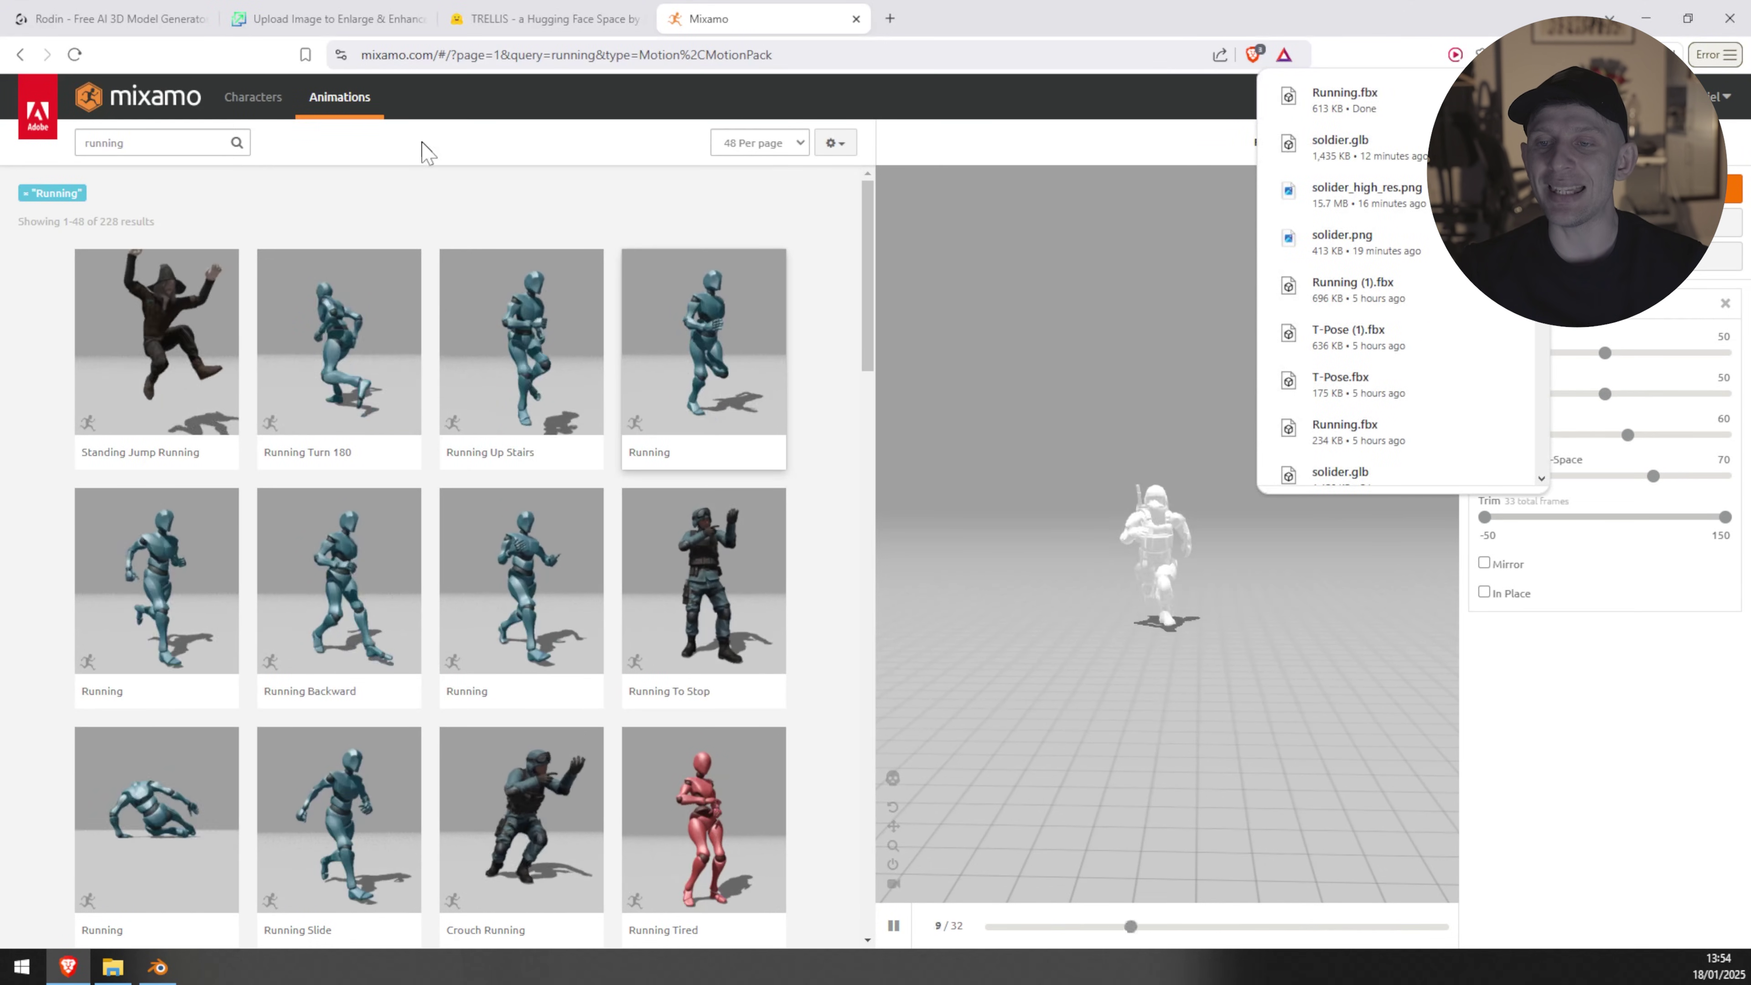
click(151, 143)
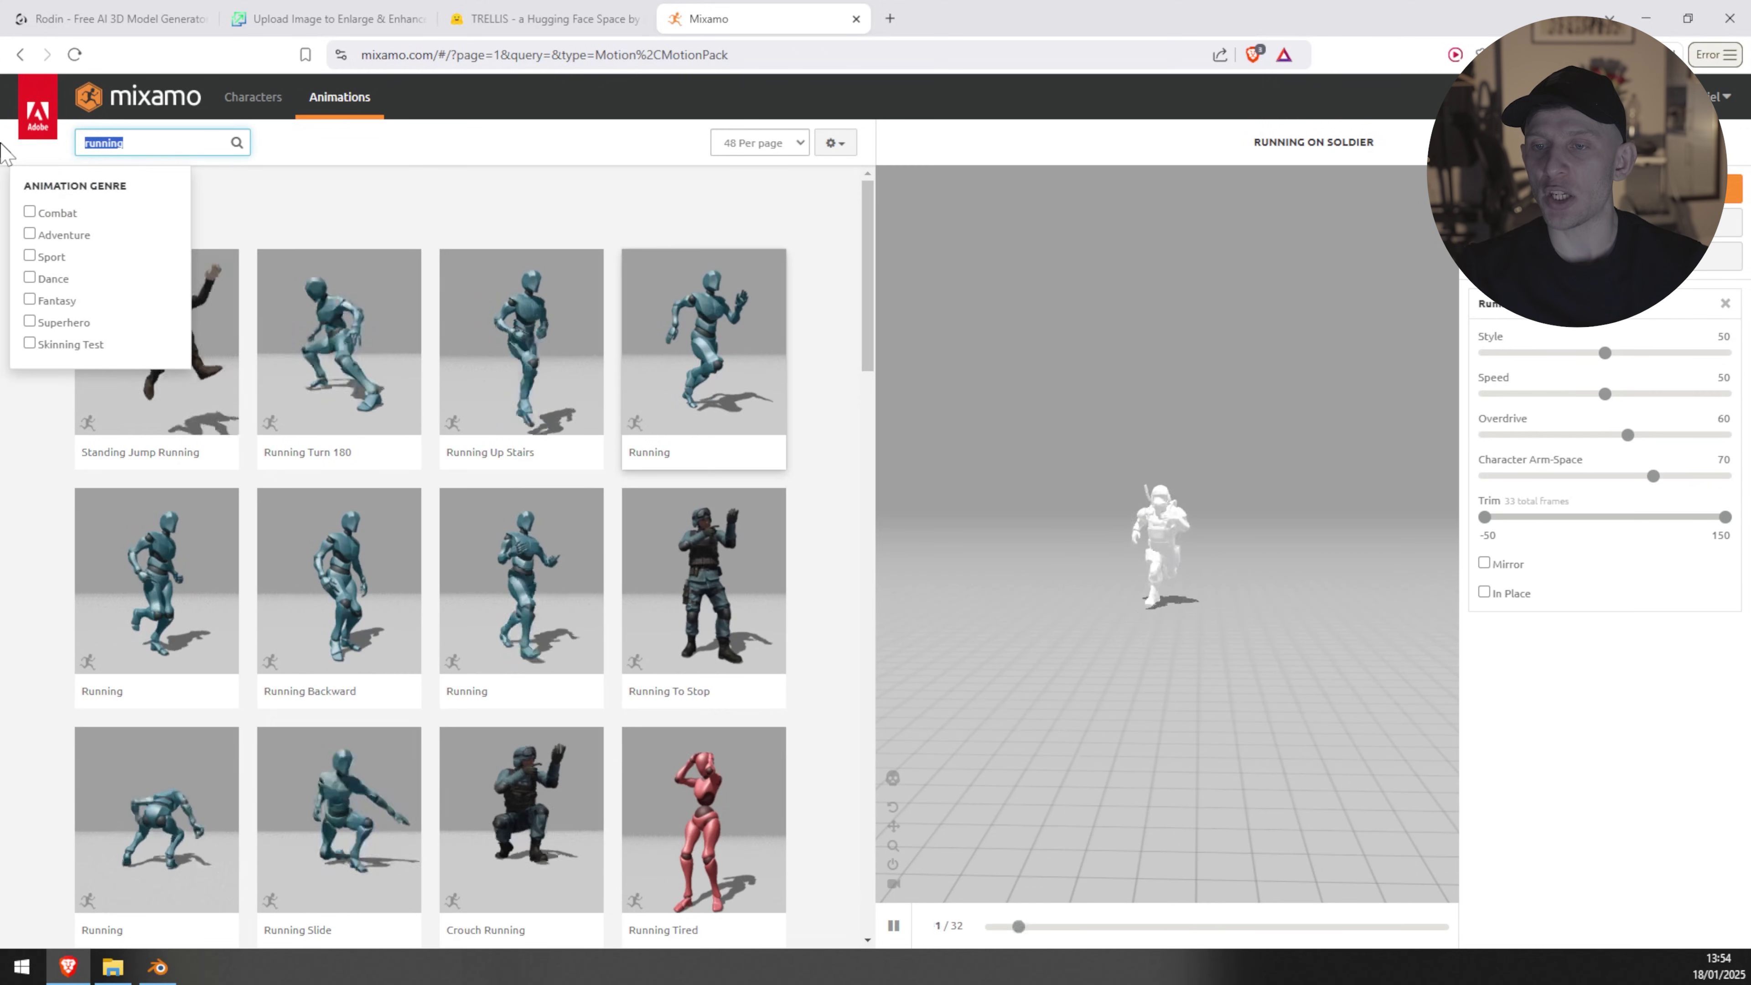
Step: Replace the search with 'T Pose', apply the T-Pose to the soldier and download it
key(BackSpace)
text(T Pose)
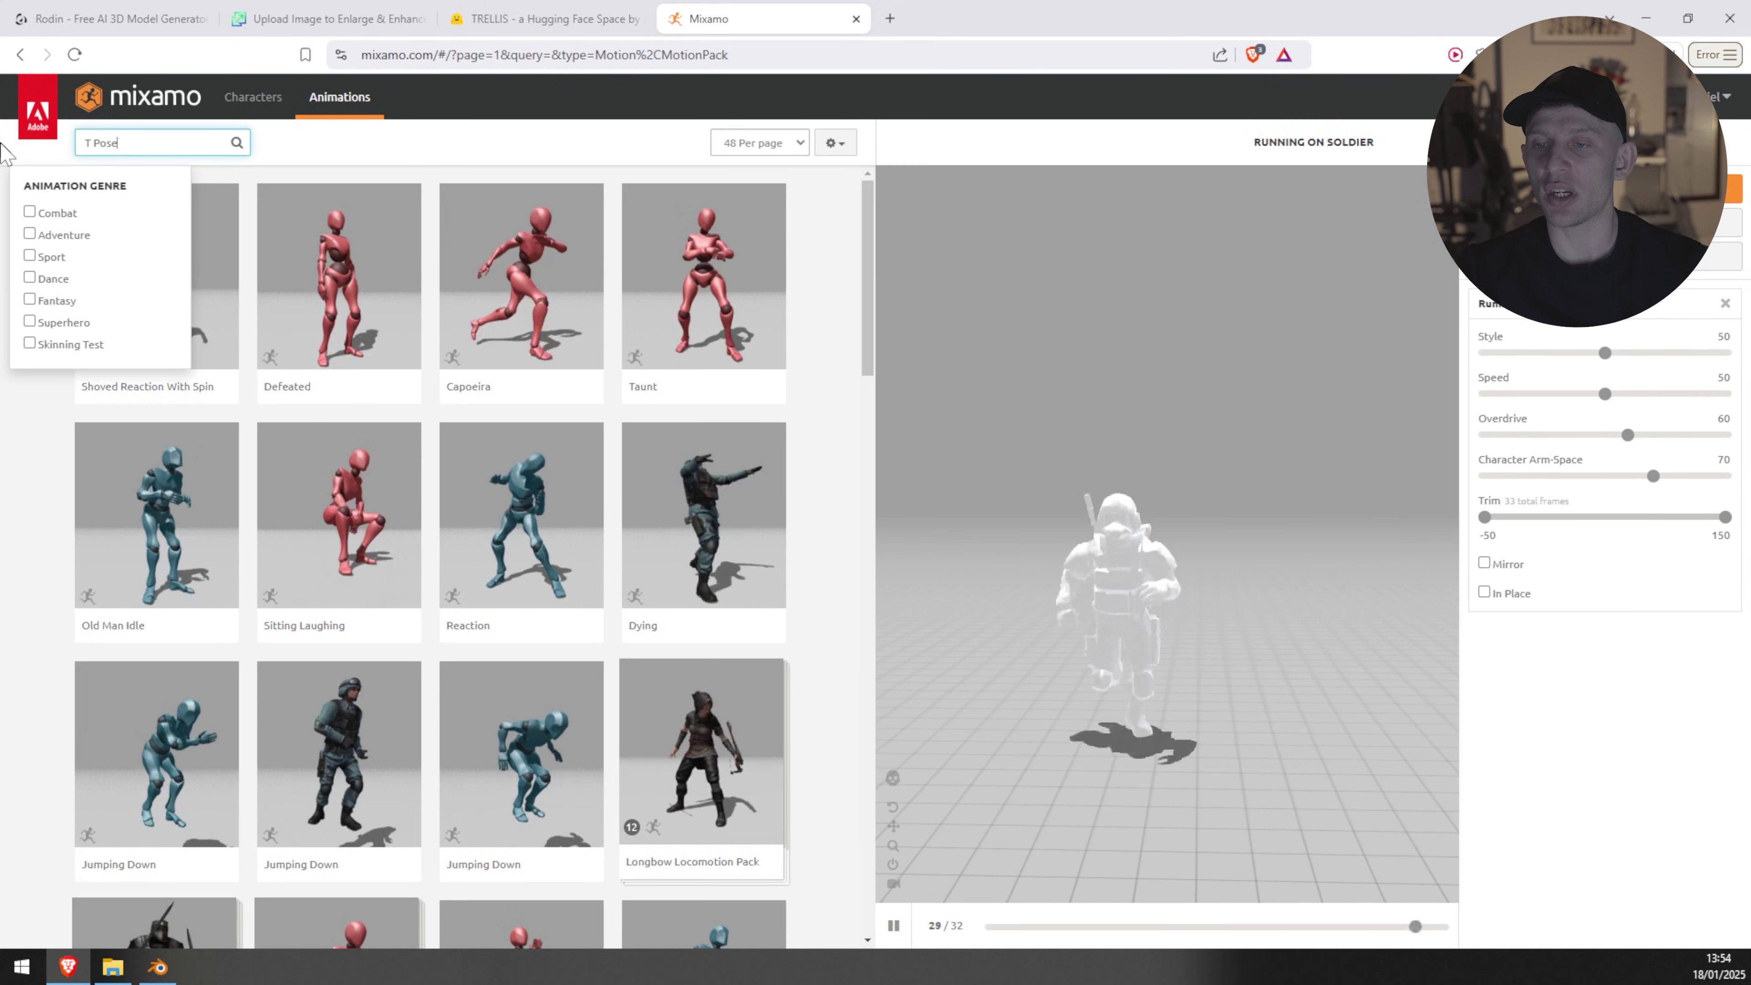
click(218, 279)
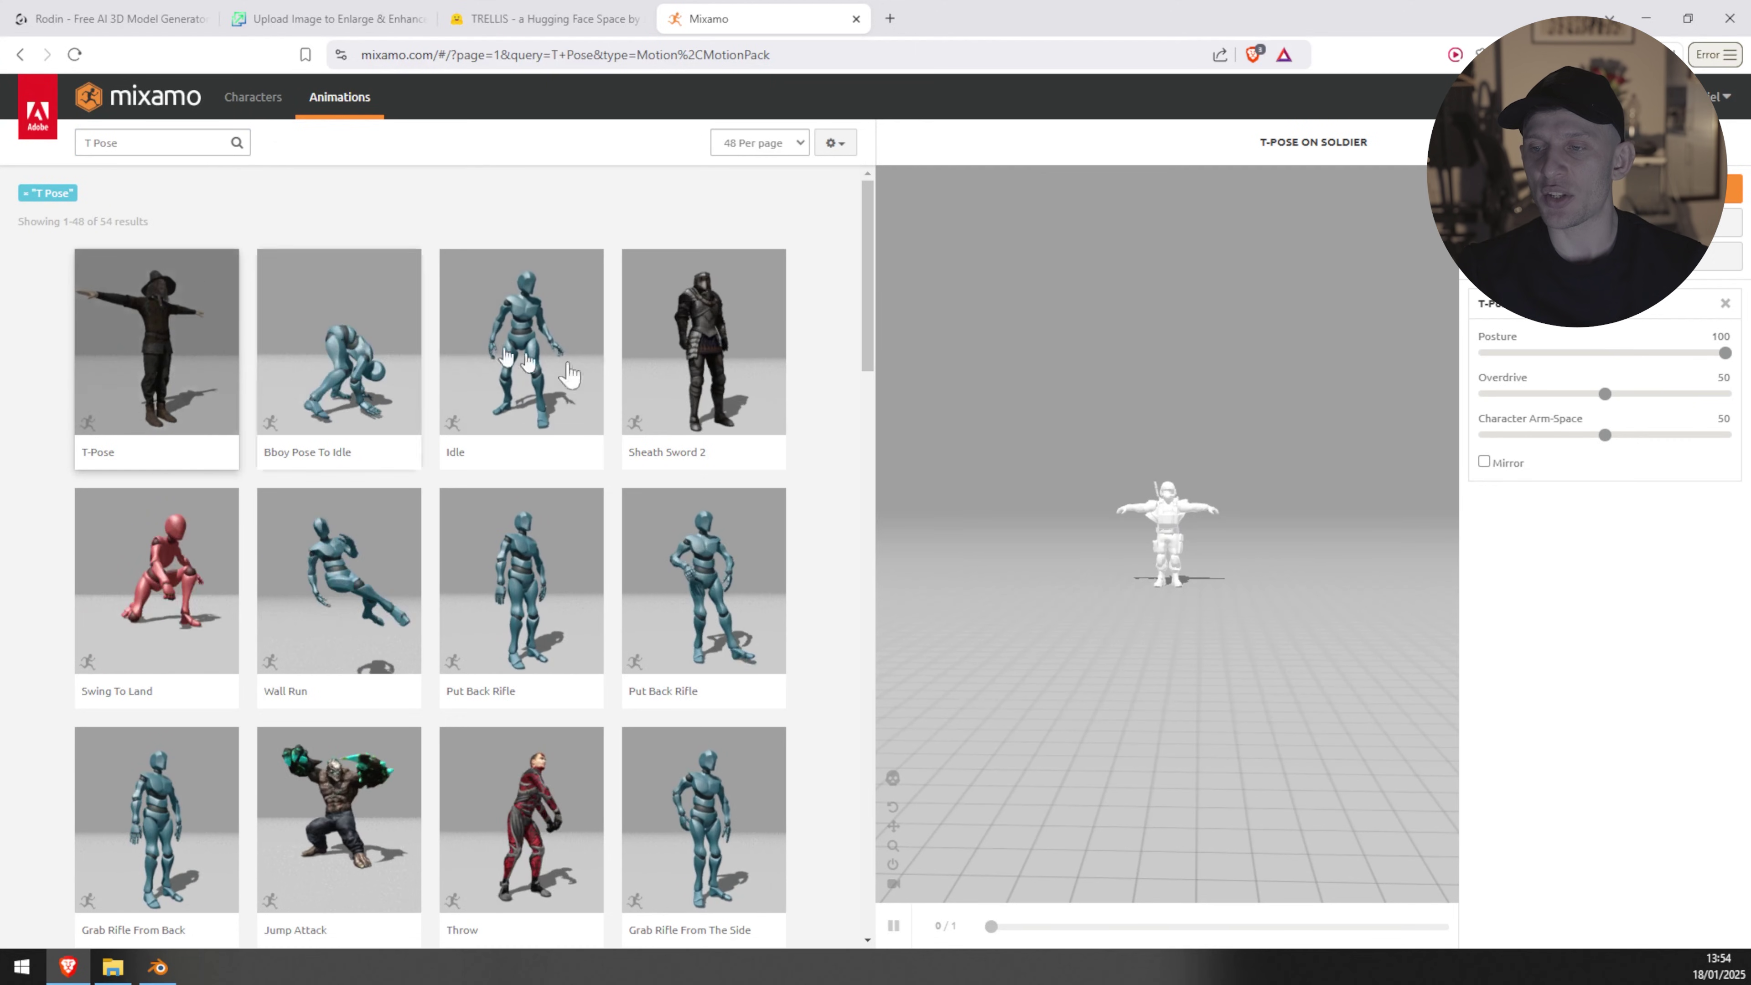
scroll(1087, 512, up, 5)
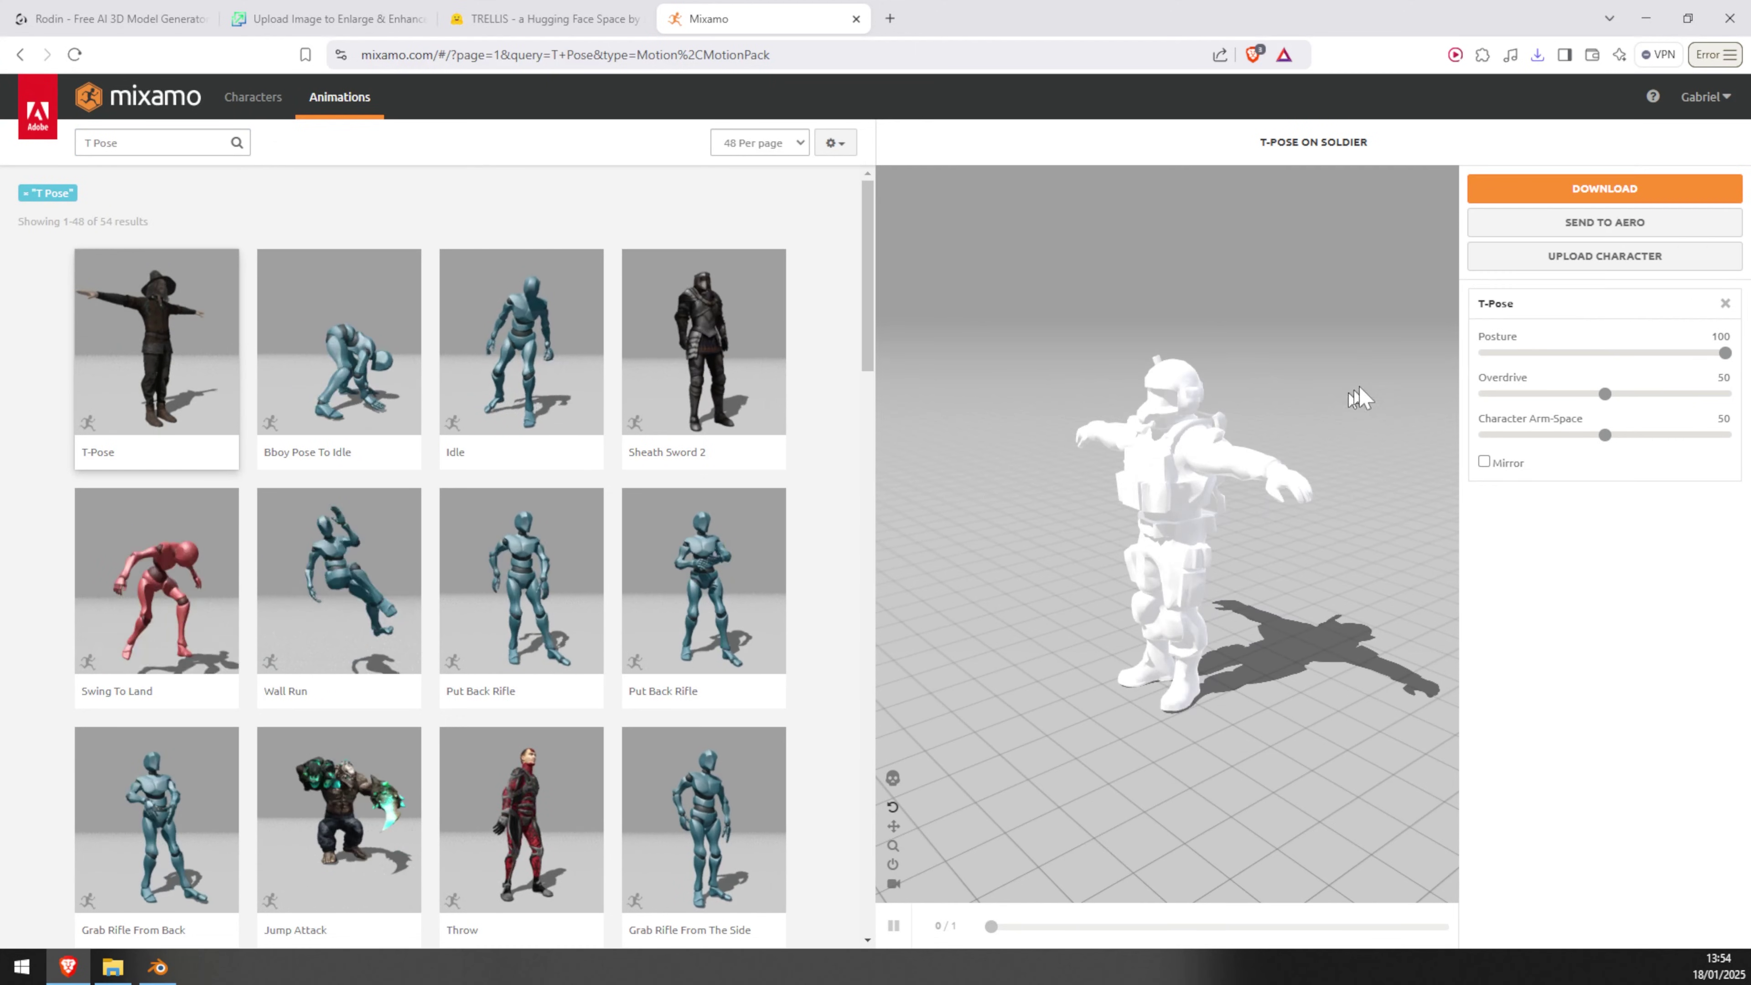
click(1599, 193)
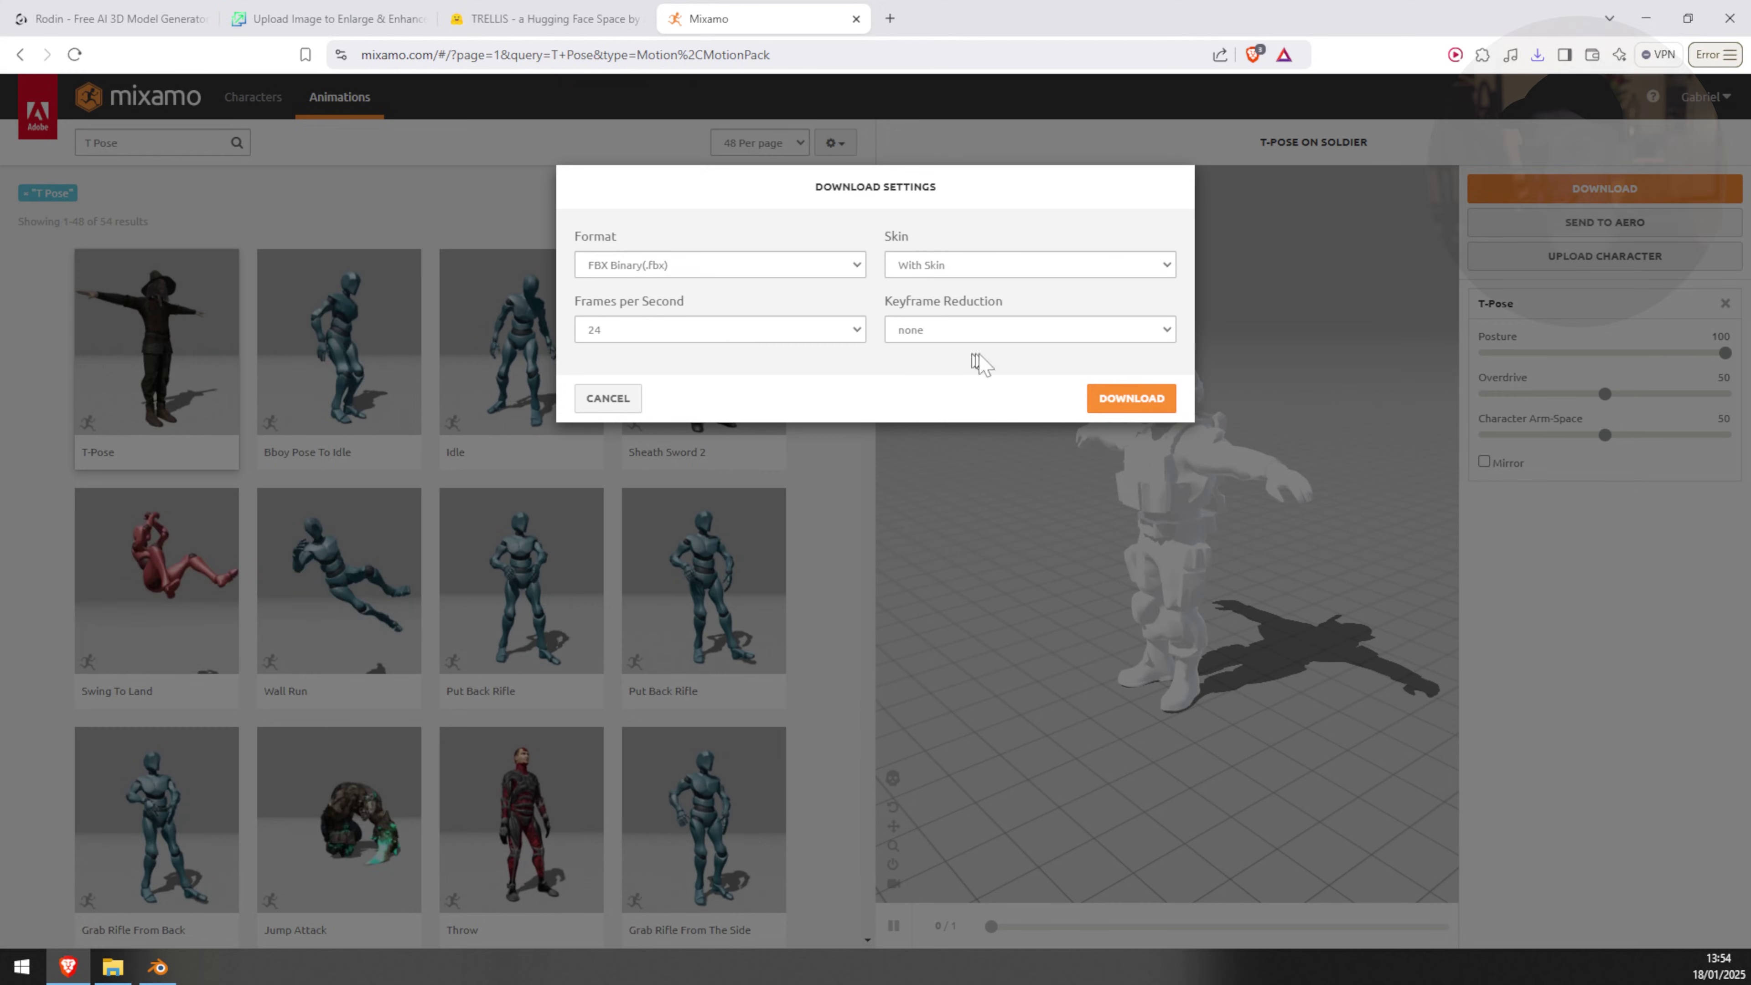
click(1132, 400)
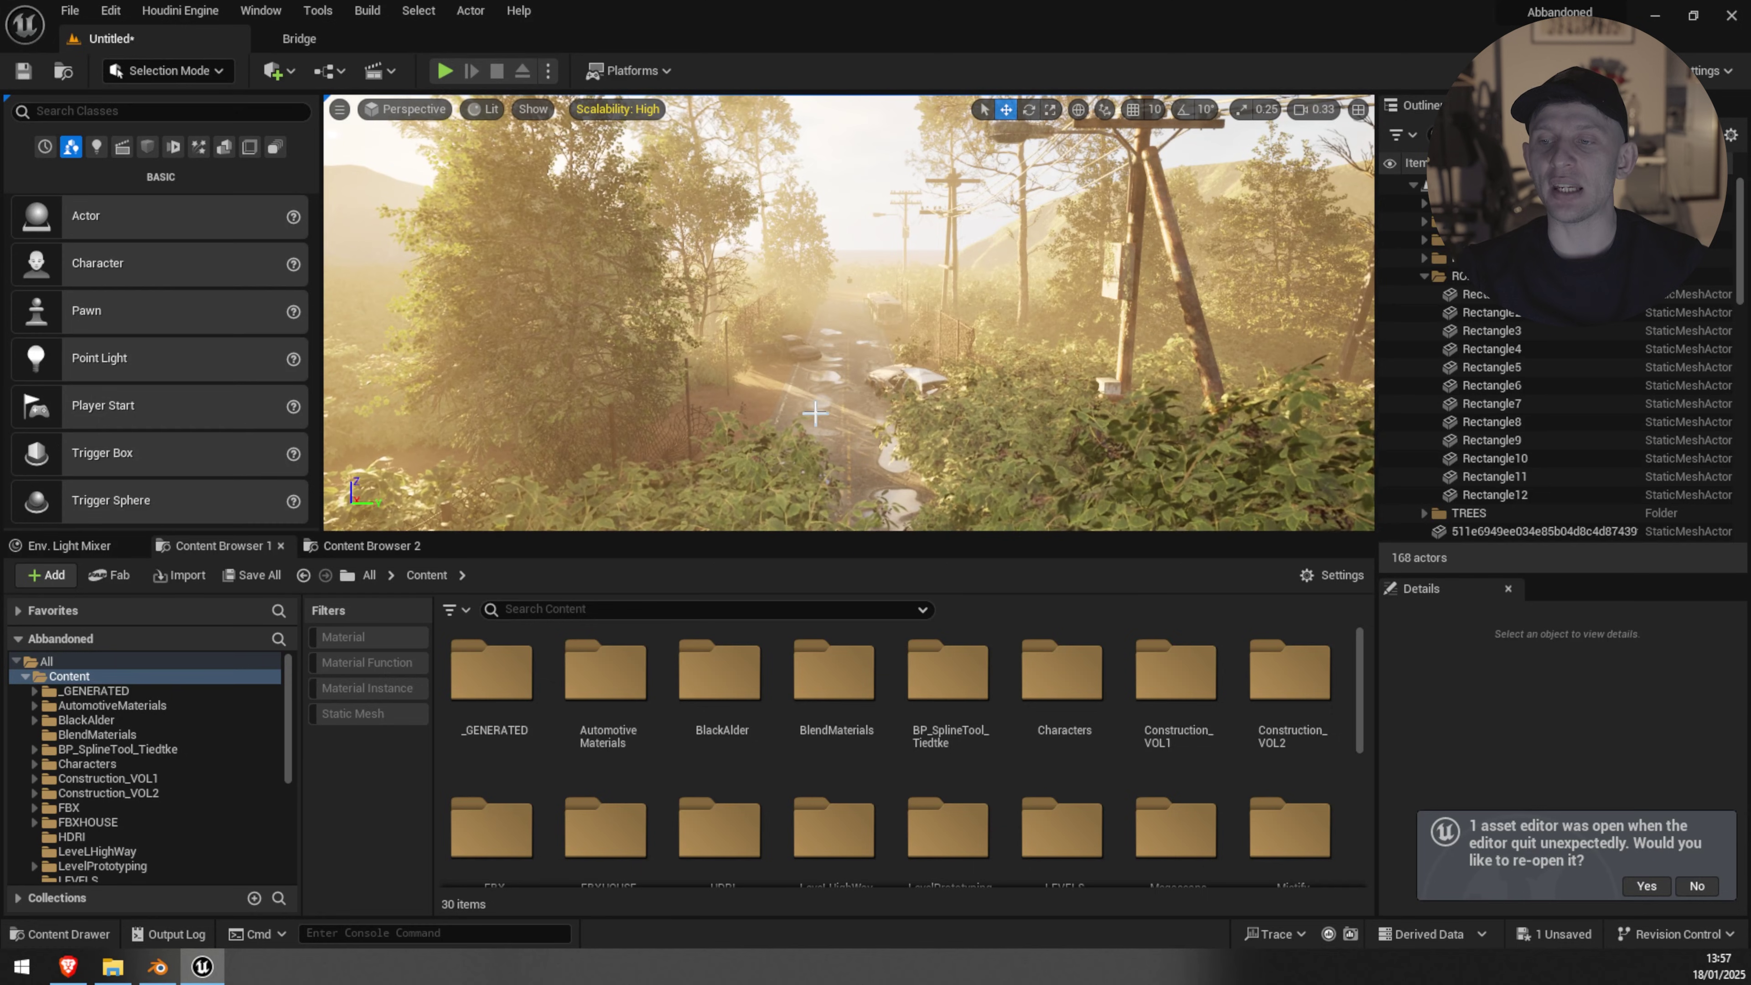
Step: Add a new folder named Soldier in the Content Browser and open it
right_click(443, 752)
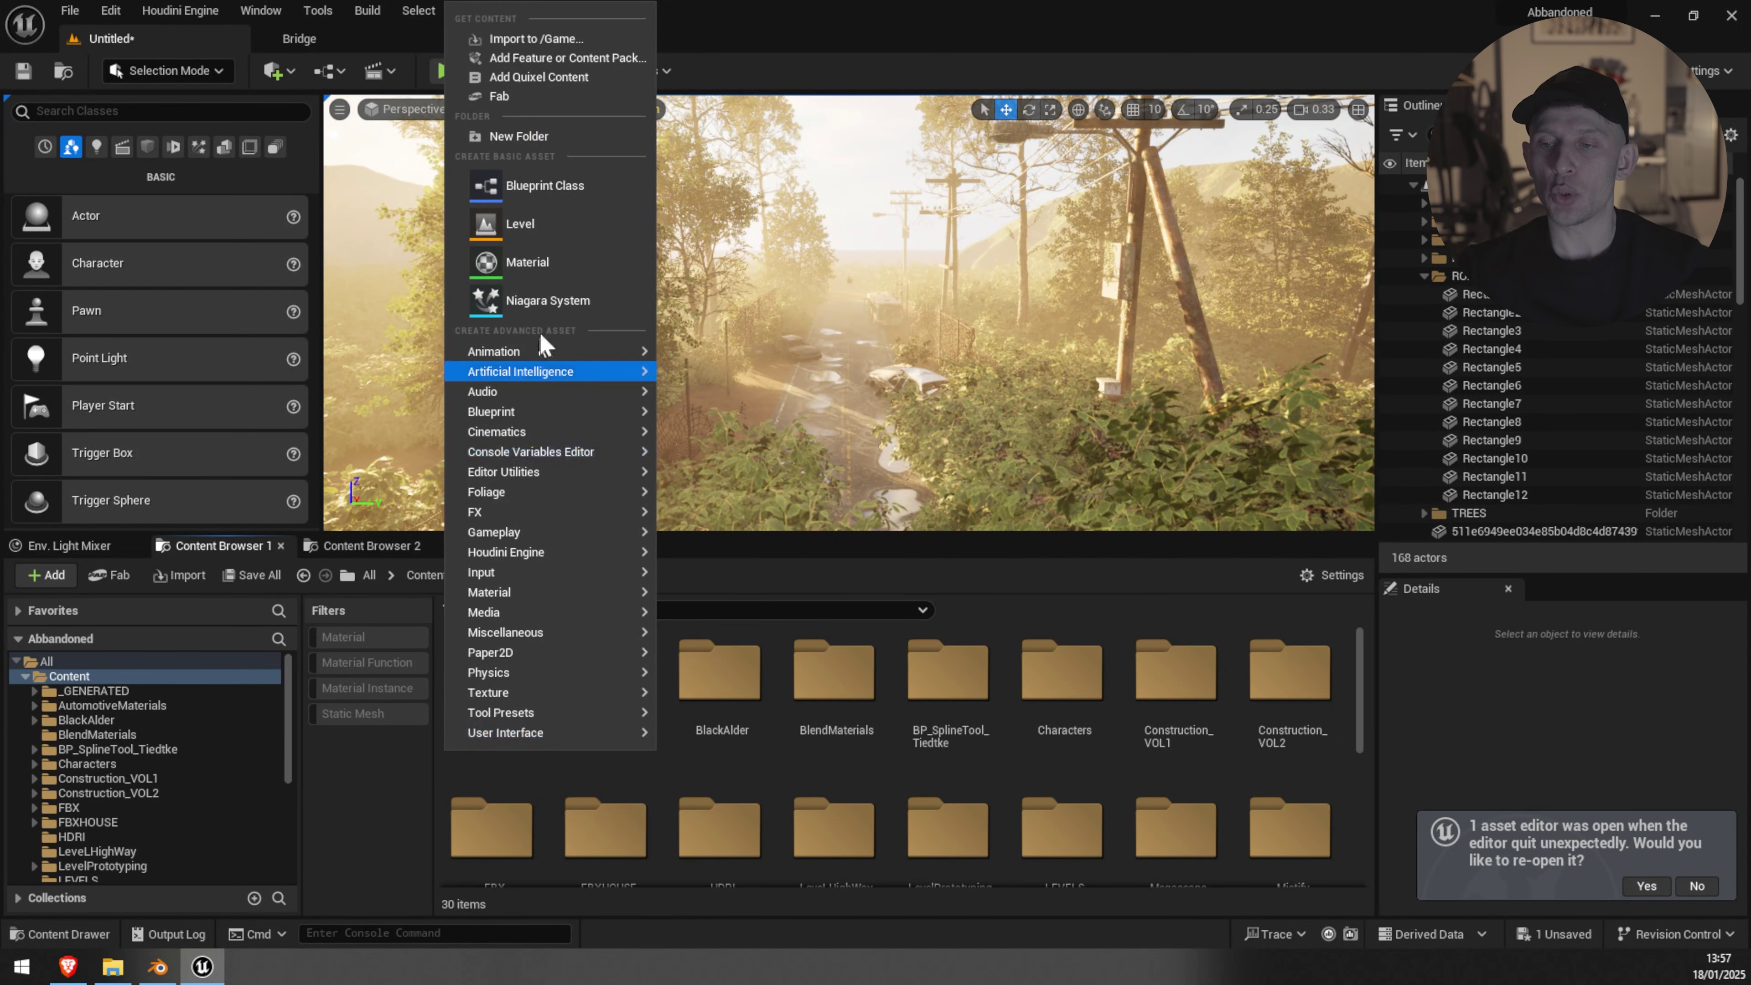
click(574, 138)
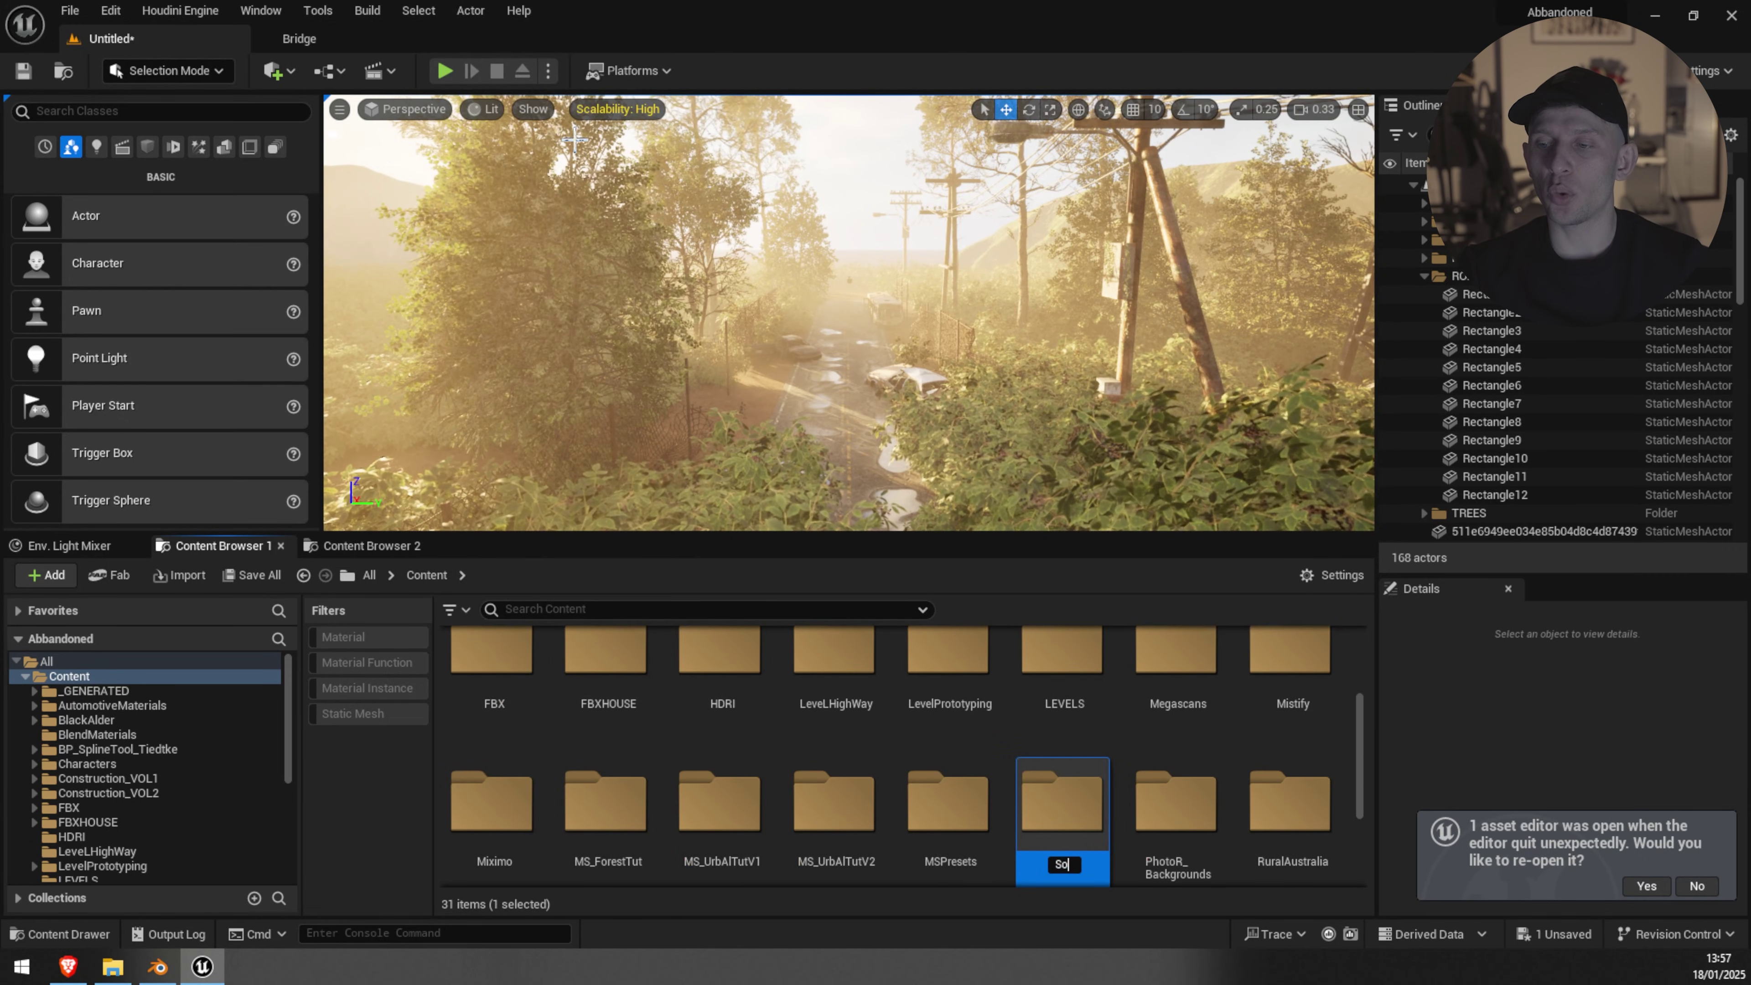
text(Soldier)
key(Return)
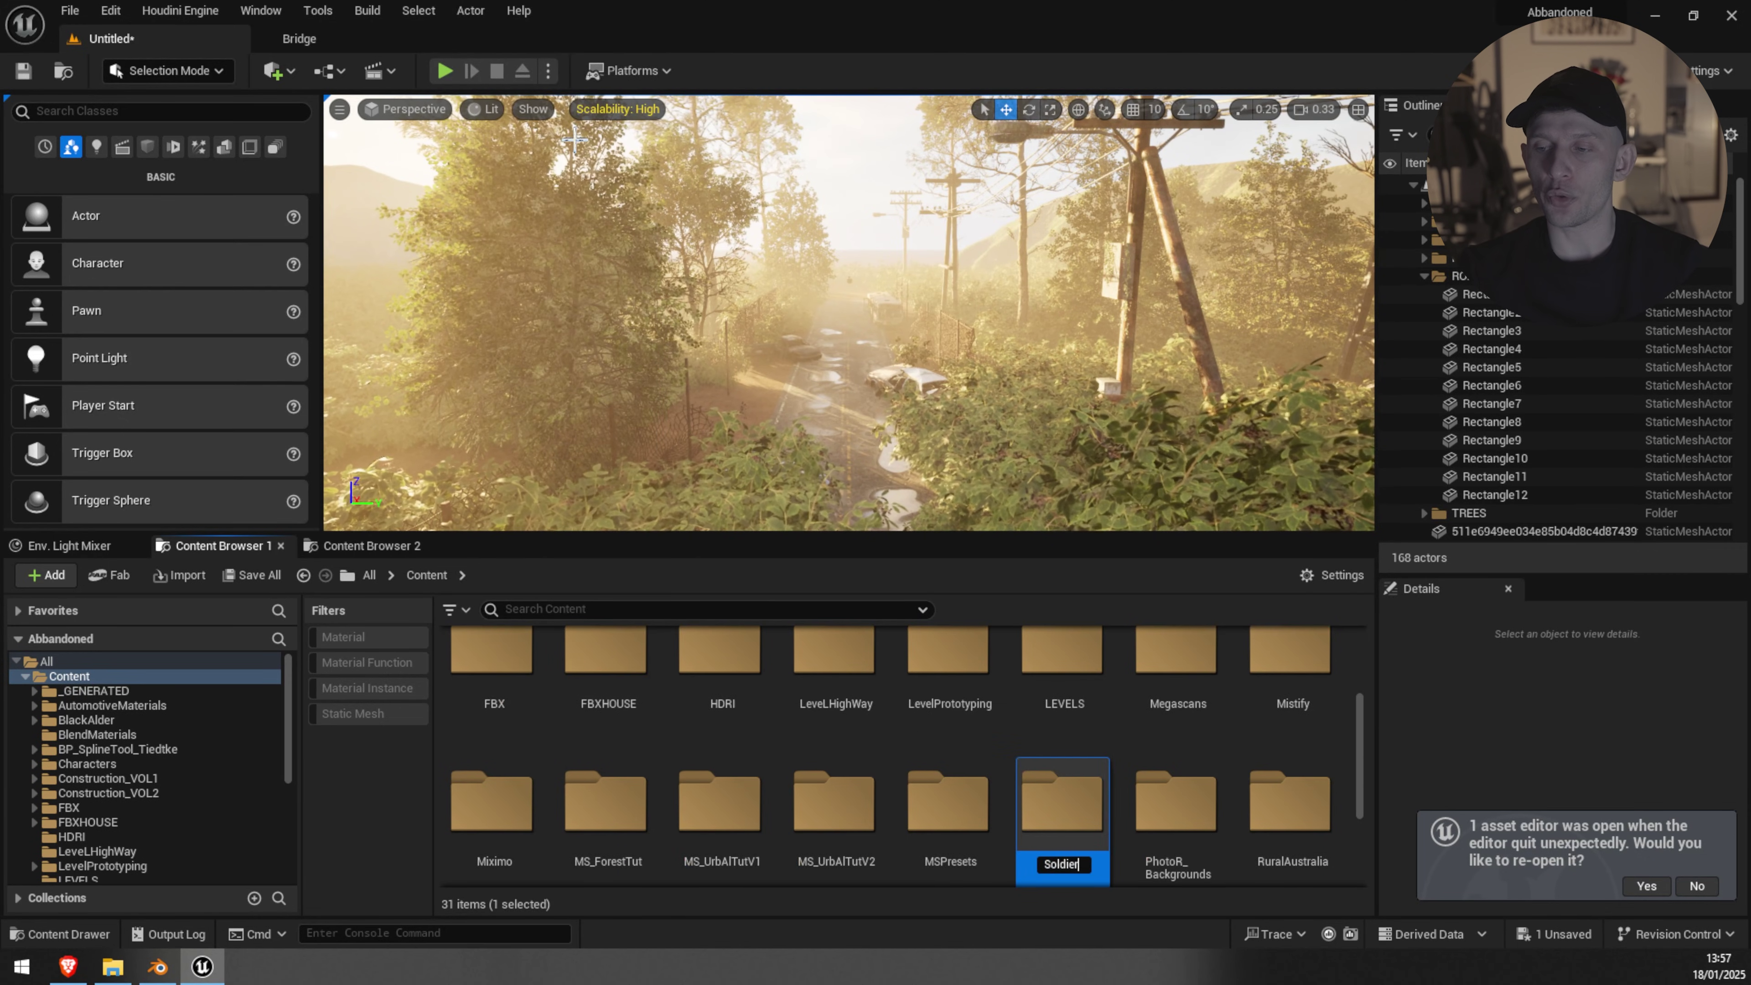
double_click(502, 818)
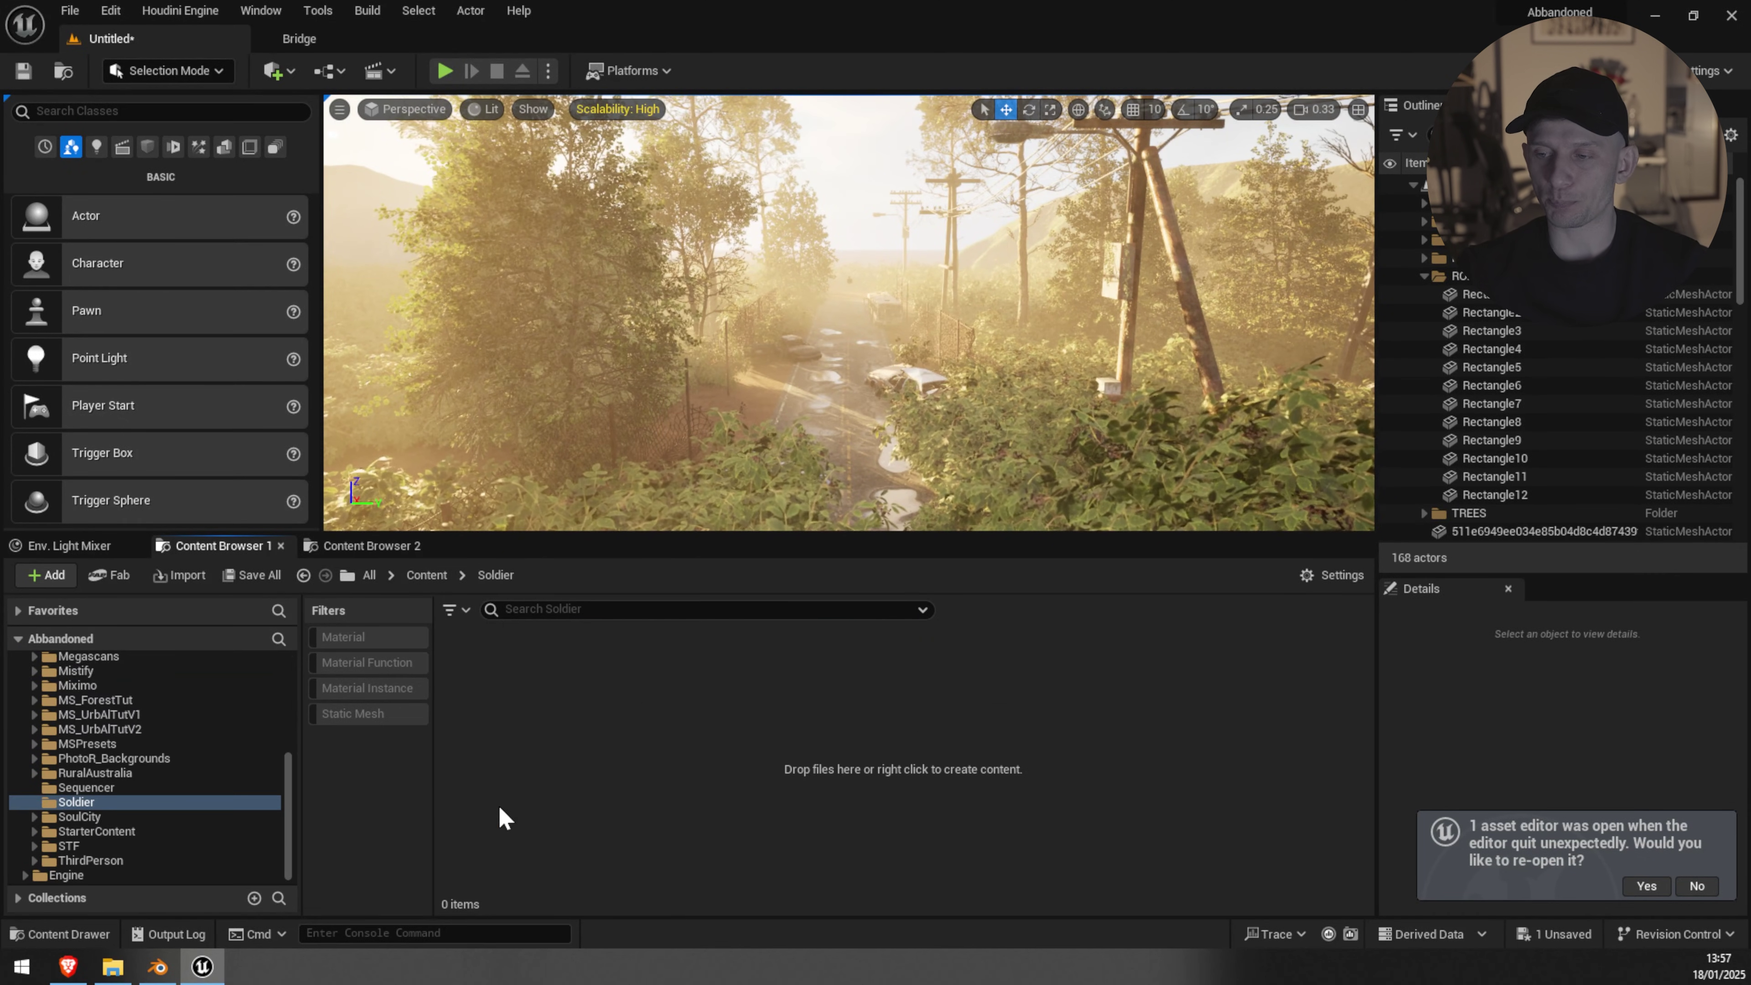
click(112, 966)
Step: Drag T-Pose.fbx into the Soldier folder and import it with the default FBX options
drag(655, 545, 554, 224)
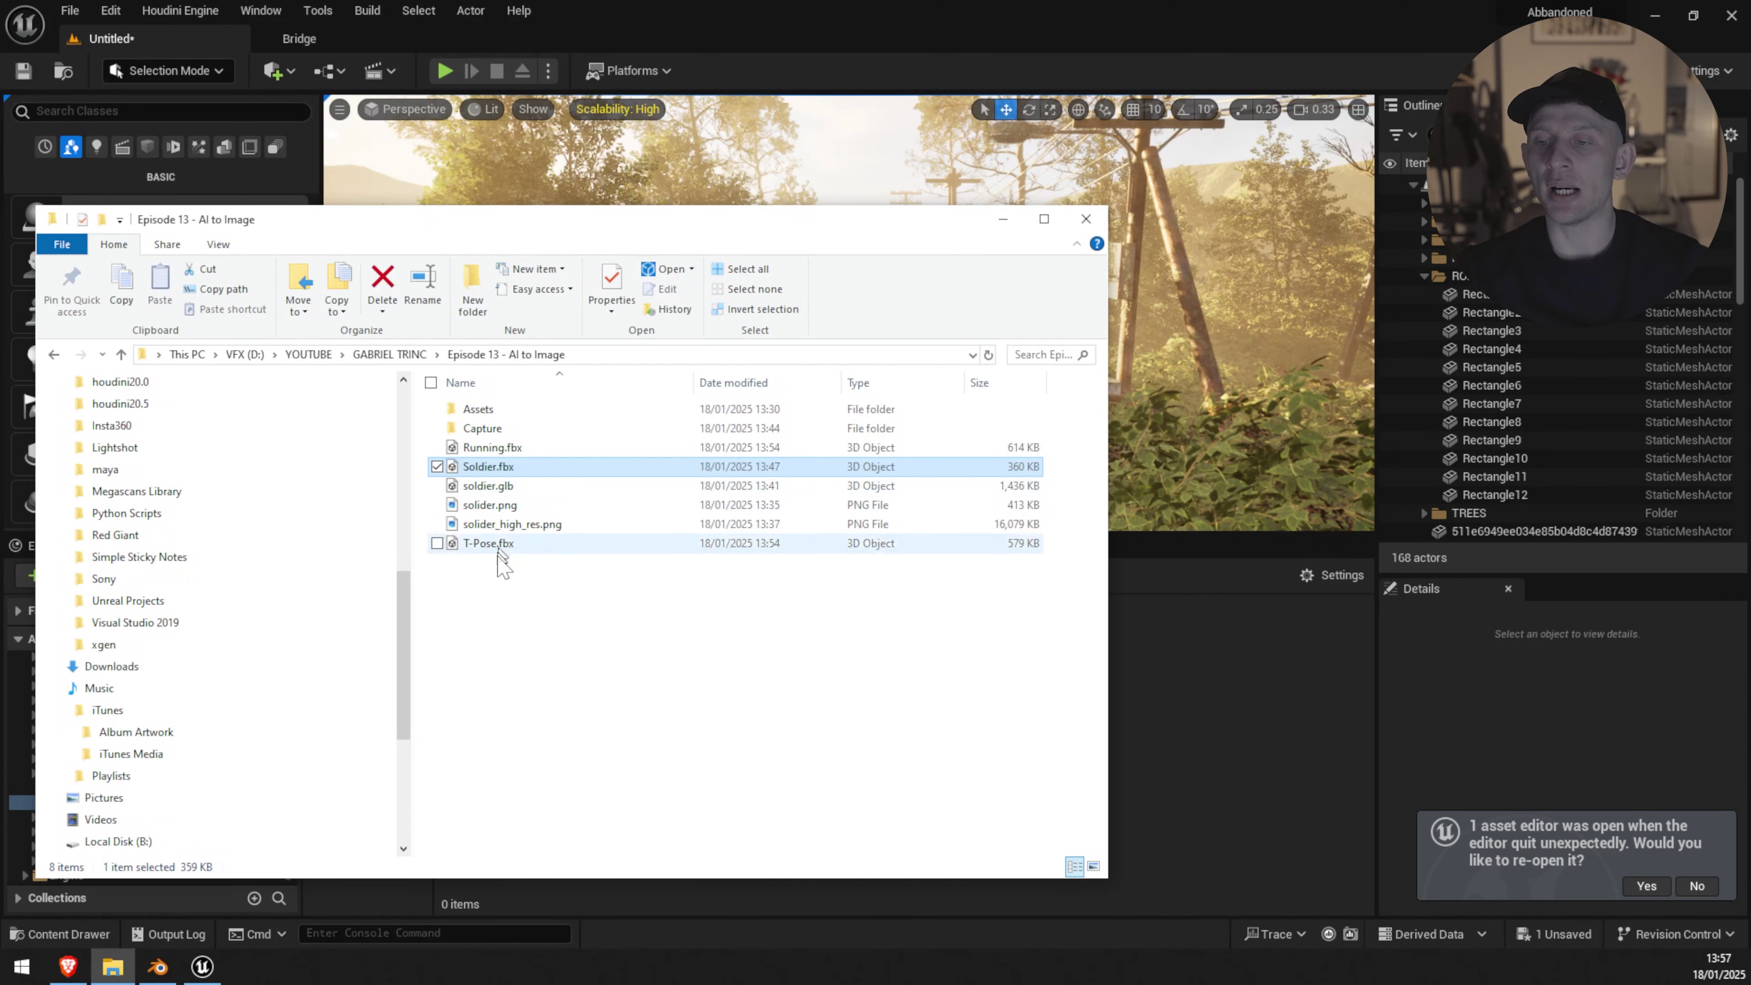
click(471, 547)
drag(489, 557, 1180, 709)
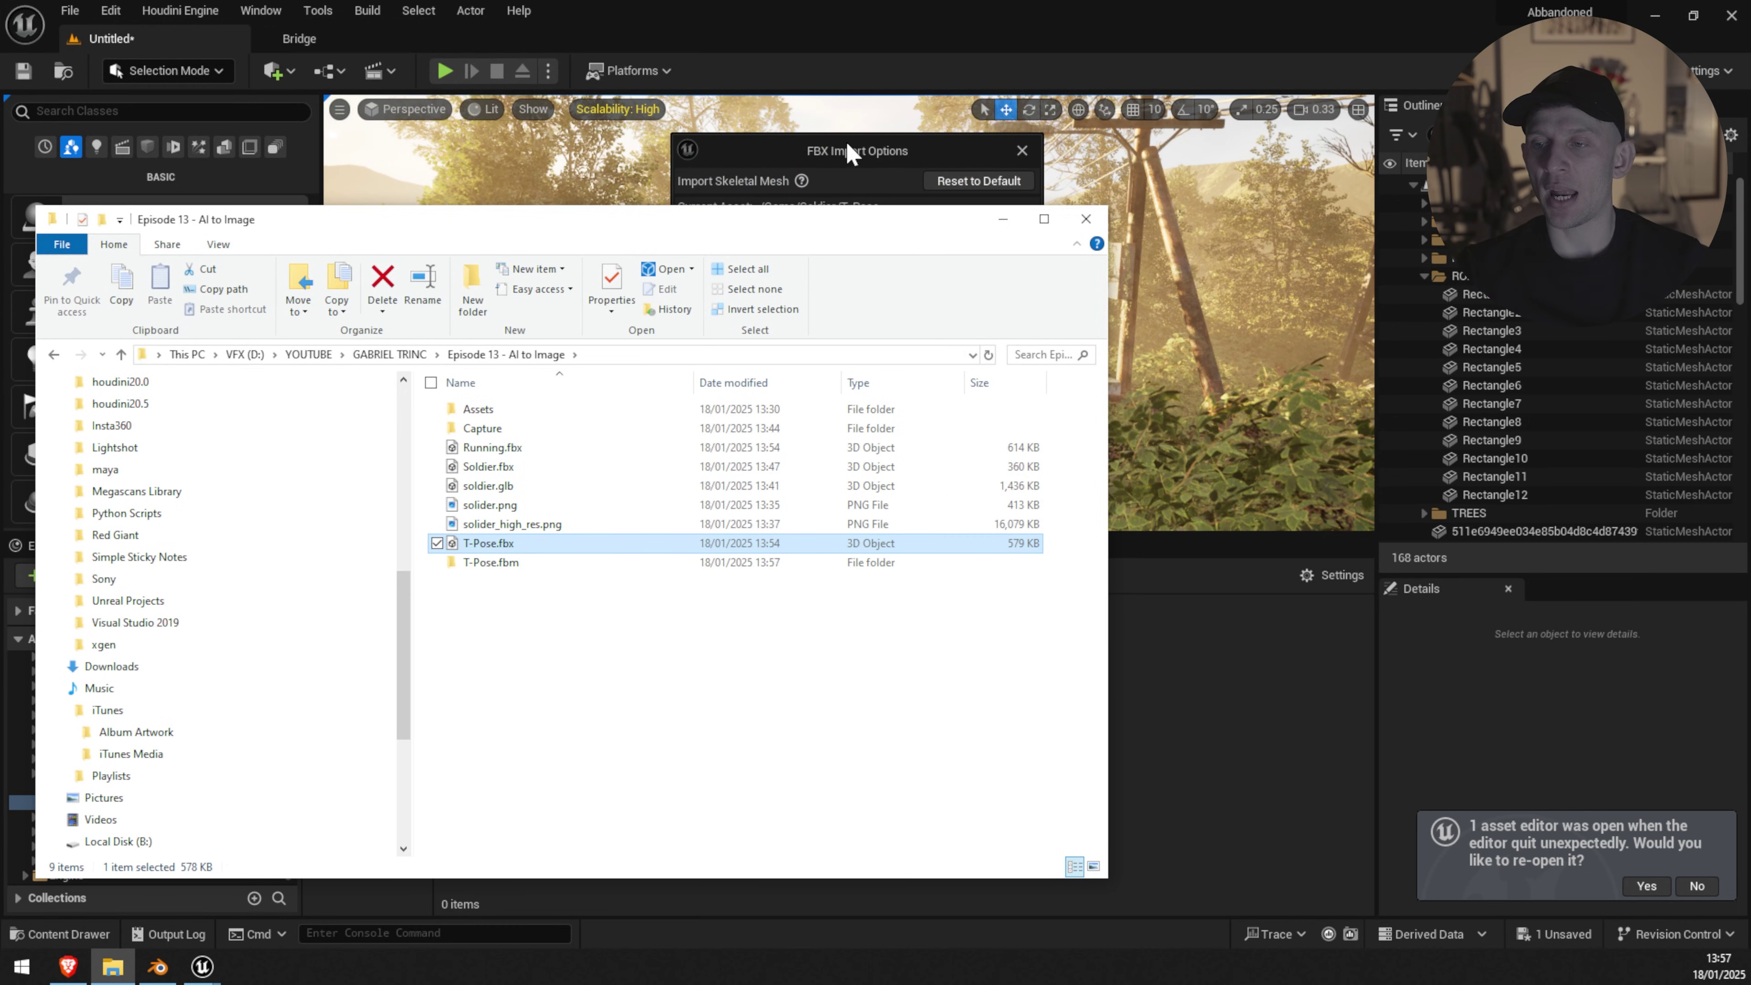
click(847, 144)
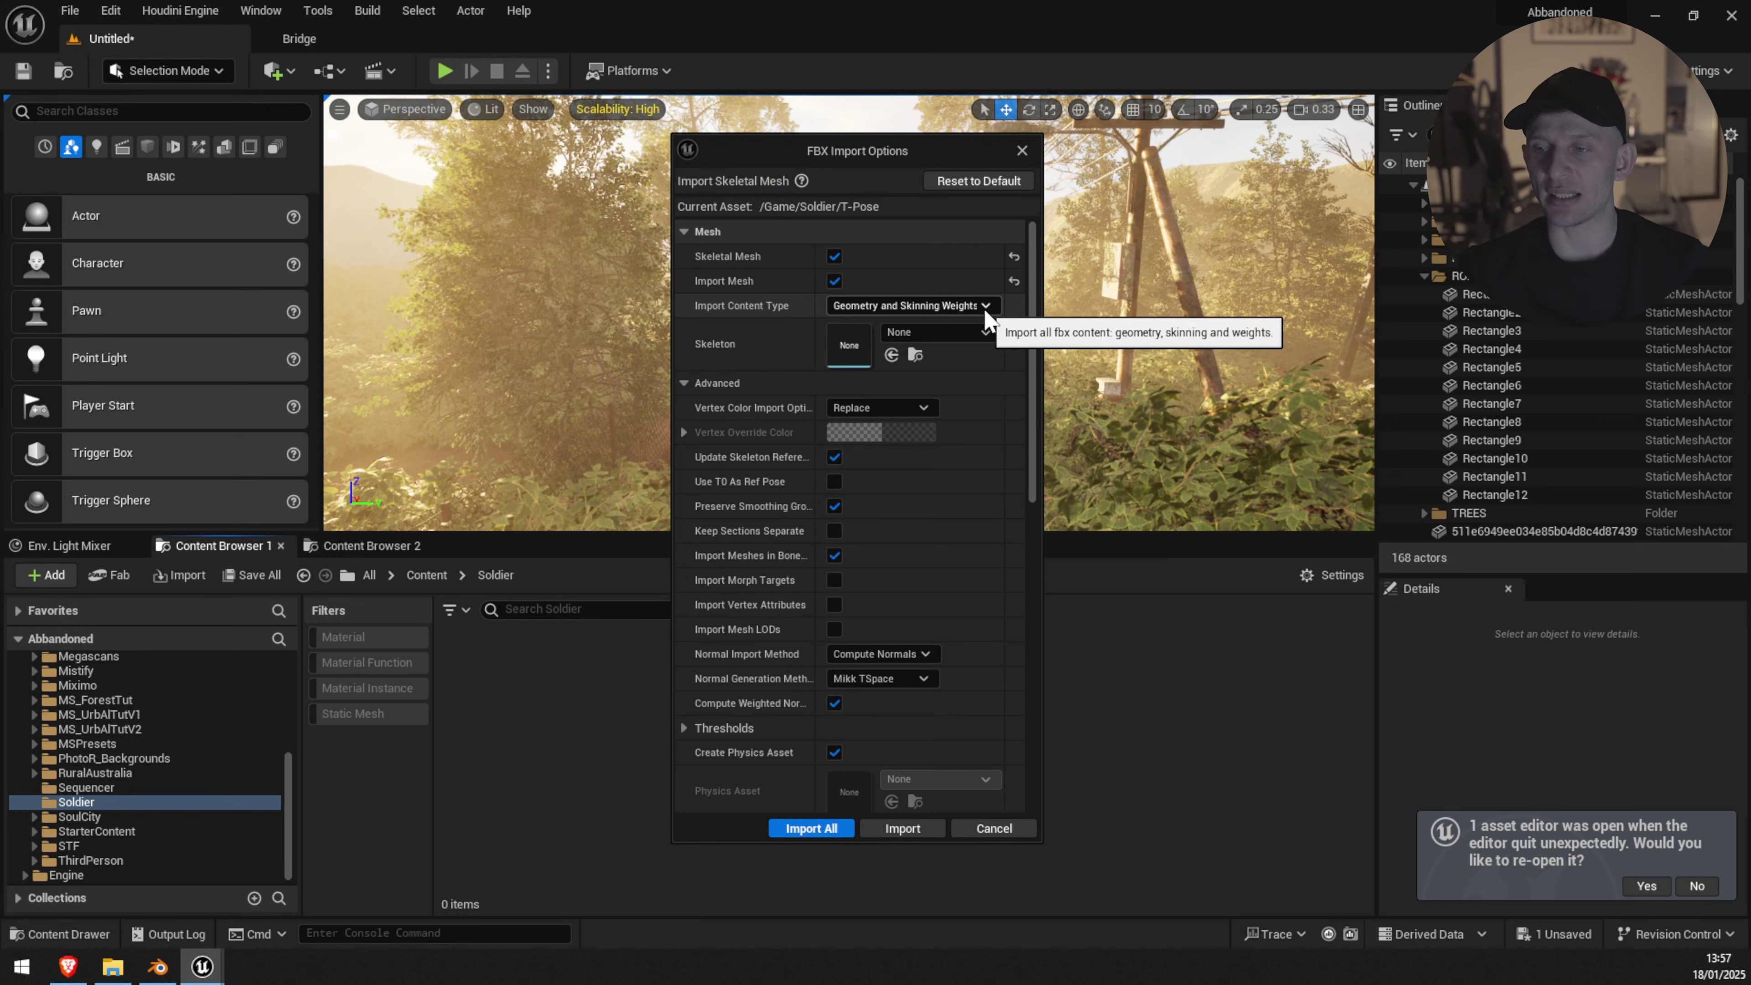
scroll(939, 334, down, 5)
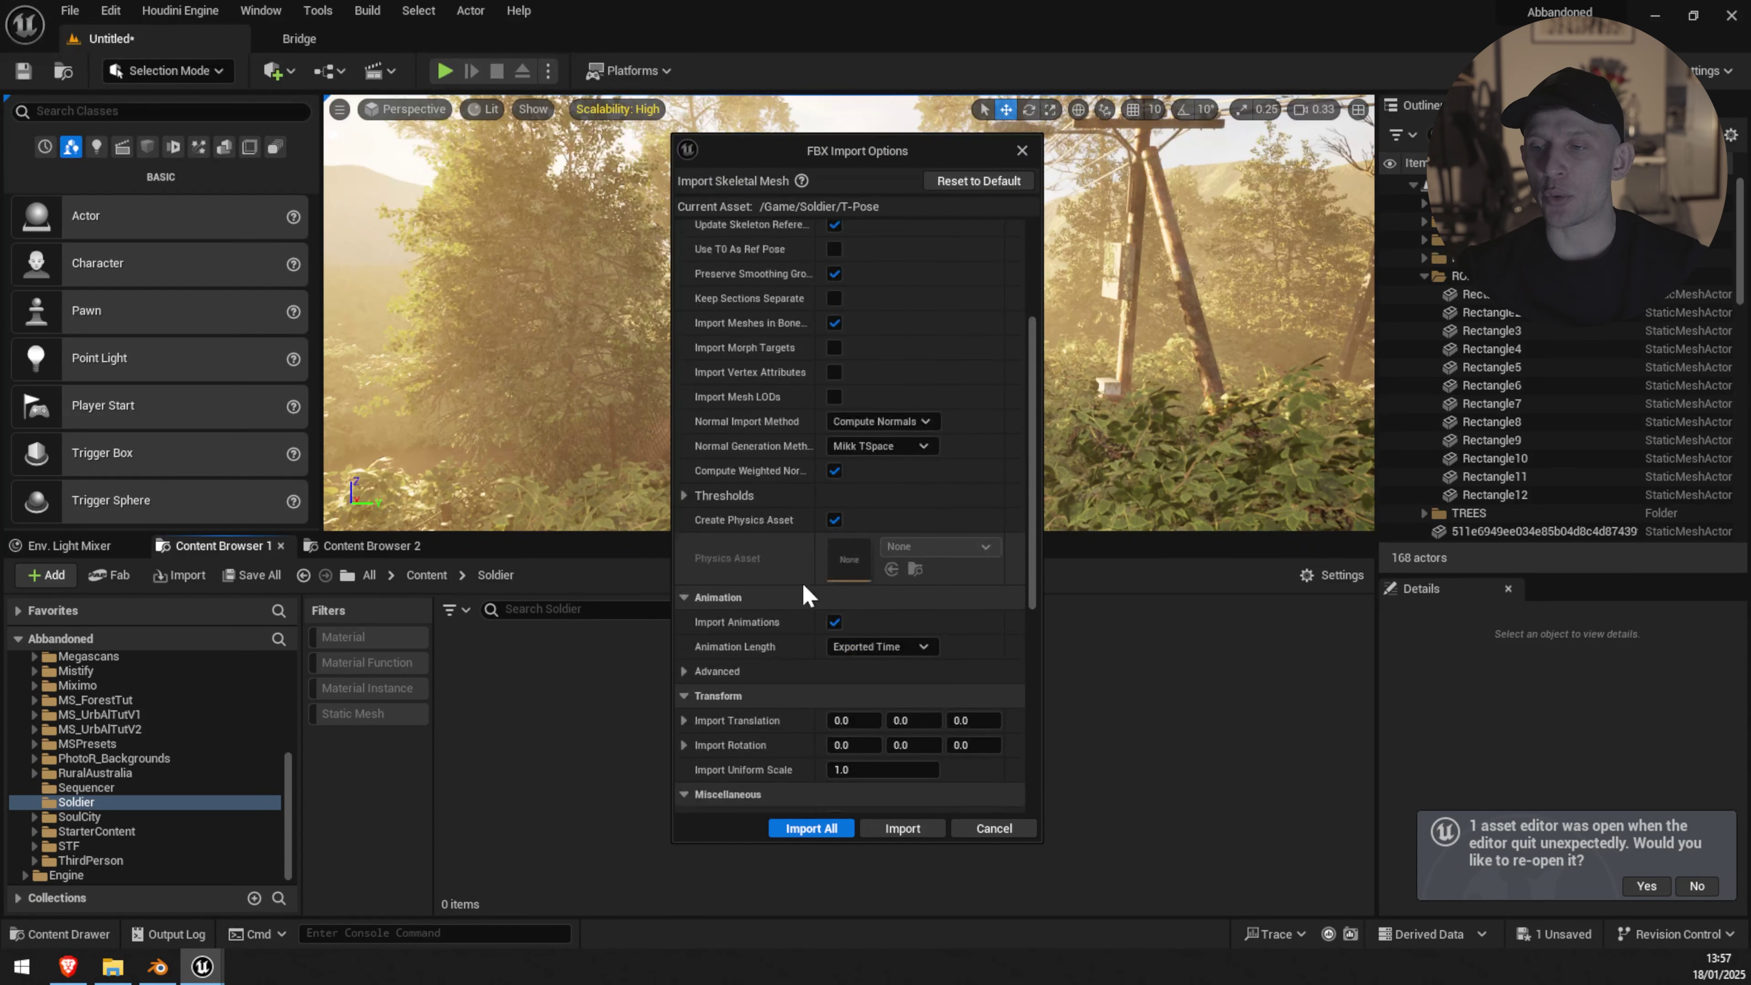
scroll(799, 626, down, 5)
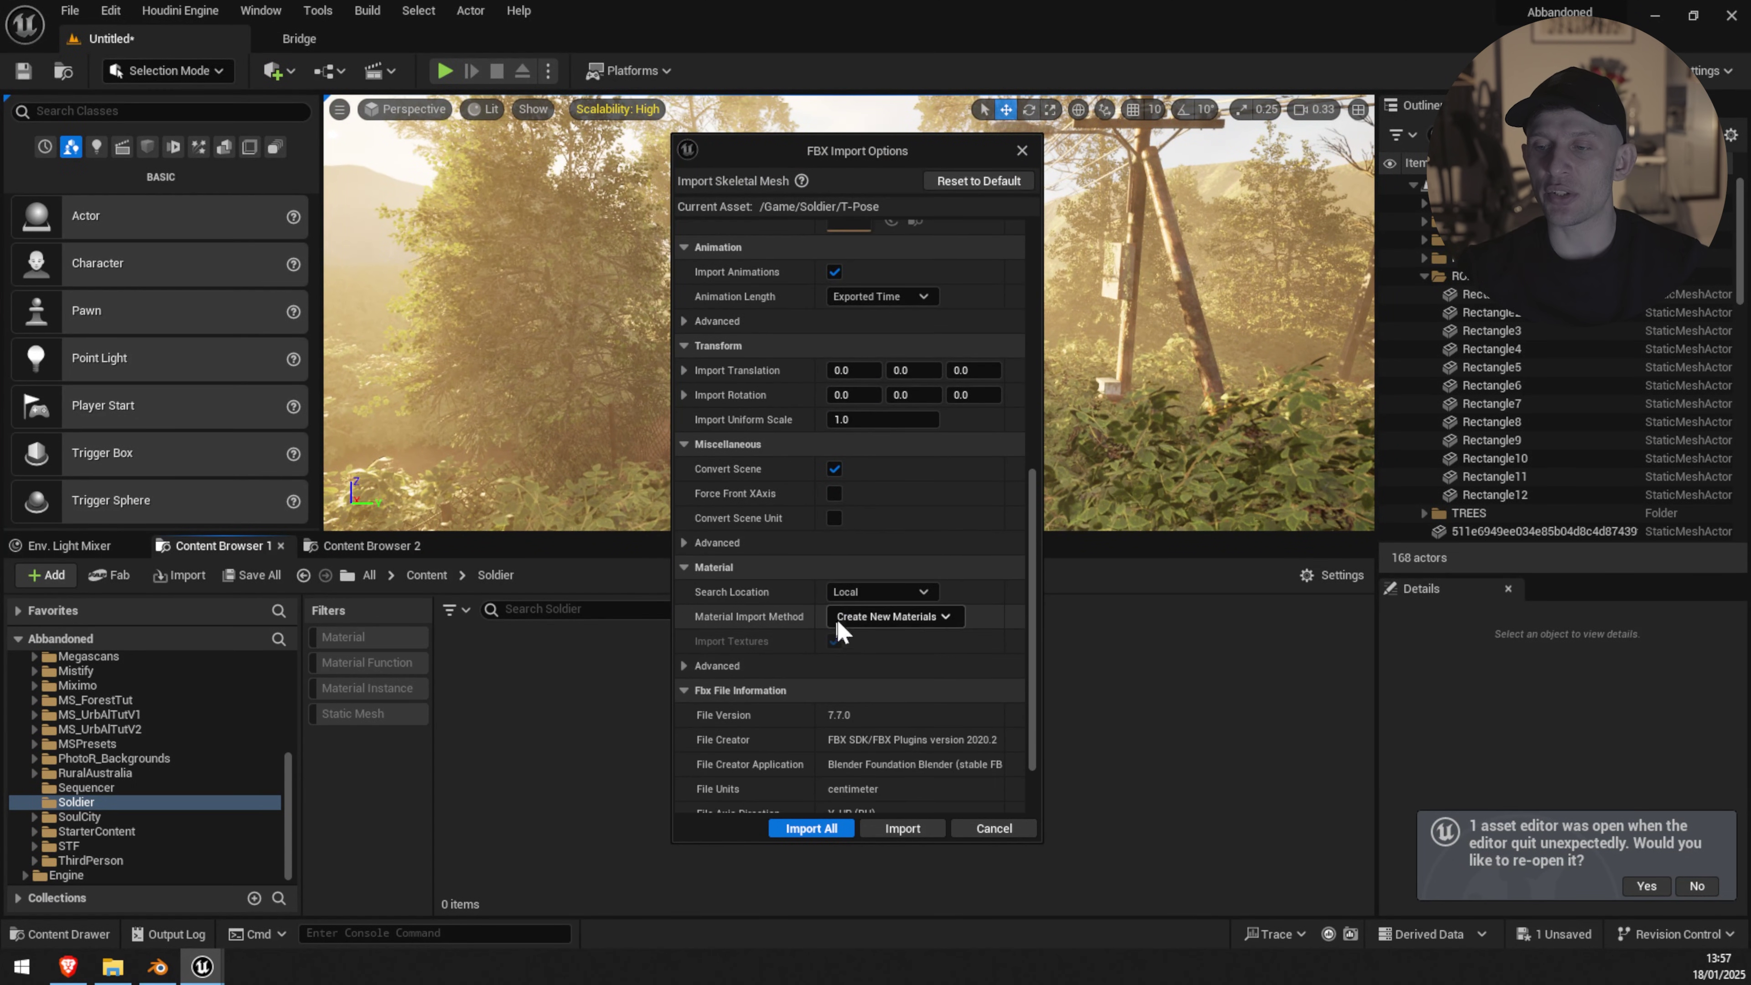
click(806, 835)
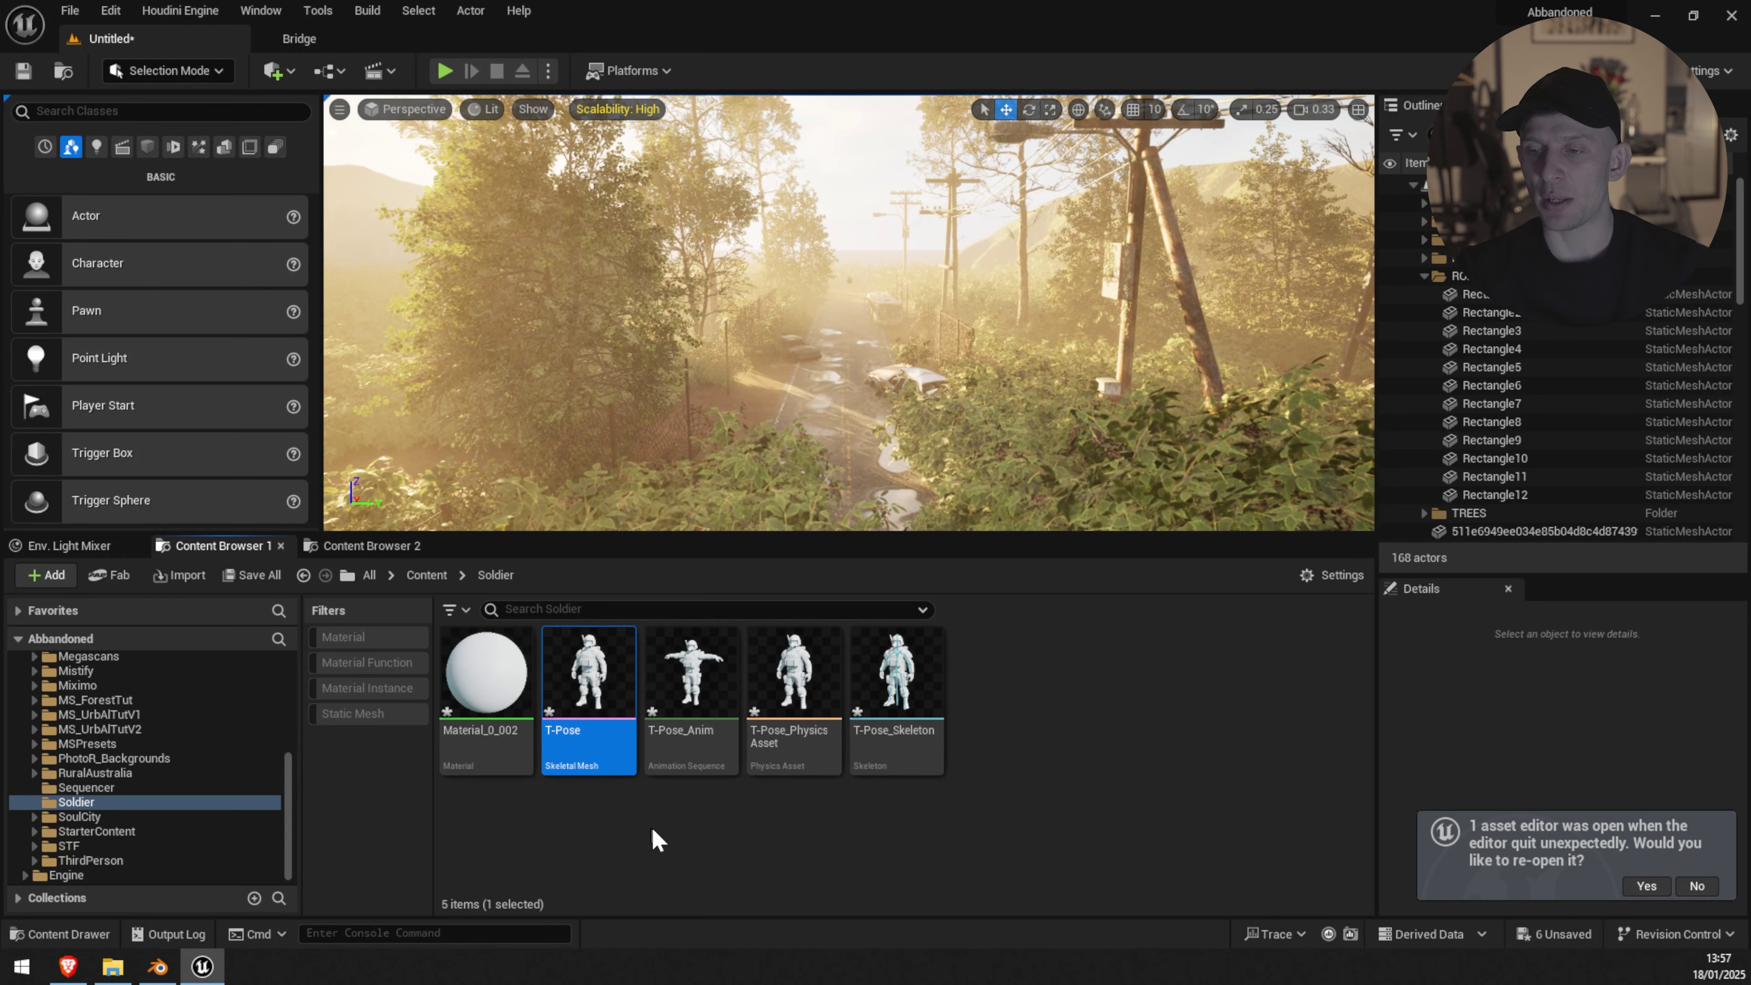
click(113, 967)
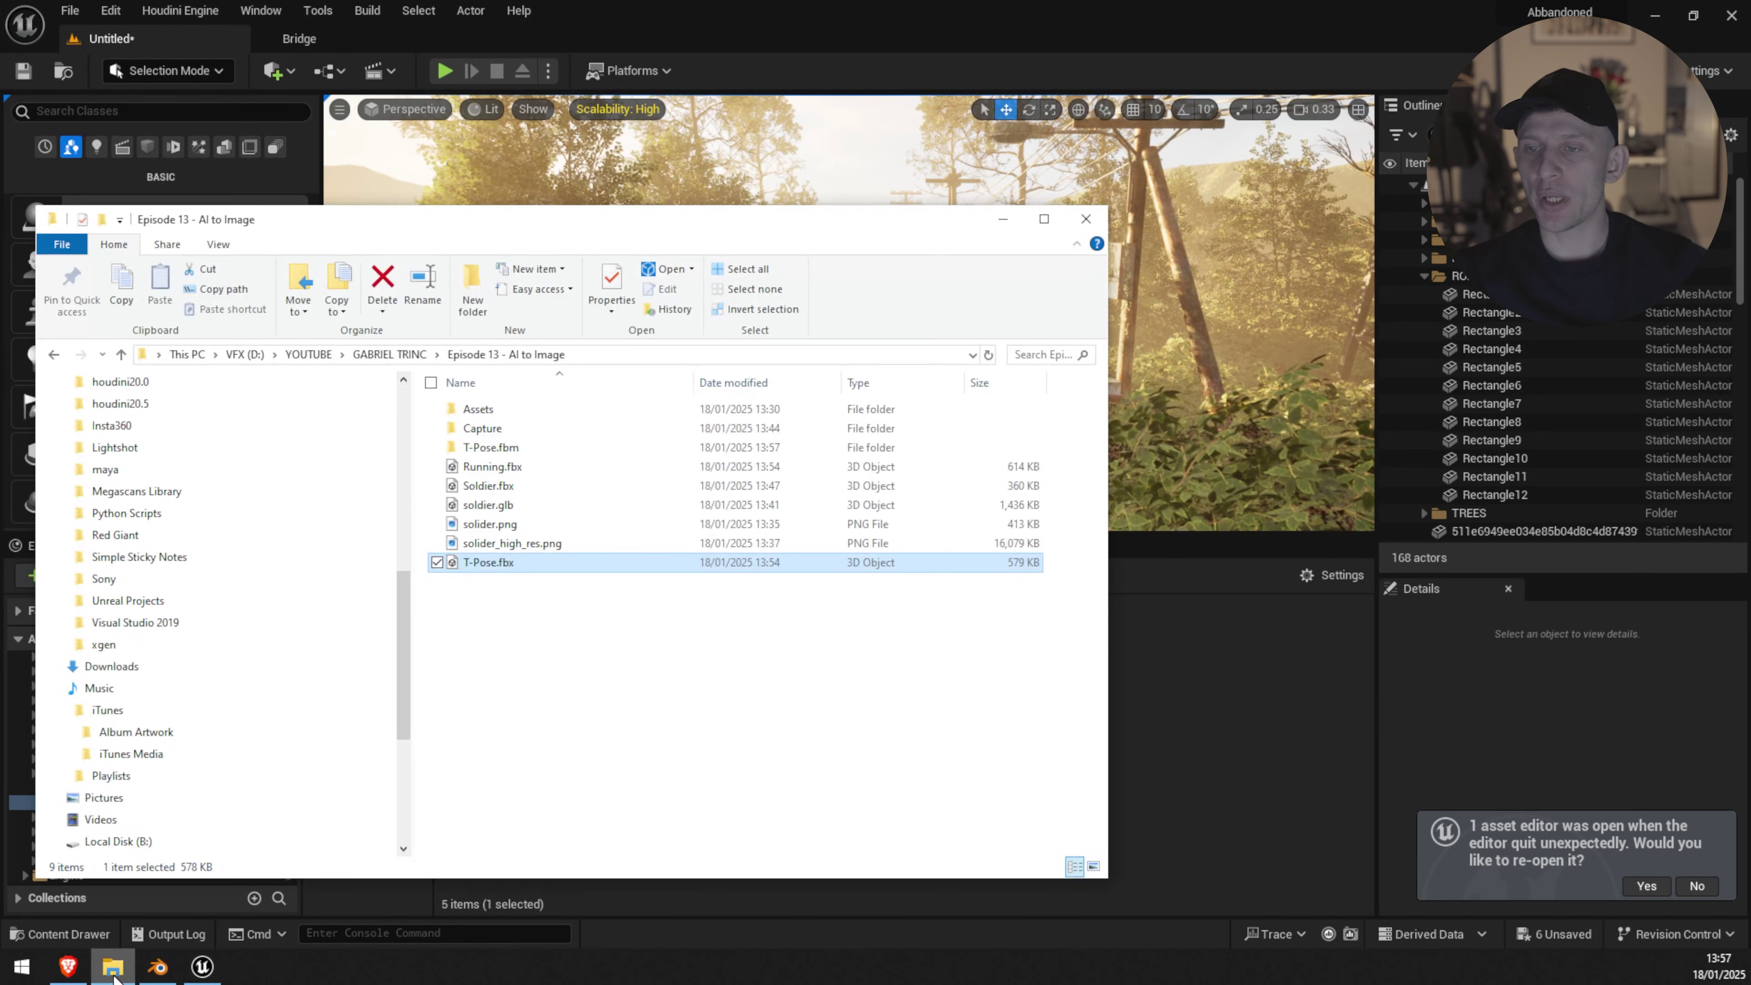
Step: Drag Running.fbx into the Soldier folder and import it using the T-Pose_Skeleton
click(475, 467)
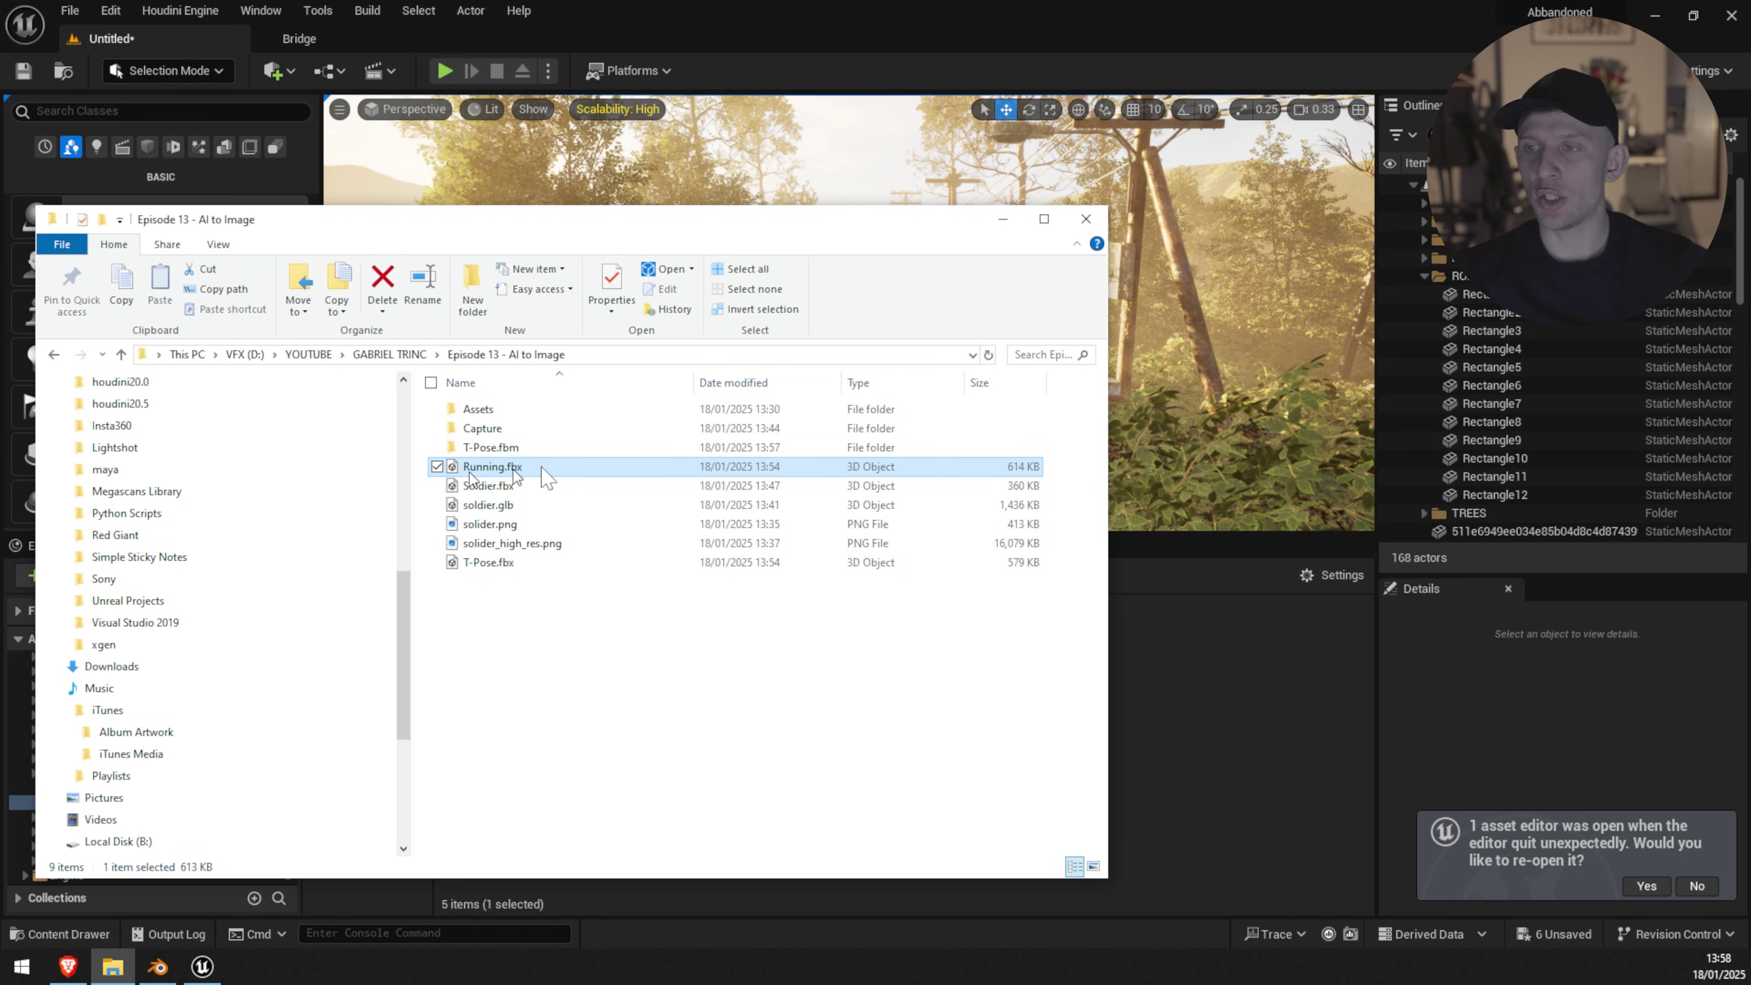
drag(482, 469, 1176, 724)
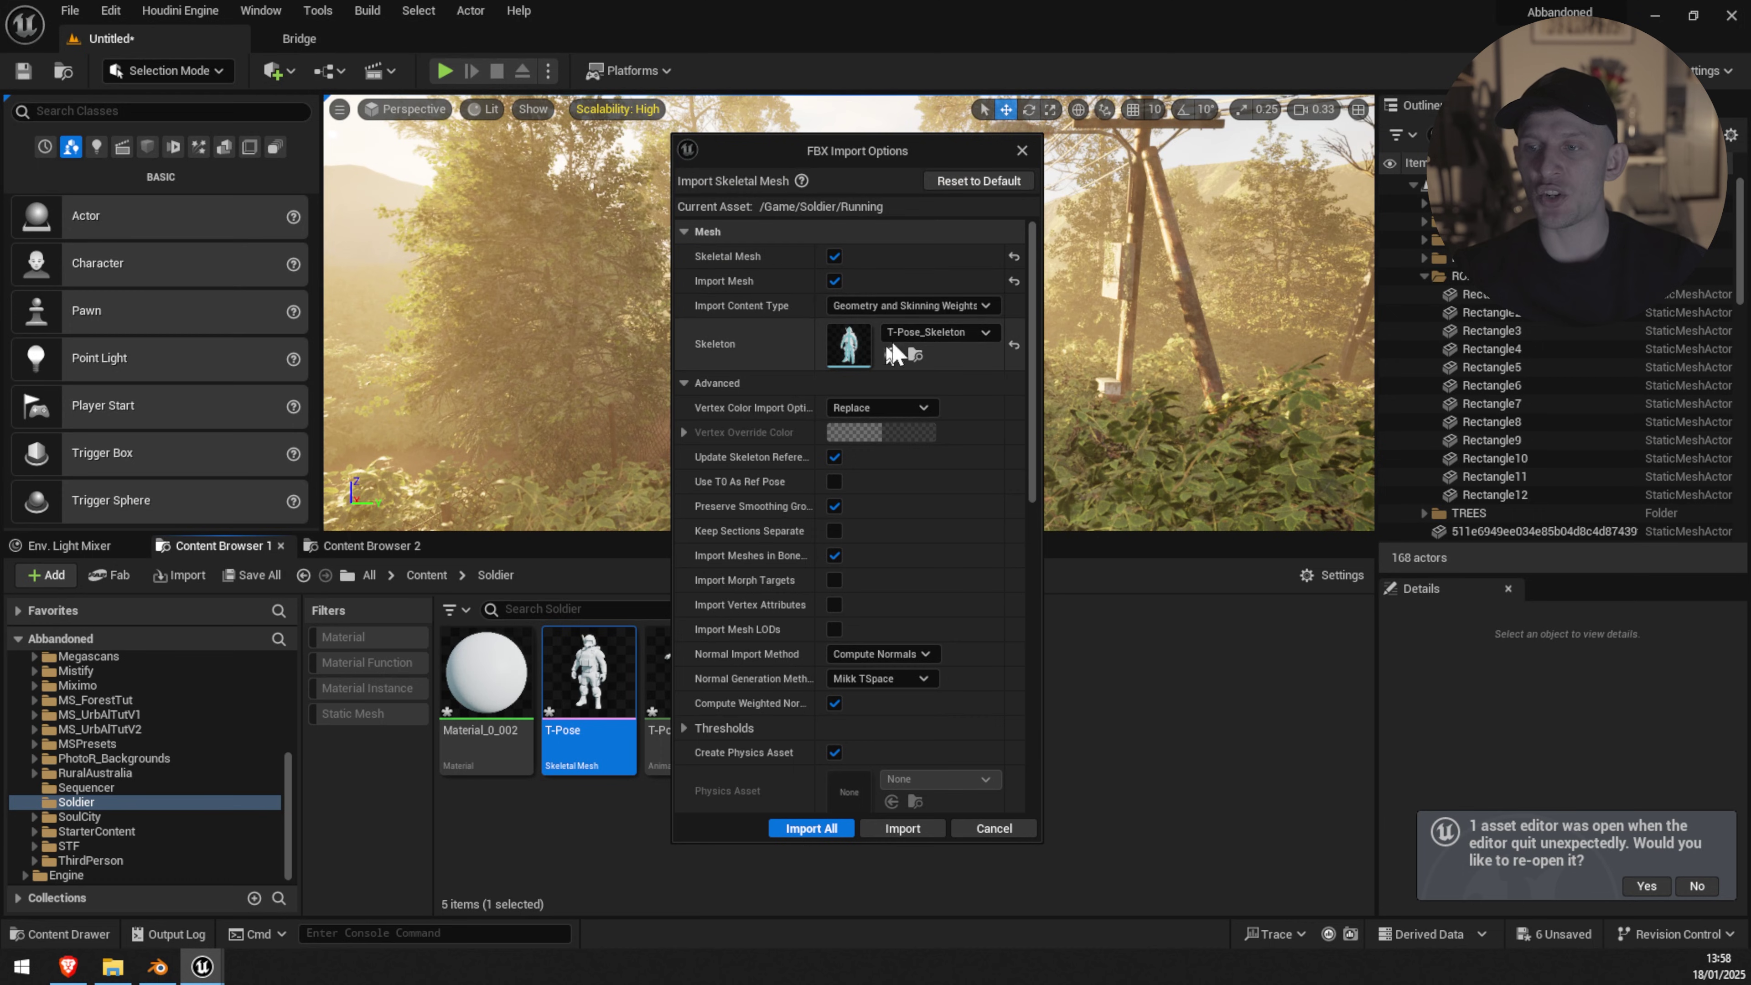
drag(908, 152, 718, 164)
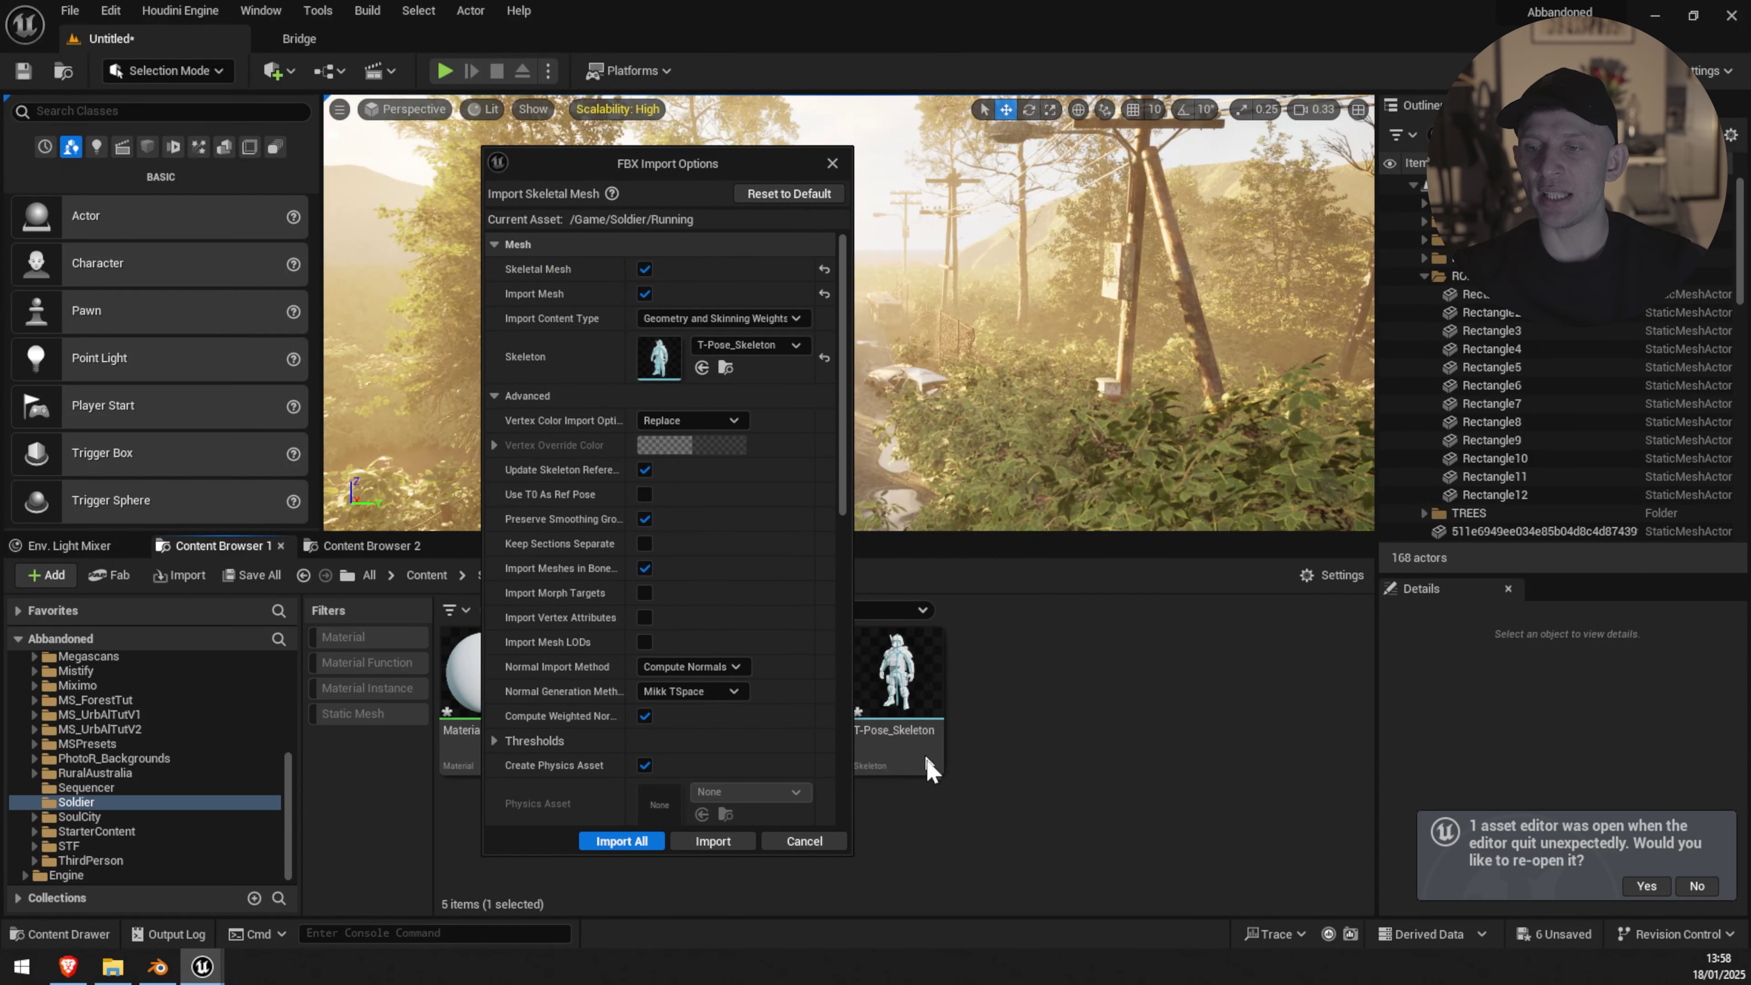
scroll(598, 741, down, 10)
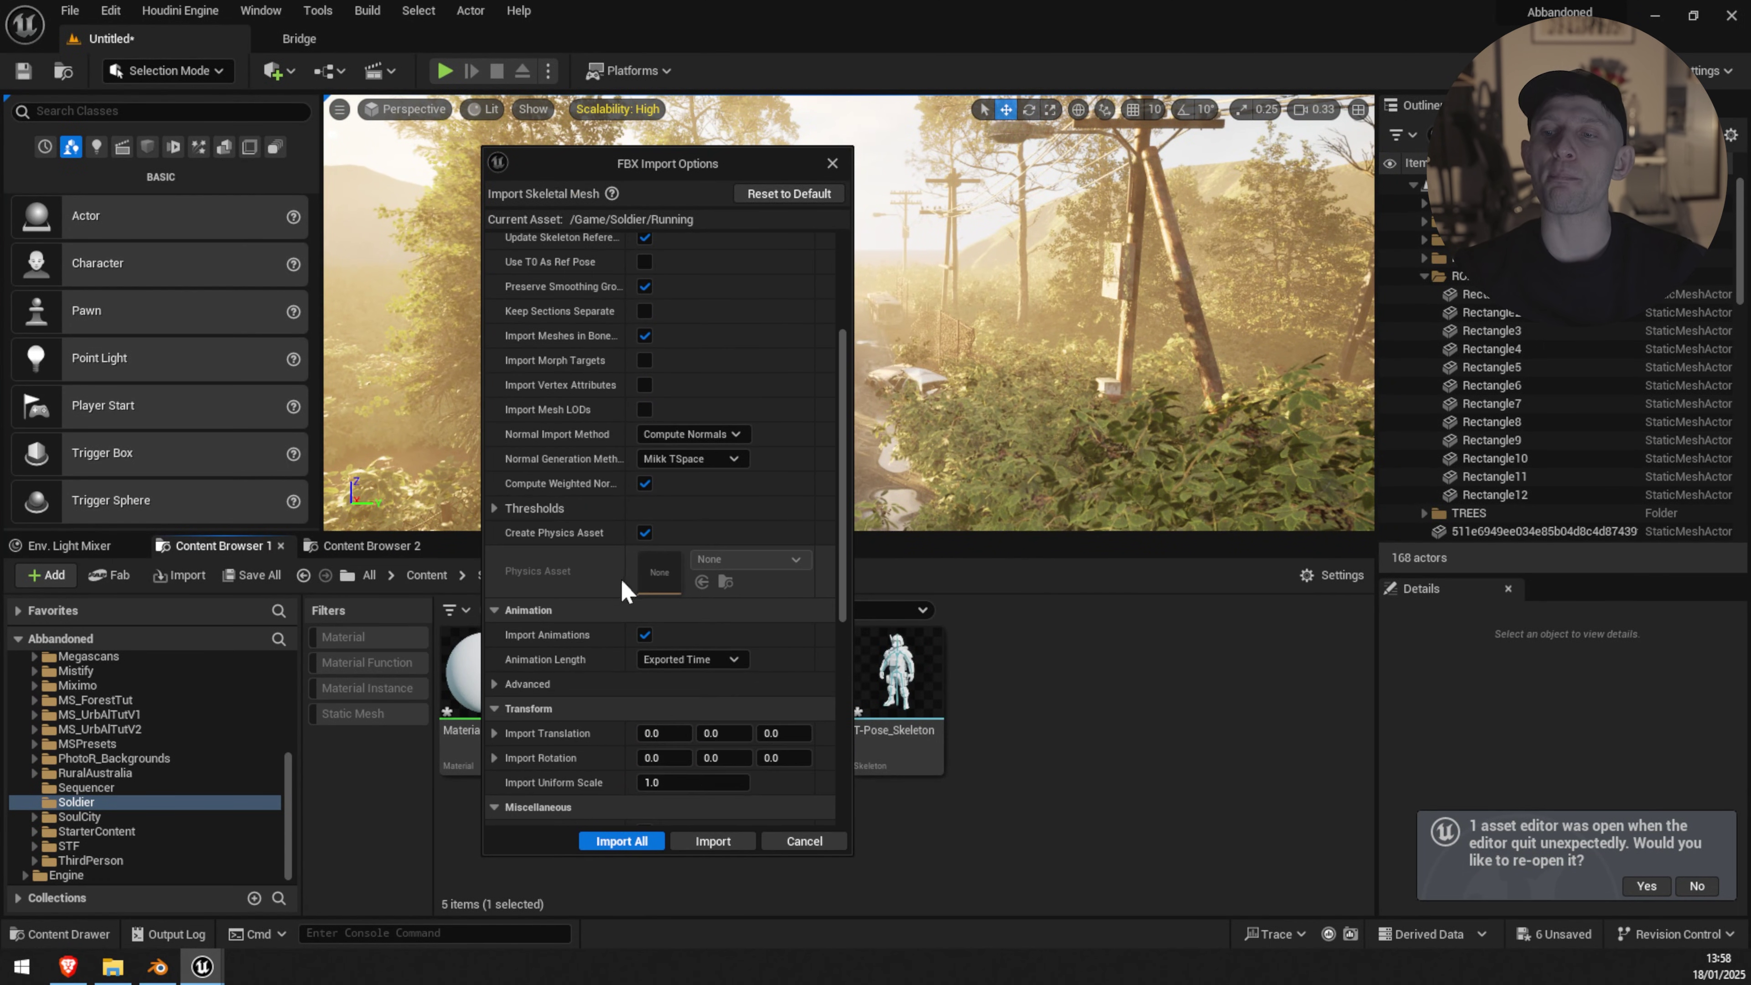
scroll(594, 743, down, 3)
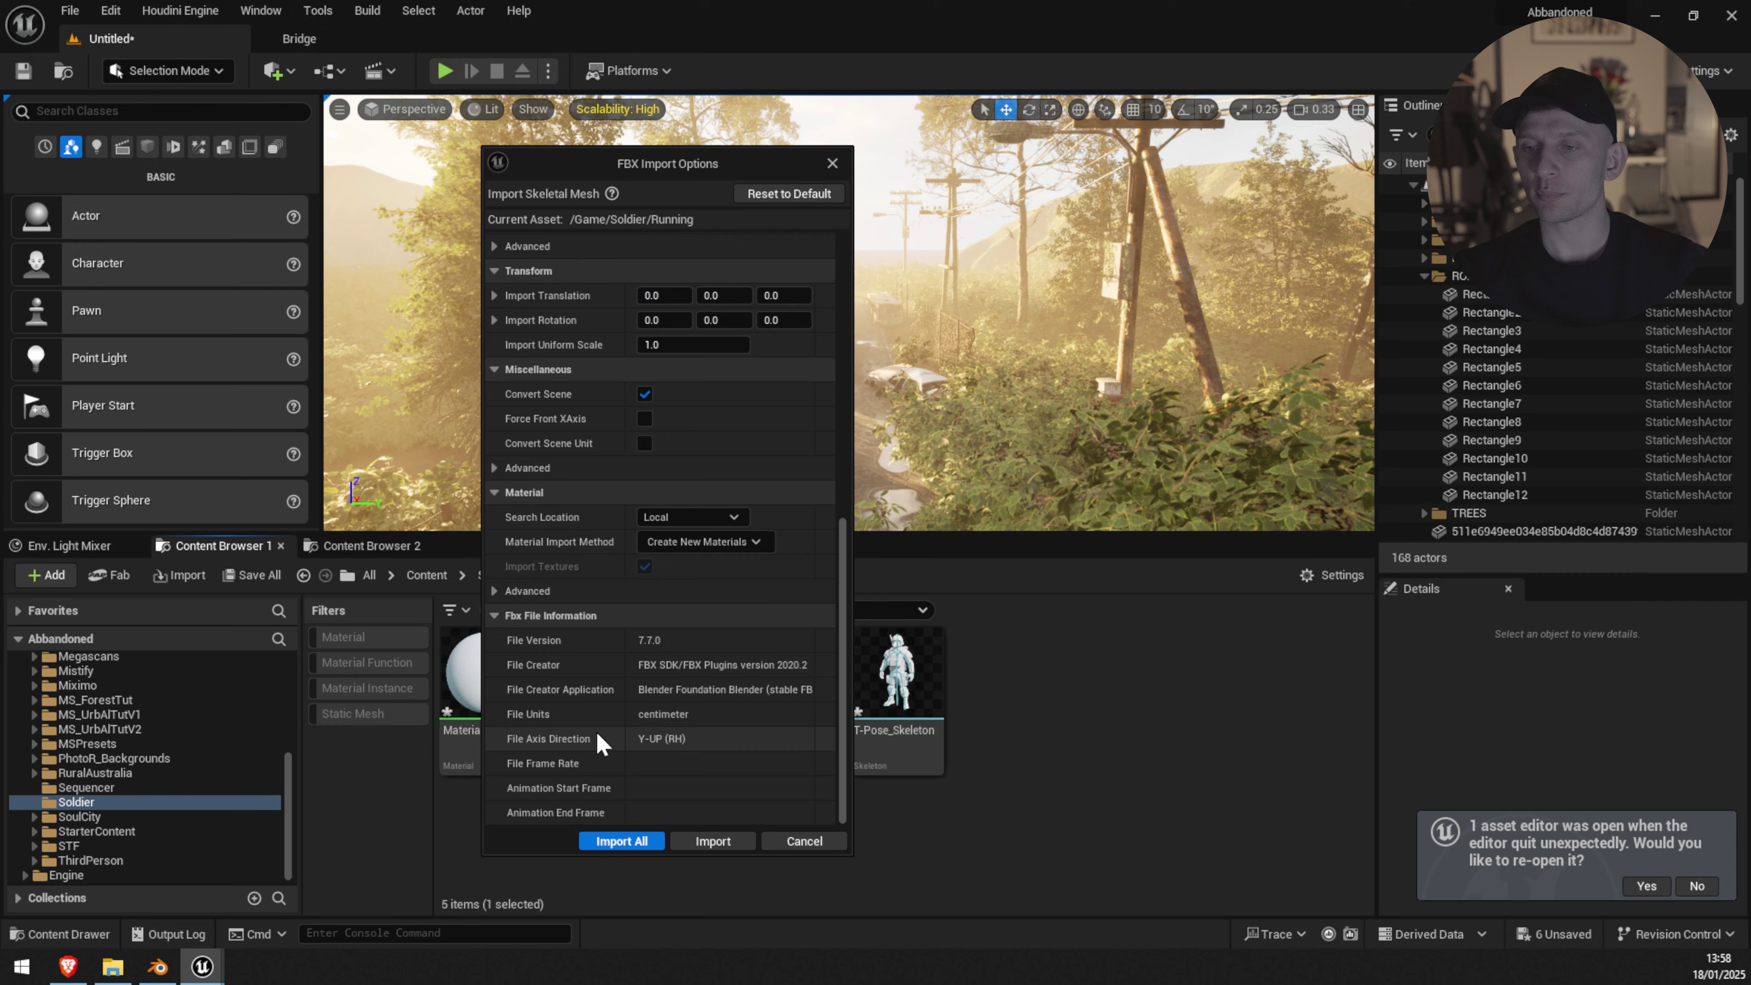
click(621, 841)
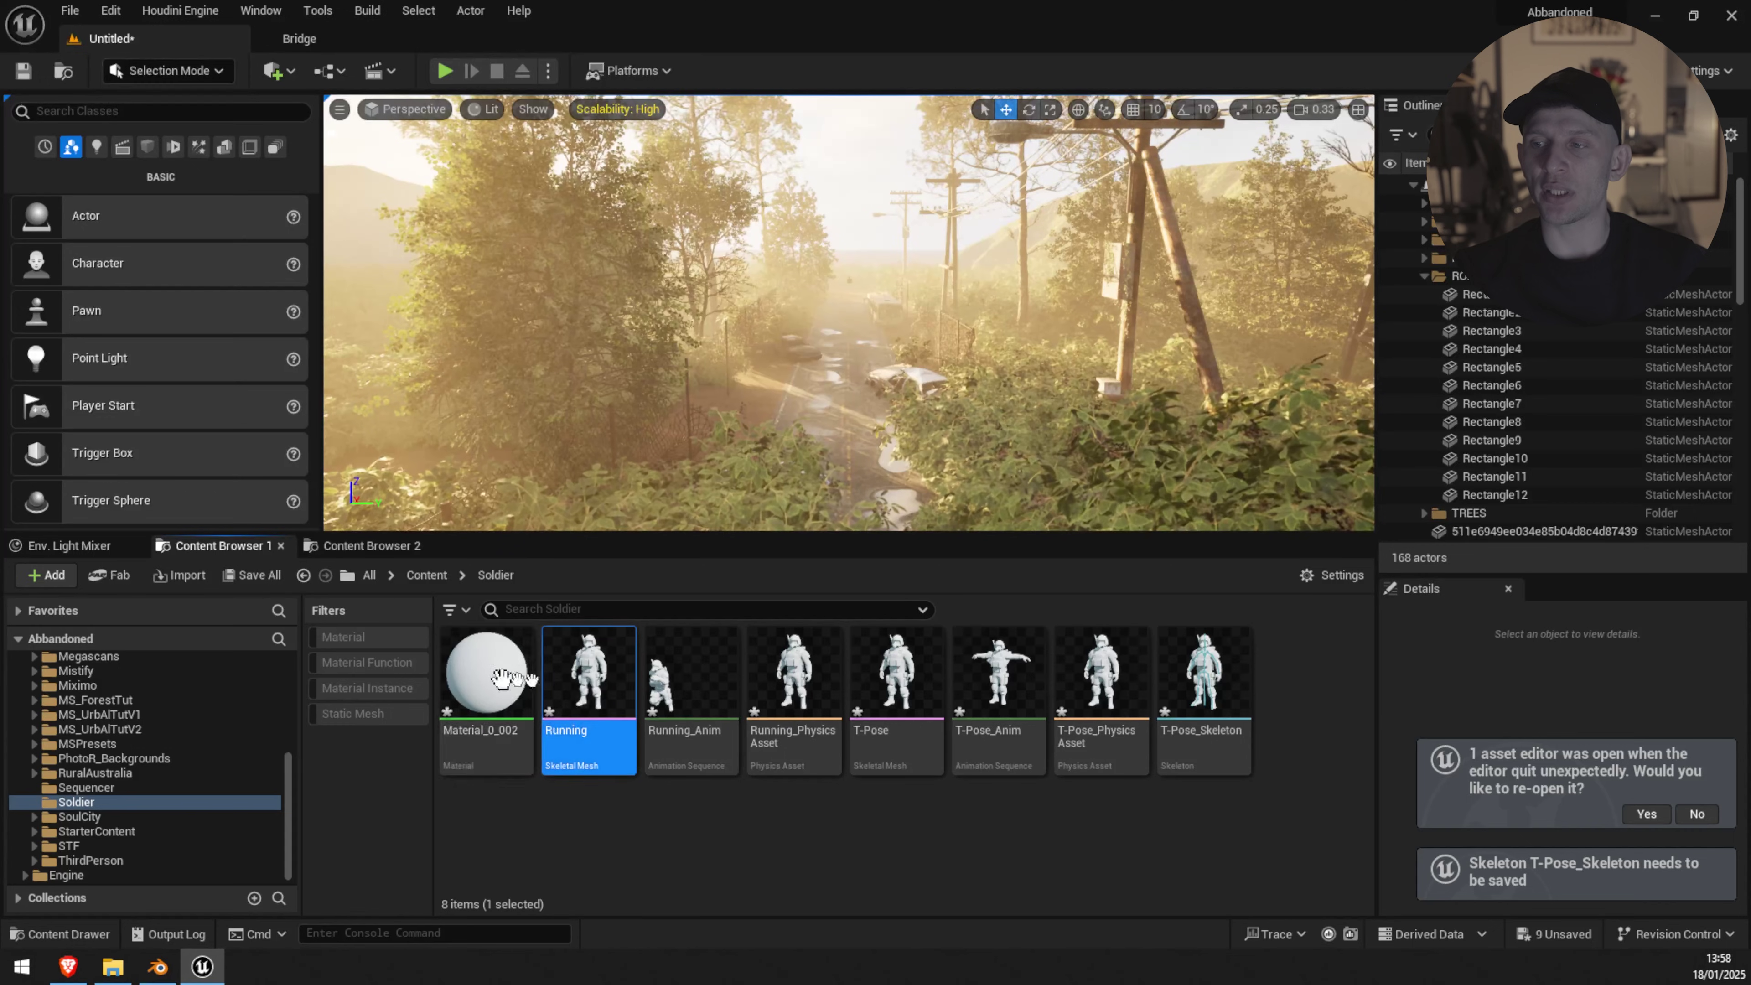
Step: Create a Texture subfolder inside Soldier and import soldier.glb into it
right_click(1293, 690)
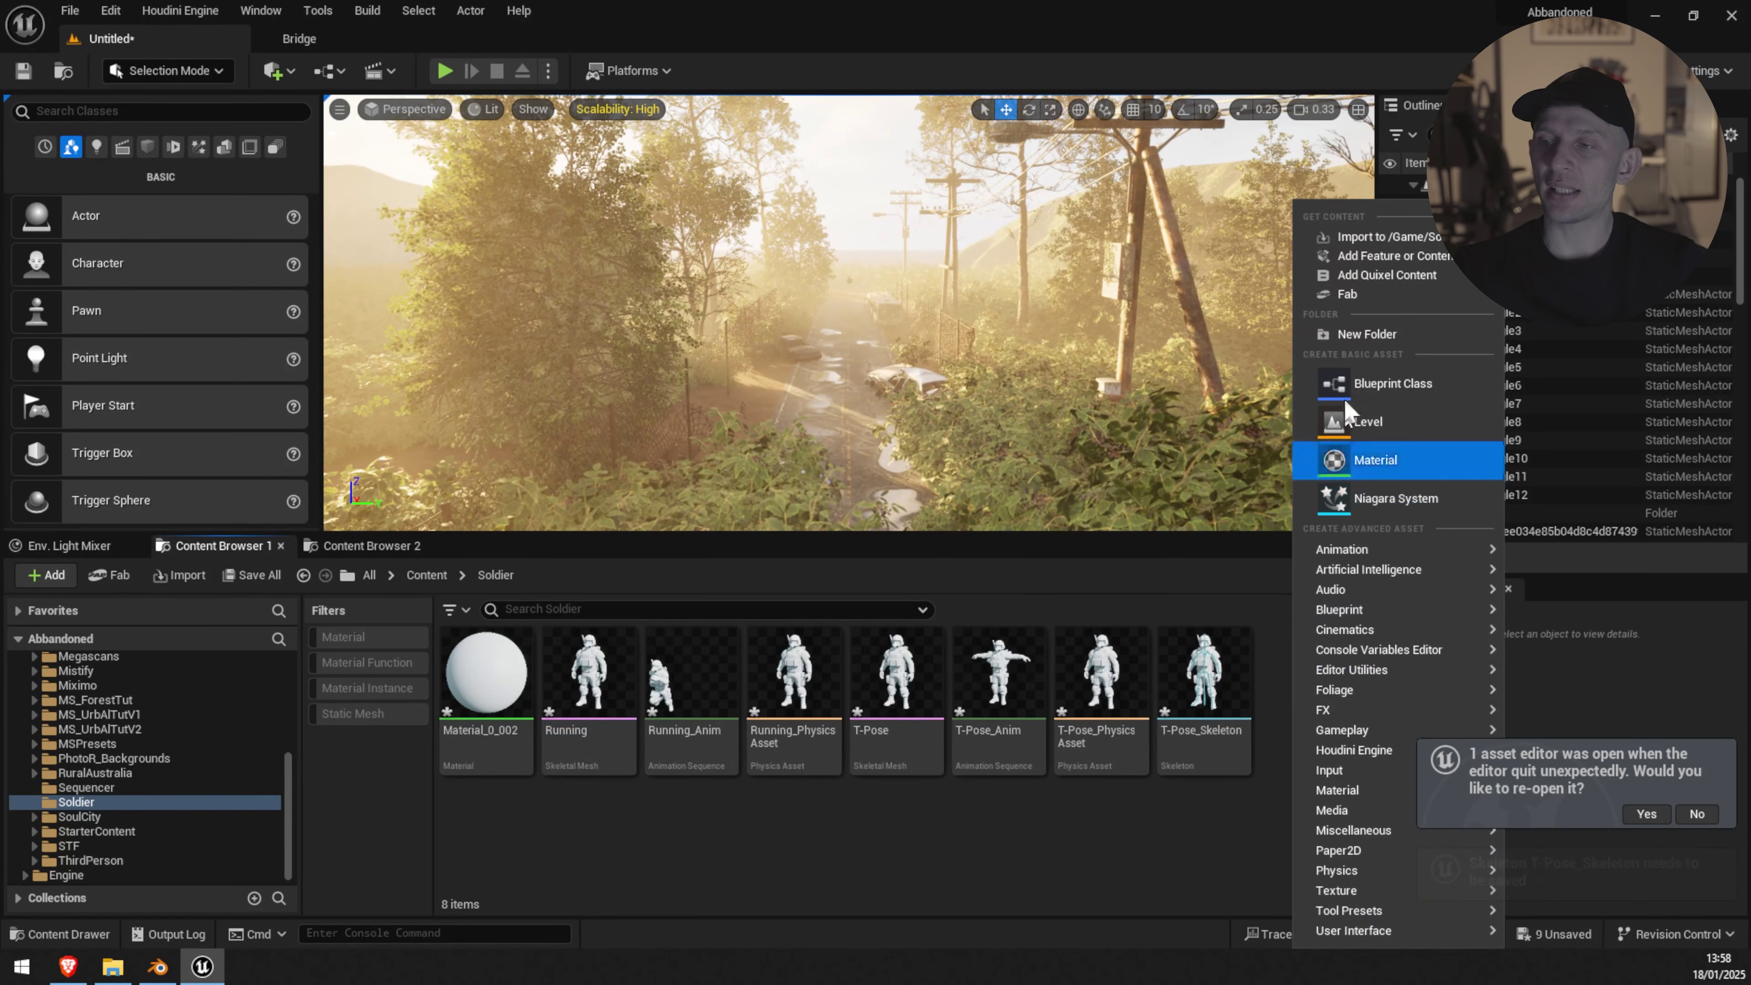
click(1354, 329)
text(T)
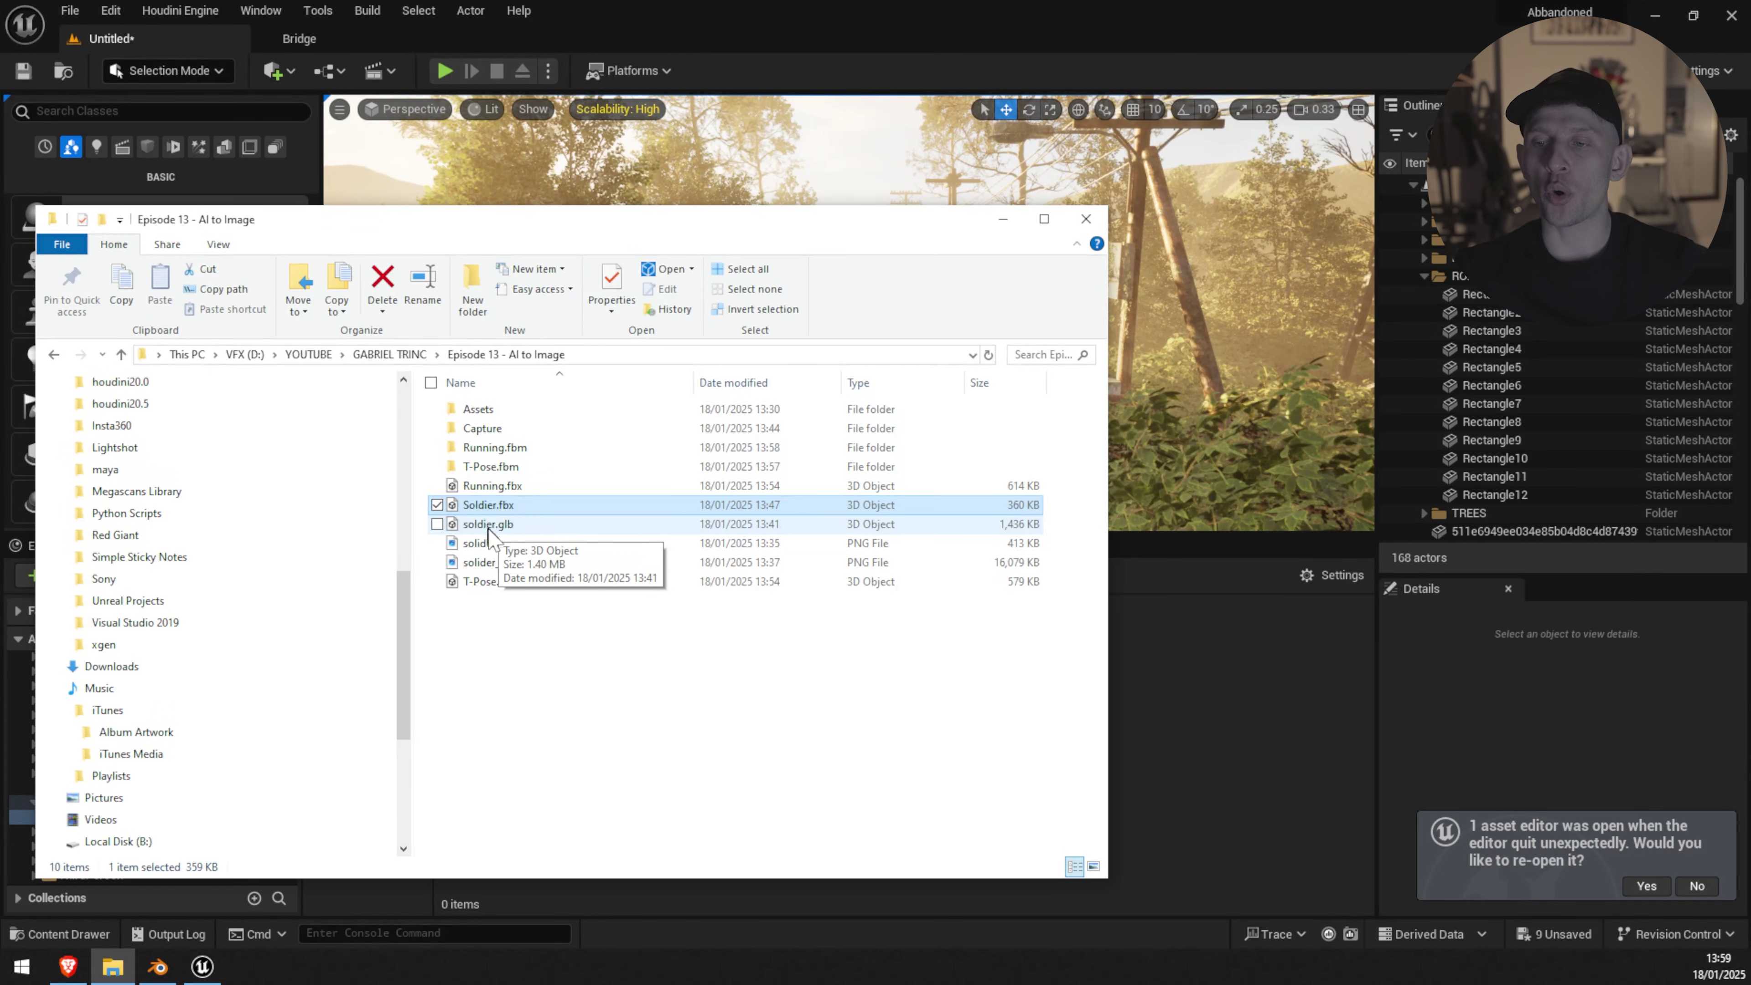
drag(494, 532, 1265, 704)
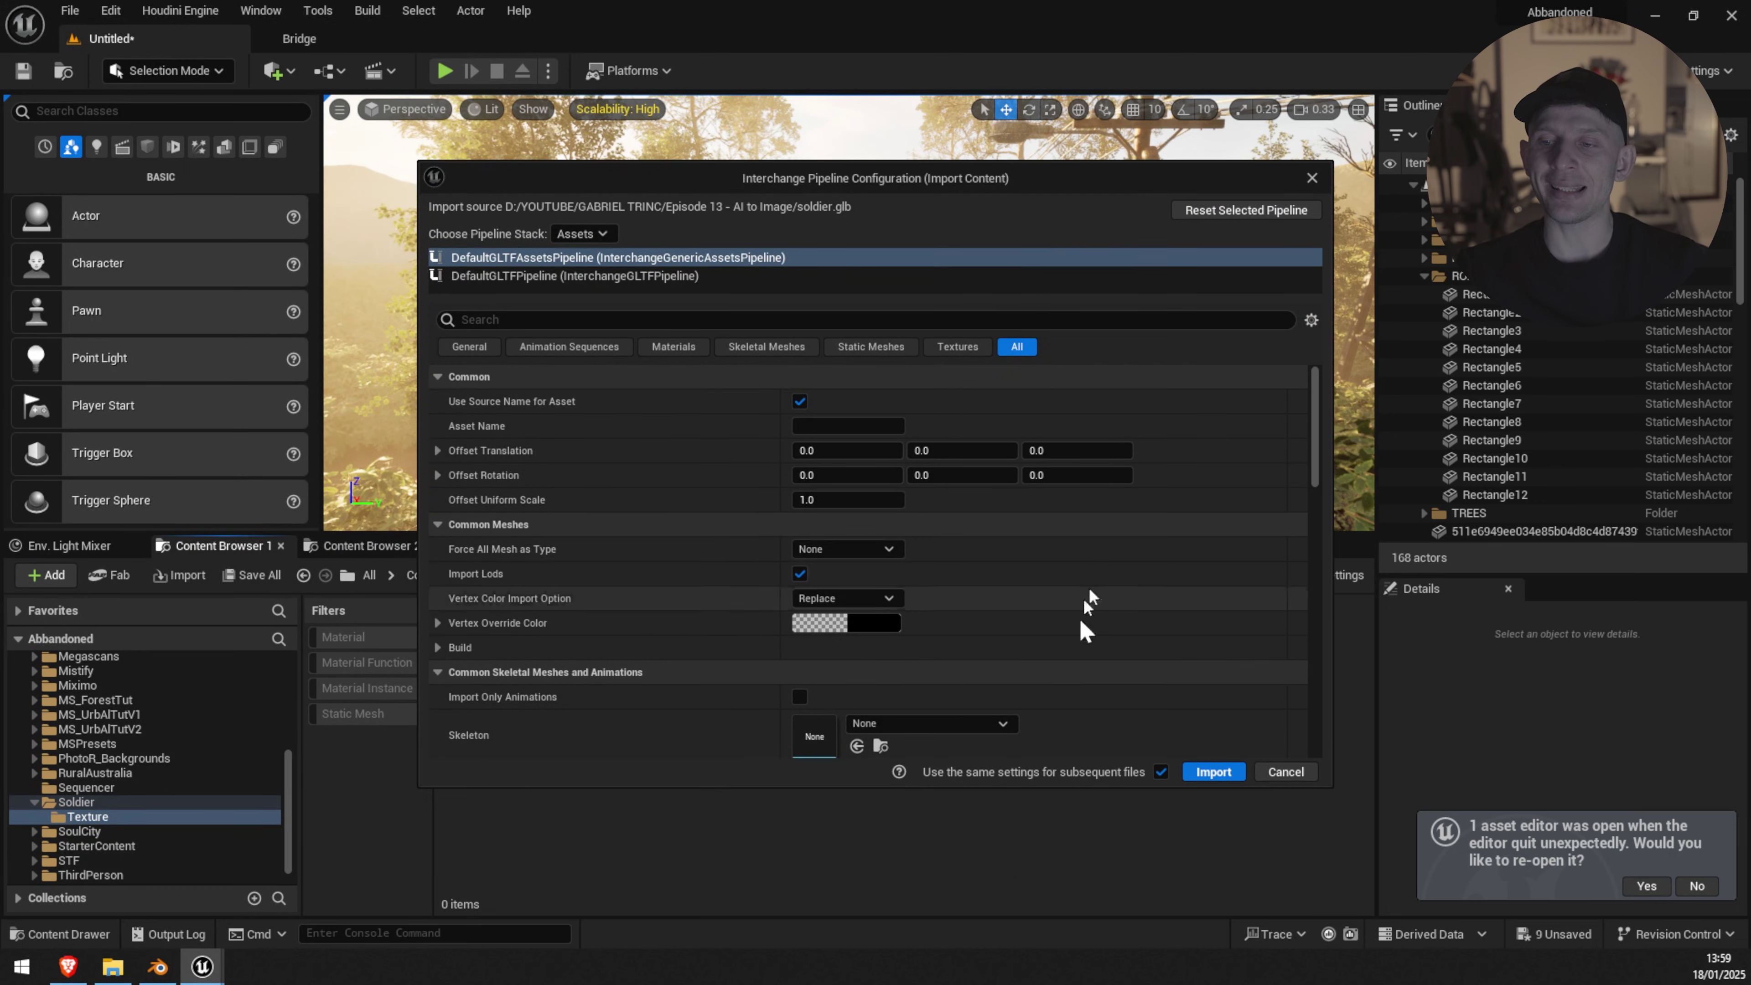
click(1226, 772)
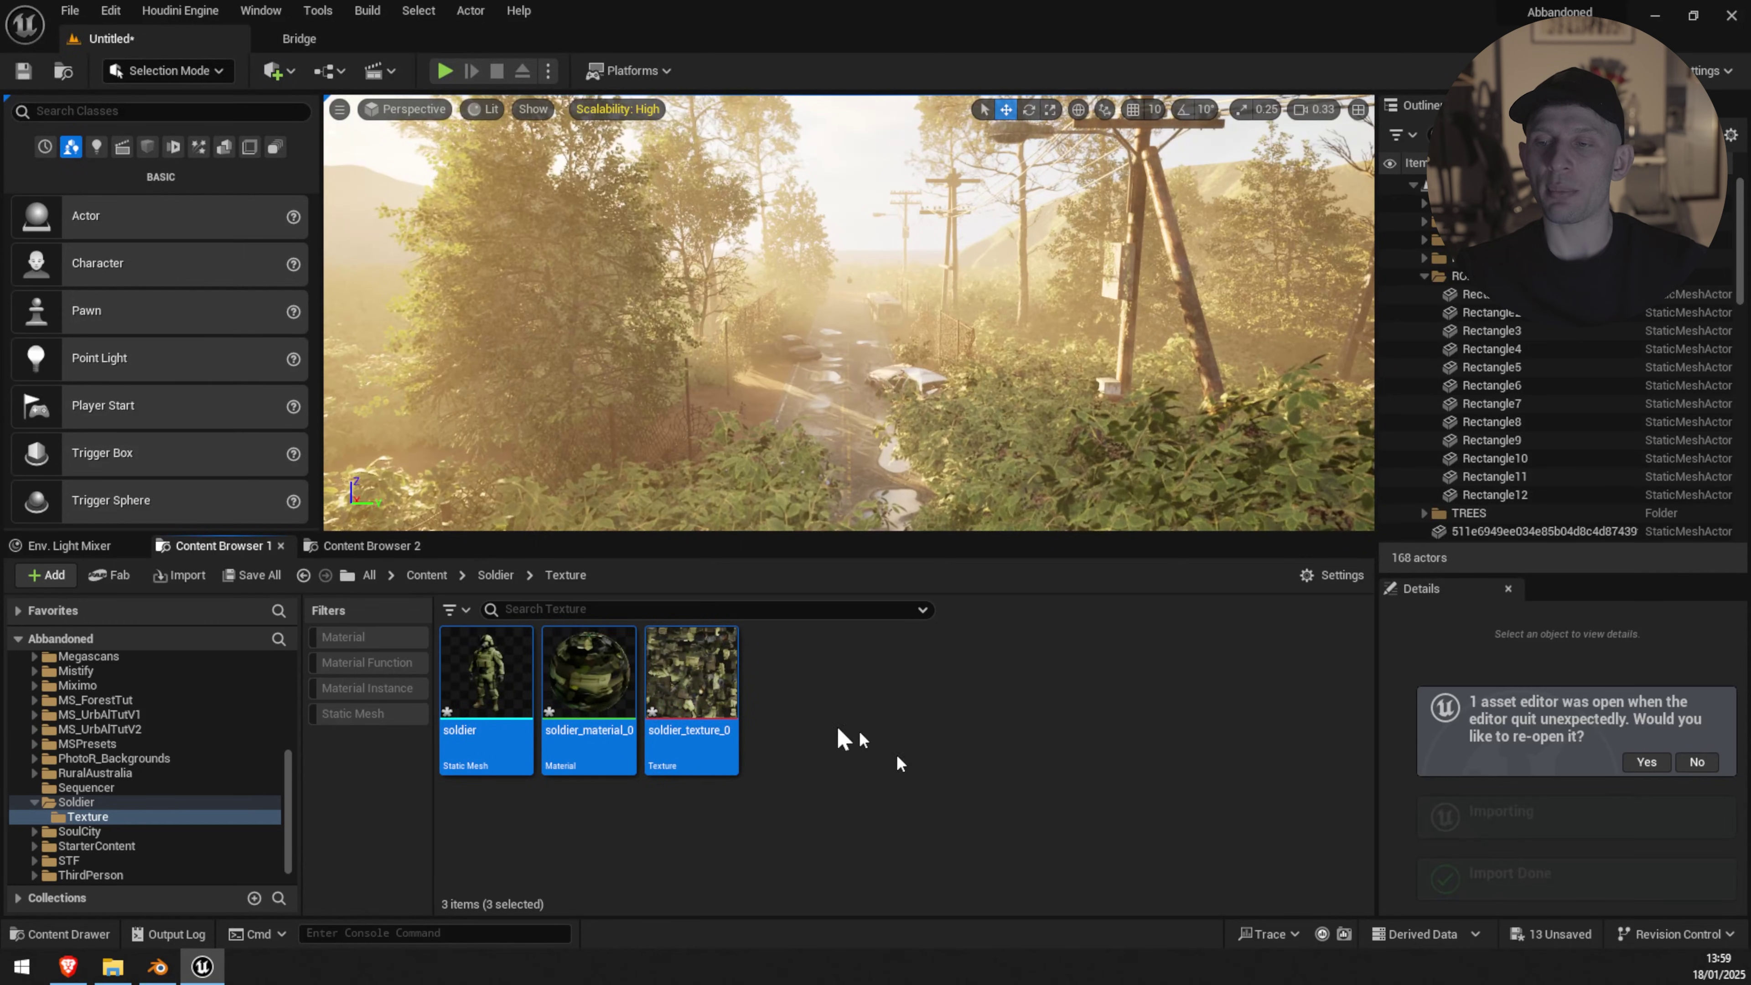
Step: Move soldier_texture_0 from the Texture subfolder up into the Soldier folder
click(714, 702)
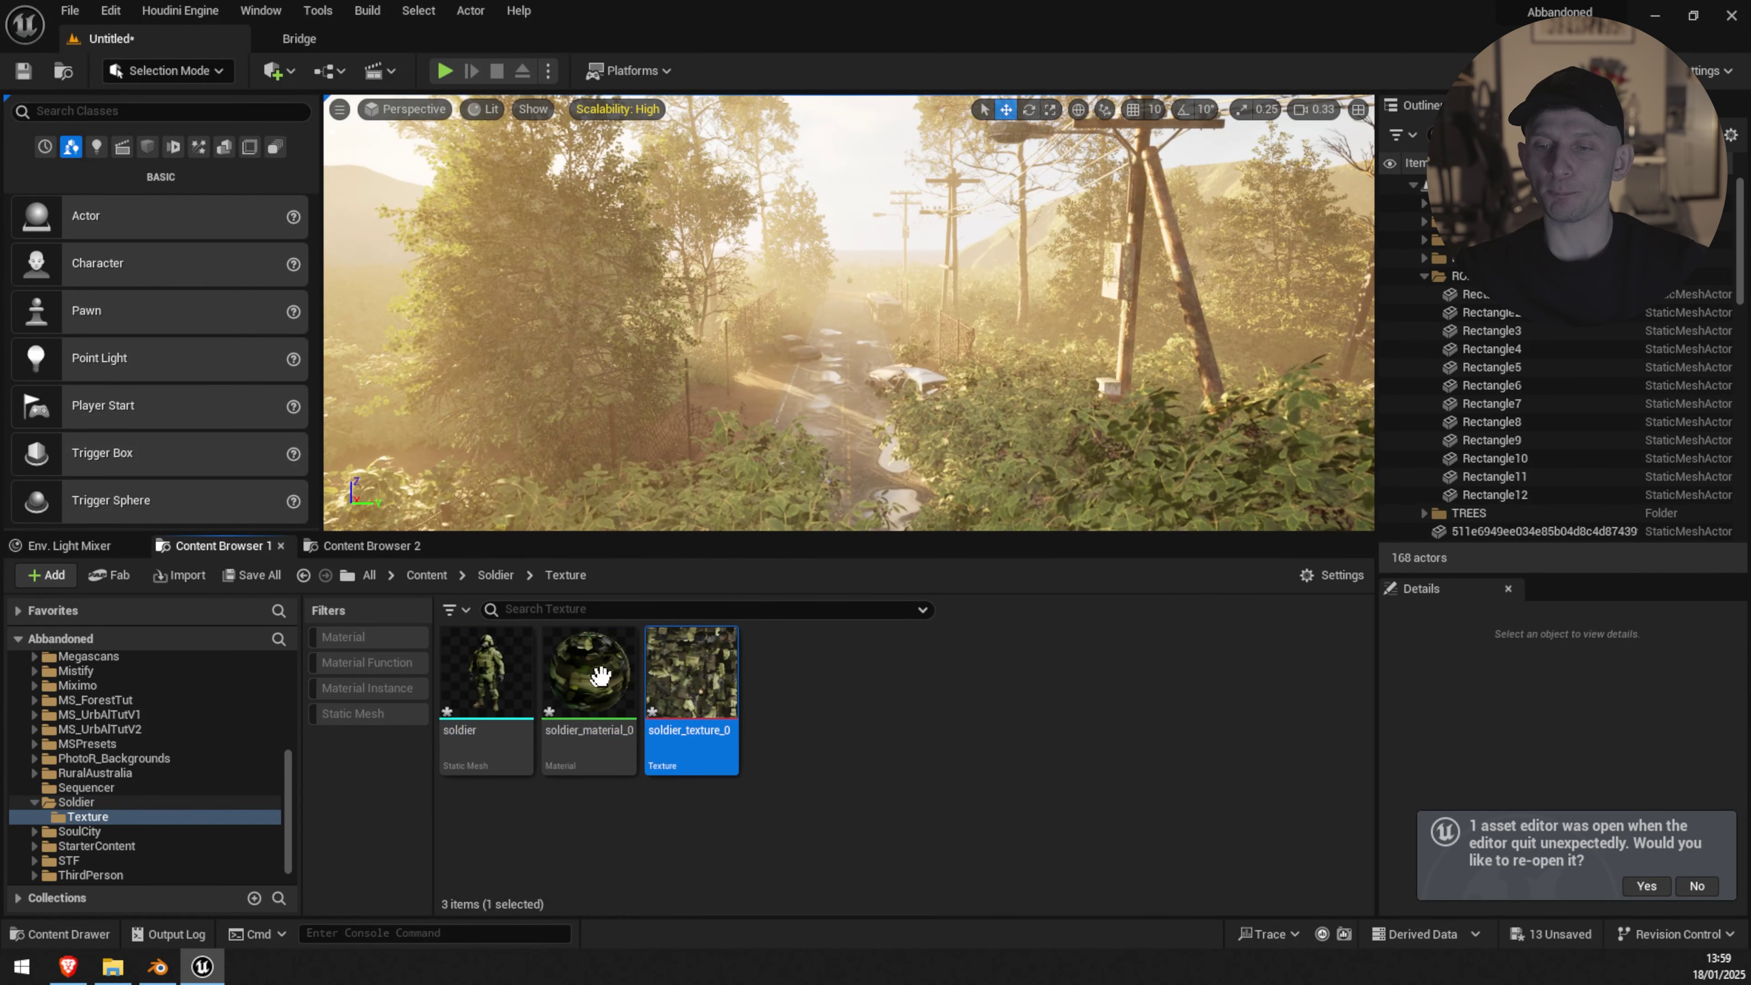
drag(715, 669, 83, 815)
click(135, 841)
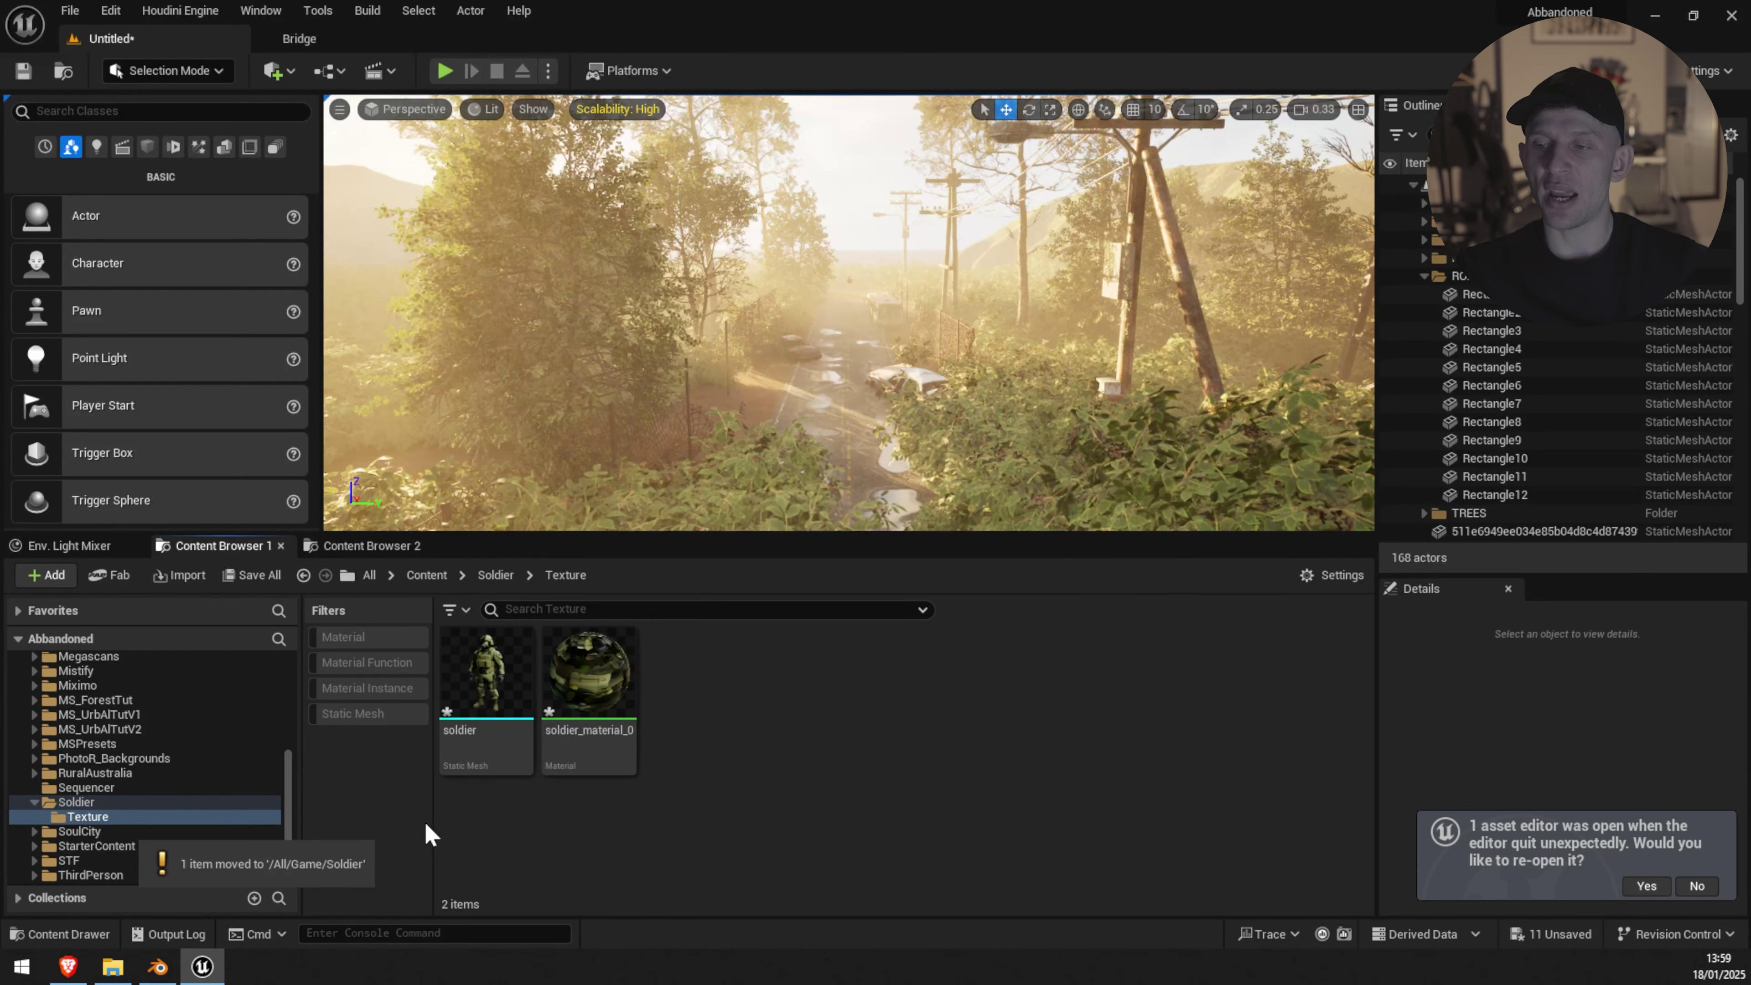
click(75, 802)
click(34, 801)
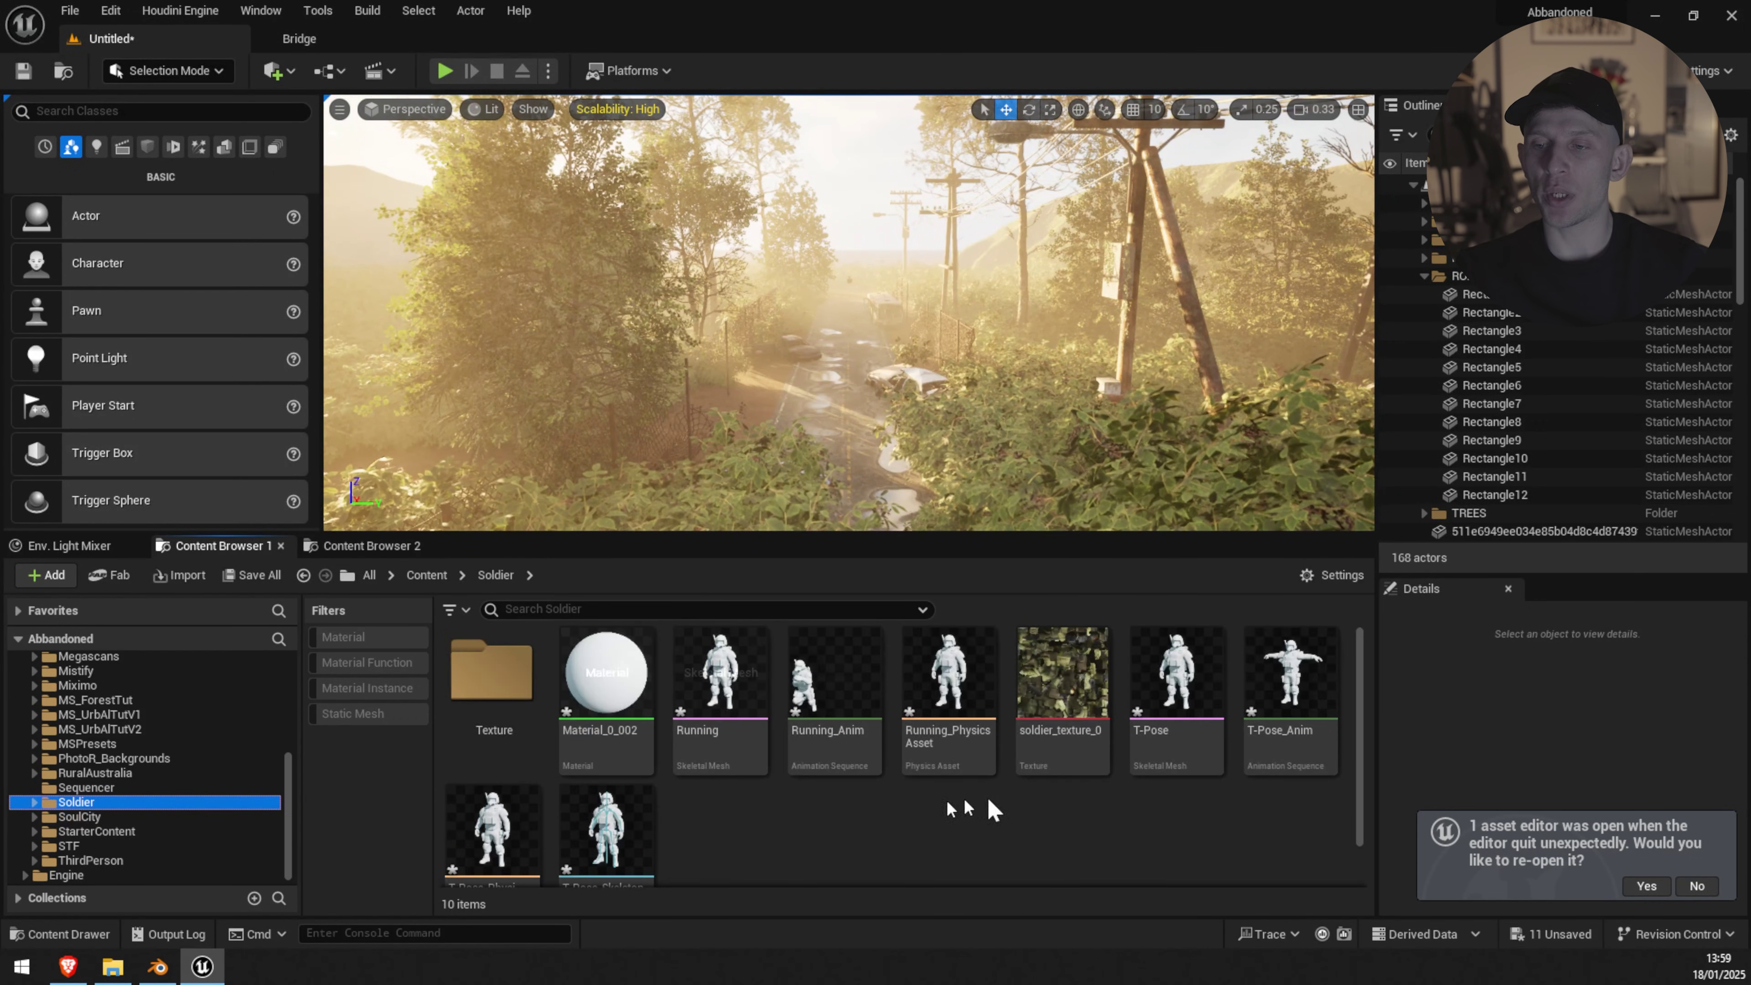
Step: In Material_0_002, replace the colour parameter with soldier_texture_0 wired into Base Color
double_click(596, 690)
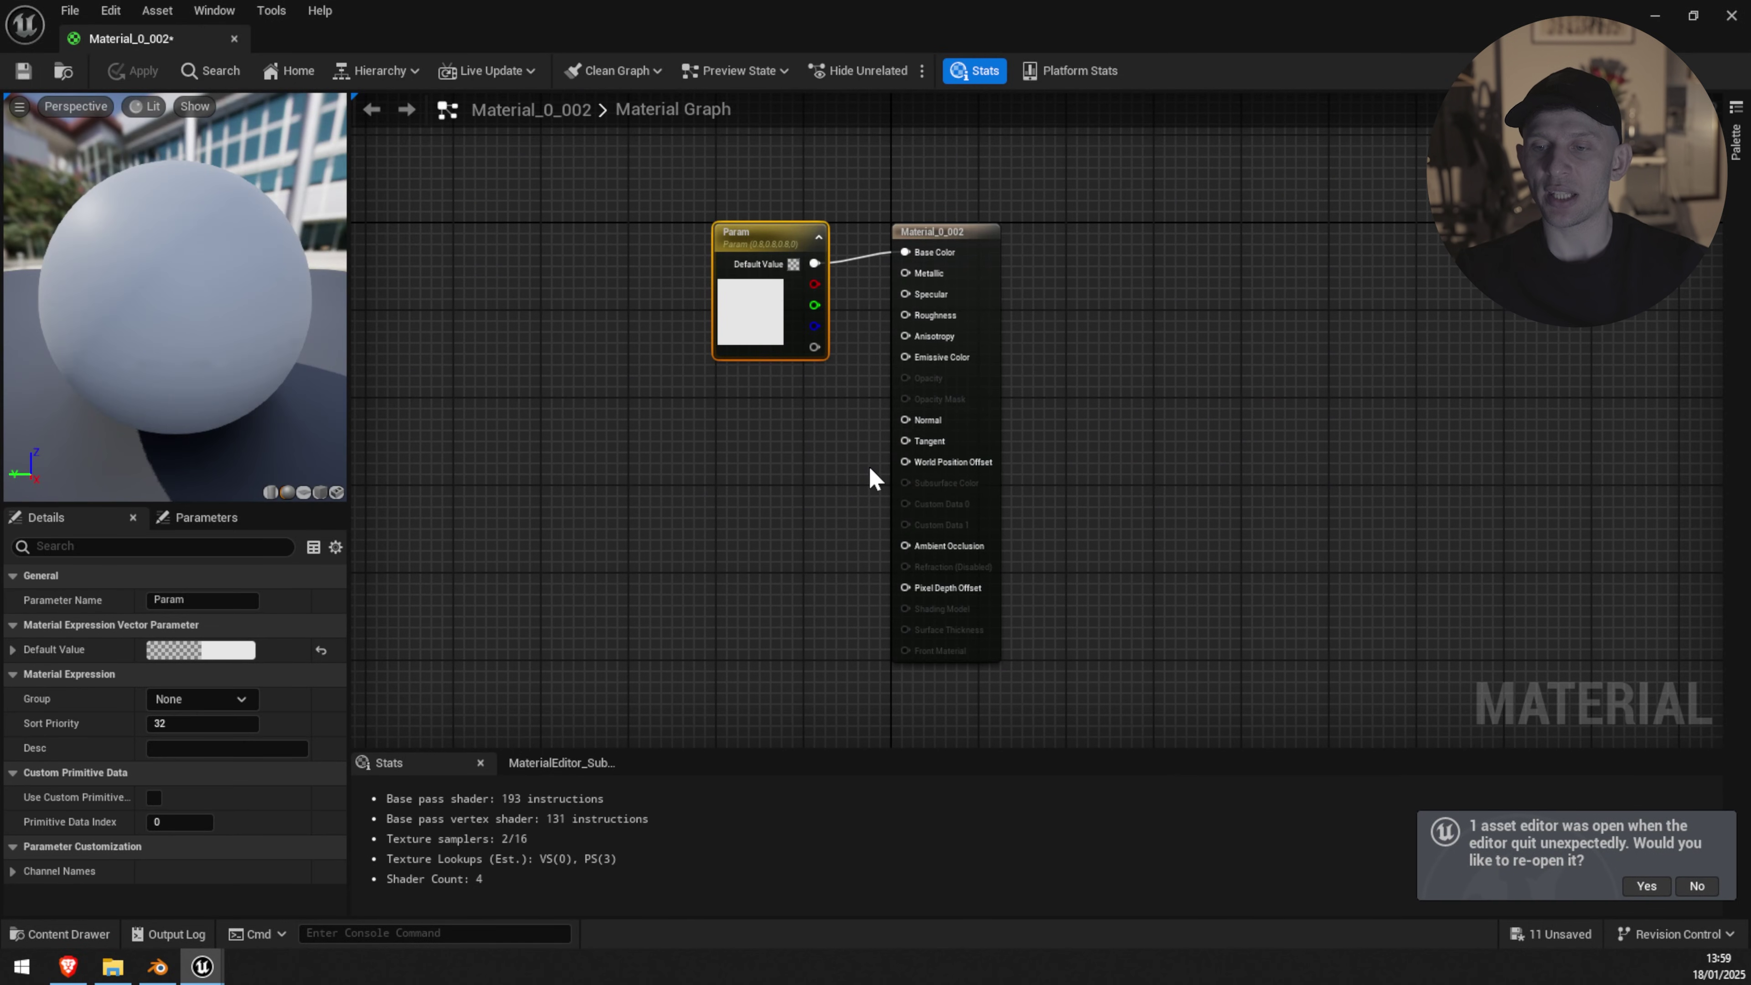
key(Delete)
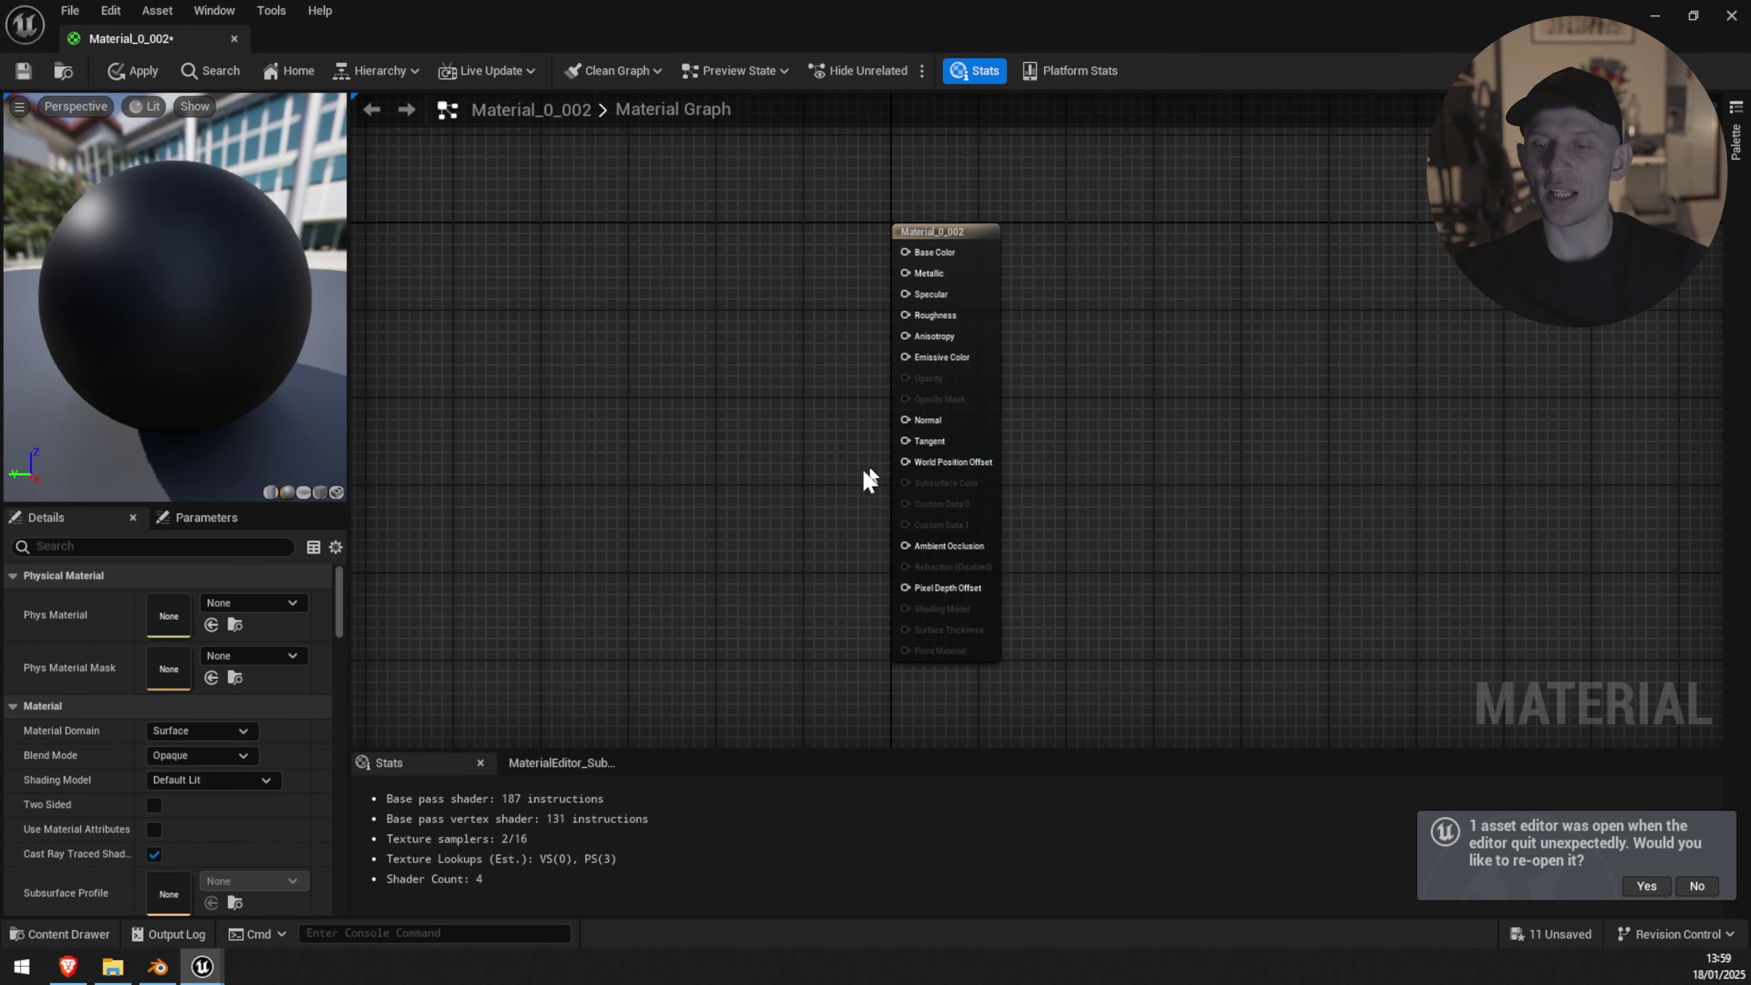
click(66, 939)
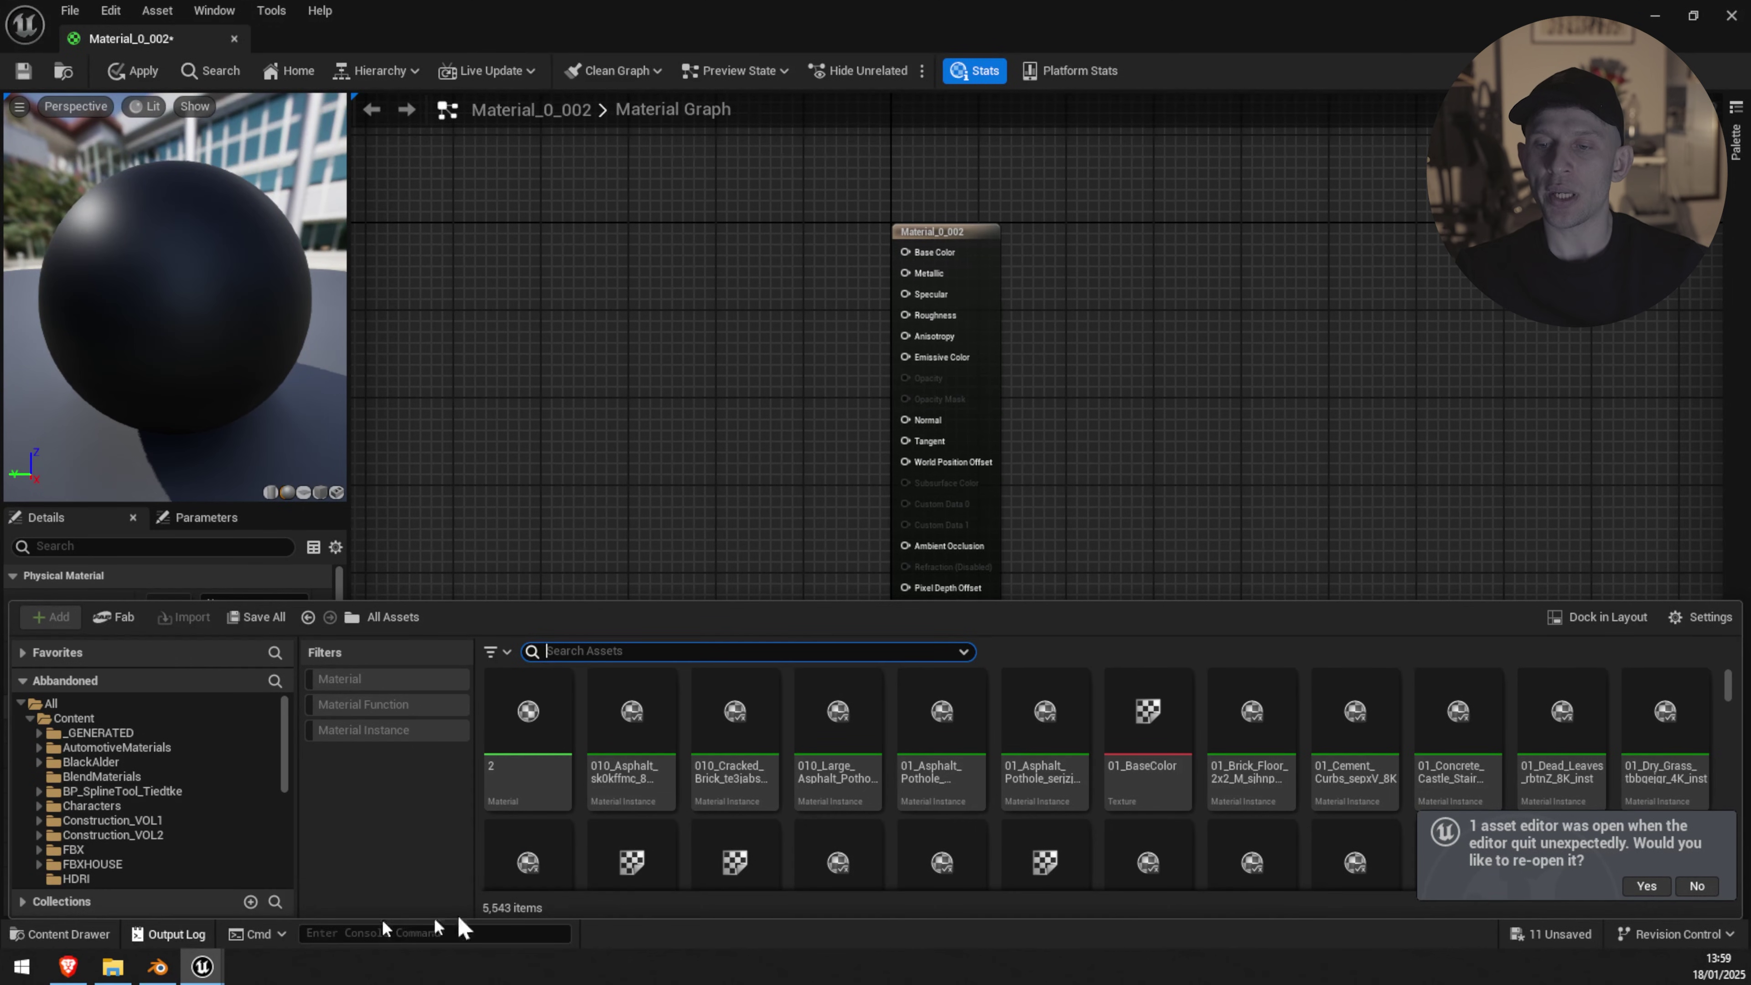
scroll(141, 792, down, 2)
scroll(141, 792, down, 6)
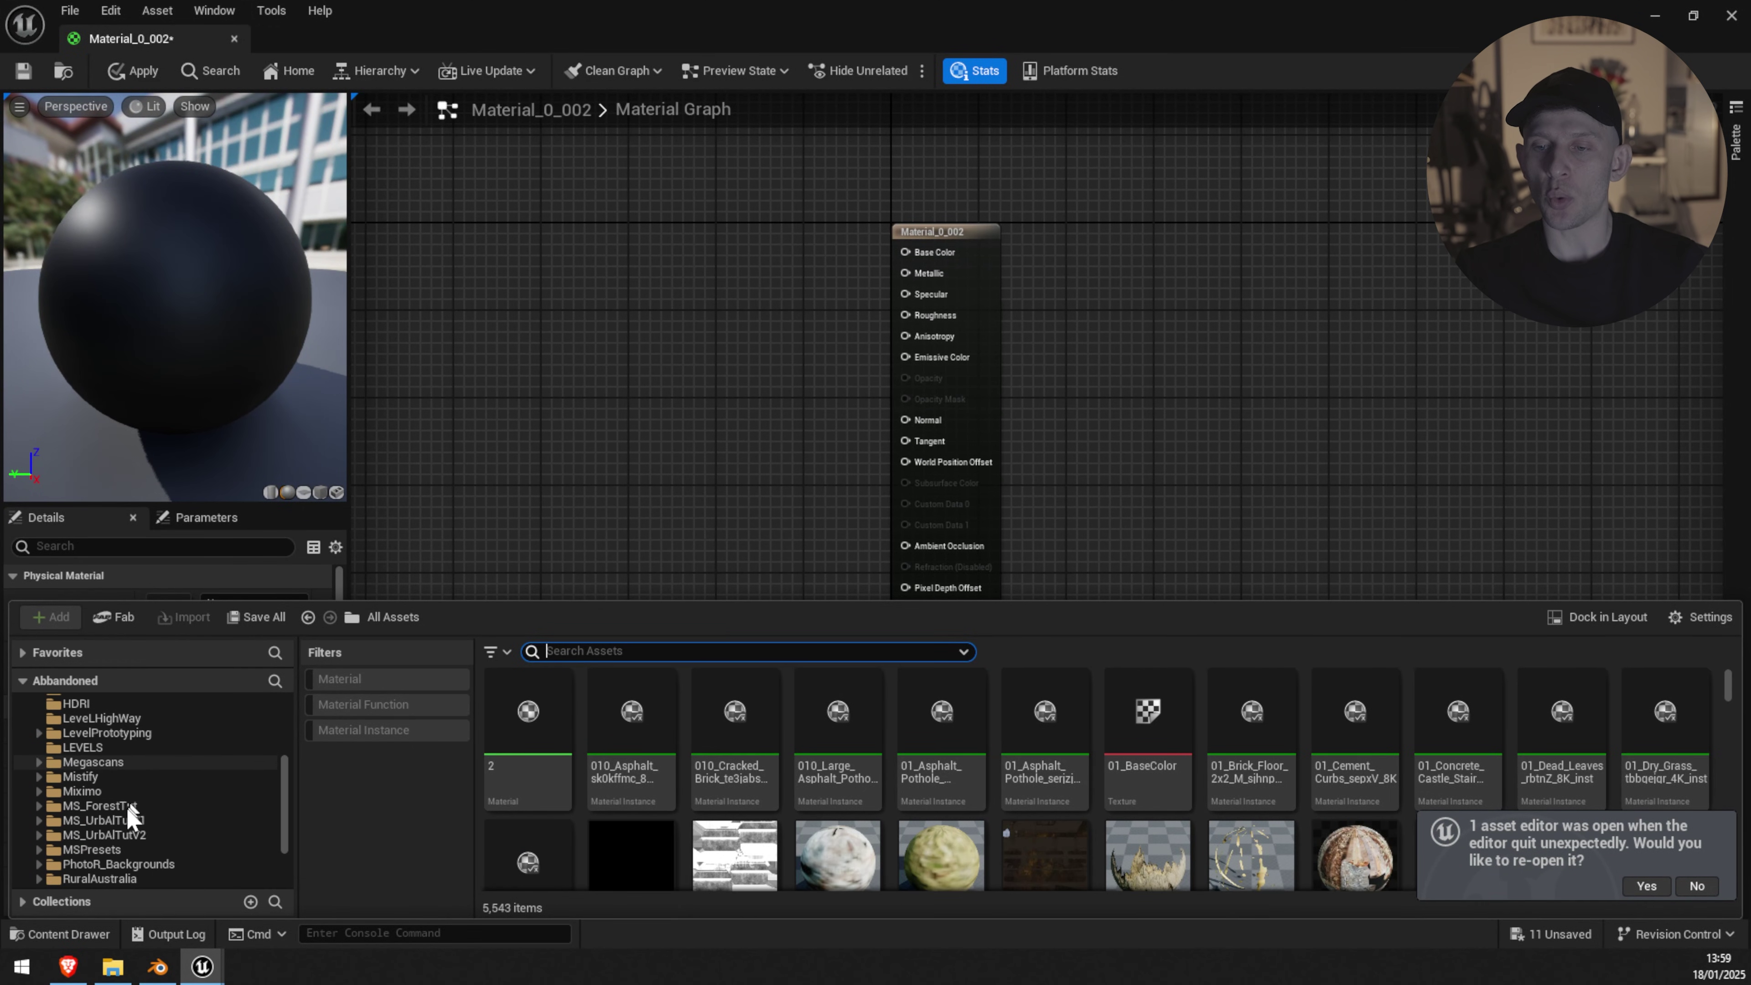
click(81, 820)
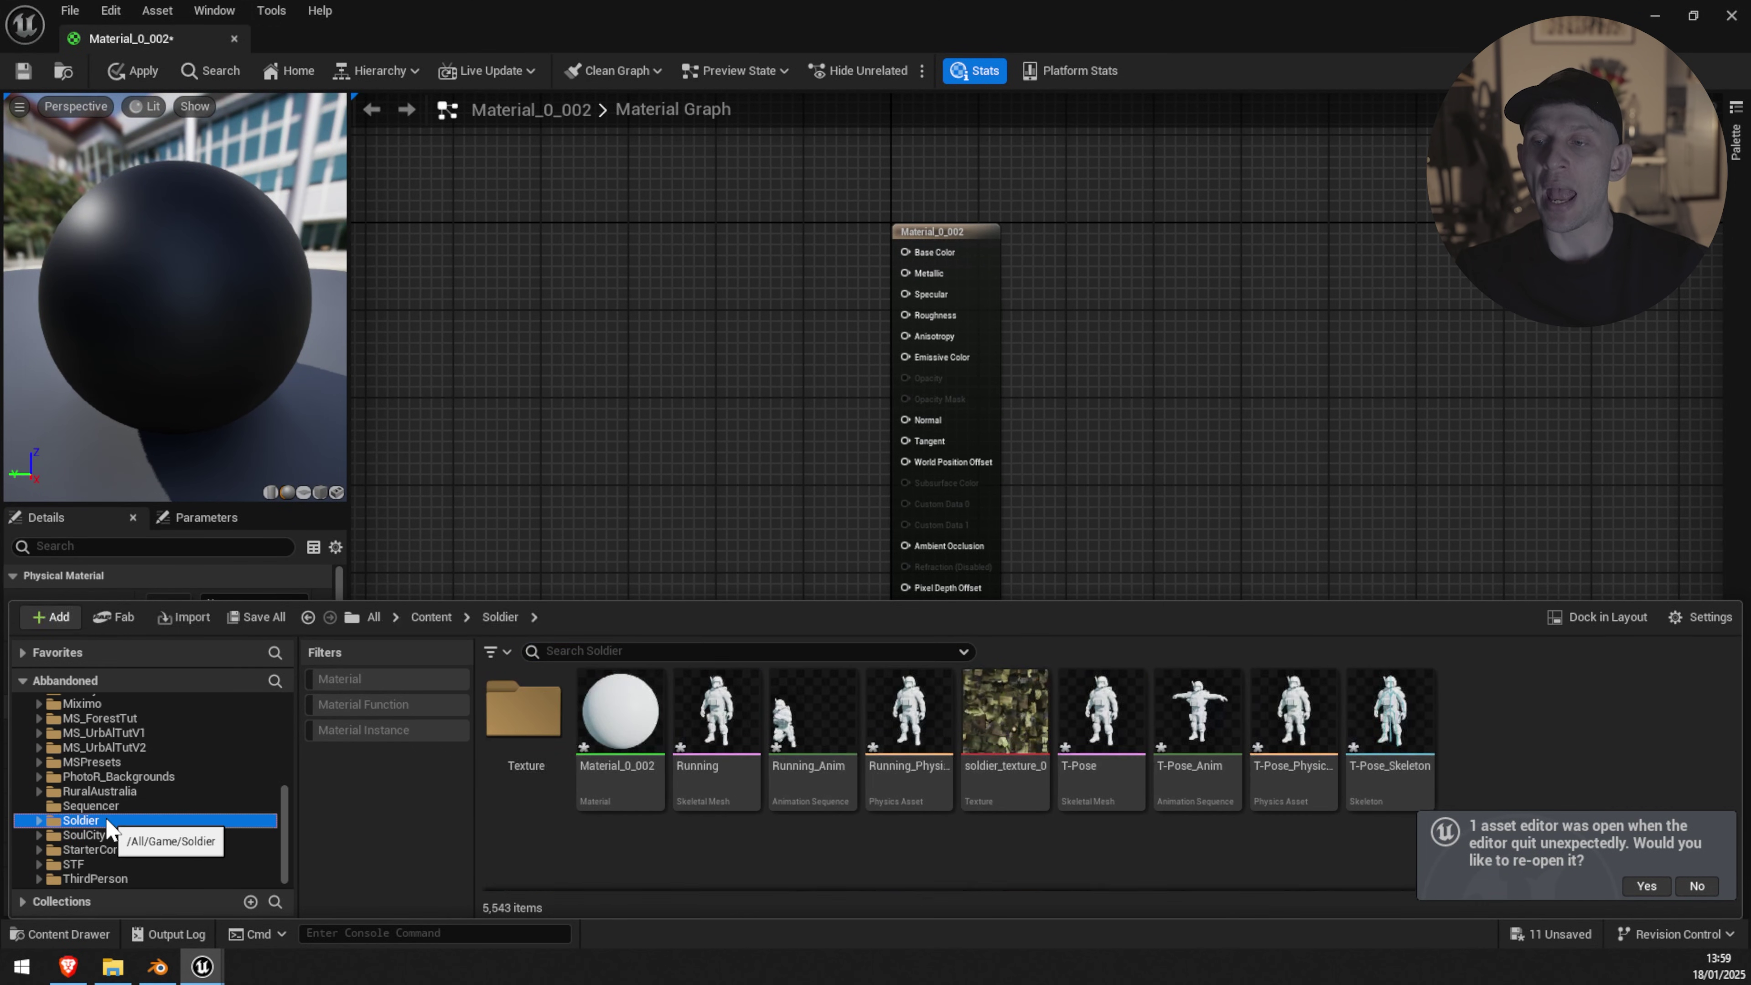
drag(1005, 711, 665, 210)
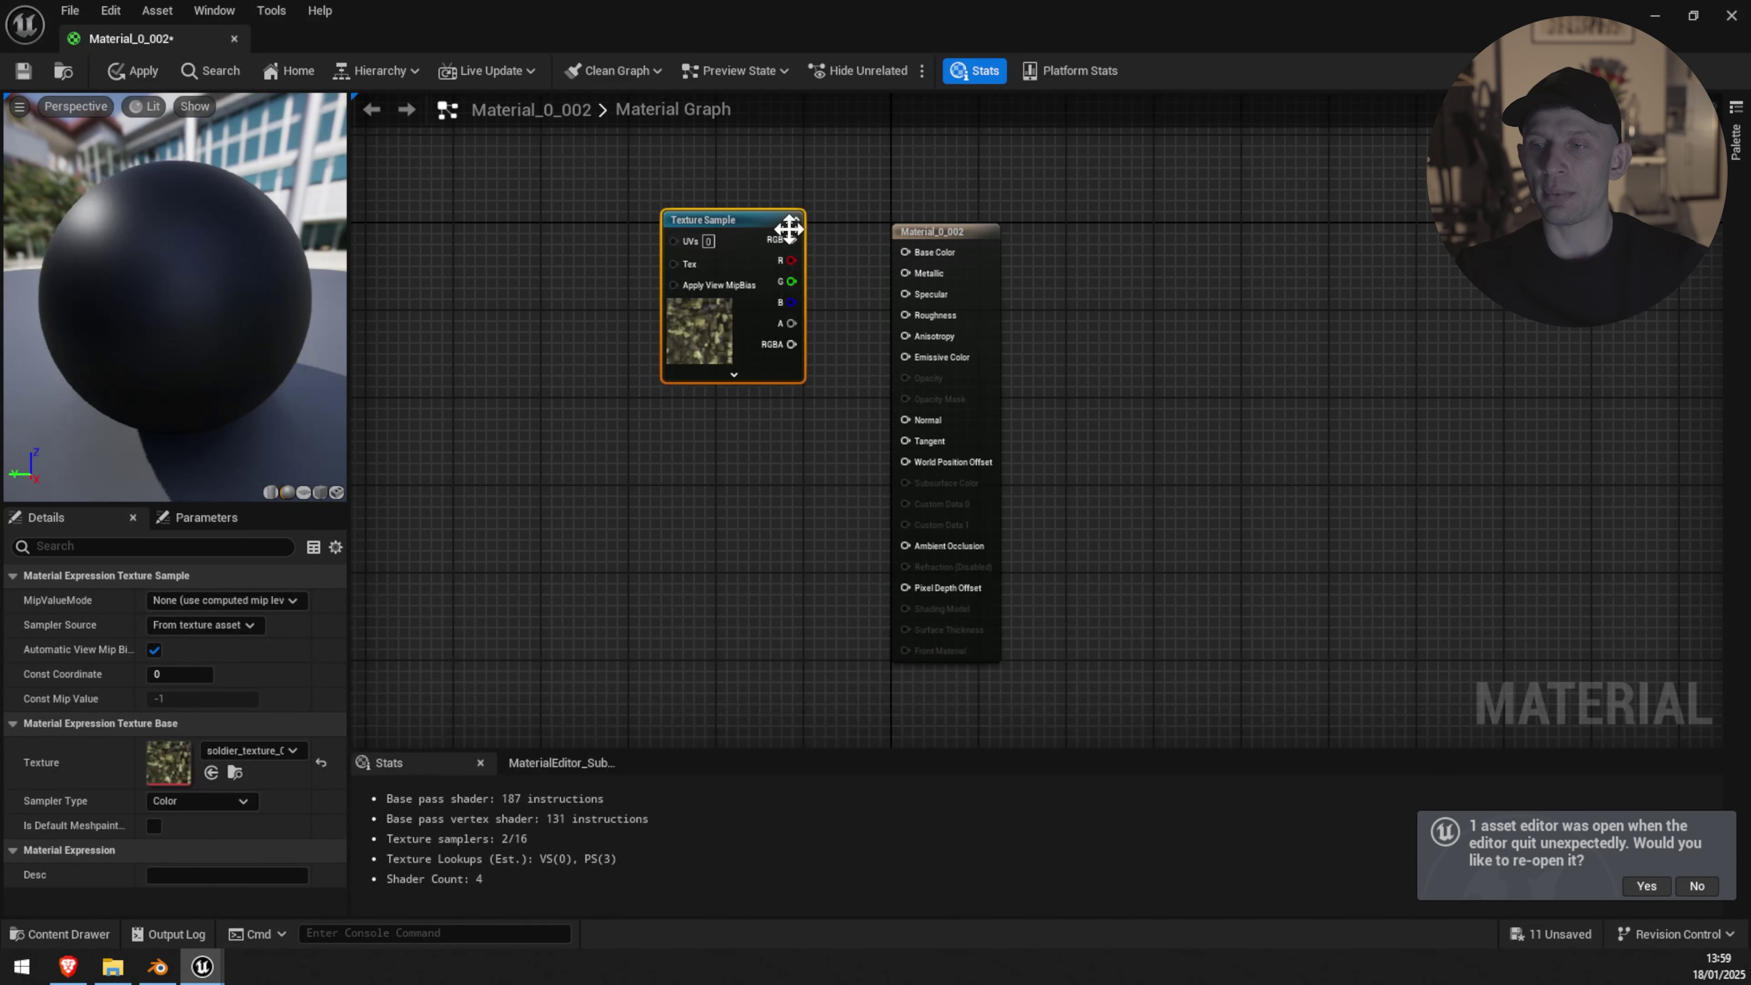
drag(791, 240, 906, 252)
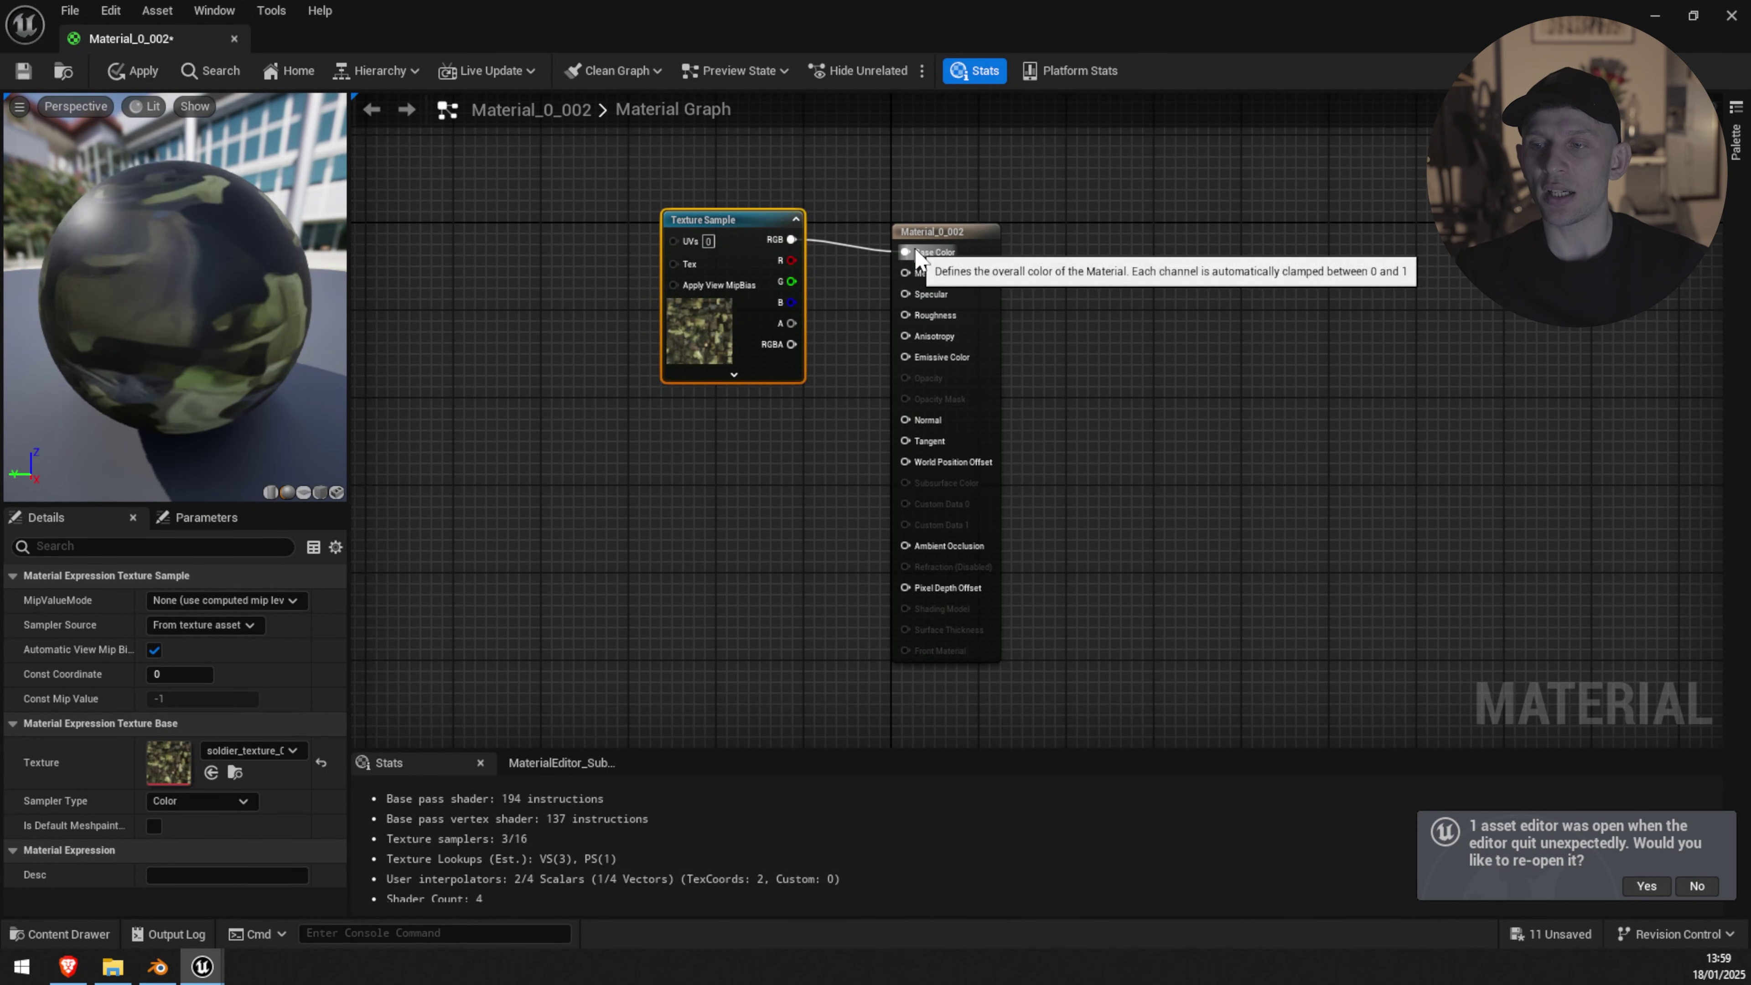
drag(759, 221, 645, 223)
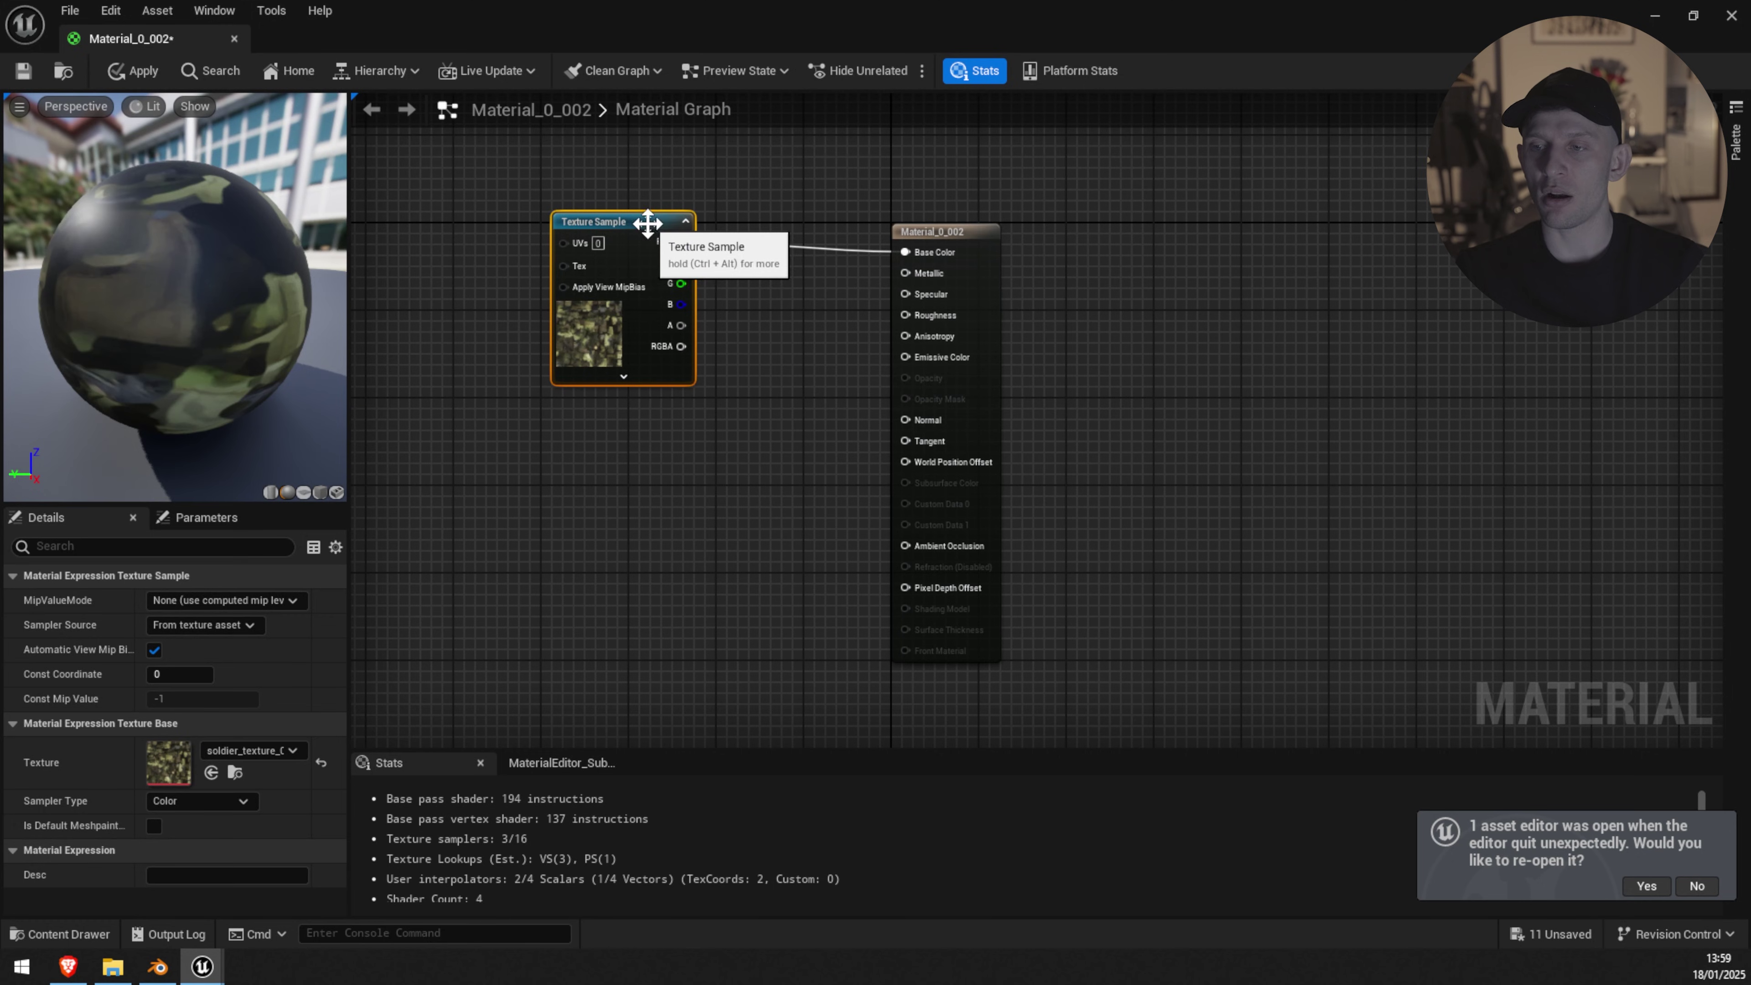
Step: Connect a 0 constant to Metallic, Specular and Roughness, then save and close the material
click(690, 474)
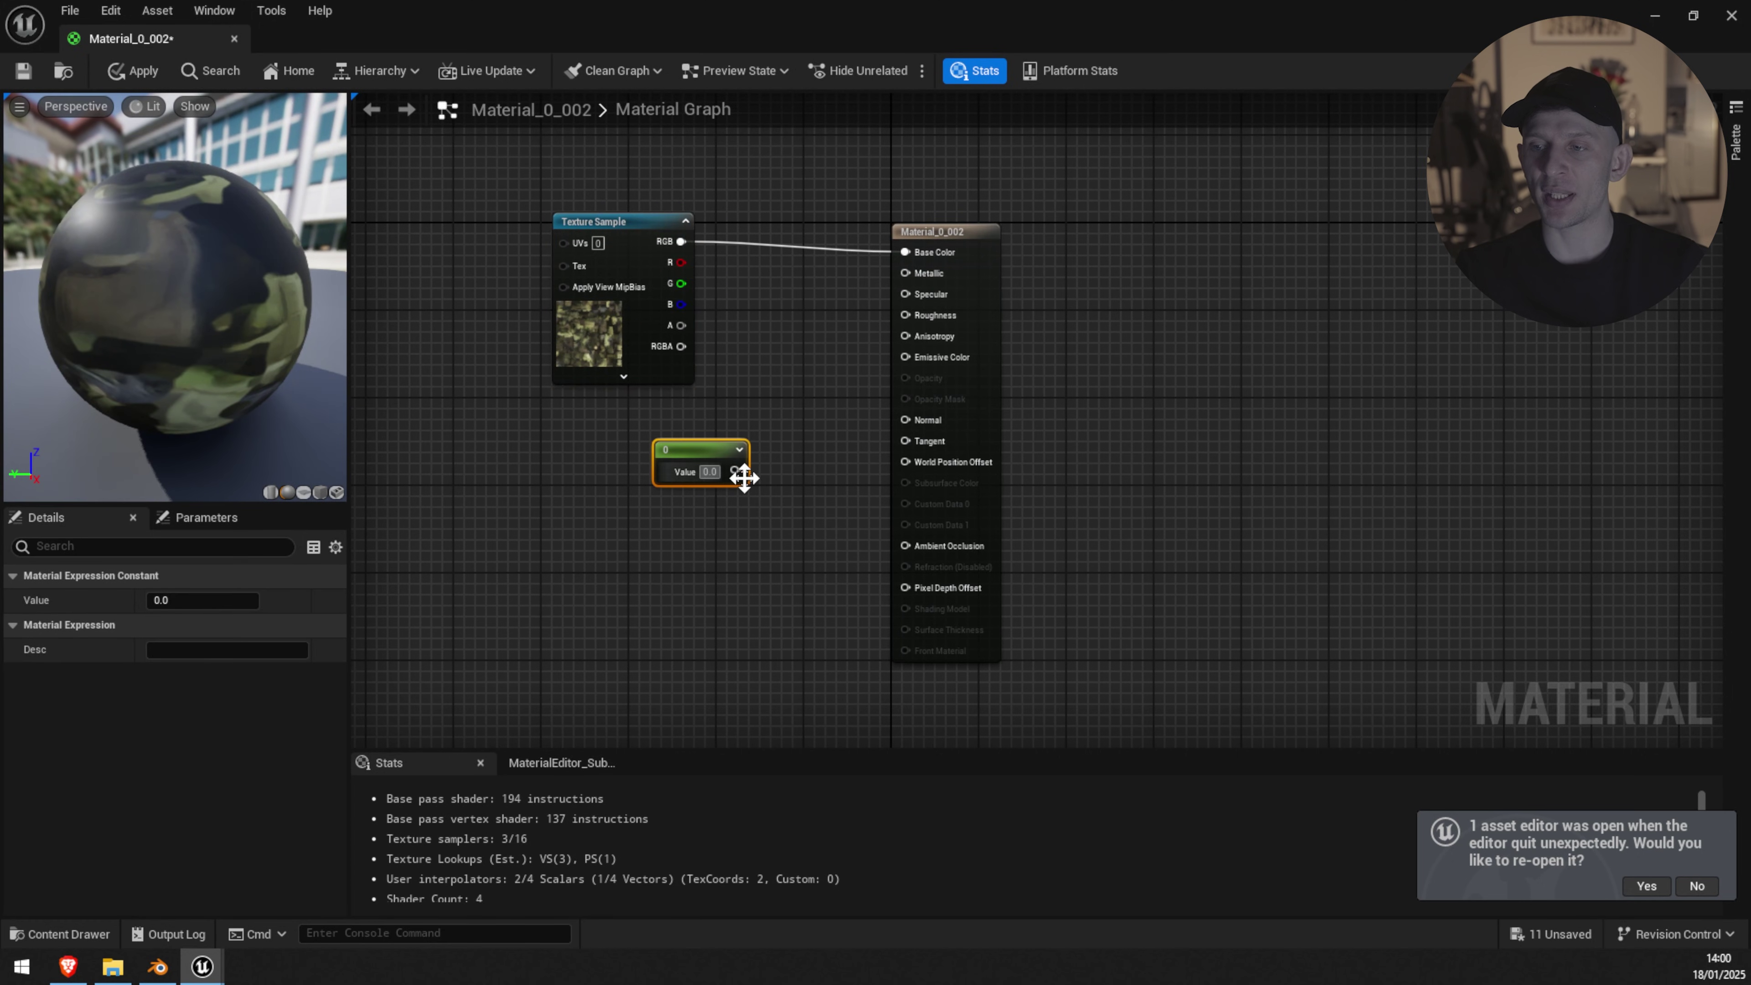
drag(735, 471, 905, 273)
drag(734, 472, 906, 295)
drag(735, 471, 909, 315)
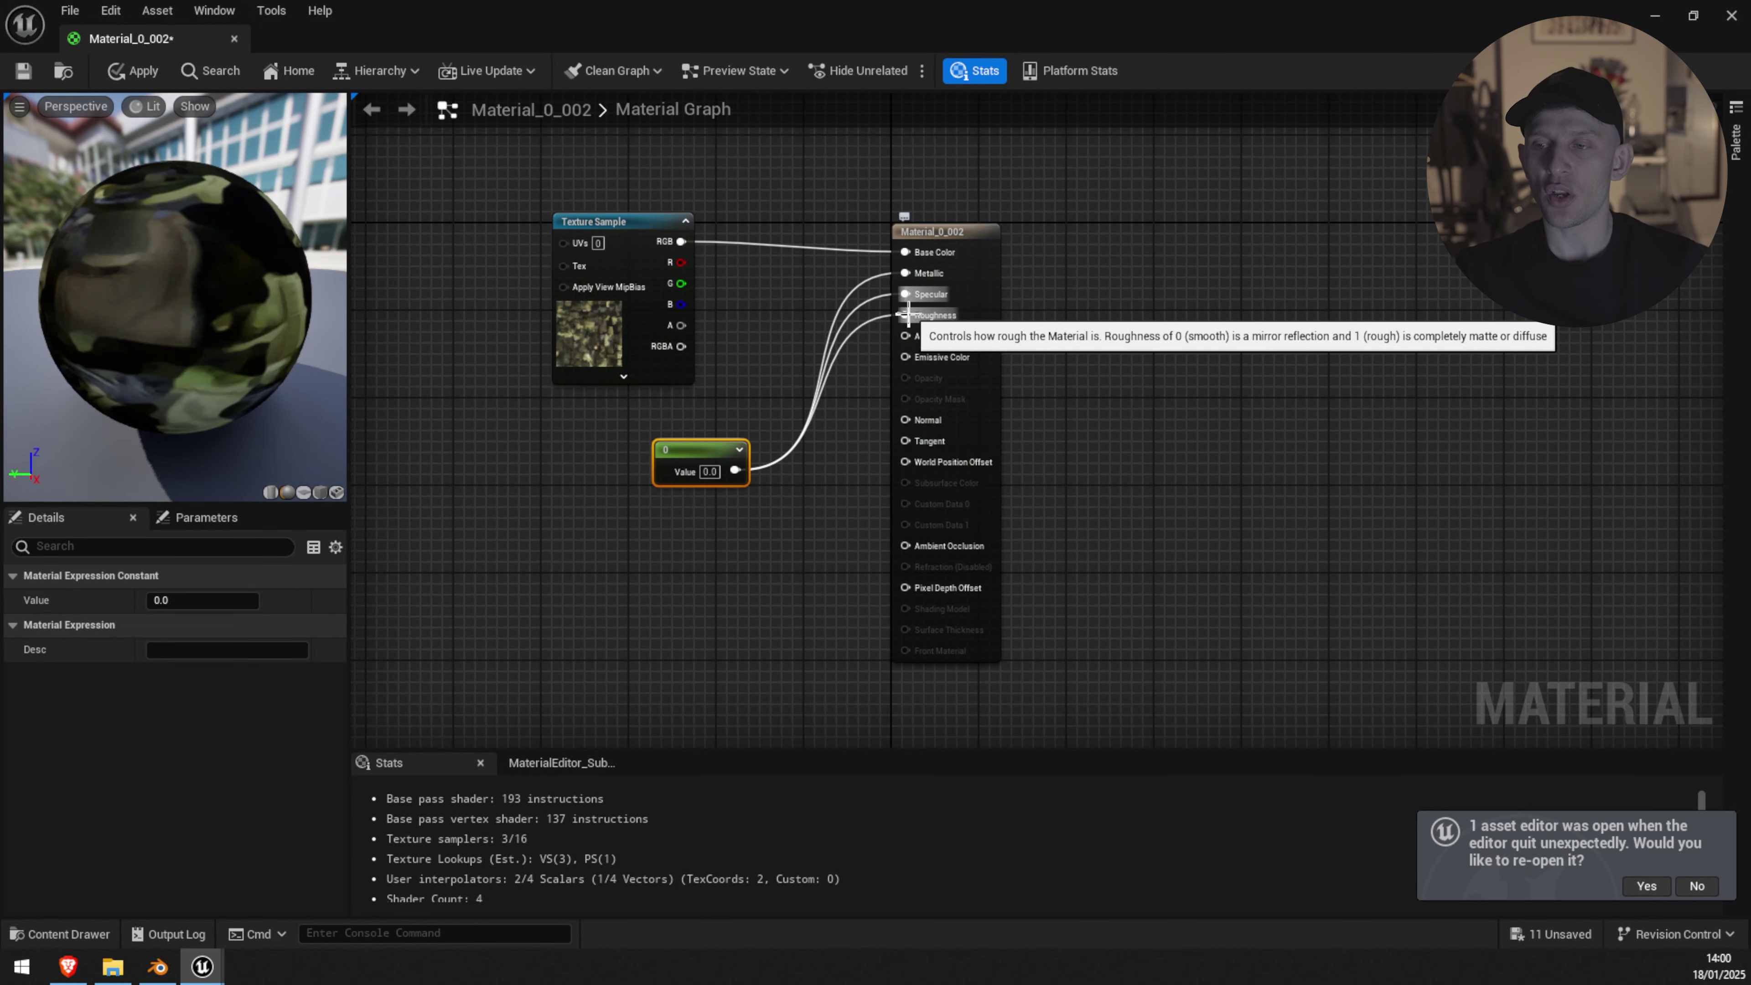
key(ctrl+s)
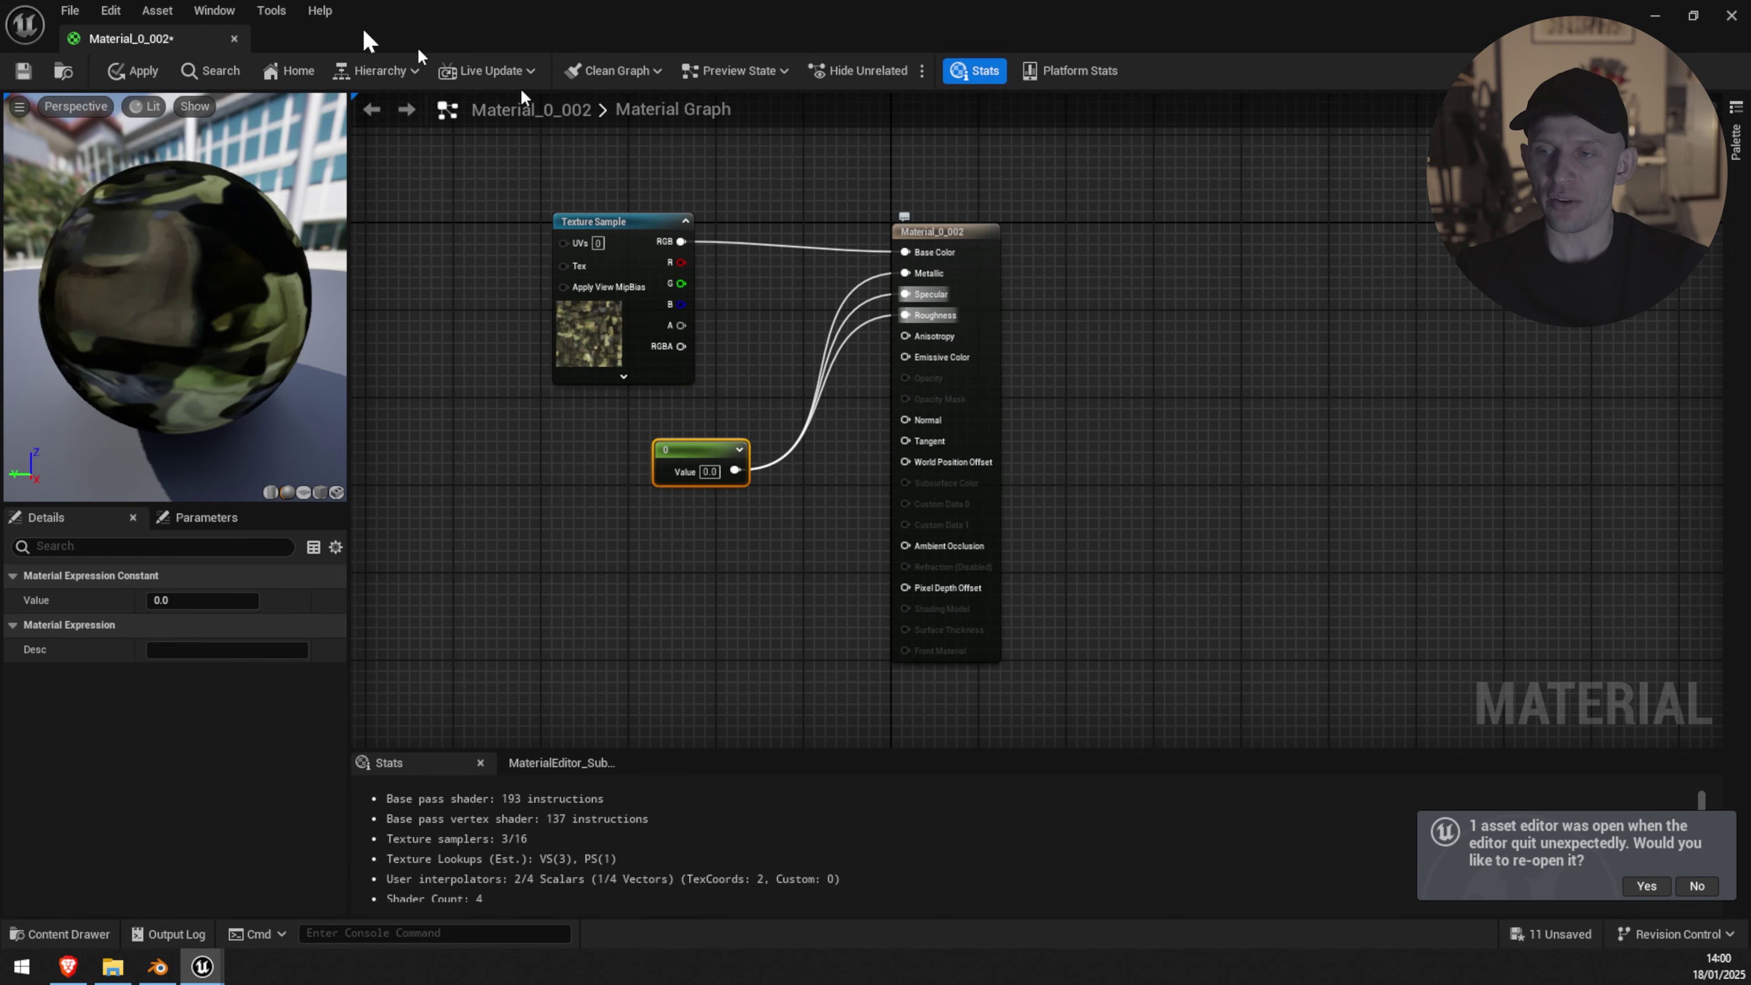
click(234, 39)
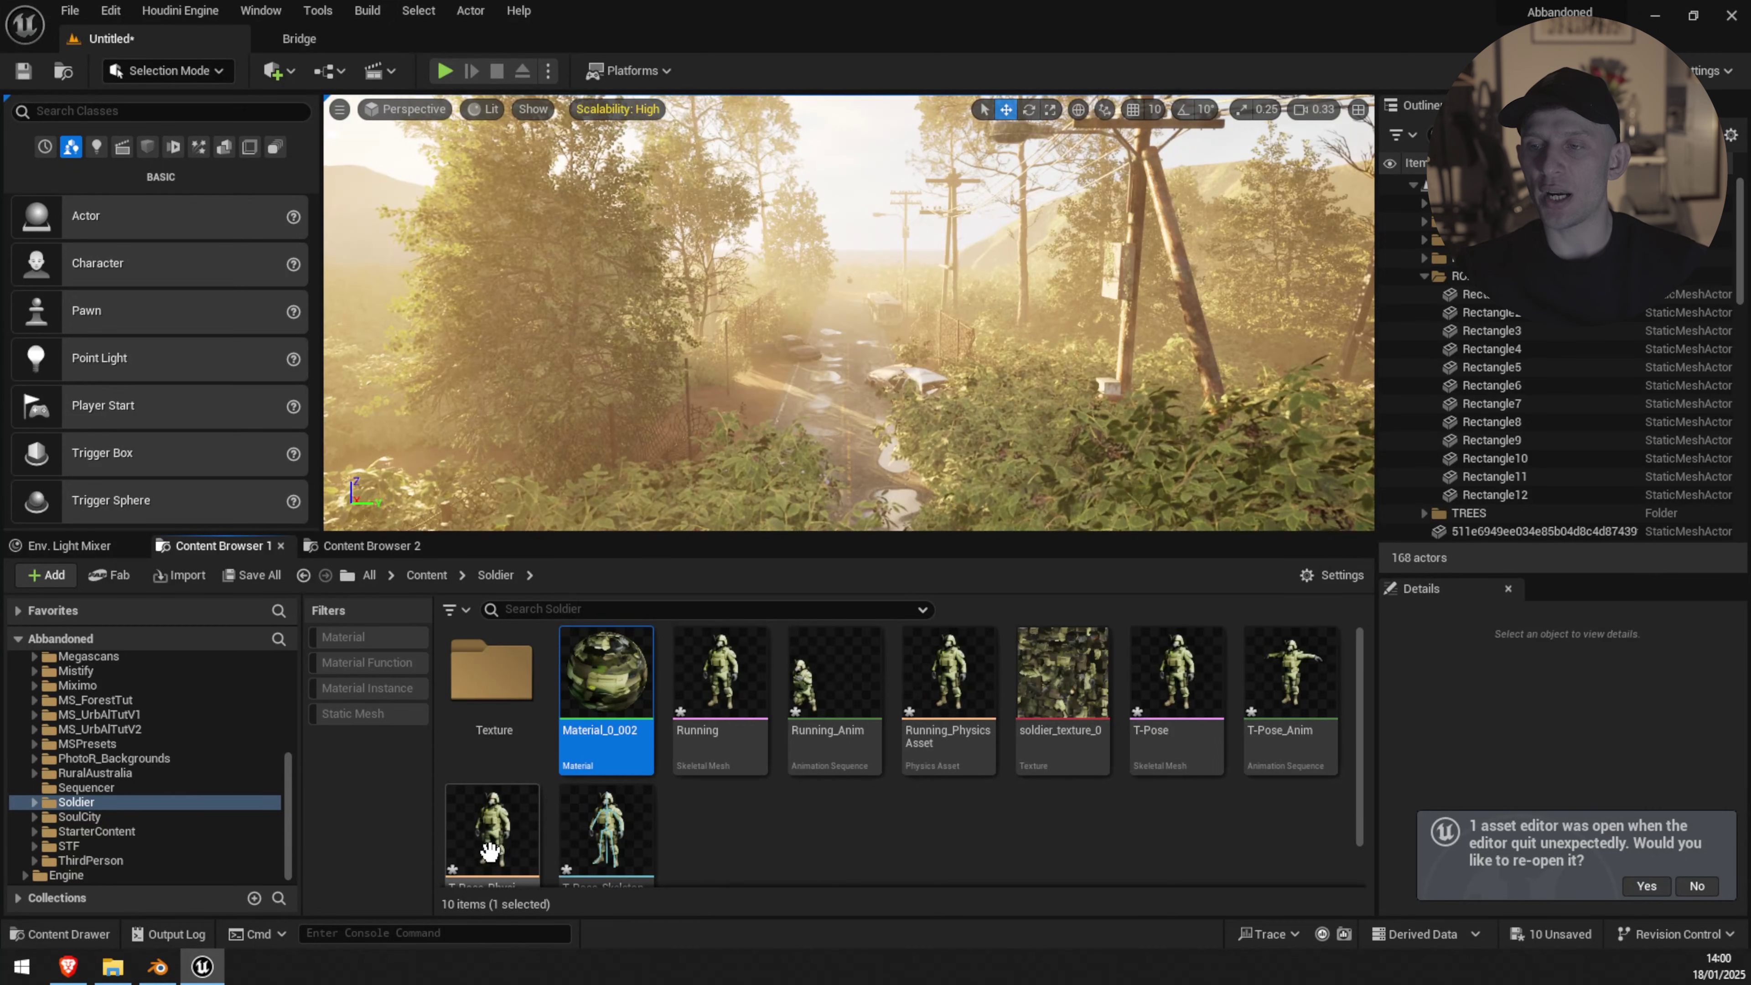
Step: Place the Running soldier mesh onto the forest road
key(w)
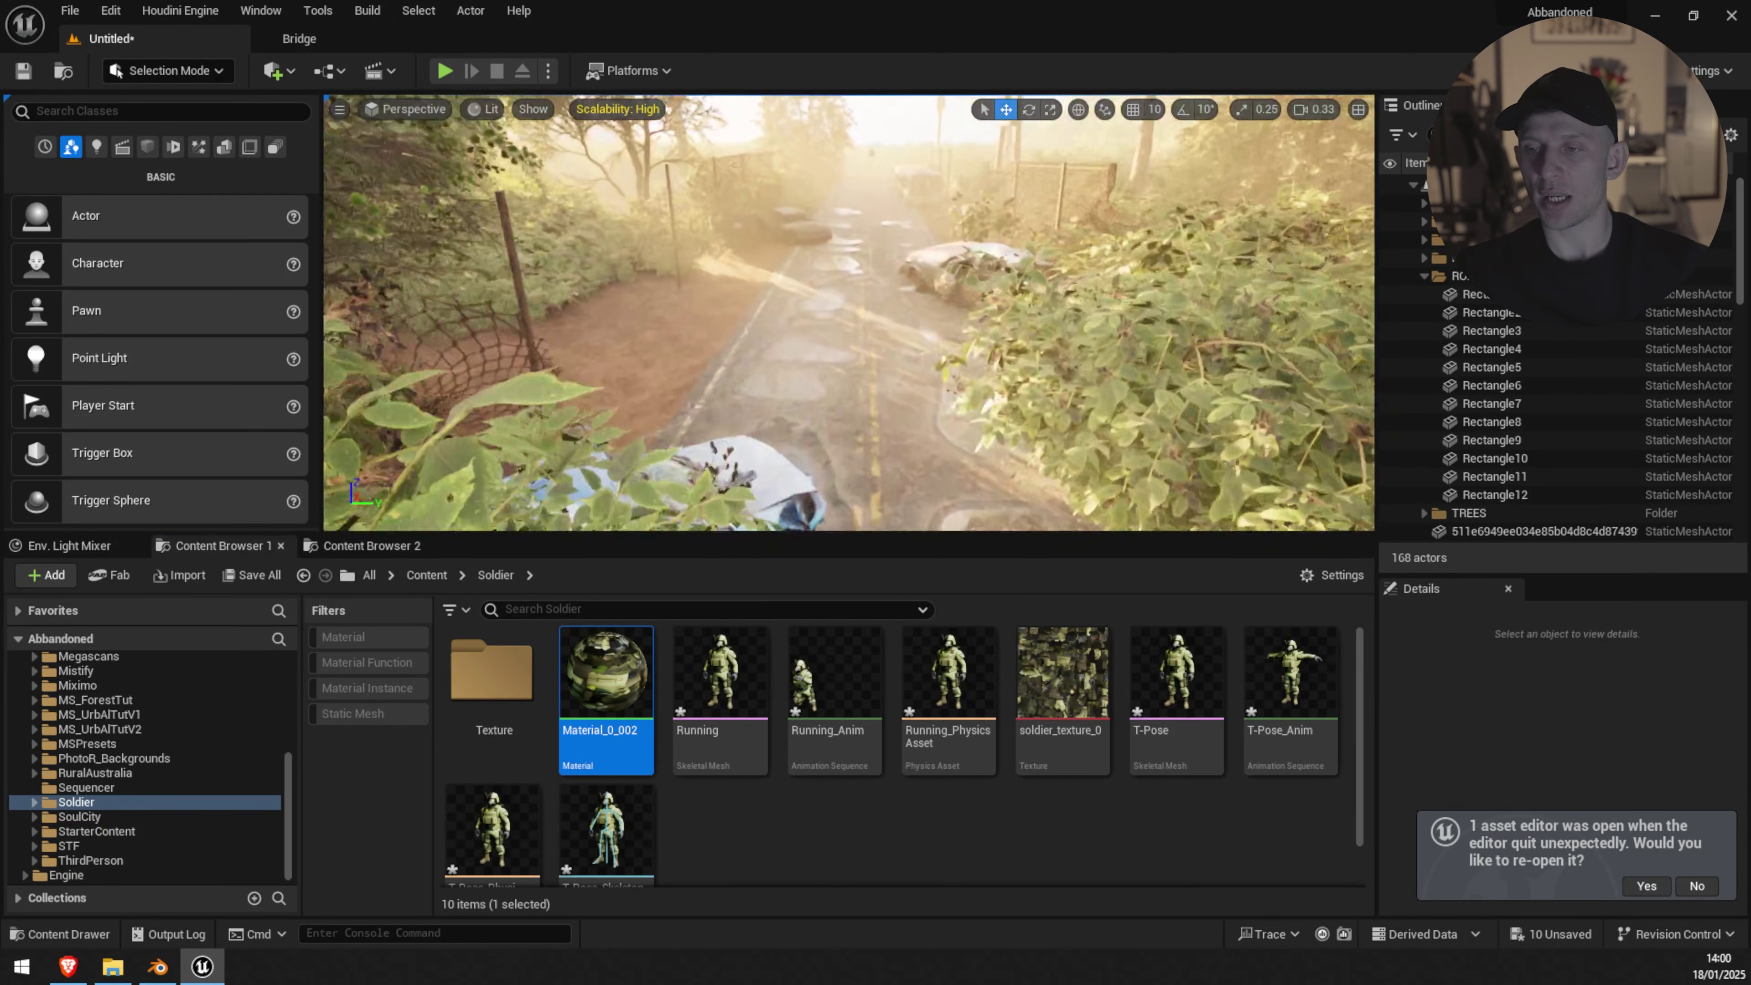
mouse_move(847, 697)
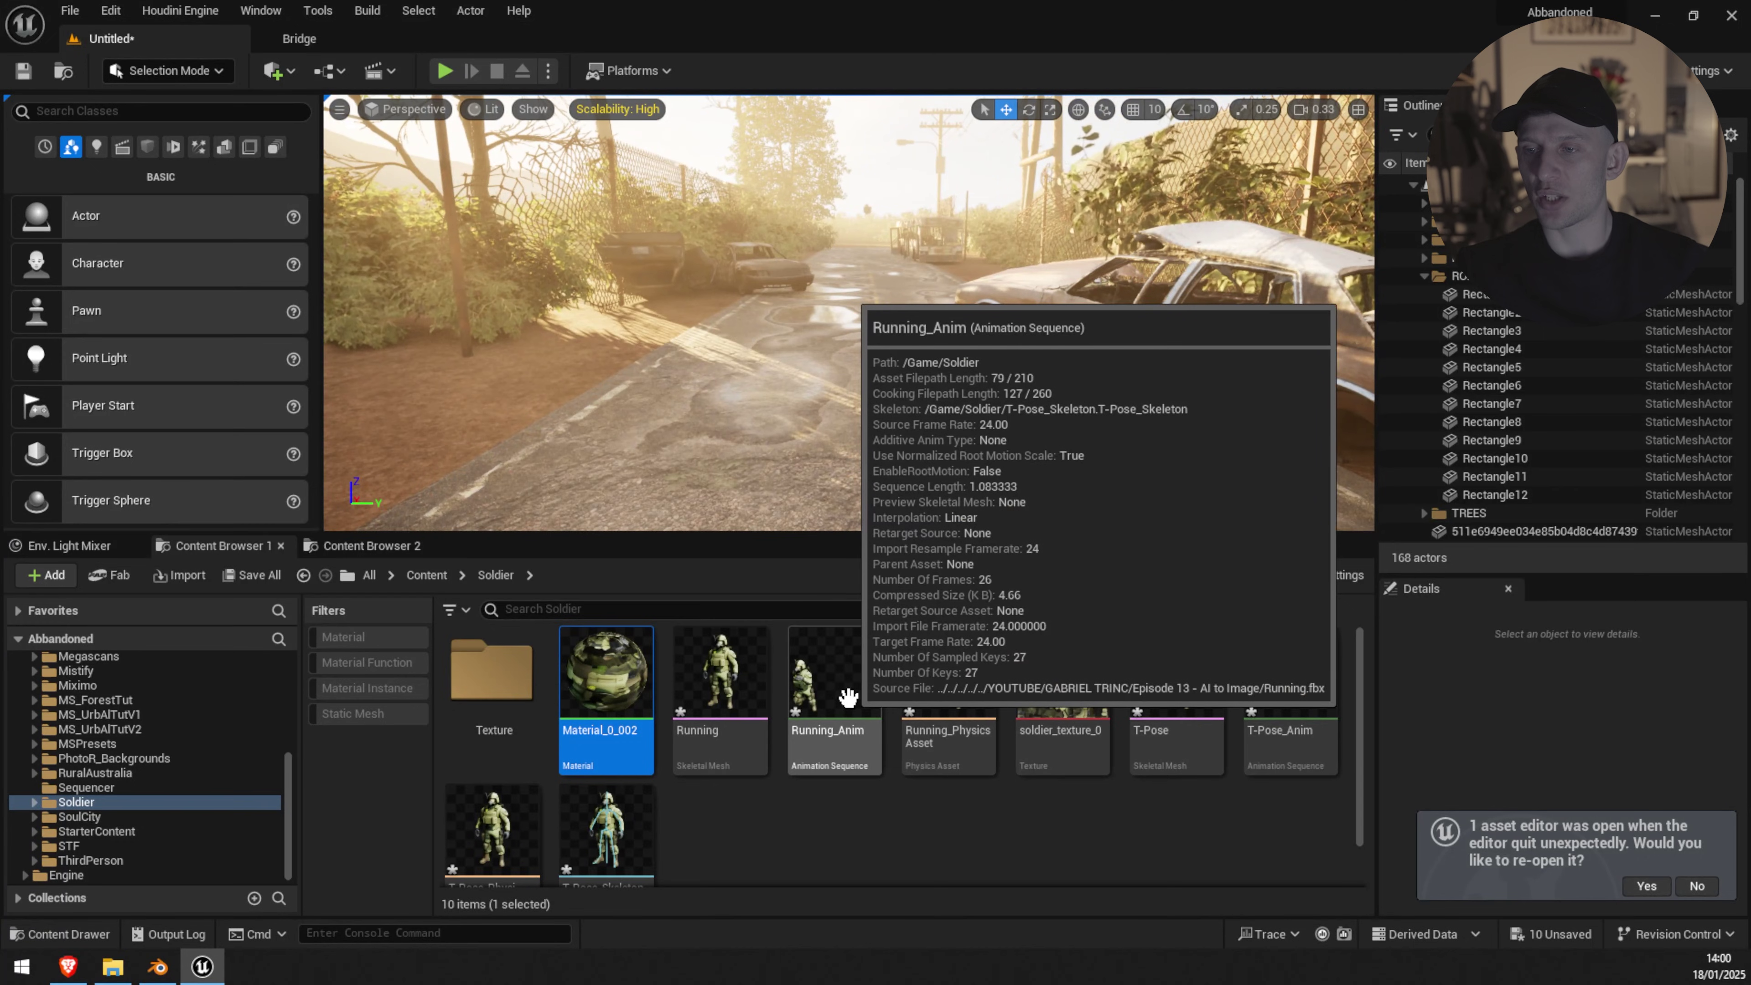
click(720, 673)
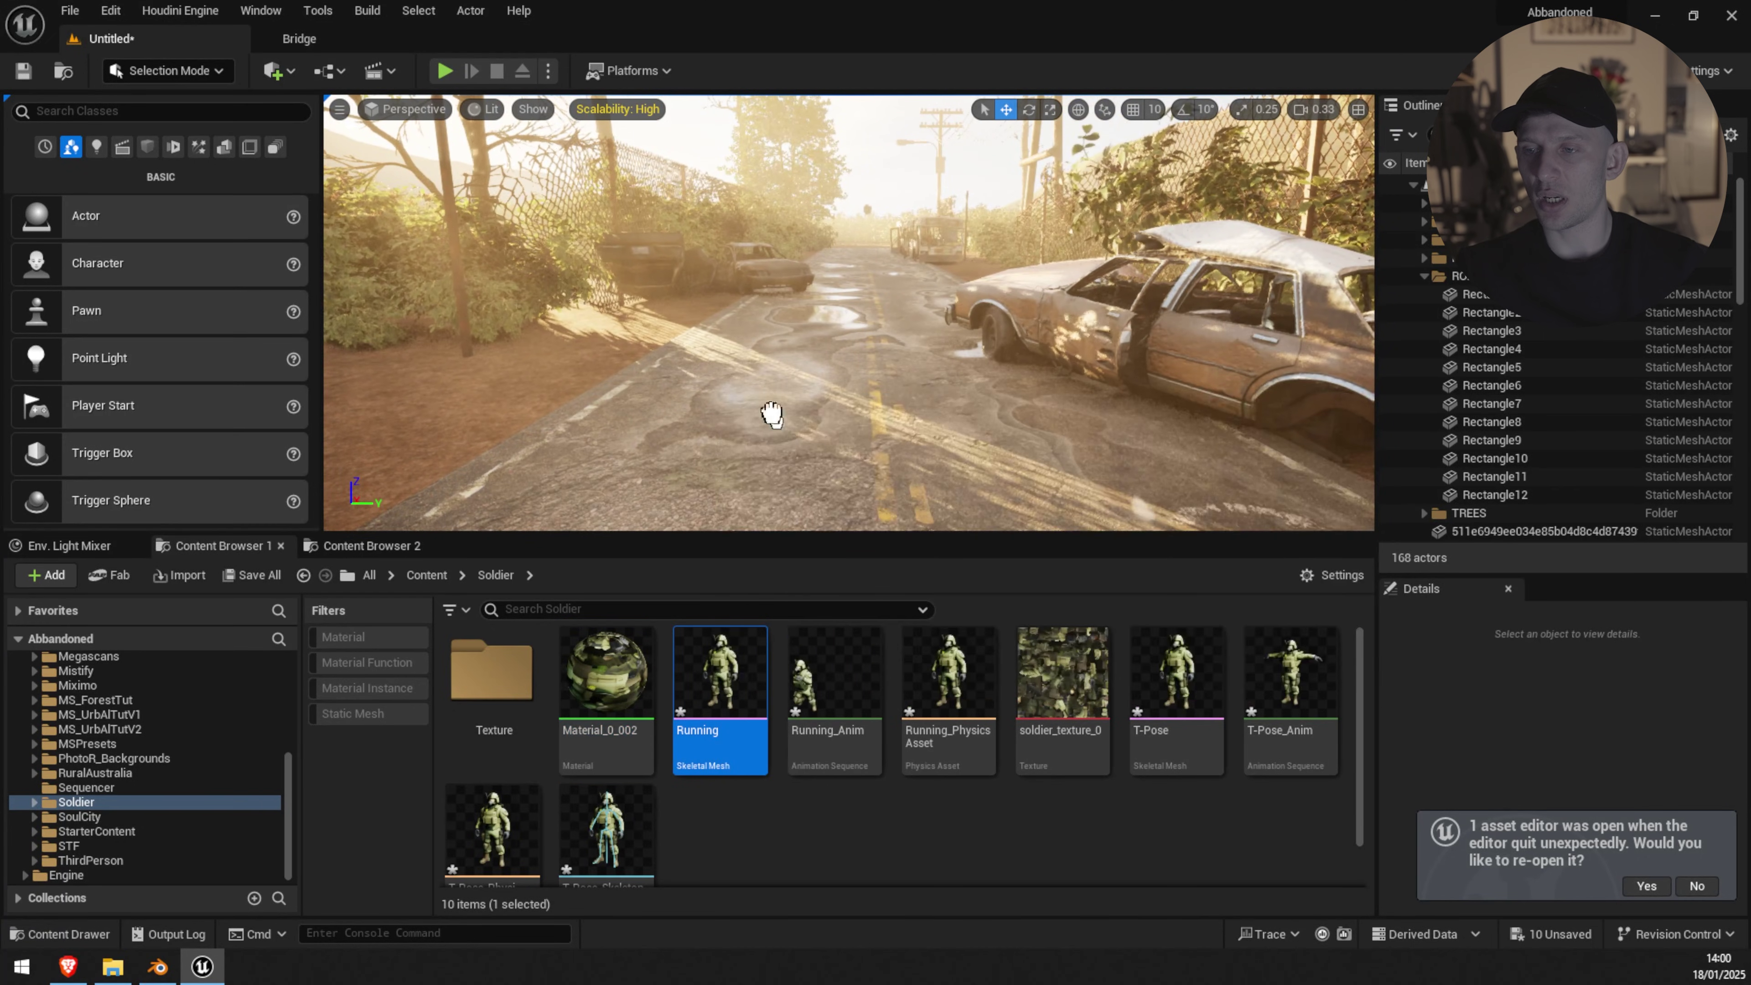
drag(861, 522, 768, 301)
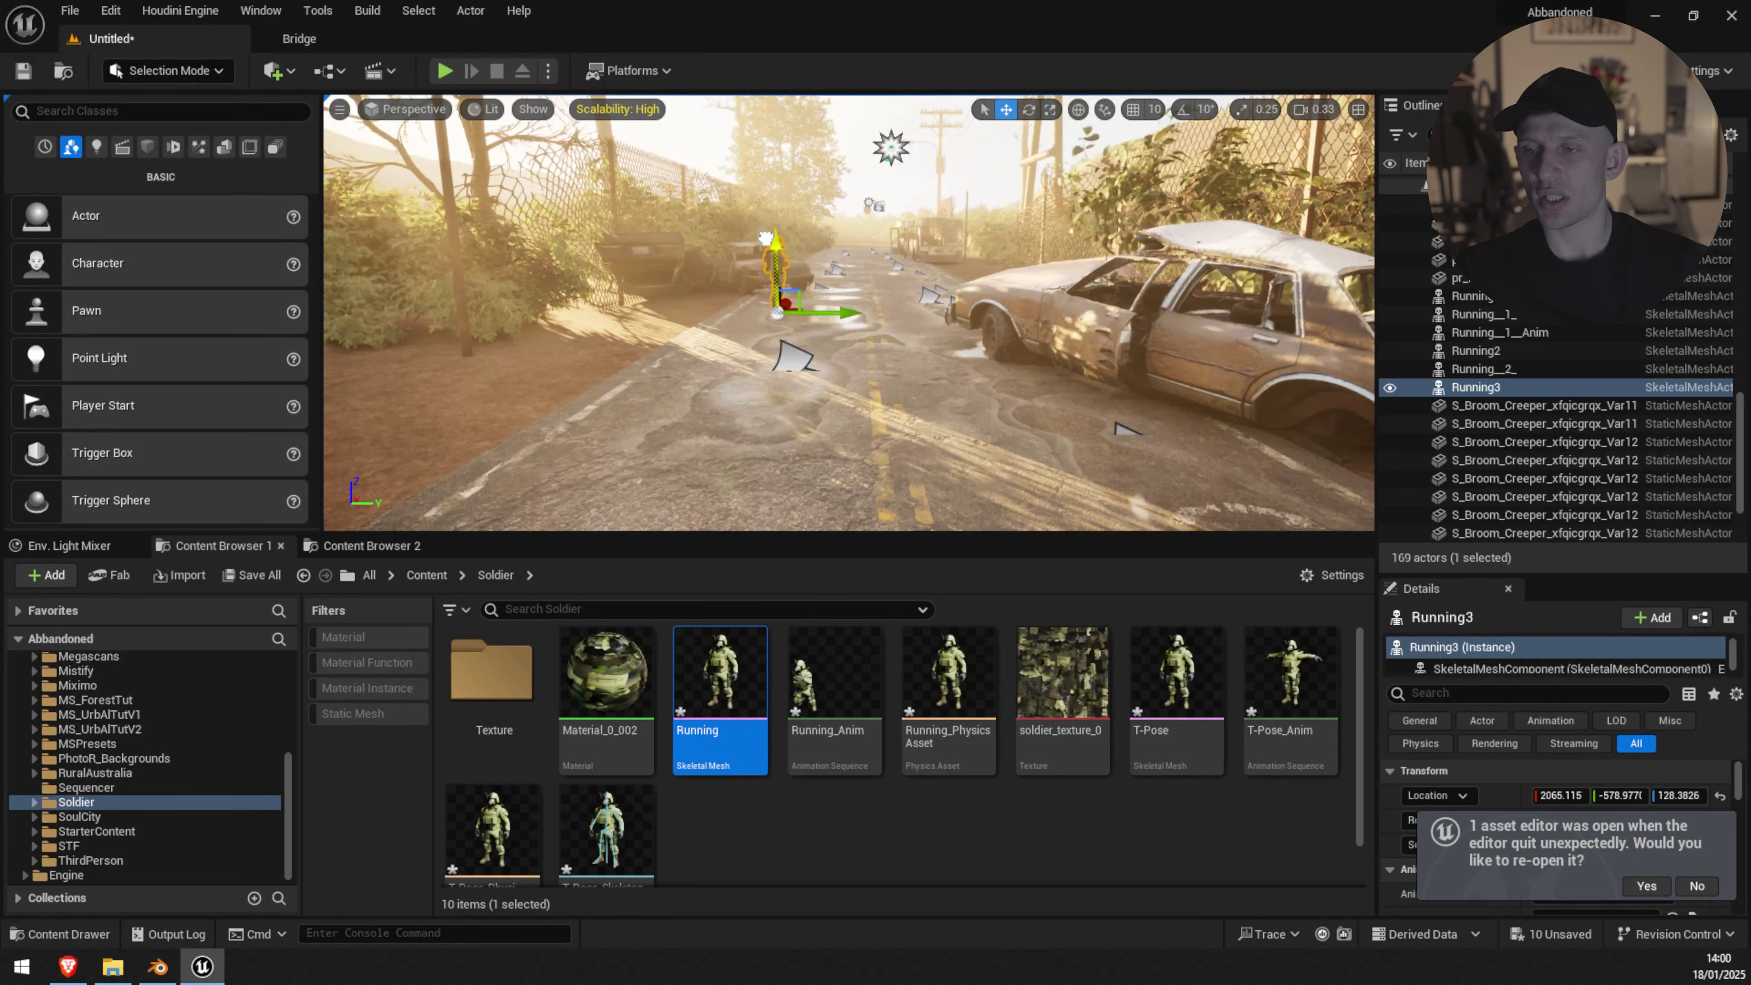
drag(765, 238, 844, 428)
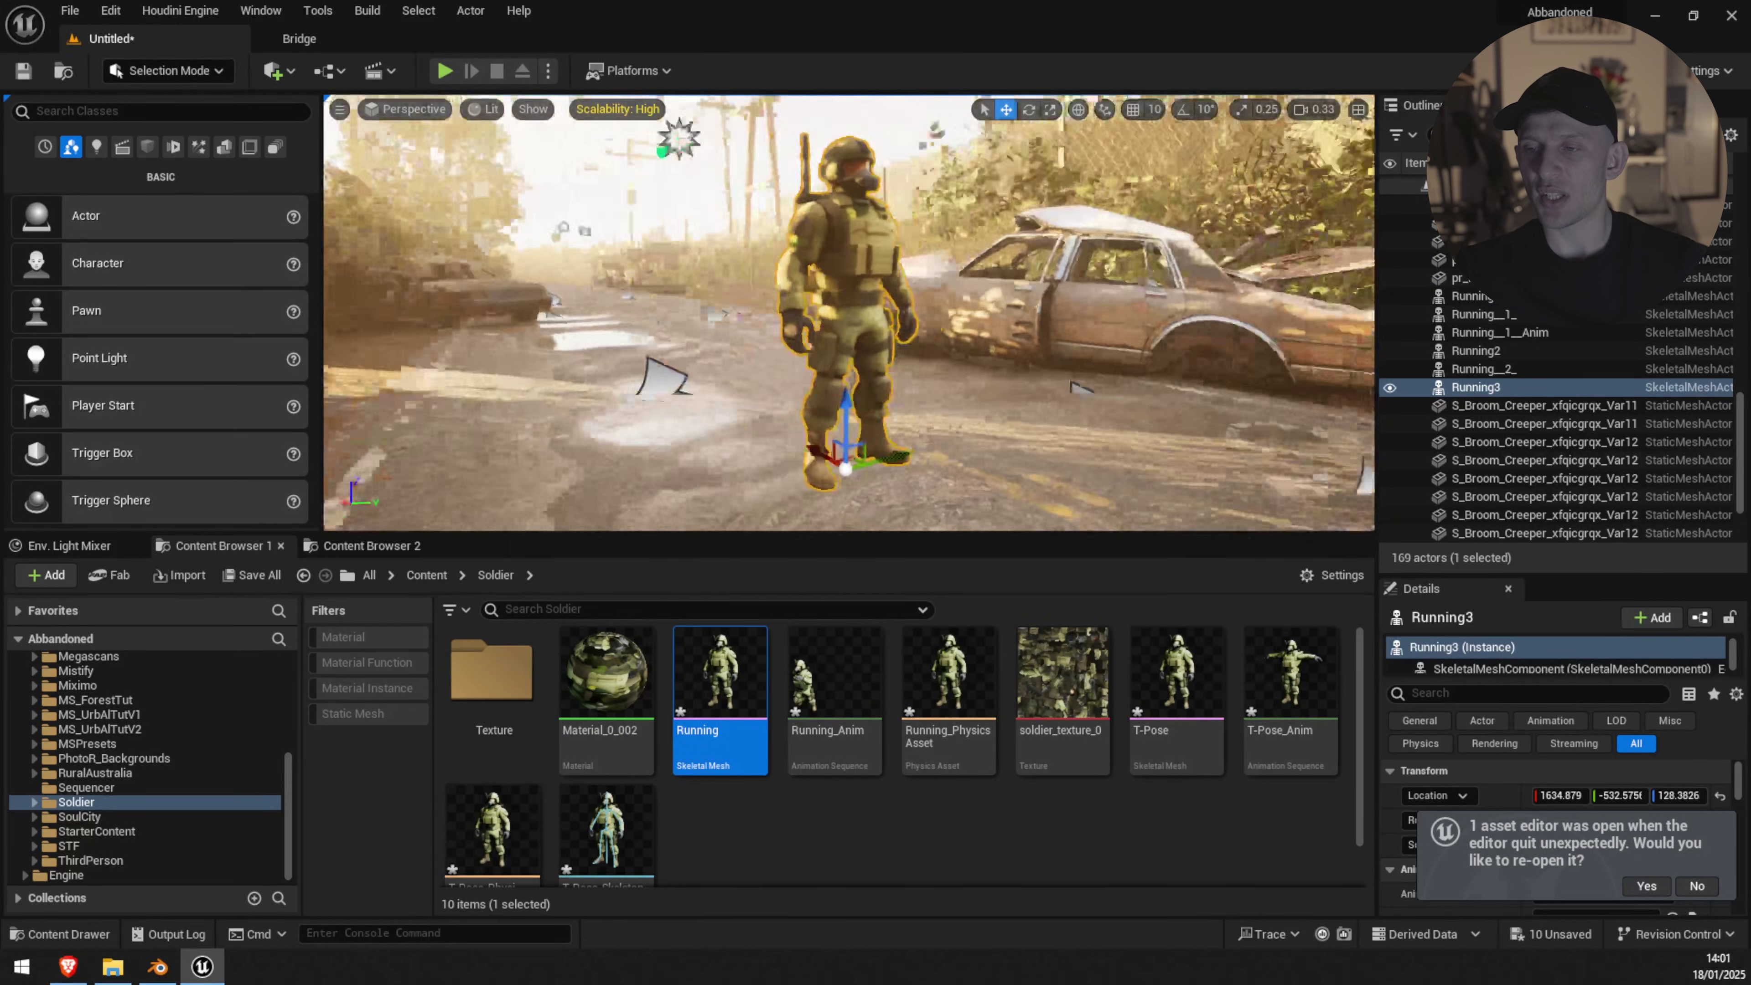
scroll(845, 428, down, 5)
key(ctrl+z)
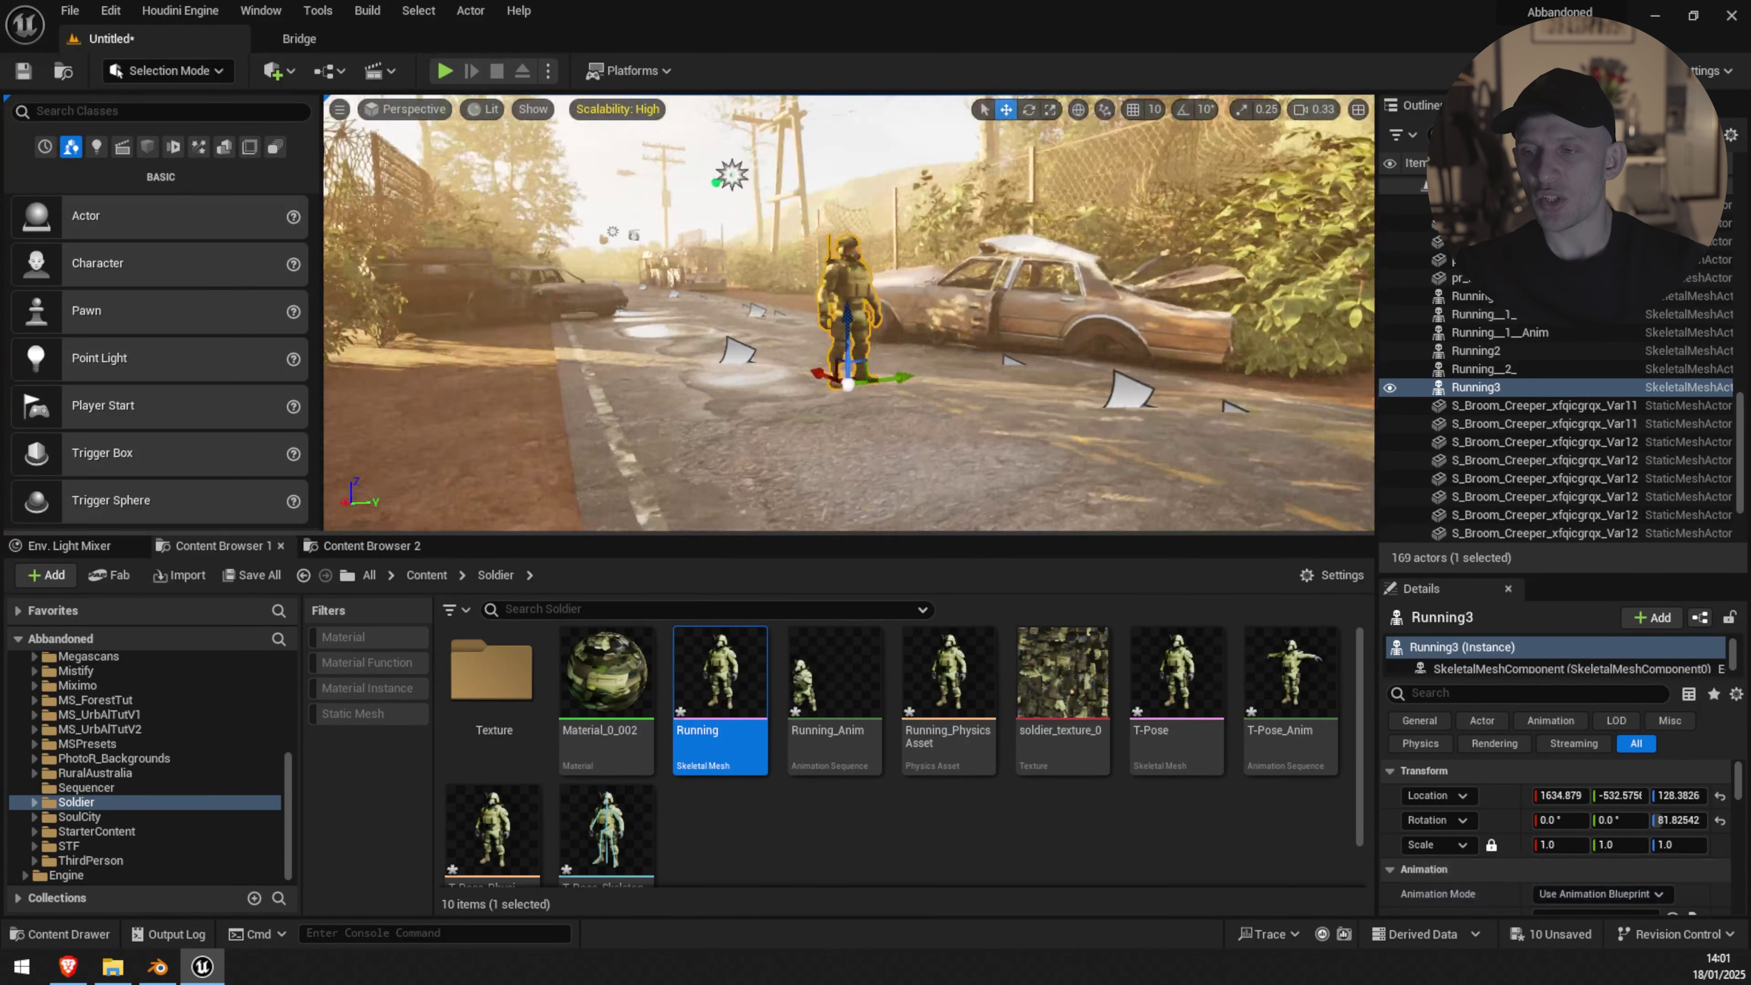
Step: Scale the Running soldier to 1.5, lower it onto the road and turn it down the road
click(1560, 845)
text(1.5)
key(Return)
key(f)
drag(836, 317, 847, 352)
key(e)
drag(860, 458, 917, 456)
Step: Place the Running_Anim soldier beside the first one and lower it onto the road
drag(834, 680, 1017, 457)
drag(1043, 364, 838, 404)
key(e)
key(ctrl+z)
key(ctrl+z)
key(w)
key(ctrl+z)
key(f)
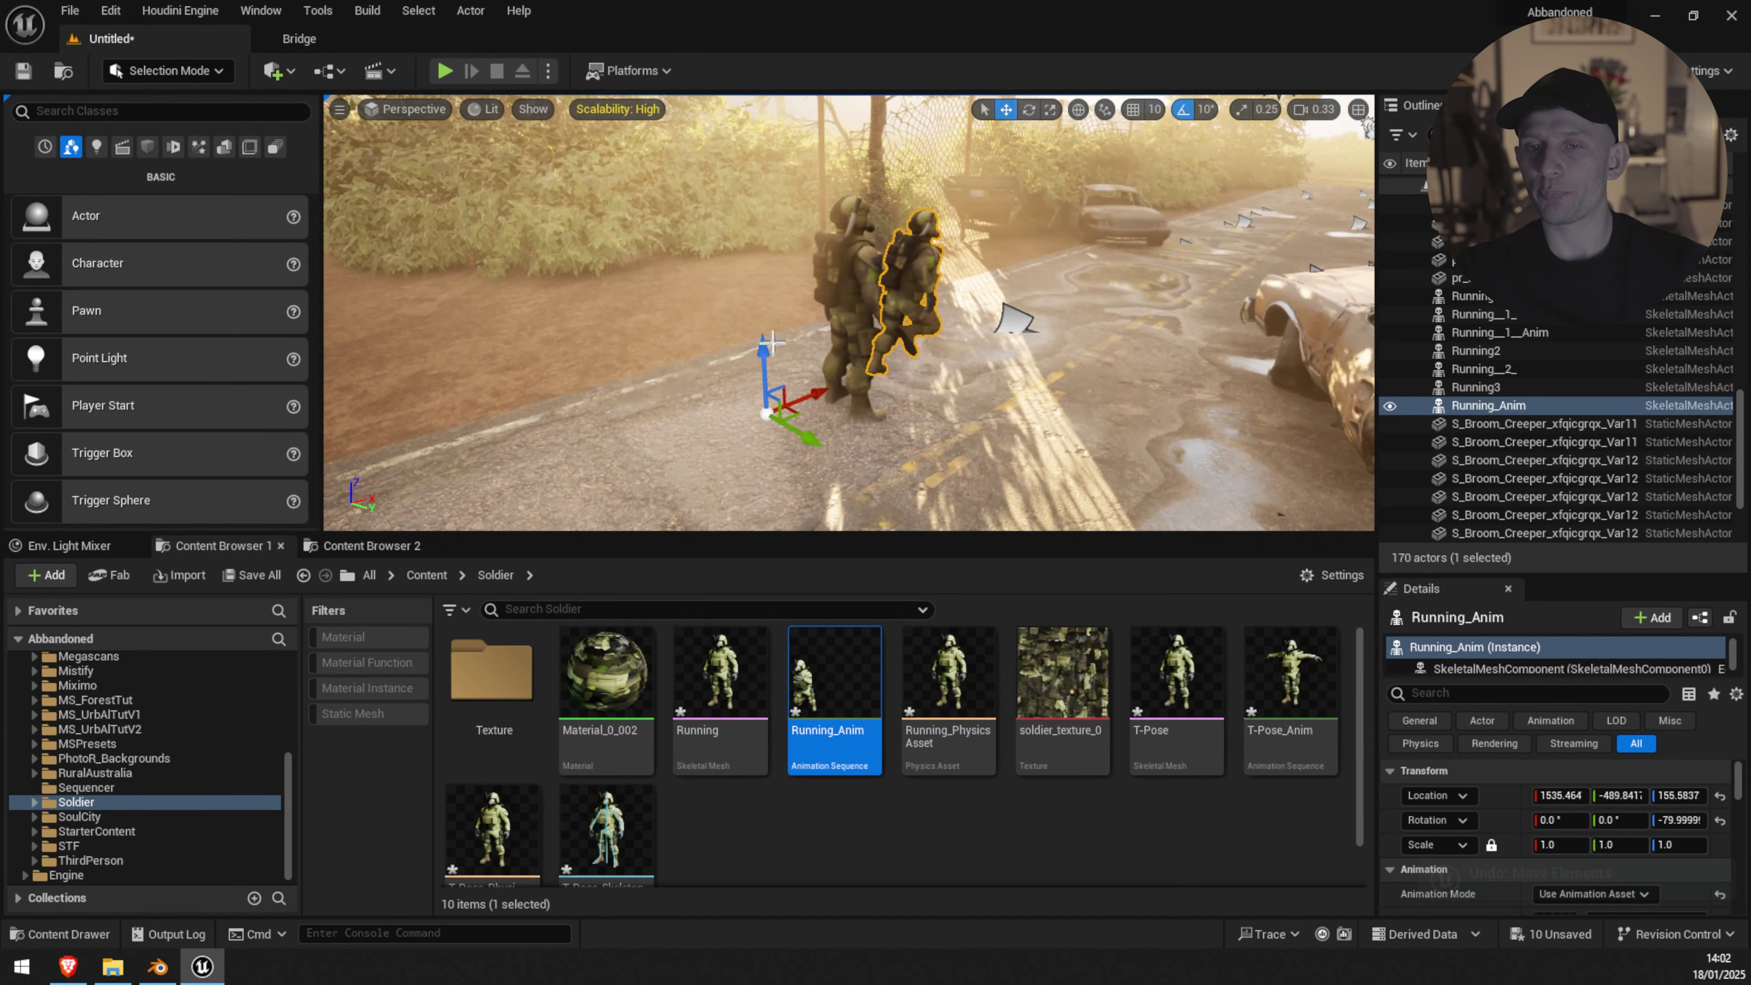
drag(770, 343, 768, 369)
key(ctrl+z)
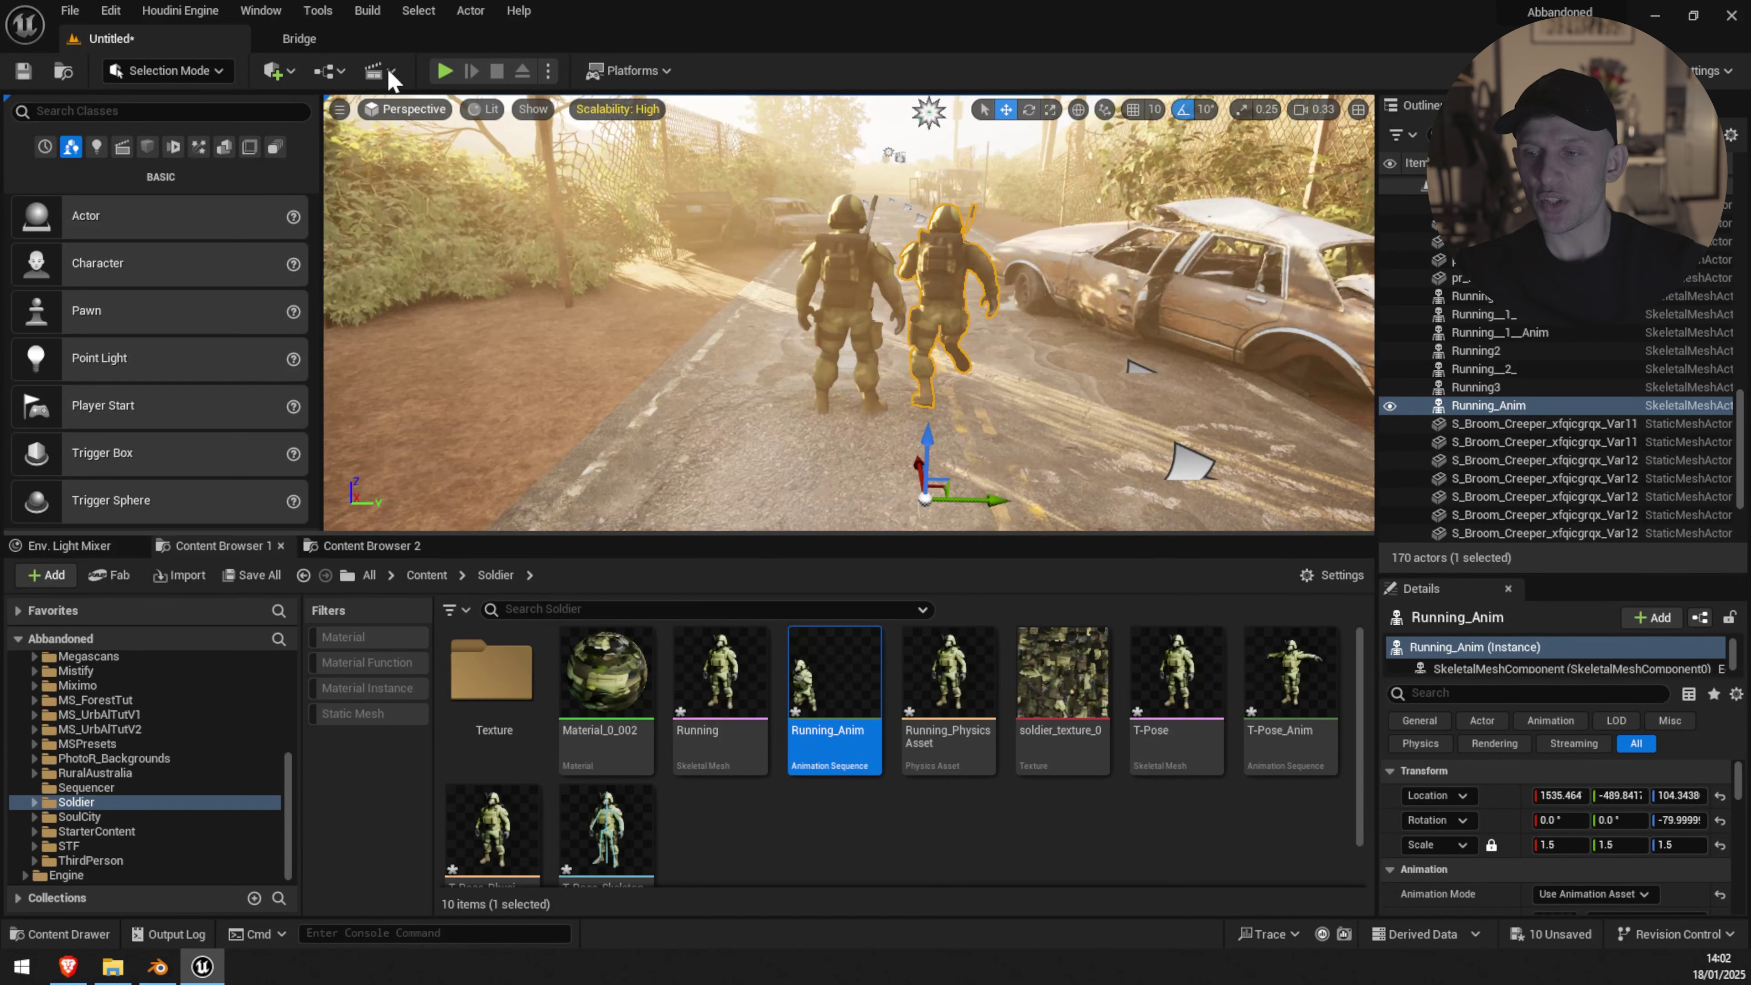
Step: Add a level sequence from Cinematics, name it NewLevelSequenceSolider and save it
click(391, 72)
click(434, 114)
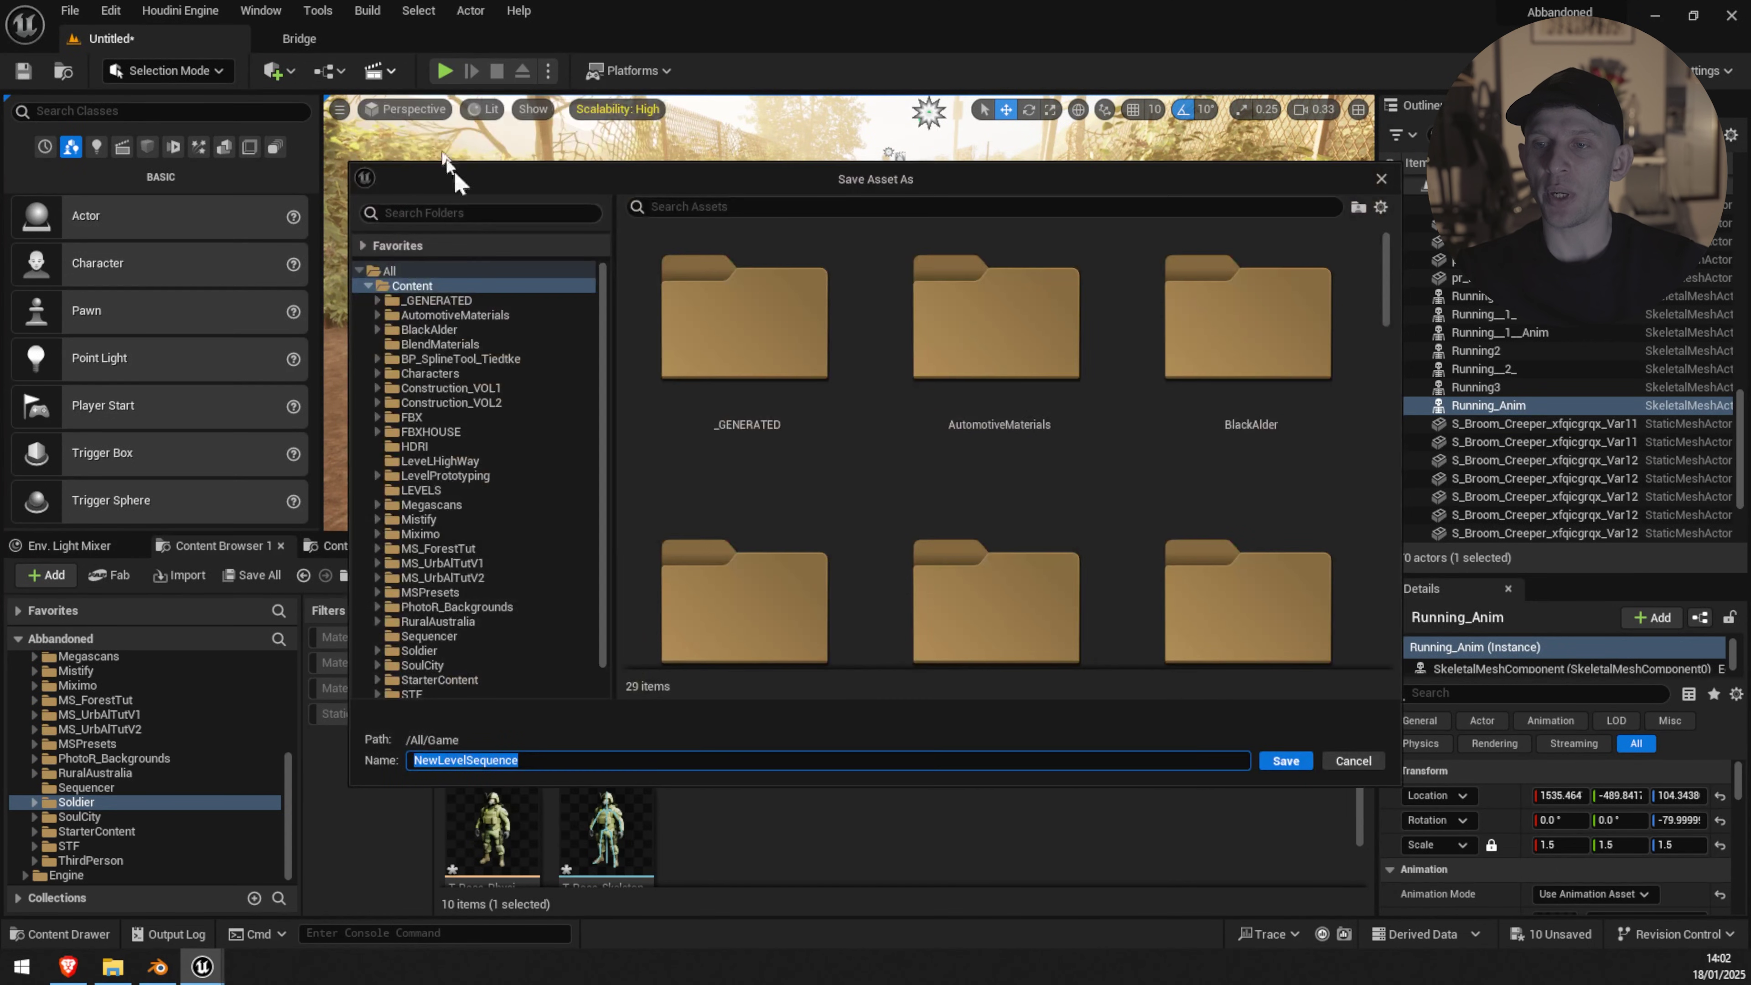
scroll(724, 448, down, 10)
click(543, 761)
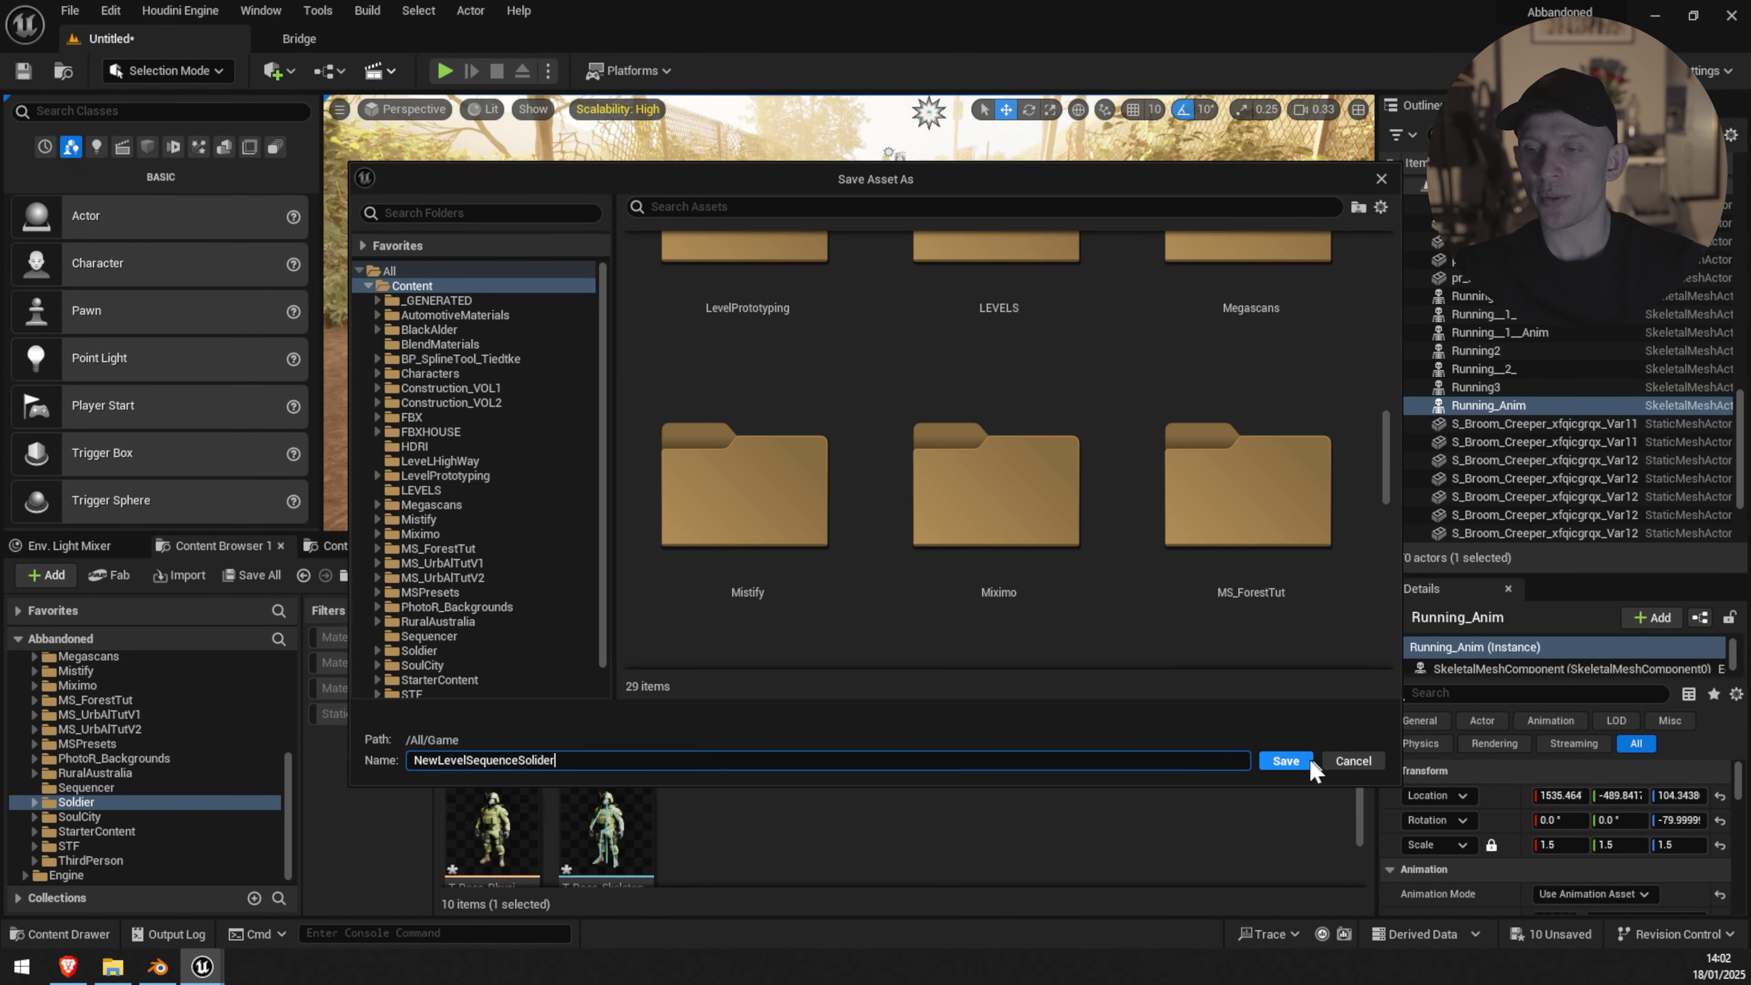
click(1286, 761)
Step: Find the Cine Camera Actor in Place Actors and drag it into the sequence
click(51, 111)
text(Cine)
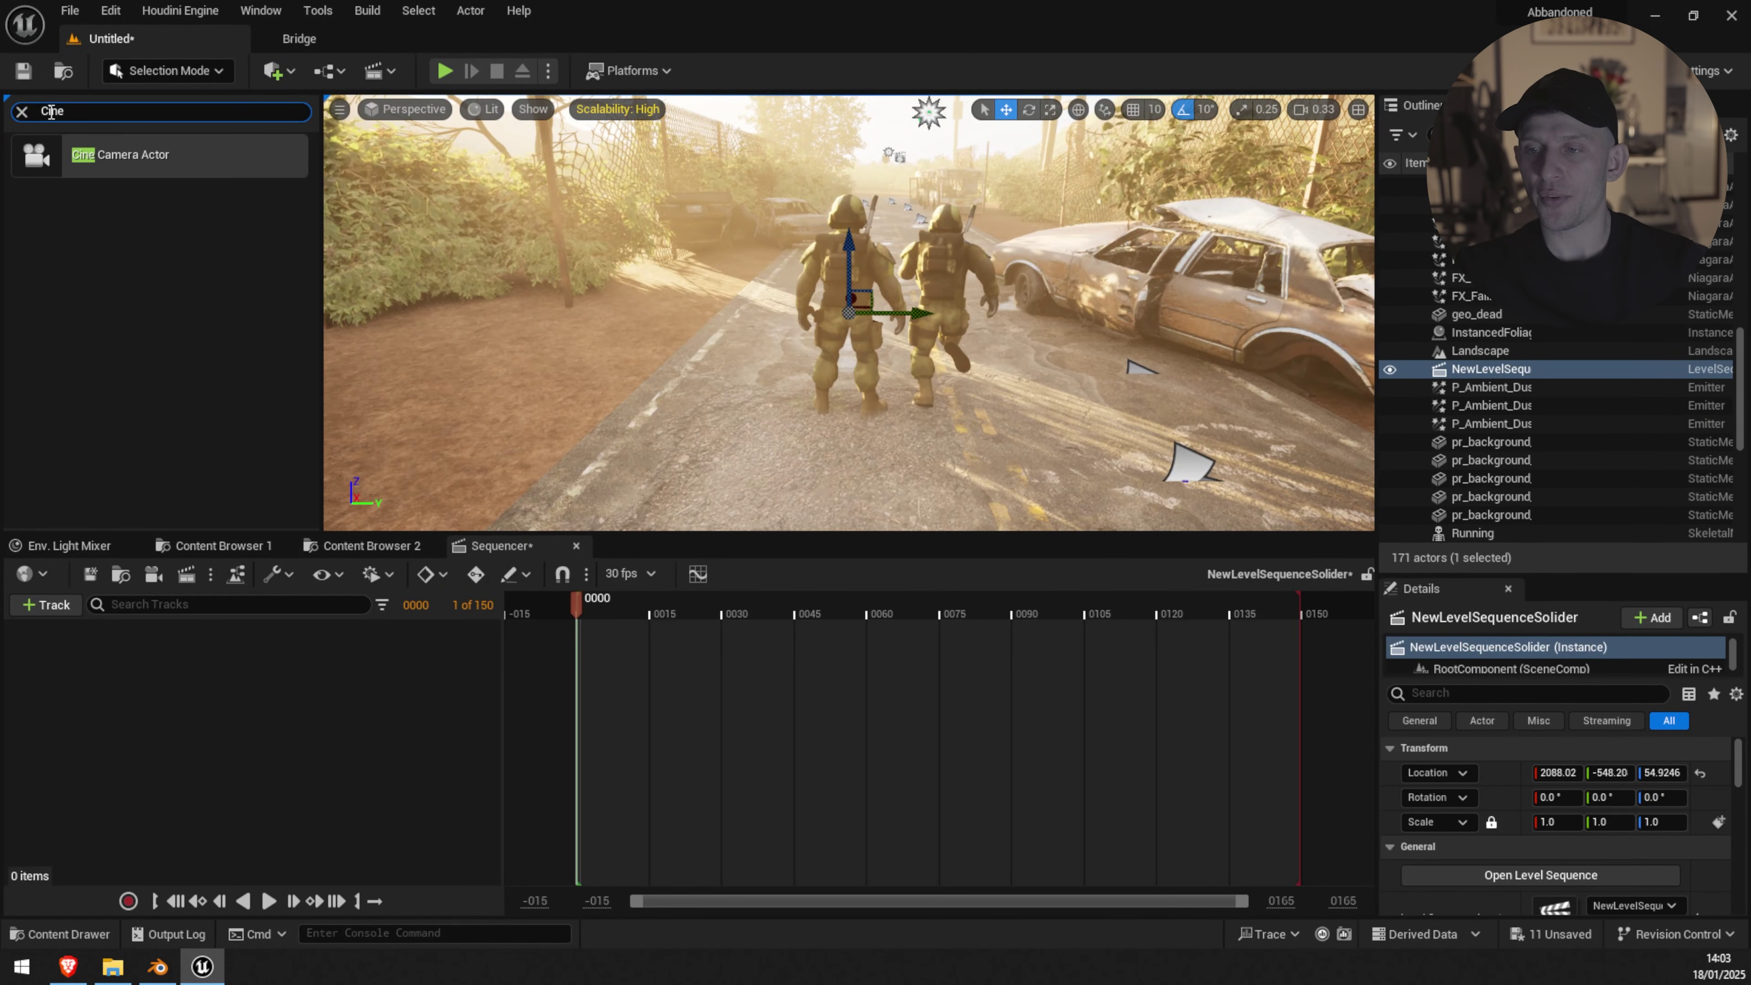
click(86, 154)
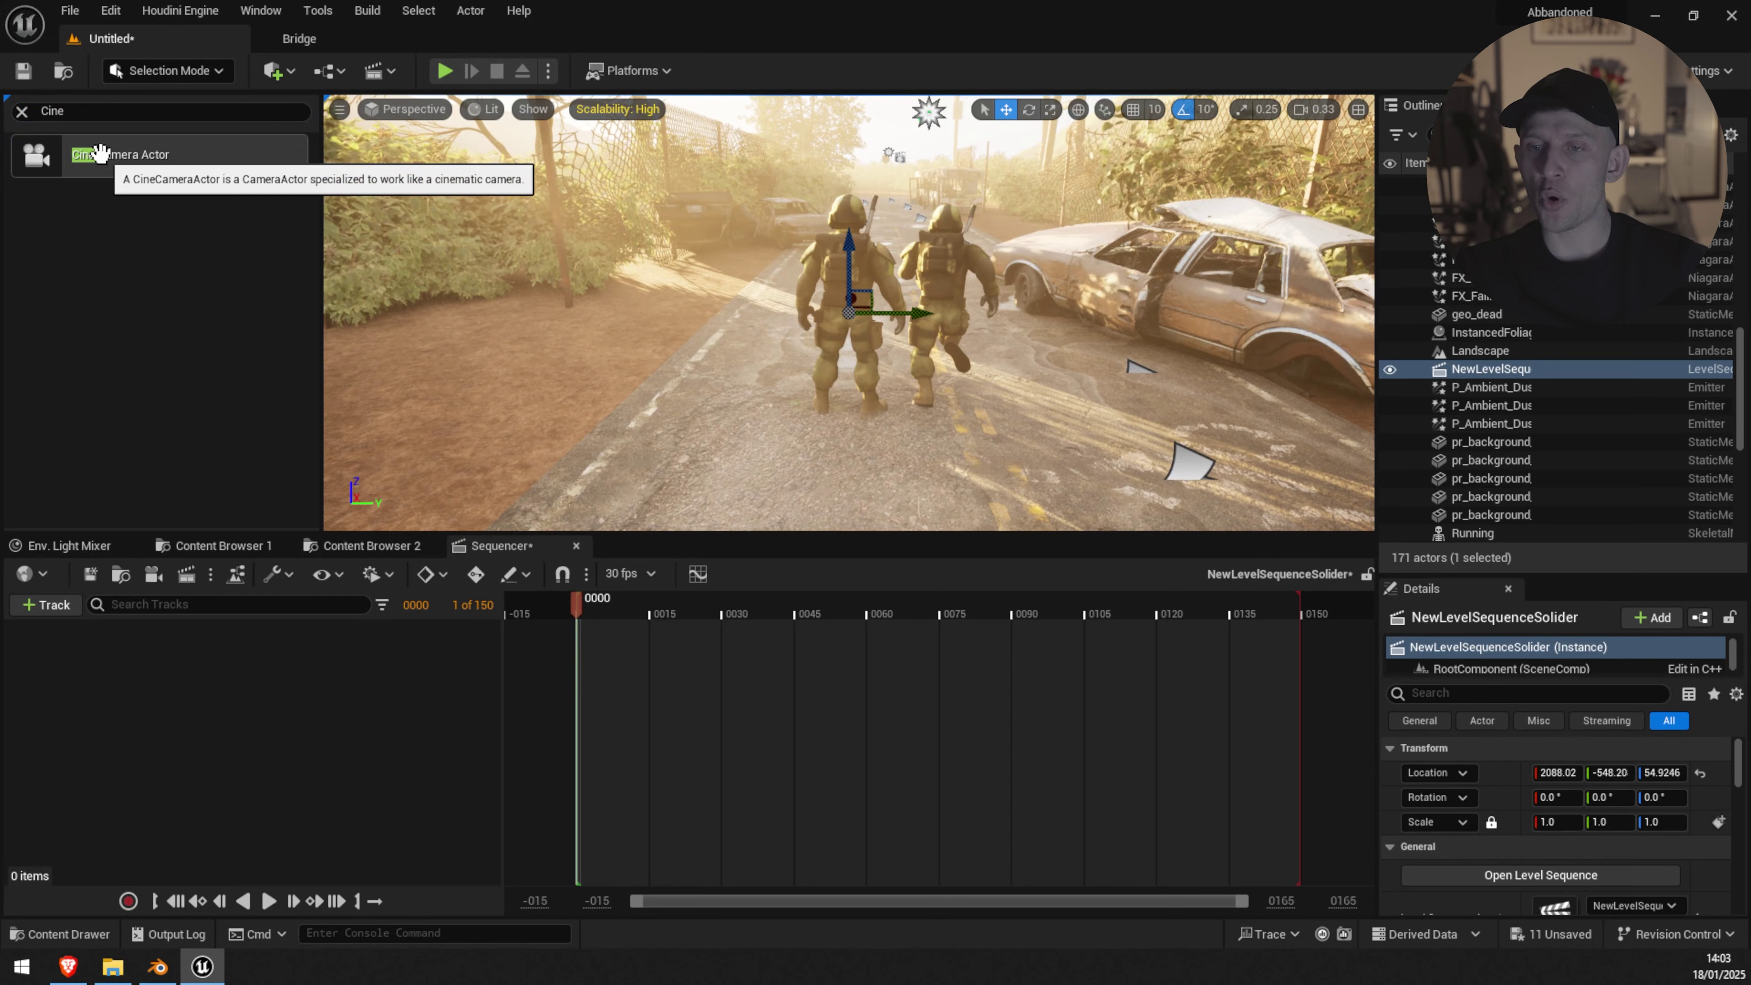
drag(127, 158, 150, 669)
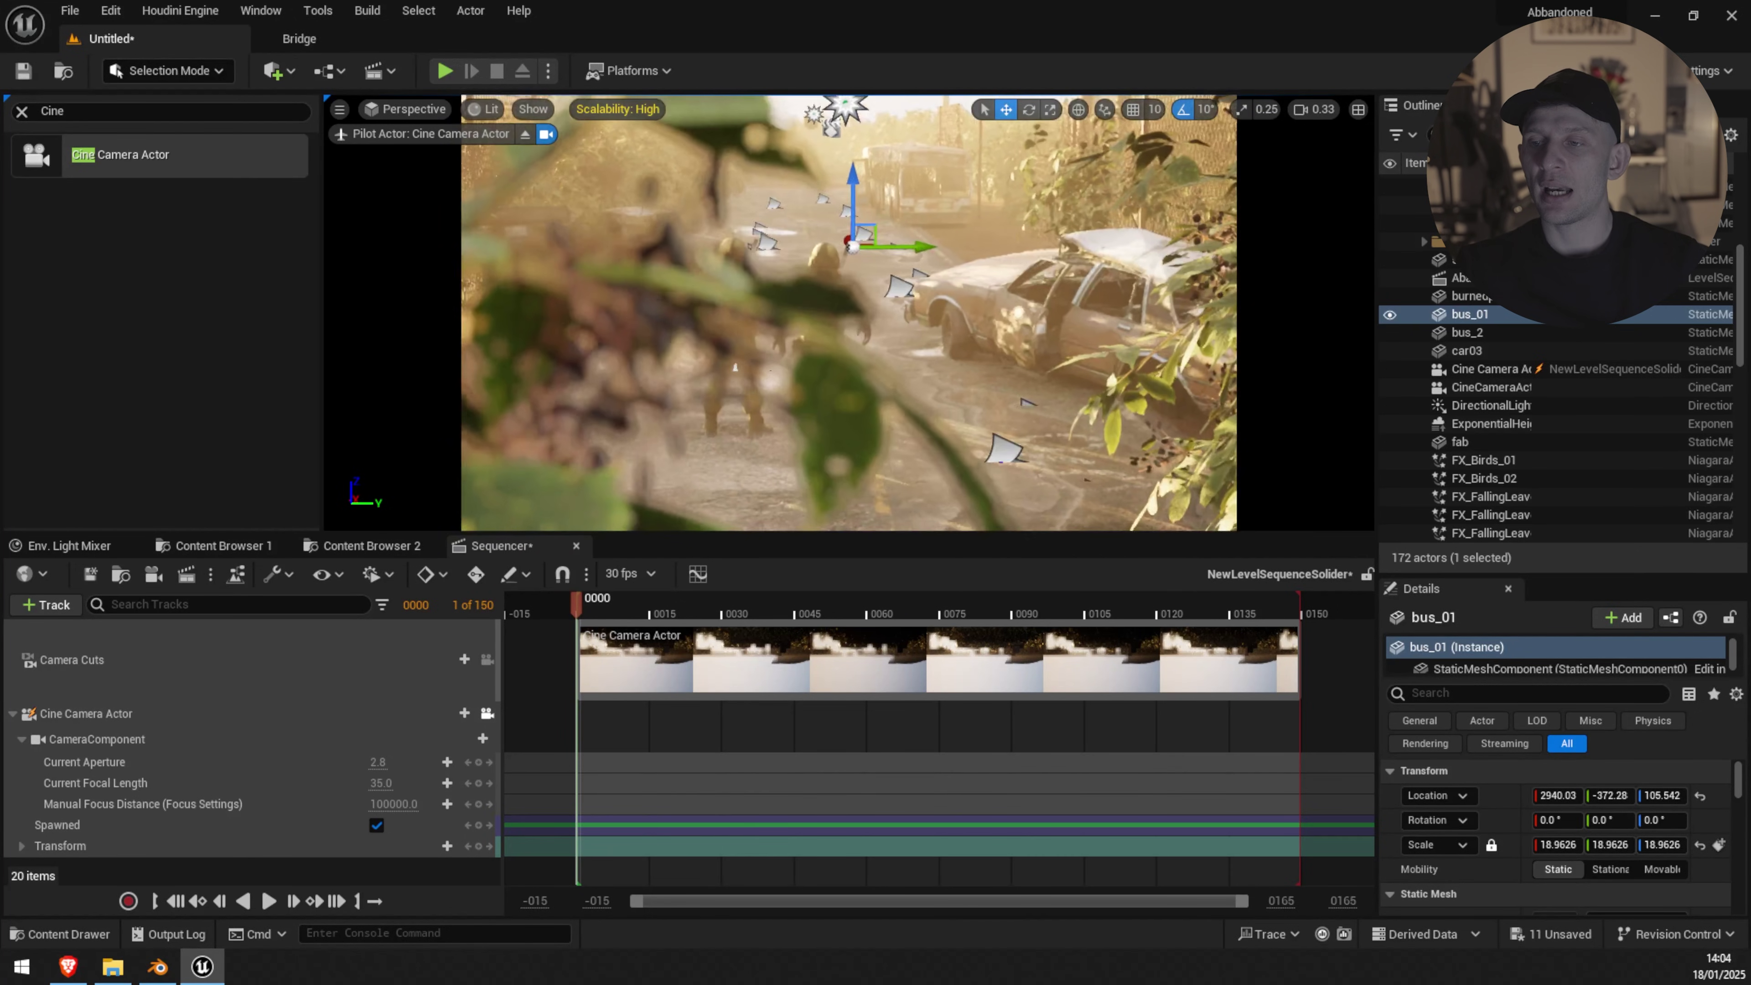
Step: Fly the piloted cine camera forward and left to frame both soldiers on the road
key(w)
key(a)
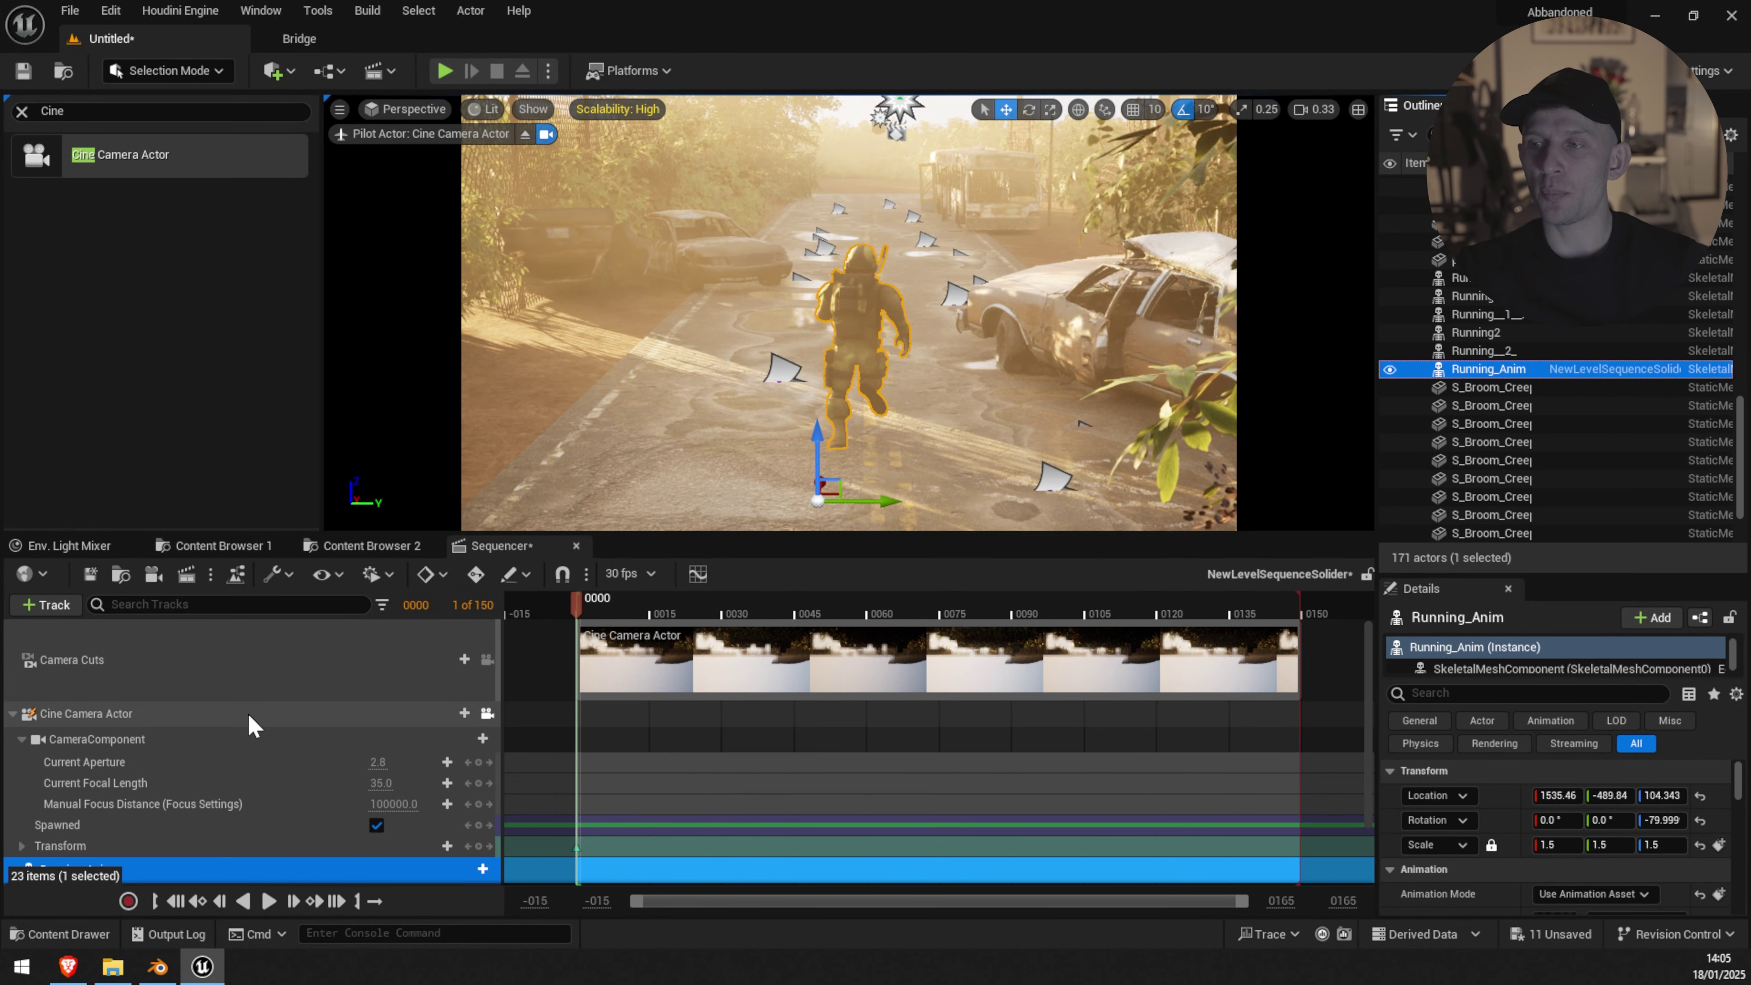
Step: Add the 33-frame Running_Anim clip to the soldier's Animation track, then preview and pause playback
scroll(249, 714, down, 1)
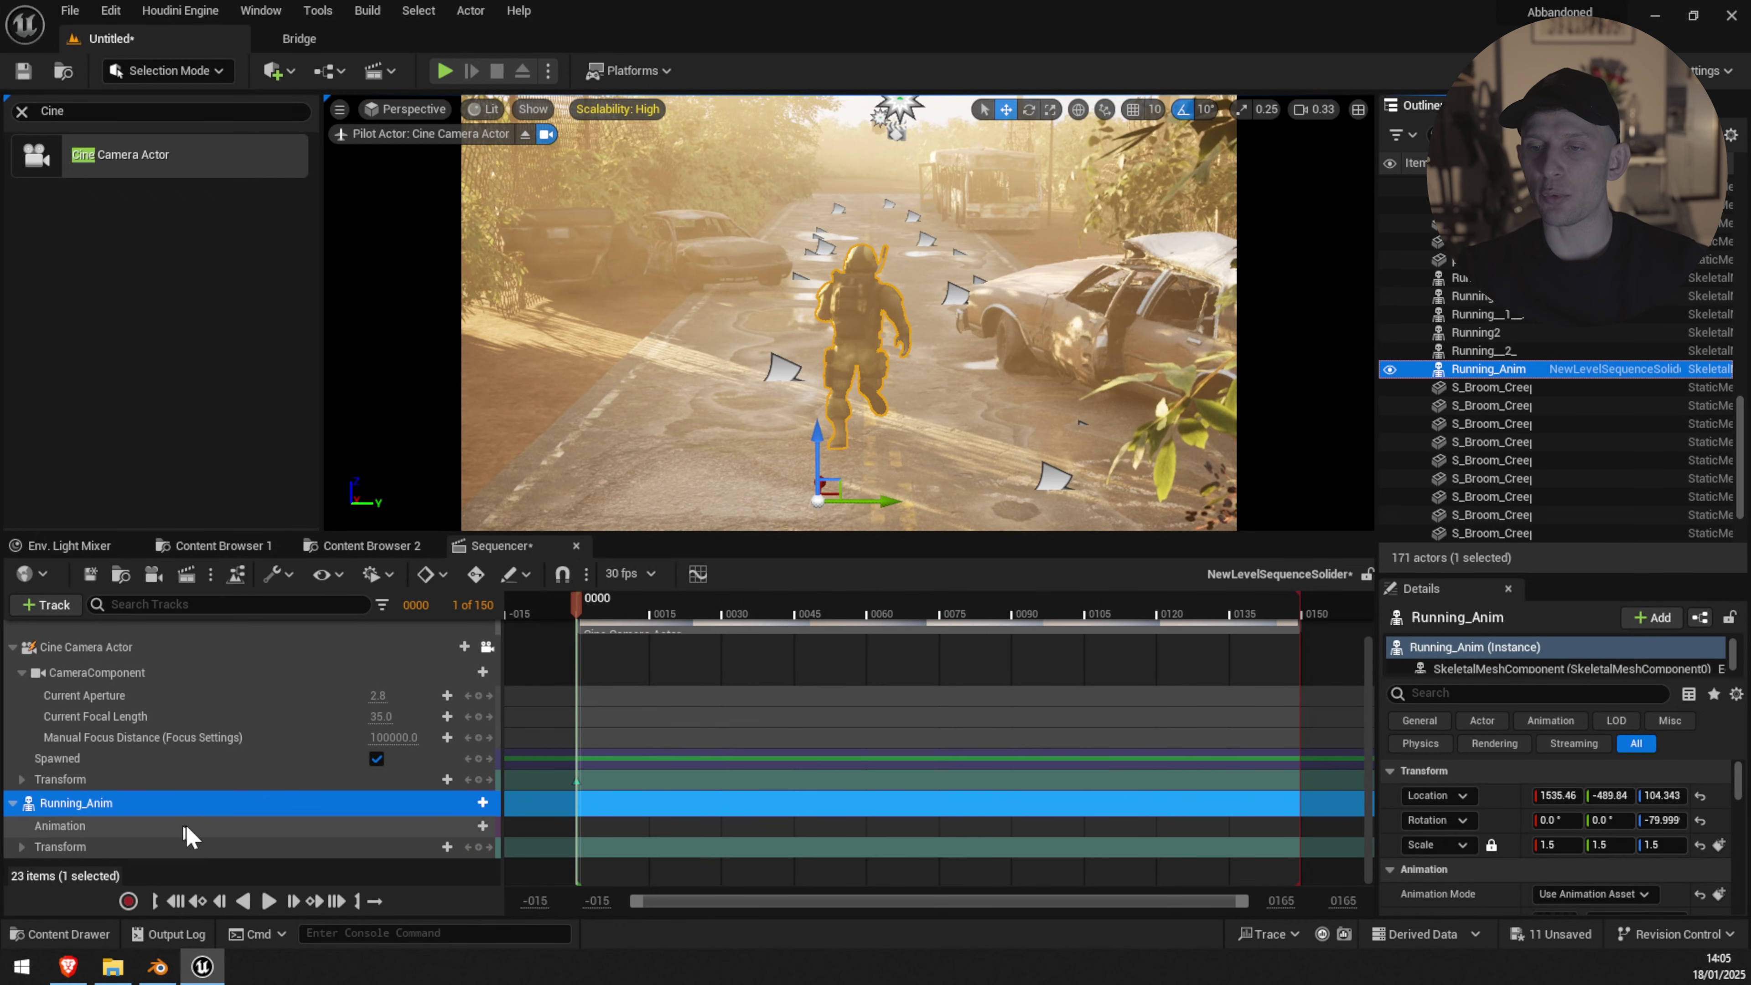
click(483, 826)
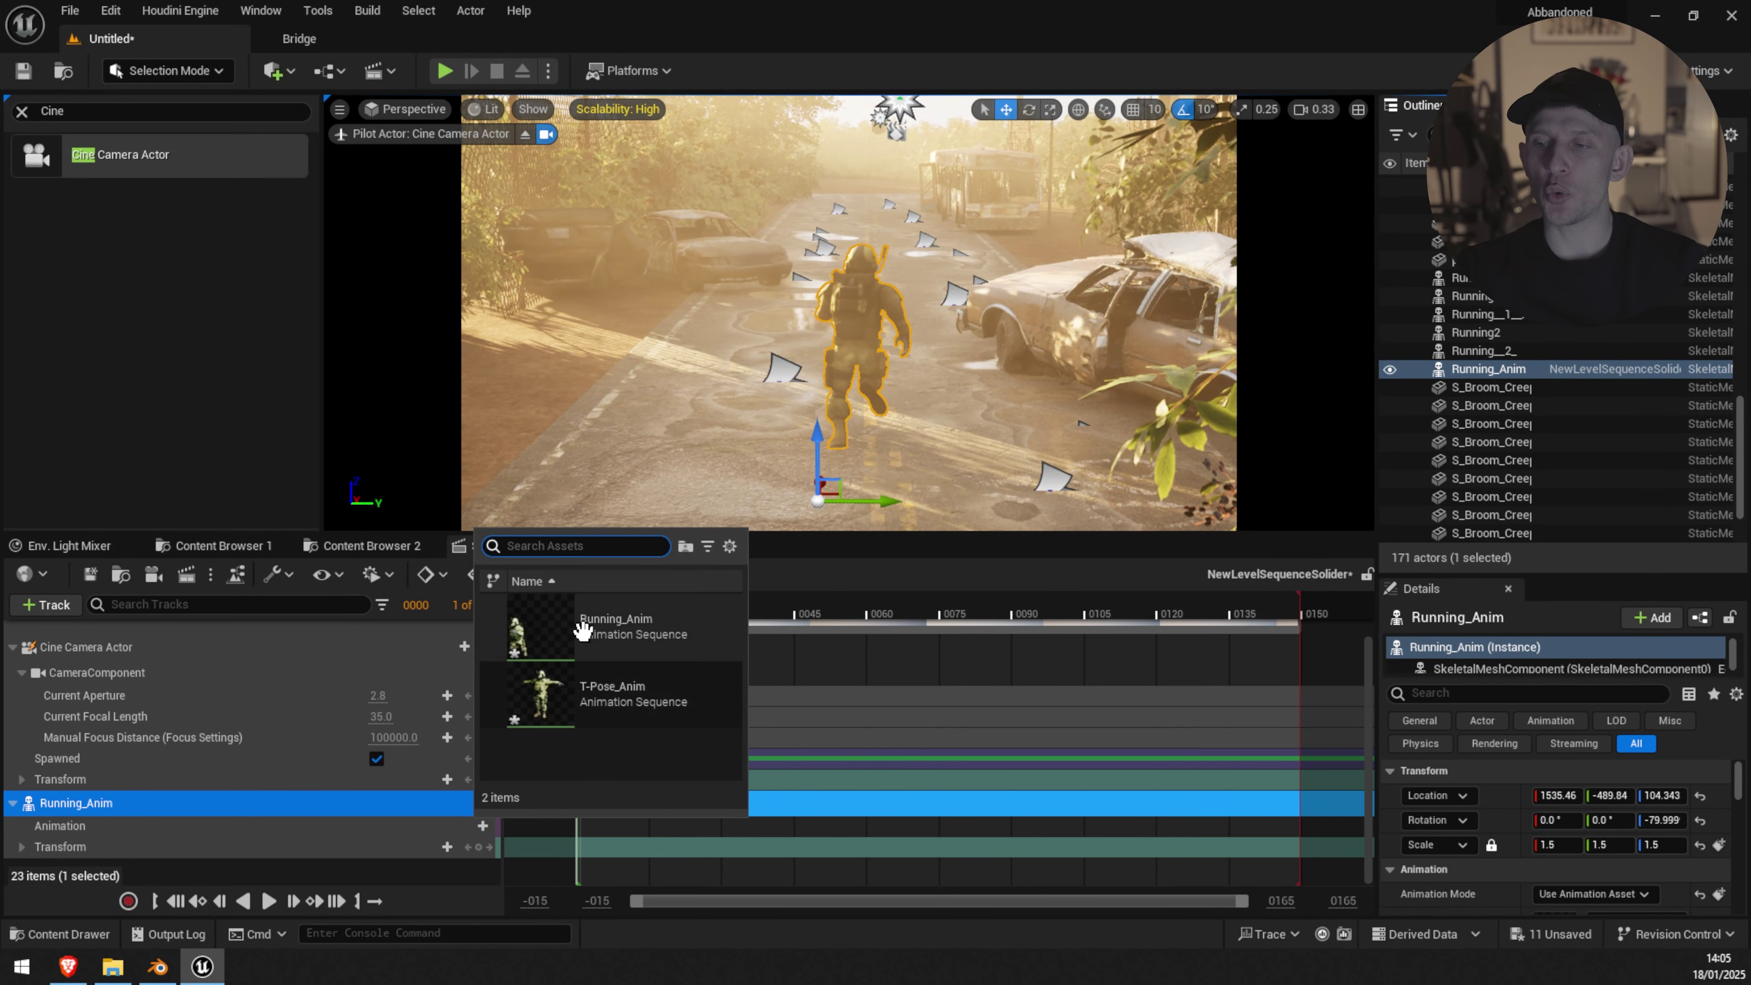
click(604, 625)
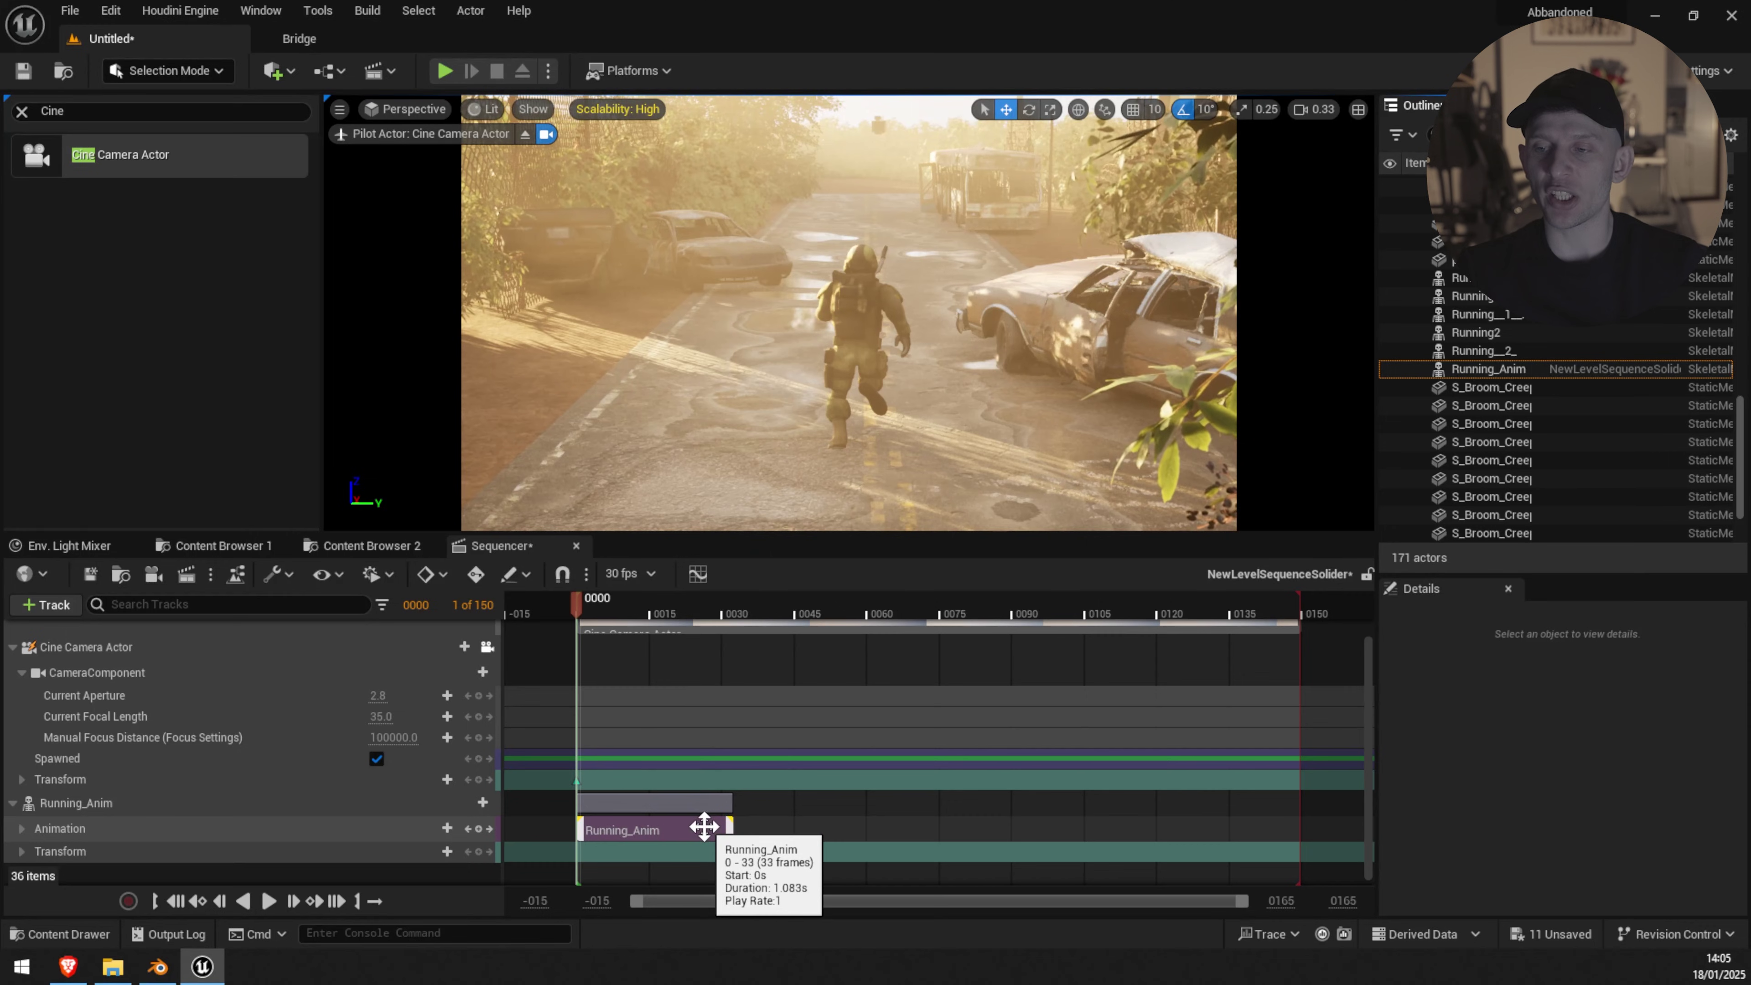
click(269, 901)
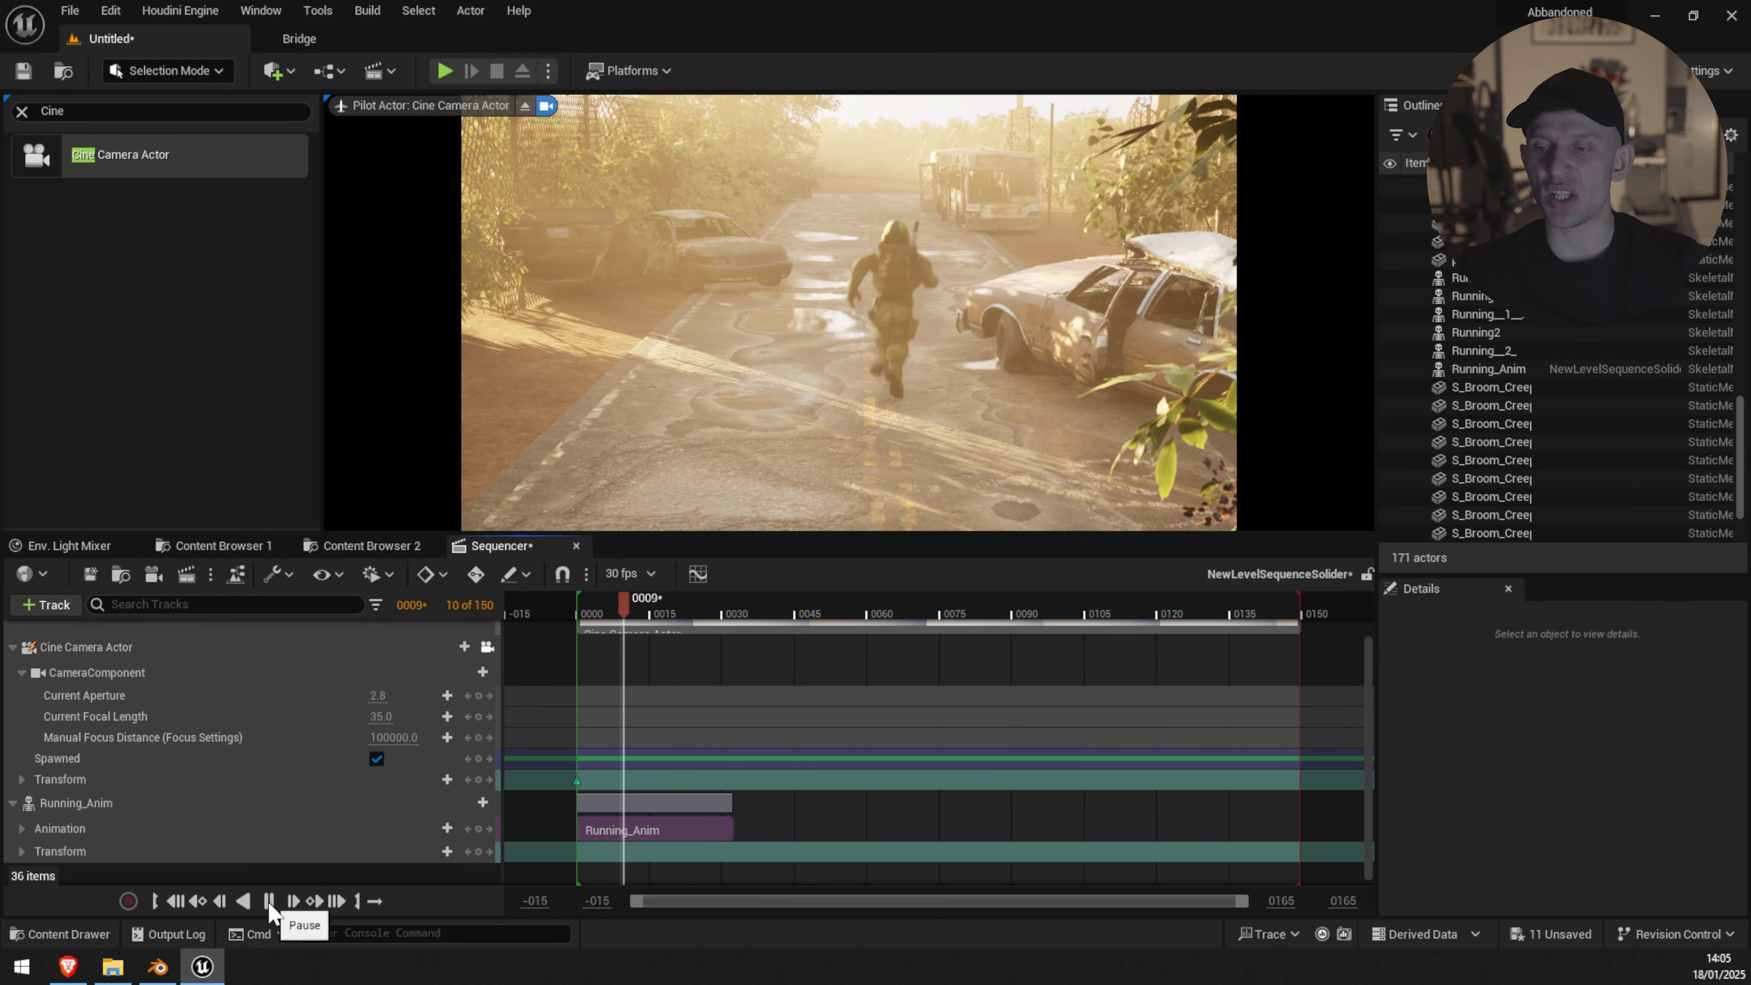
click(269, 901)
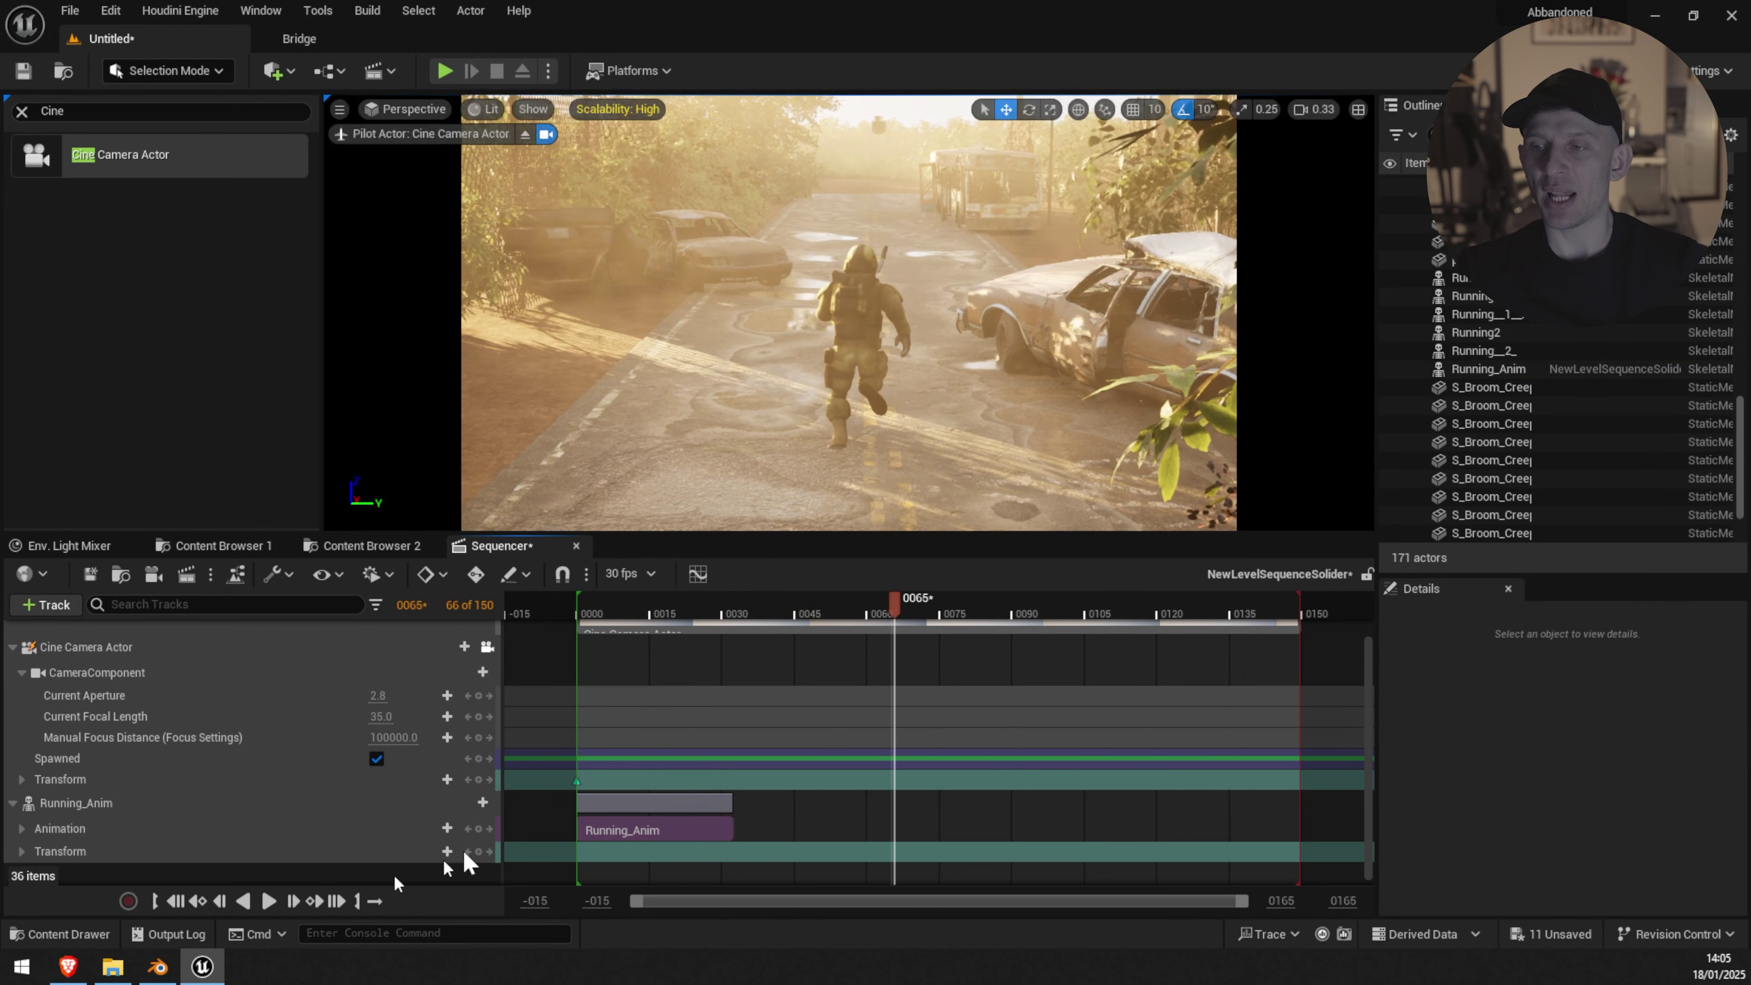